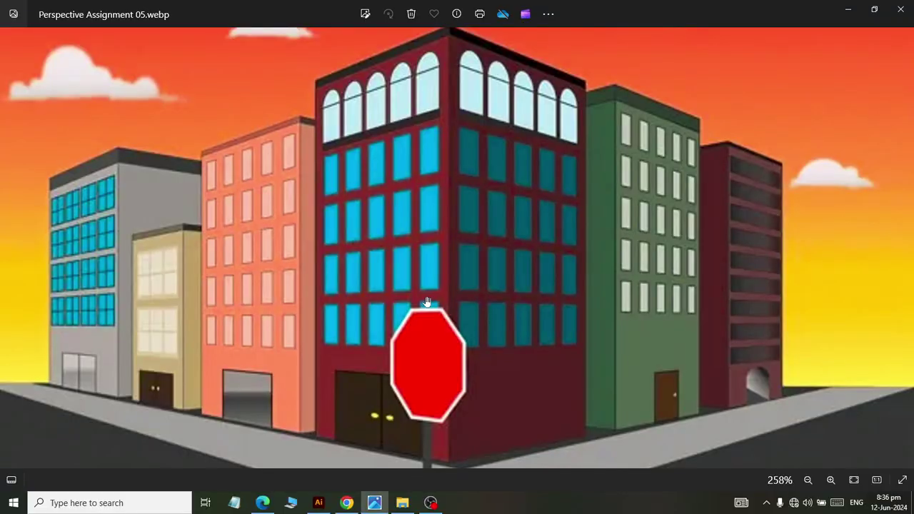
Check the microphone's input levels in Sound settings without changes, then return to Illustrator
{"action": "right_click", "coordinate": [807, 503]}
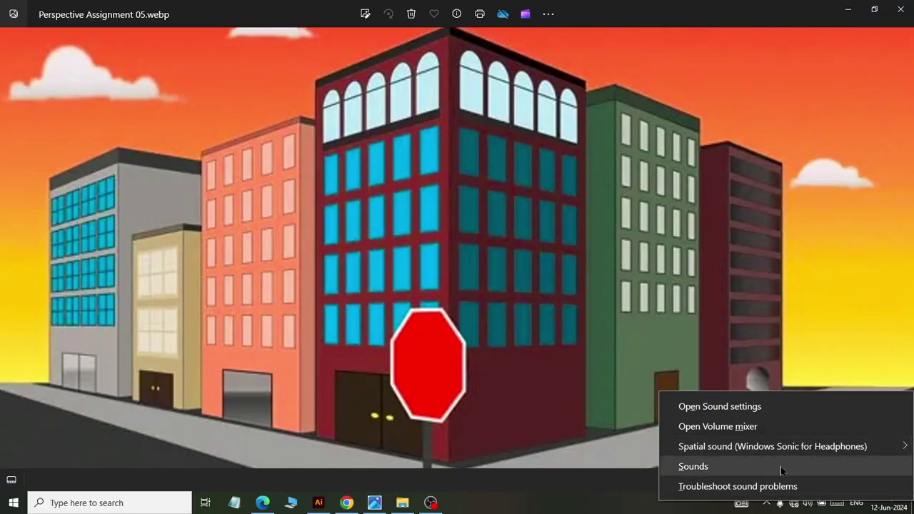
{"action": "left_click", "coordinate": [782, 465]}
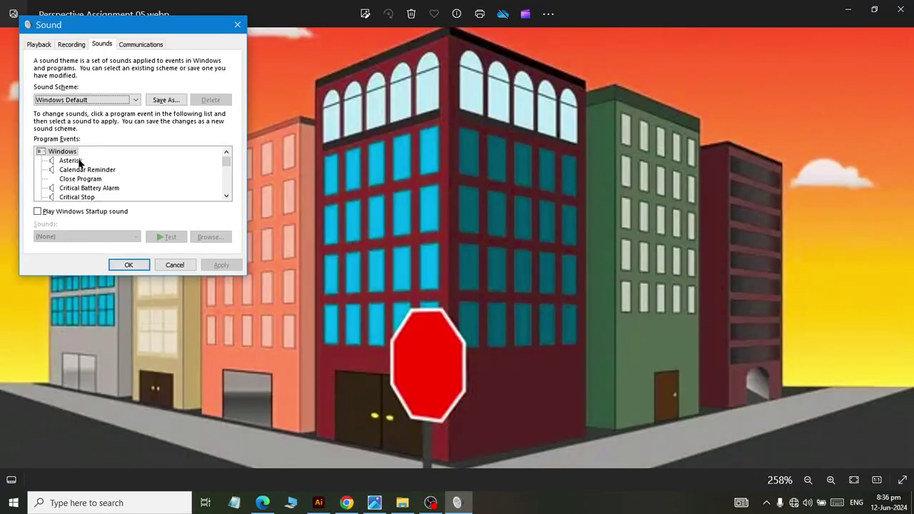
{"action": "left_click", "coordinate": [72, 44]}
{"action": "double_click", "coordinate": [73, 91]}
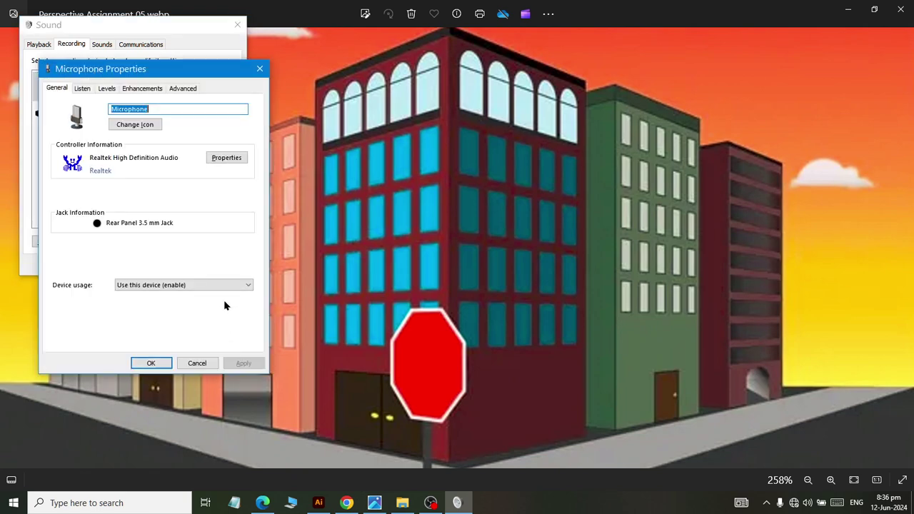
{"action": "left_click", "coordinate": [108, 89]}
{"action": "left_click", "coordinate": [197, 363]}
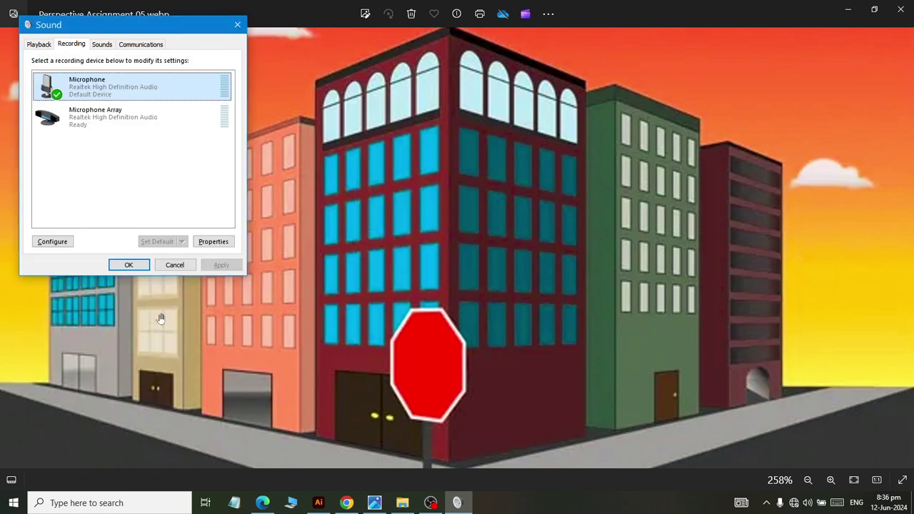
{"action": "left_click", "coordinate": [175, 265]}
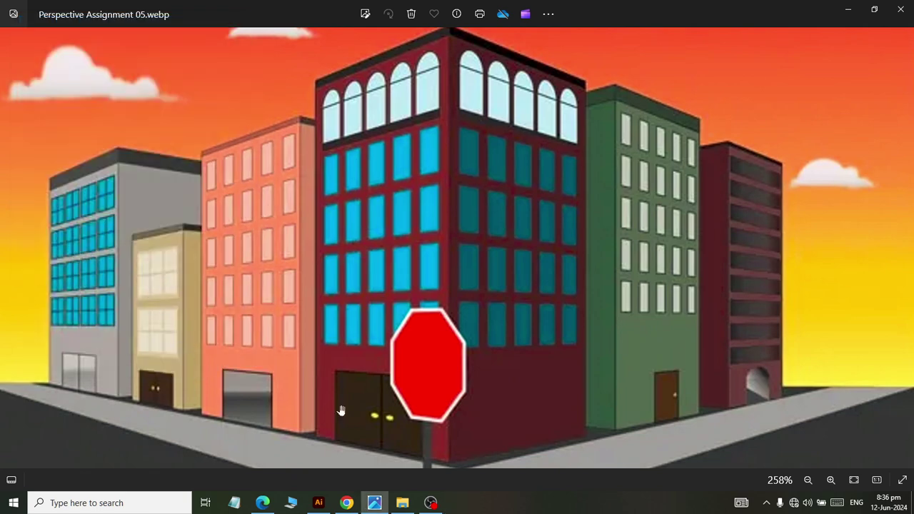
{"action": "left_click", "coordinate": [430, 502]}
Glance at the reference building image, then come back to the Illustrator document
{"action": "left_click", "coordinate": [318, 503]}
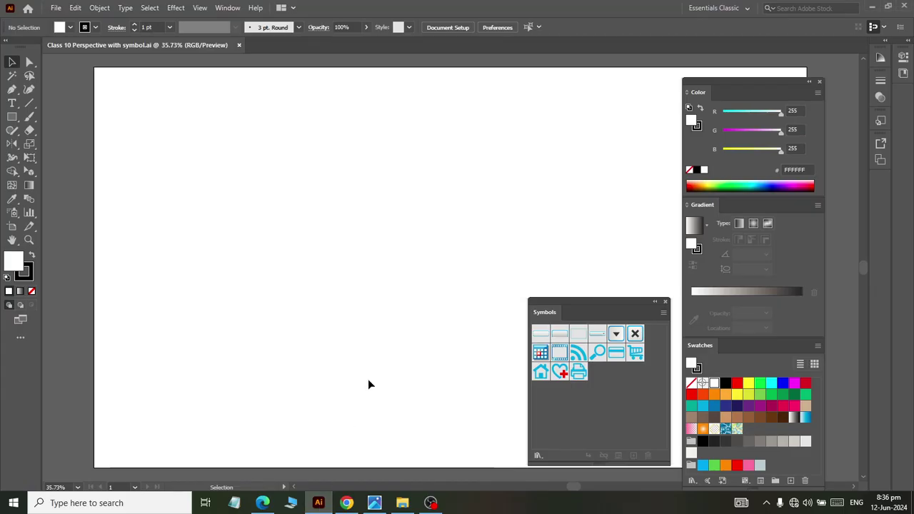
{"action": "key", "text": "alt+Tab"}
{"action": "key", "text": "Tab"}
{"action": "key", "text": "alt+Tab"}
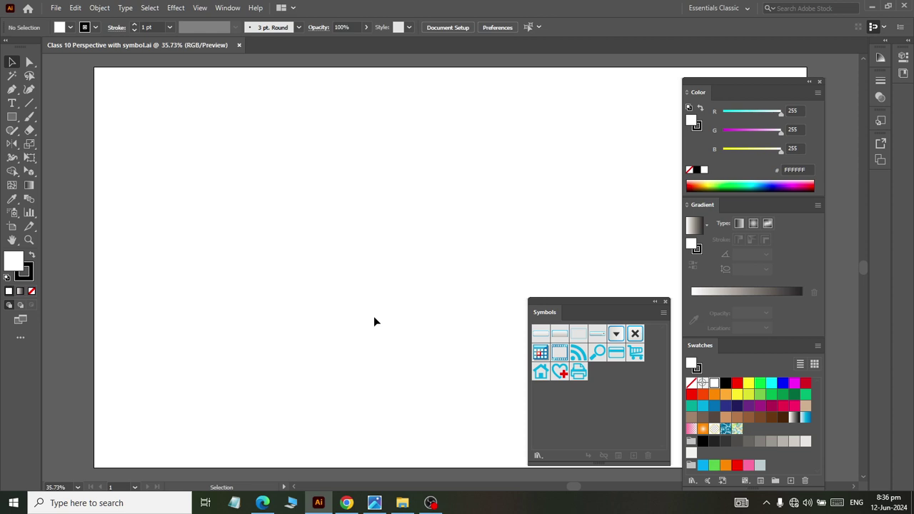
Add Artboard 2 and stretch its top edge up to 1920 × 1779 px
{"action": "scroll", "coordinate": [357, 250], "scroll_direction": "down", "scroll_amount": 1}
{"action": "scroll", "coordinate": [367, 243], "scroll_direction": "right", "scroll_amount": 3}
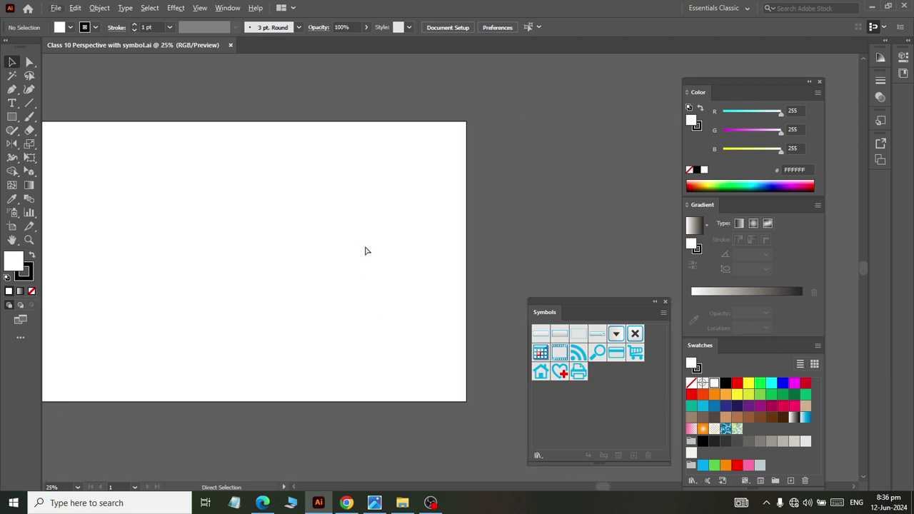
{"action": "left_click", "coordinate": [12, 227]}
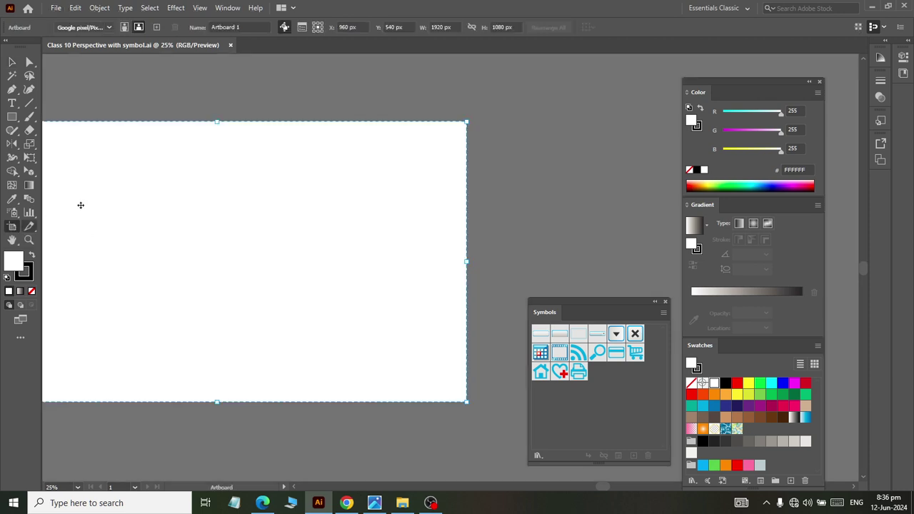
{"action": "left_click", "coordinate": [156, 27]}
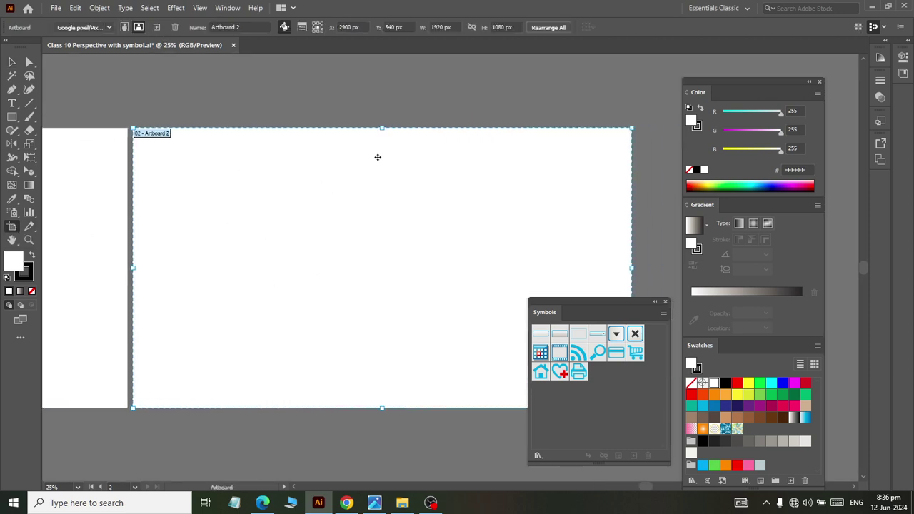
{"action": "left_click_drag", "start_coordinate": [380, 127], "coordinate": [382, 55]}
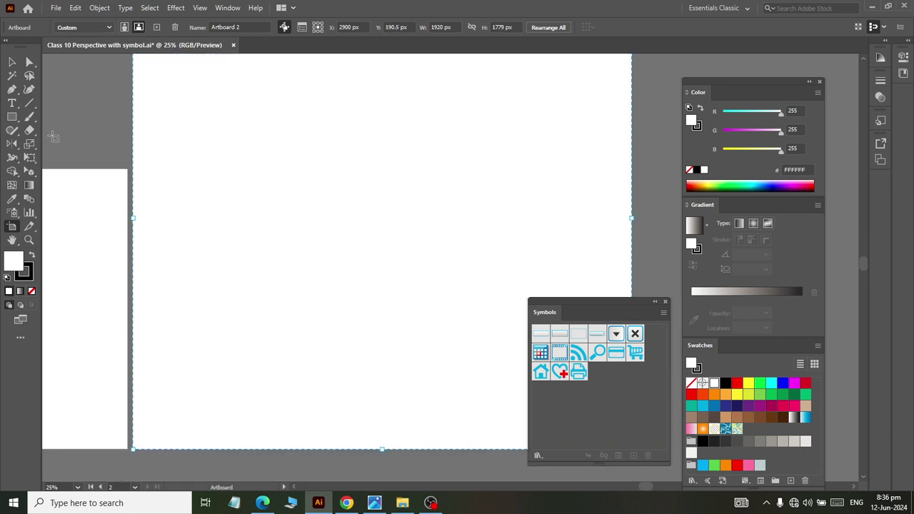
{"action": "left_click", "coordinate": [11, 117]}
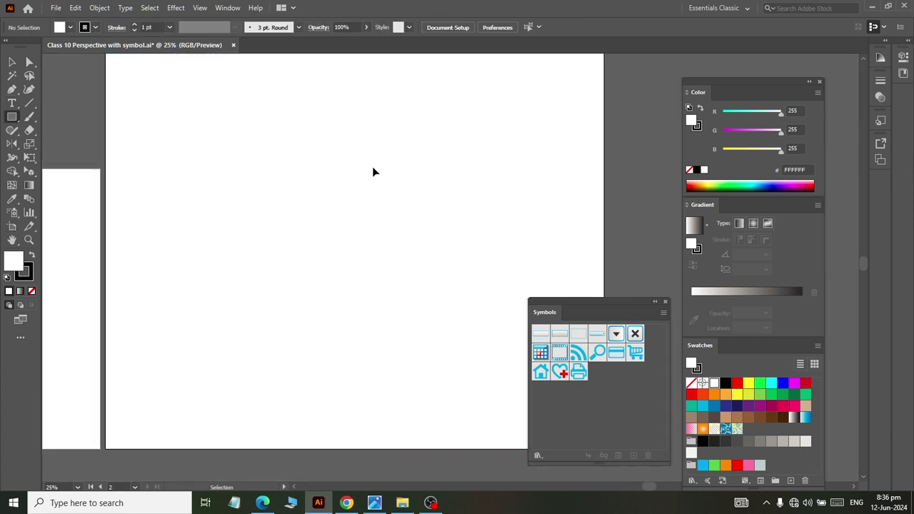
{"action": "scroll", "coordinate": [372, 167], "scroll_direction": "right", "scroll_amount": 3}
Draw a tall rectangle on Artboard 2, filled brown 754C24 with no stroke
{"action": "mouse_move", "coordinate": [280, 116]}
{"action": "left_mouse_down"}
{"action": "mouse_move", "coordinate": [485, 436]}
{"action": "mouse_move", "coordinate": [507, 435]}
{"action": "left_mouse_up"}
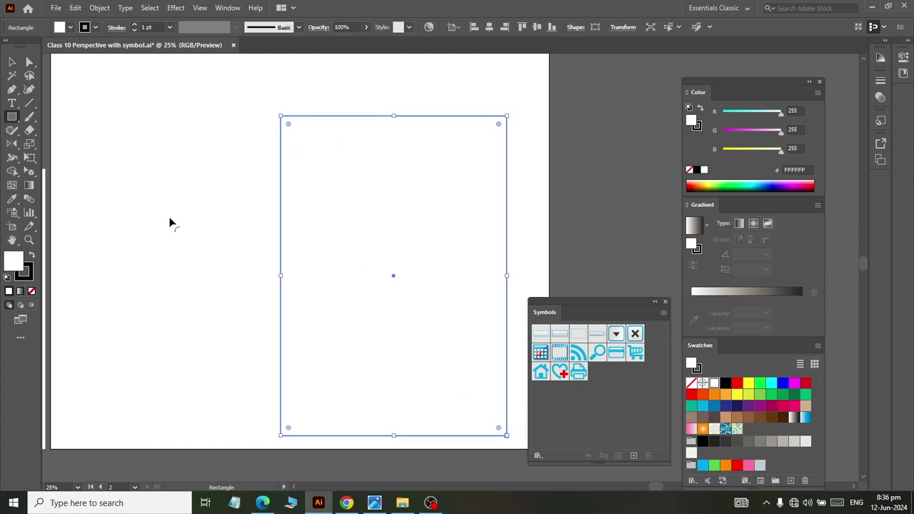
{"action": "left_click", "coordinate": [758, 418]}
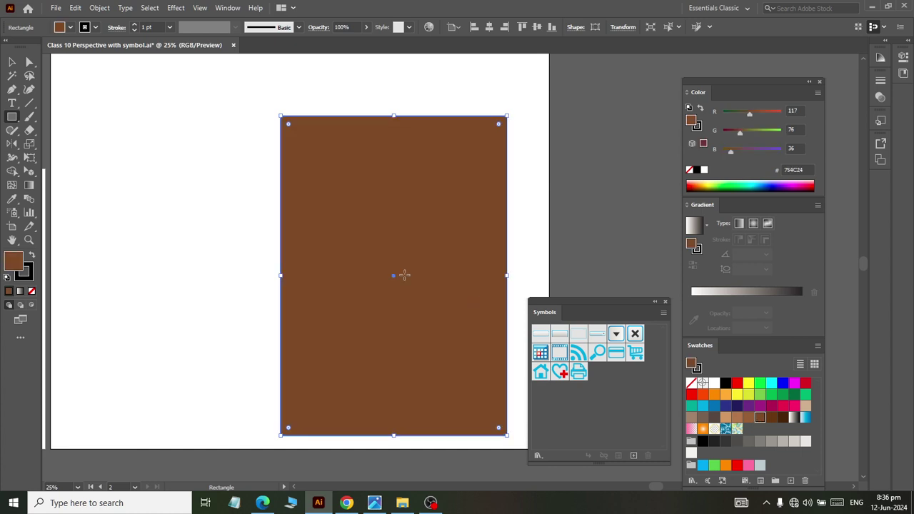
{"action": "left_click", "coordinate": [95, 28]}
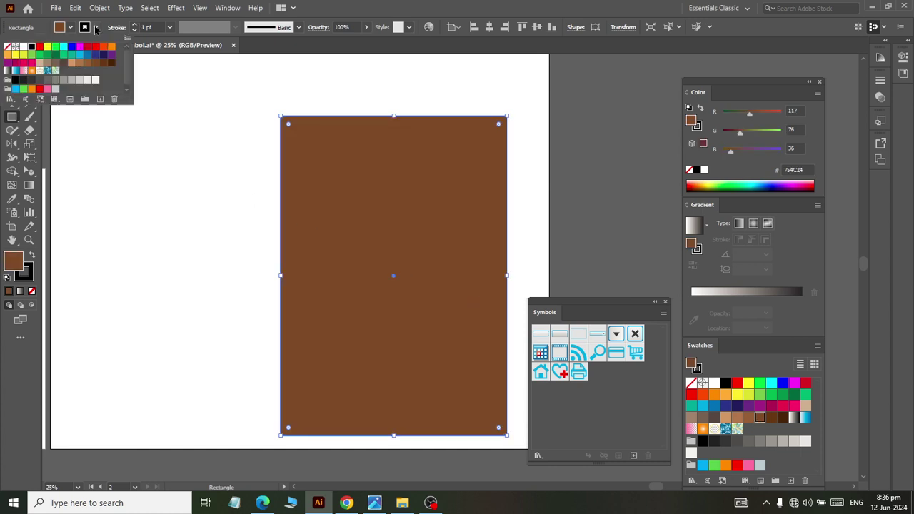
{"action": "left_click", "coordinate": [7, 45]}
{"action": "left_click", "coordinate": [217, 286]}
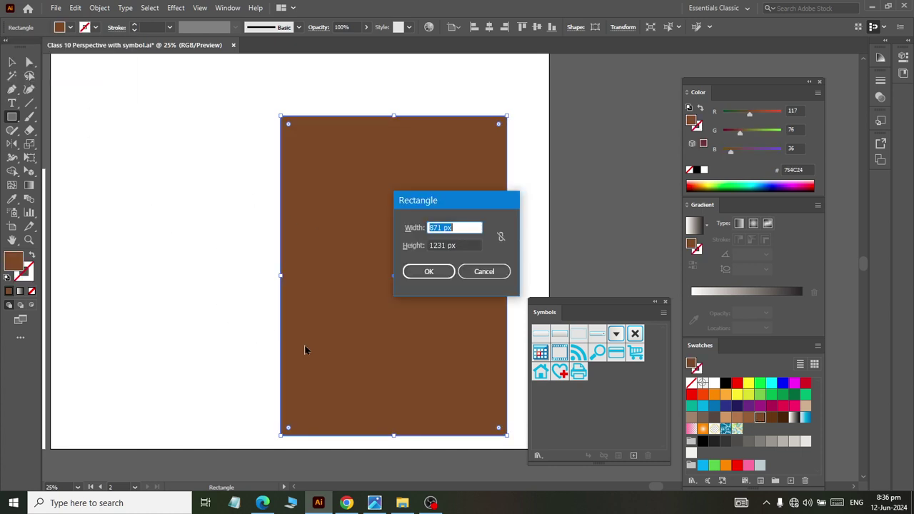
{"action": "left_click", "coordinate": [481, 269]}
Reselect the brown rectangle and compare it against the reference building image
{"action": "key", "text": "v"}
{"action": "left_click", "coordinate": [178, 217]}
{"action": "left_click", "coordinate": [332, 250]}
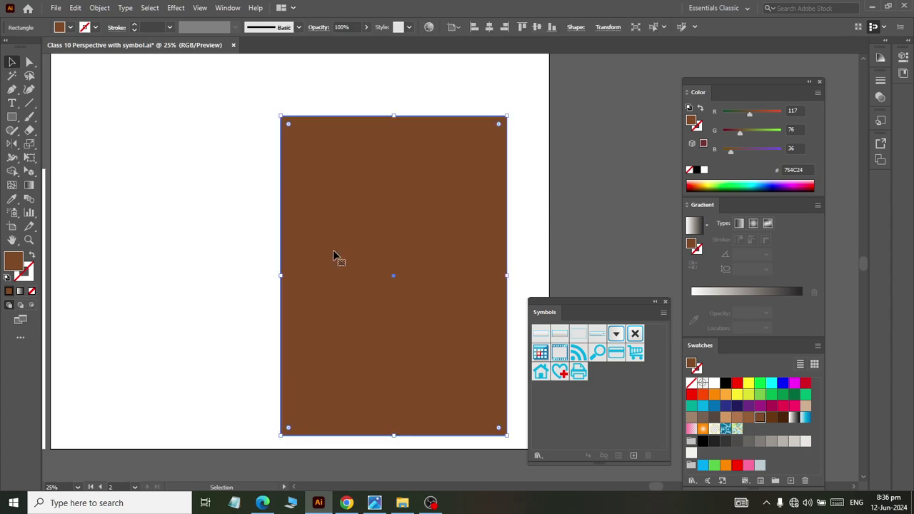
{"action": "key", "text": "alt+Tab"}
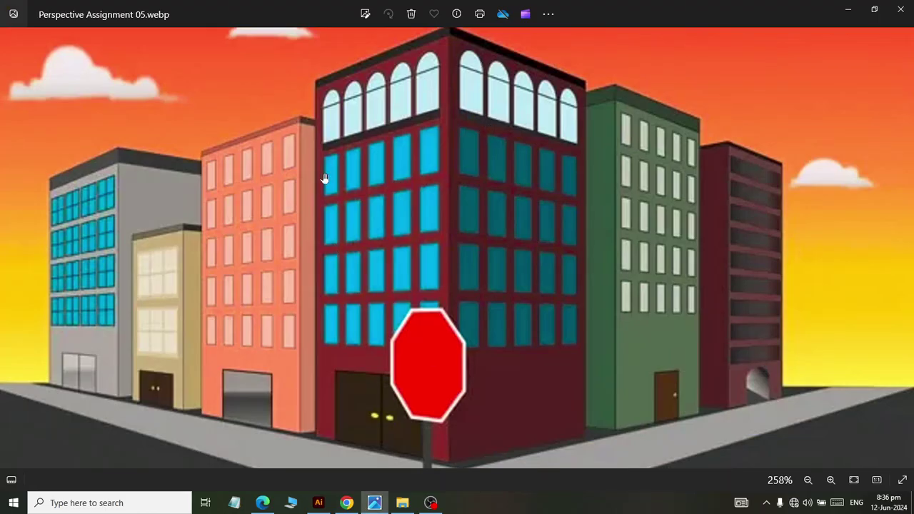
{"action": "key", "text": "alt+Tab"}
{"action": "key", "text": "m"}
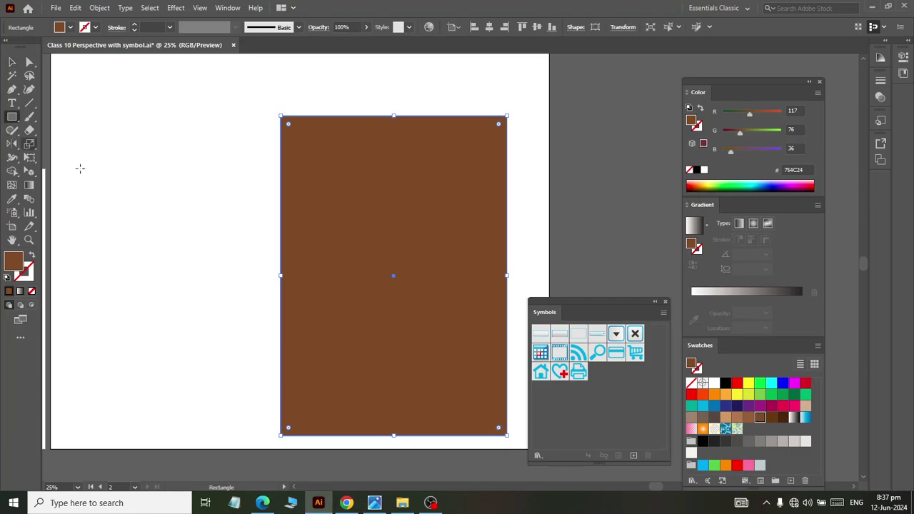
{"action": "left_click_drag", "start_coordinate": [80, 168], "coordinate": [128, 188]}
{"action": "key", "text": "alt+Tab"}
{"action": "key", "text": "alt+Tab"}
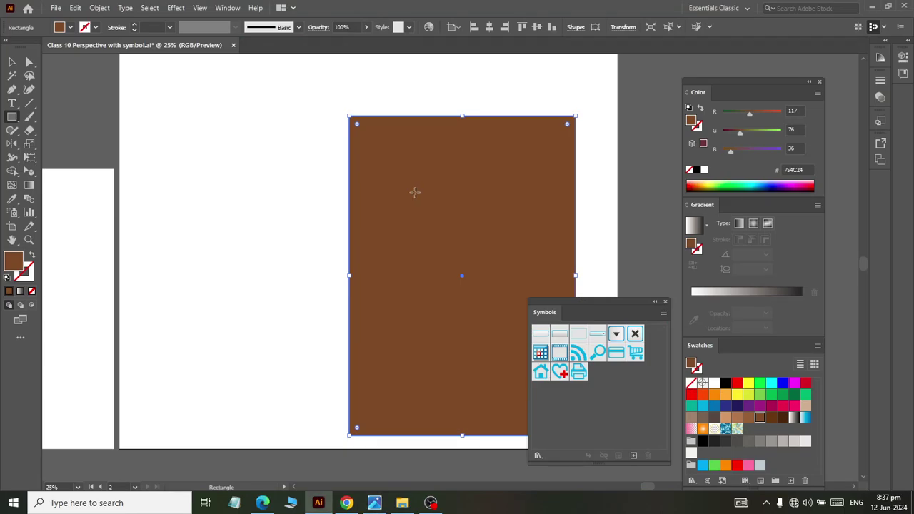
{"action": "scroll", "coordinate": [415, 191], "scroll_direction": "down", "scroll_amount": 1, "text": "alt"}
{"action": "scroll", "coordinate": [231, 81], "scroll_direction": "up", "scroll_amount": 2}
Stretch the rectangle's top edge upward to 871 × 1445 px
{"action": "key", "text": "v"}
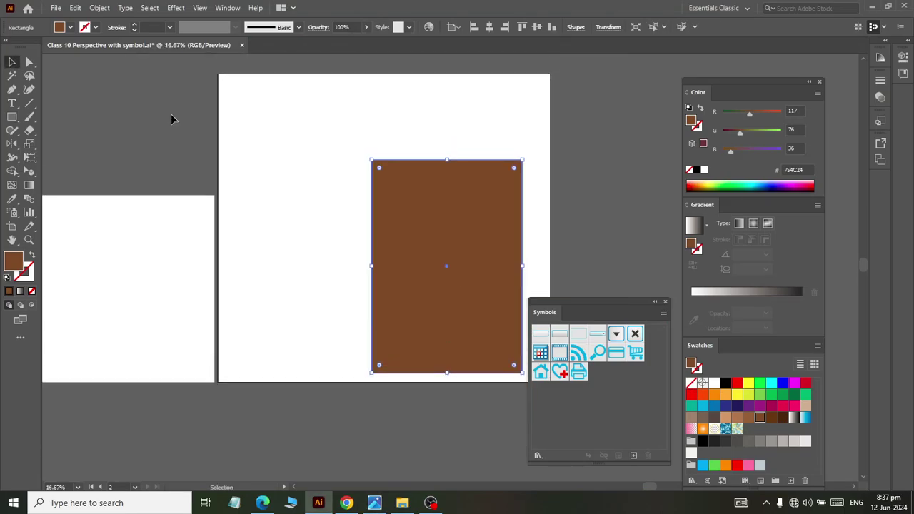
{"action": "left_click_drag", "start_coordinate": [446, 160], "coordinate": [450, 118]}
{"action": "left_click", "coordinate": [288, 224]}
{"action": "left_click", "coordinate": [12, 117]}
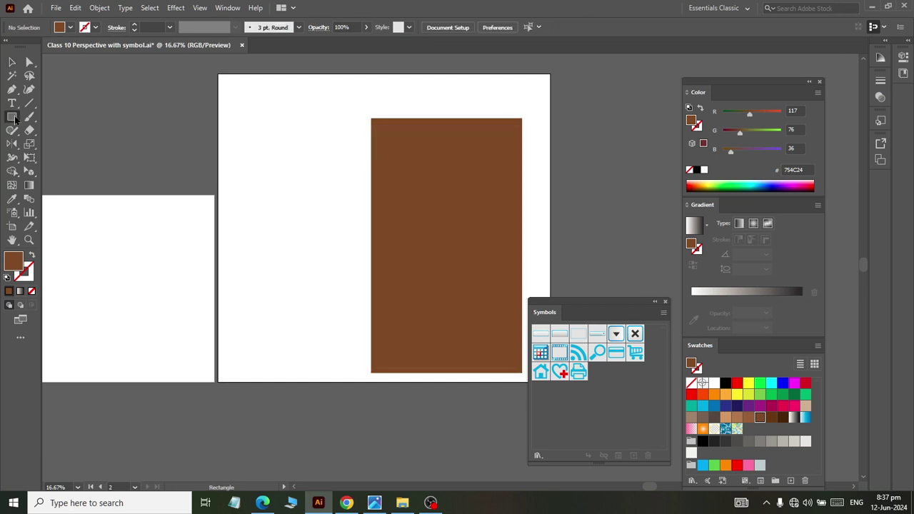
Draw a small brick-sized rectangle and widen it slightly
{"action": "left_click_drag", "start_coordinate": [265, 182], "coordinate": [287, 217]}
{"action": "scroll", "coordinate": [266, 202], "scroll_direction": "up", "scroll_amount": 2}
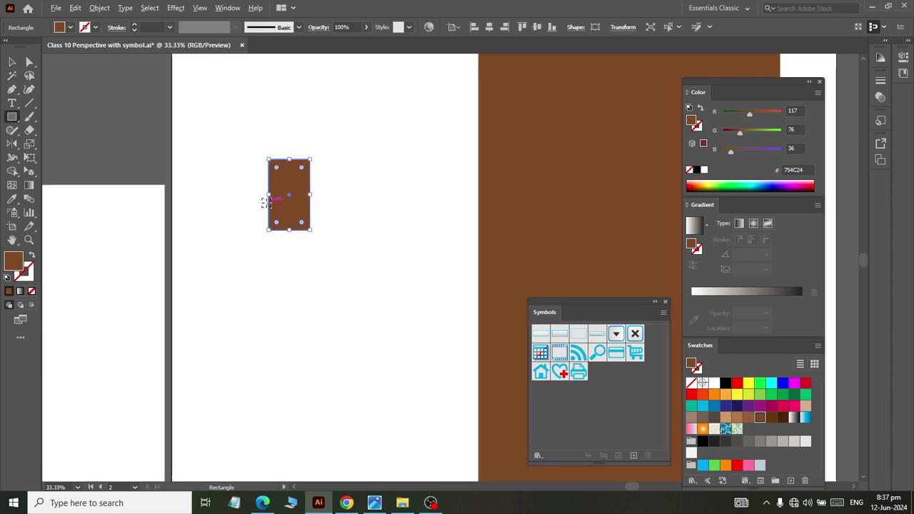
{"action": "left_click_drag", "start_coordinate": [309, 193], "coordinate": [310, 193]}
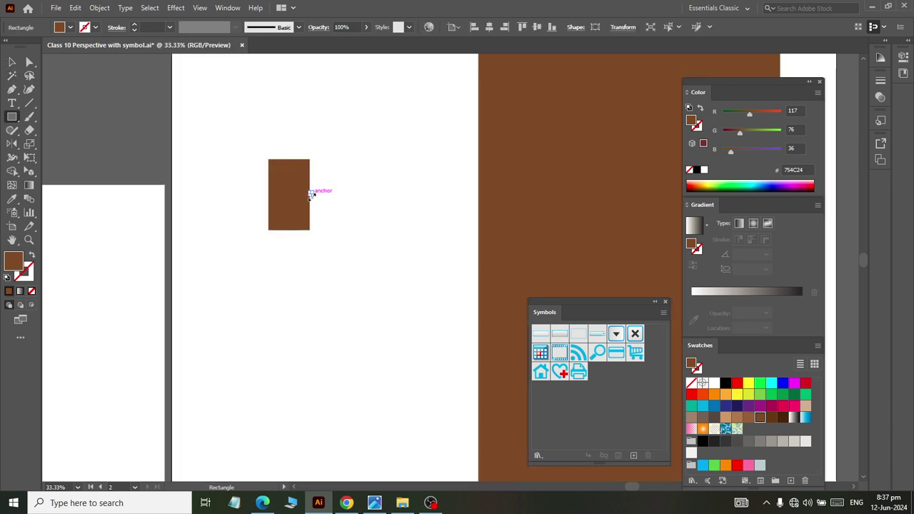
{"action": "left_click", "coordinate": [12, 61]}
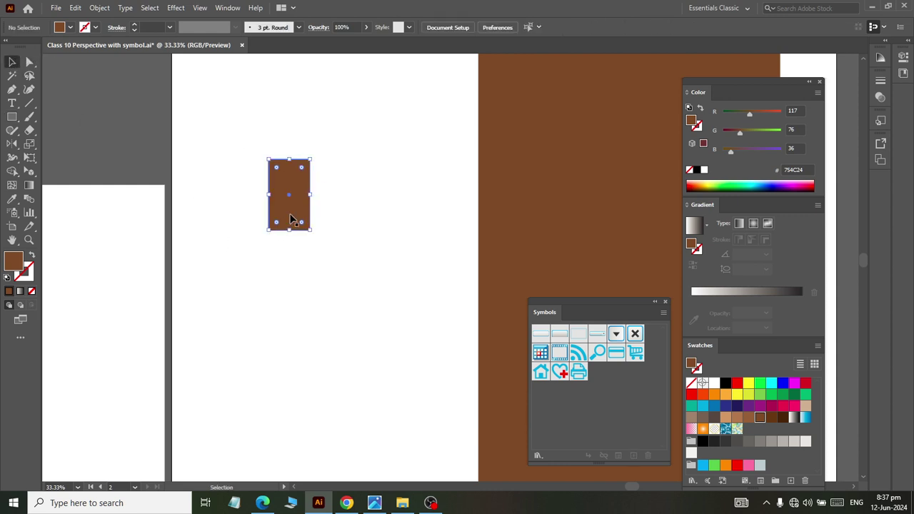
{"action": "left_click_drag", "start_coordinate": [310, 194], "coordinate": [317, 195]}
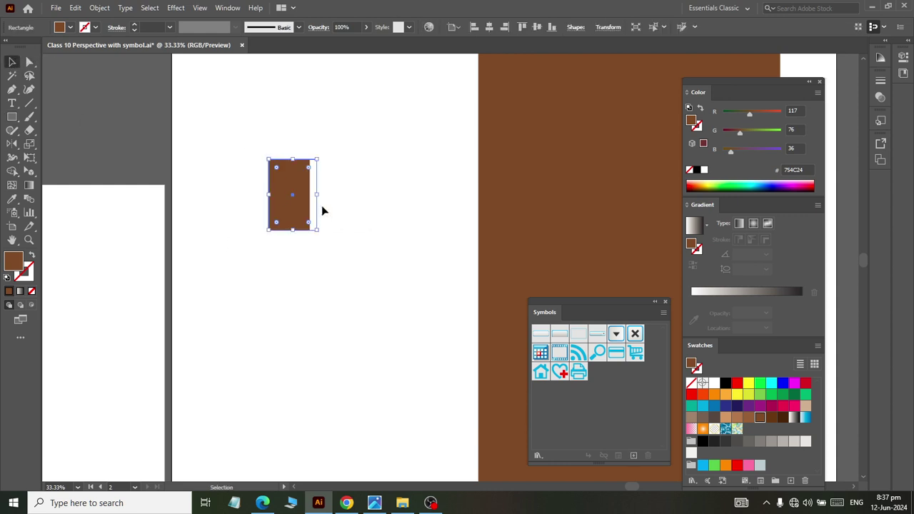
Add an offset path behind the rectangle and fill the backing copy black as a border
{"action": "left_click", "coordinate": [99, 7]}
{"action": "mouse_move", "coordinate": [115, 292]}
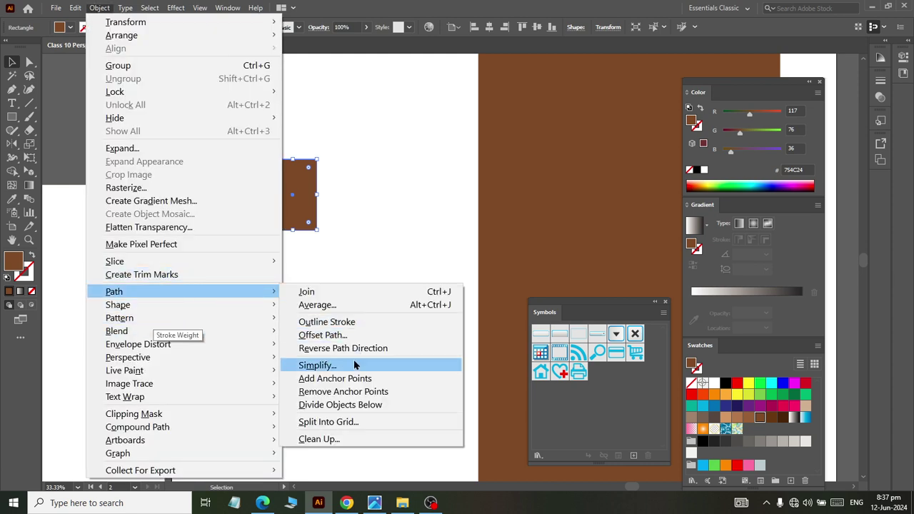
{"action": "left_click", "coordinate": [357, 334]}
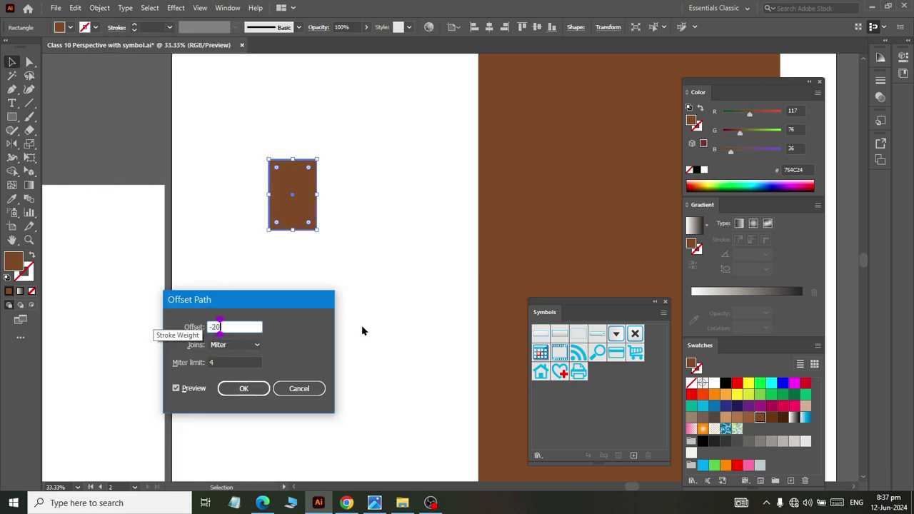
{"action": "key", "text": "Escape"}
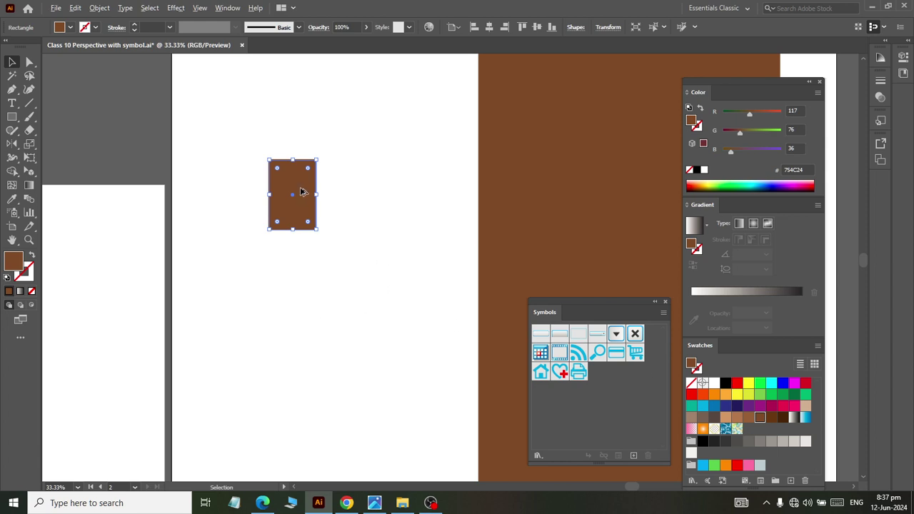
{"action": "scroll", "coordinate": [300, 191], "scroll_direction": "up", "scroll_amount": 4}
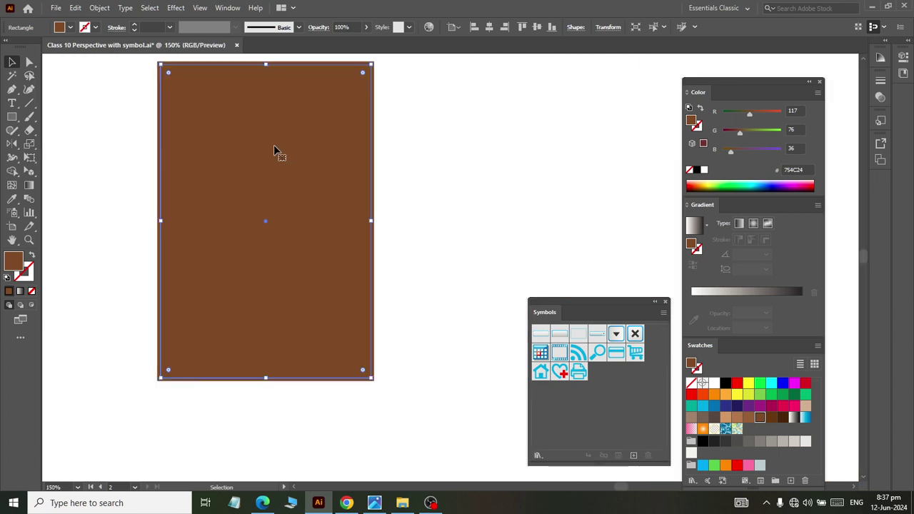
{"action": "left_click", "coordinate": [153, 79]}
{"action": "left_click", "coordinate": [175, 65]}
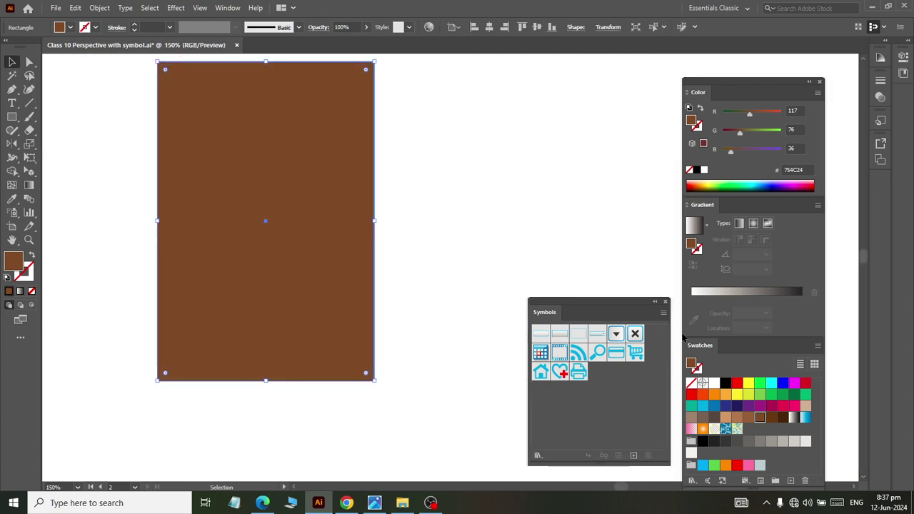
{"action": "left_click", "coordinate": [726, 382]}
{"action": "left_click", "coordinate": [353, 464]}
{"action": "scroll", "coordinate": [291, 137], "scroll_direction": "down", "scroll_amount": 1}
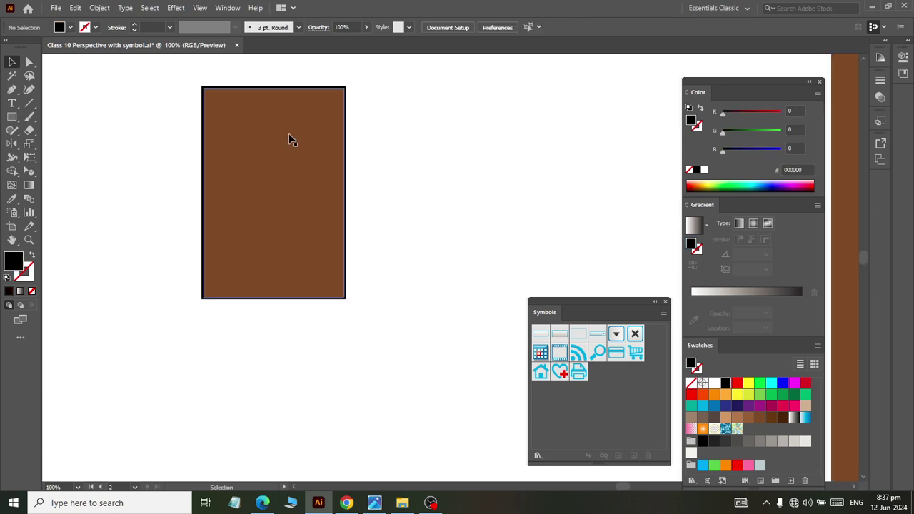
{"action": "left_click", "coordinate": [279, 140]}
{"action": "scroll", "coordinate": [302, 214], "scroll_direction": "up", "scroll_amount": 1}
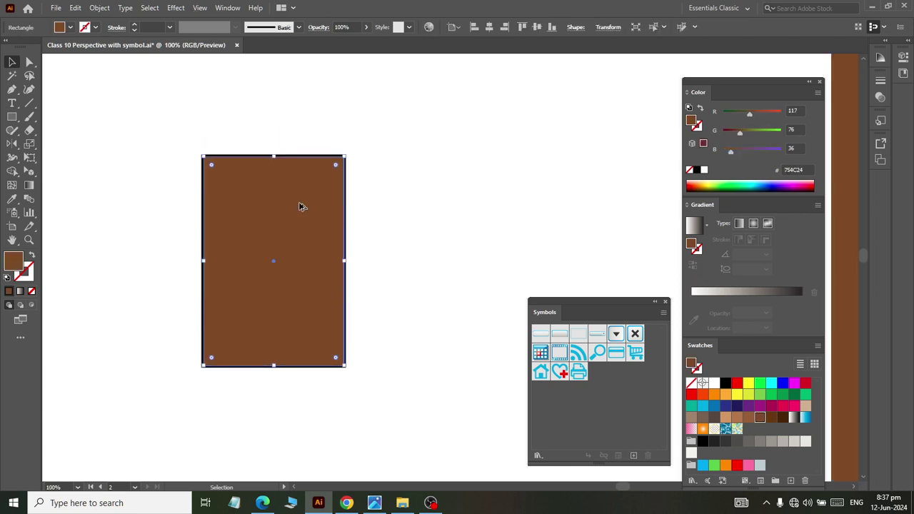
{"action": "scroll", "coordinate": [302, 204], "scroll_direction": "down", "scroll_amount": 1}
Fill the rectangle with the blue gradient at about -124.47°, middle stop at 55.2%
{"action": "left_click", "coordinate": [806, 418]}
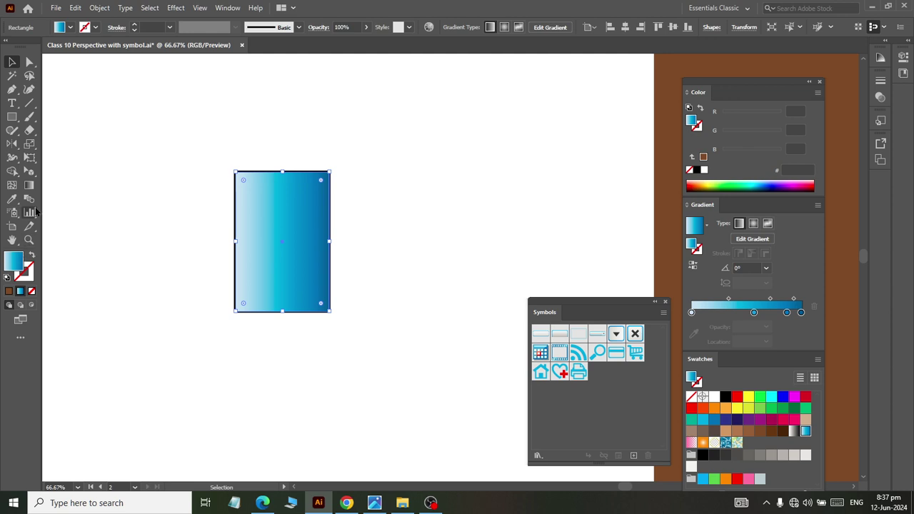
{"action": "left_click", "coordinate": [29, 185]}
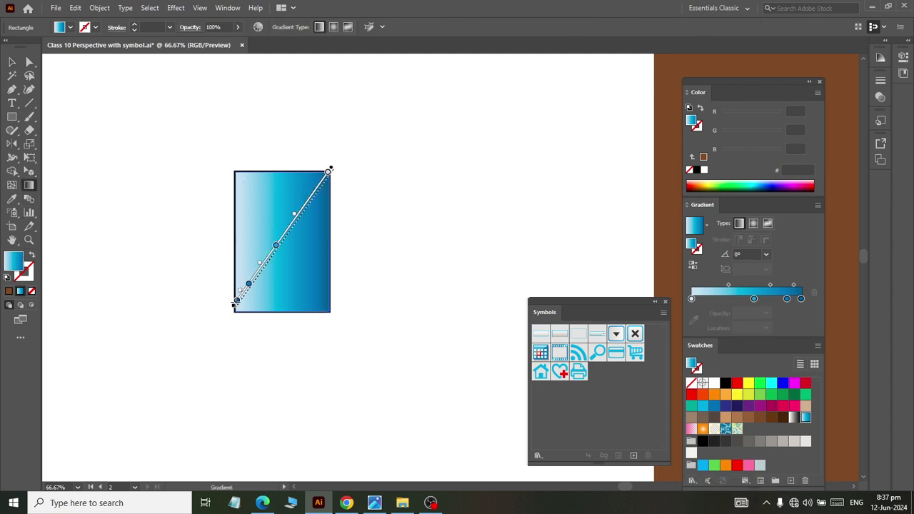
{"action": "left_click_drag", "start_coordinate": [328, 172], "coordinate": [237, 309]}
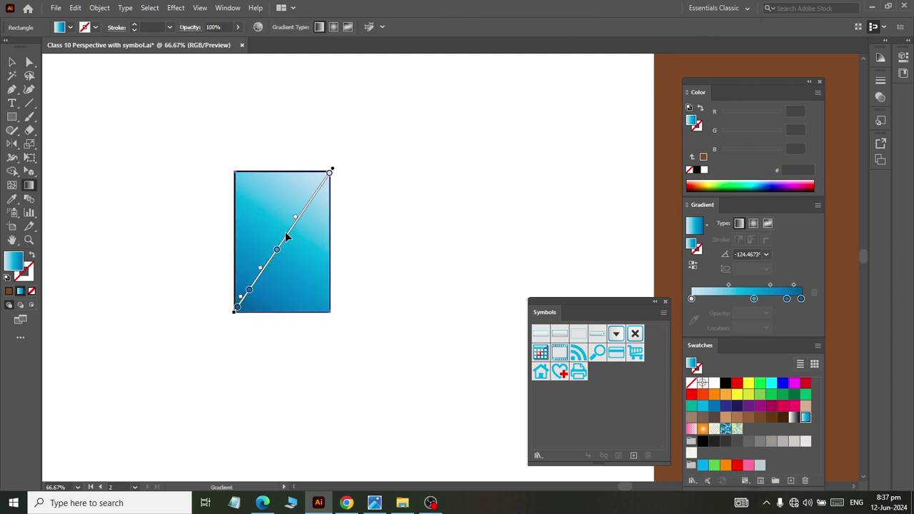
{"action": "left_click_drag", "start_coordinate": [276, 252], "coordinate": [271, 259]}
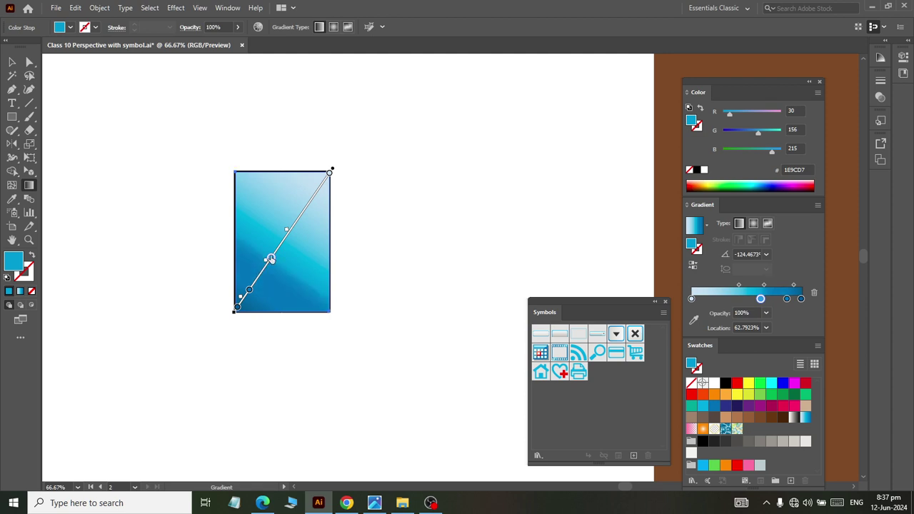
{"action": "left_click_drag", "start_coordinate": [272, 259], "coordinate": [280, 251]}
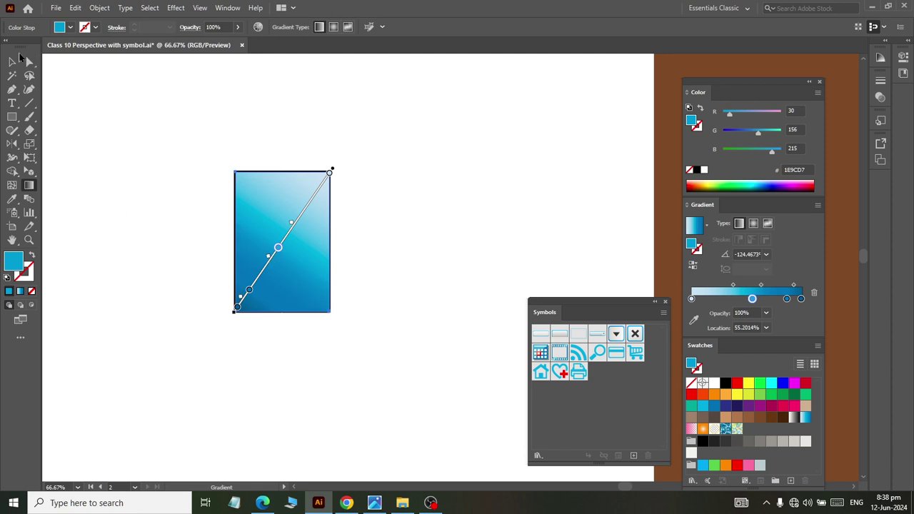
Marquee-select the gradient rectangle together with its black backing
{"action": "left_click", "coordinate": [19, 57]}
{"action": "left_click", "coordinate": [193, 168]}
{"action": "left_click_drag", "start_coordinate": [177, 128], "coordinate": [452, 418]}
Group the gradient rectangle with its black backing and Alt-drag a copy upper right
{"action": "right_click", "coordinate": [280, 225]}
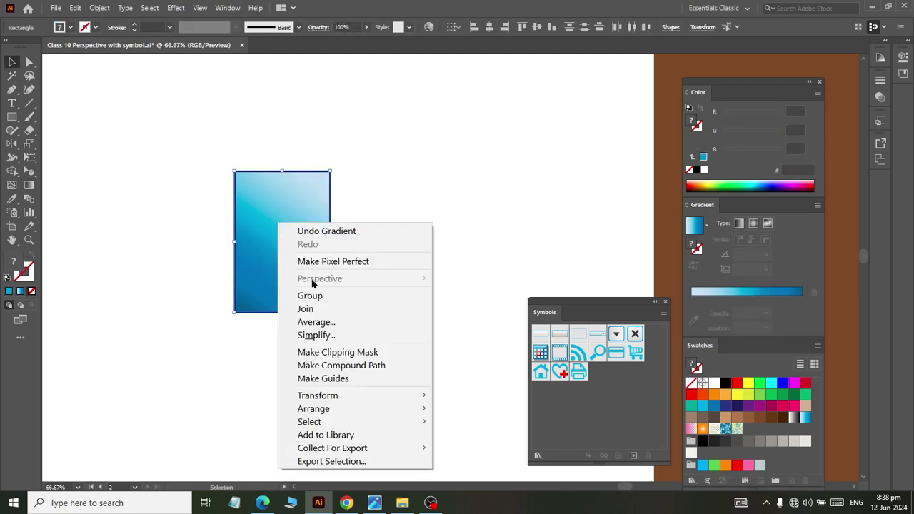
{"action": "left_click", "coordinate": [333, 299]}
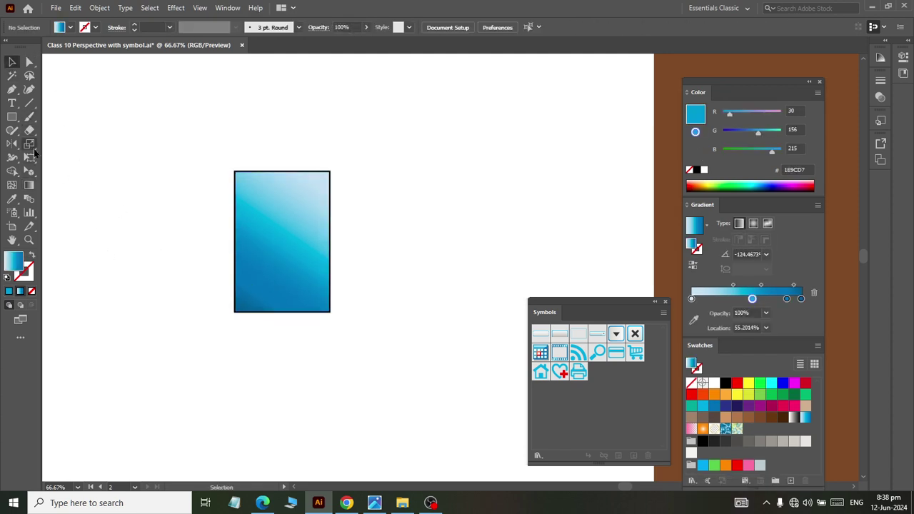
{"action": "left_click_drag", "start_coordinate": [295, 246], "coordinate": [439, 192]}
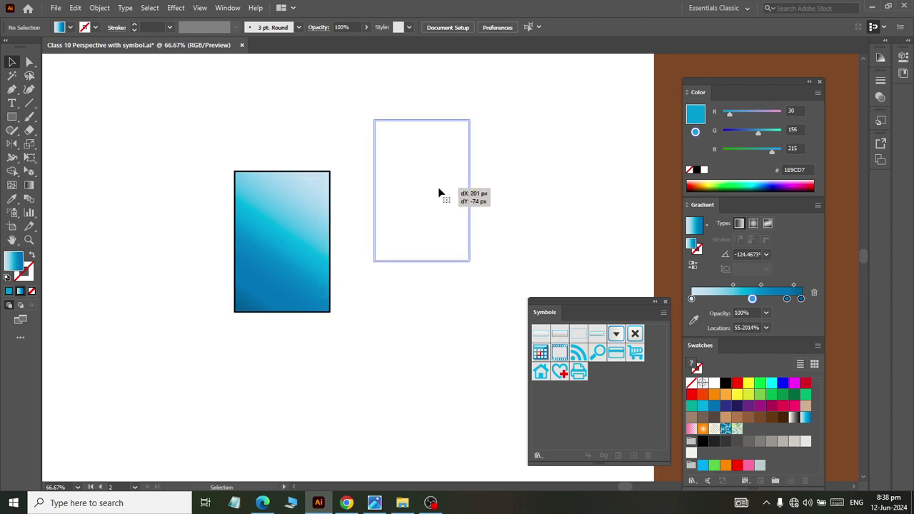
Ungroup the copy and remove its gradient part, leaving just the black rectangle
{"action": "right_click", "coordinate": [448, 185]}
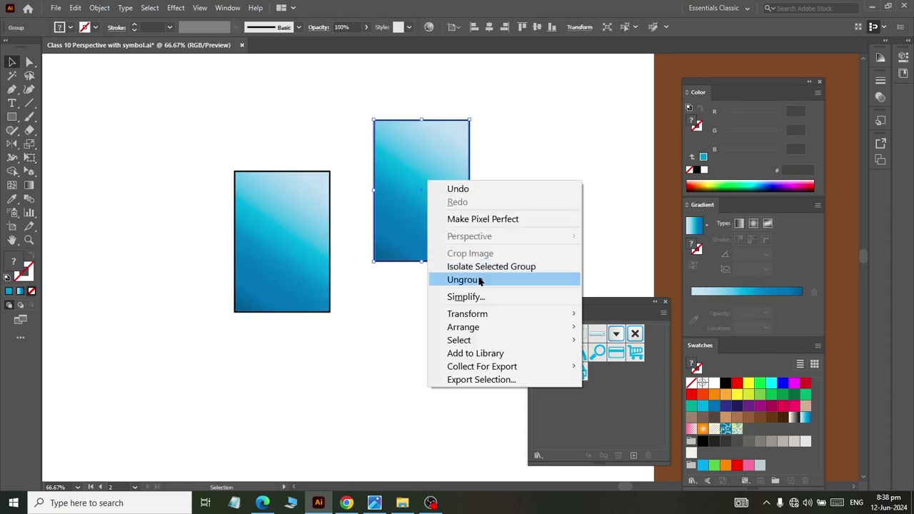
{"action": "left_click", "coordinate": [464, 279]}
{"action": "left_click_drag", "start_coordinate": [424, 210], "coordinate": [447, 453]}
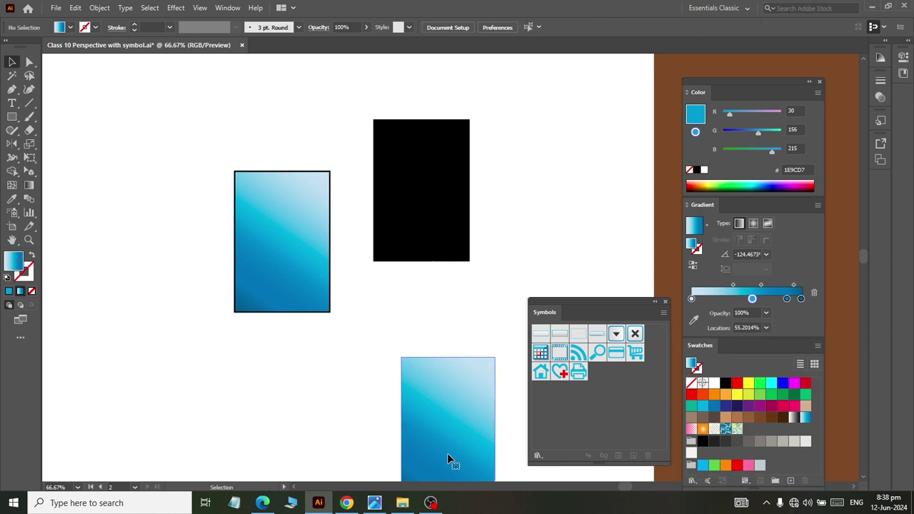
{"action": "key", "text": "Delete"}
{"action": "left_click", "coordinate": [459, 163]}
{"action": "key", "text": "ctrl+1"}
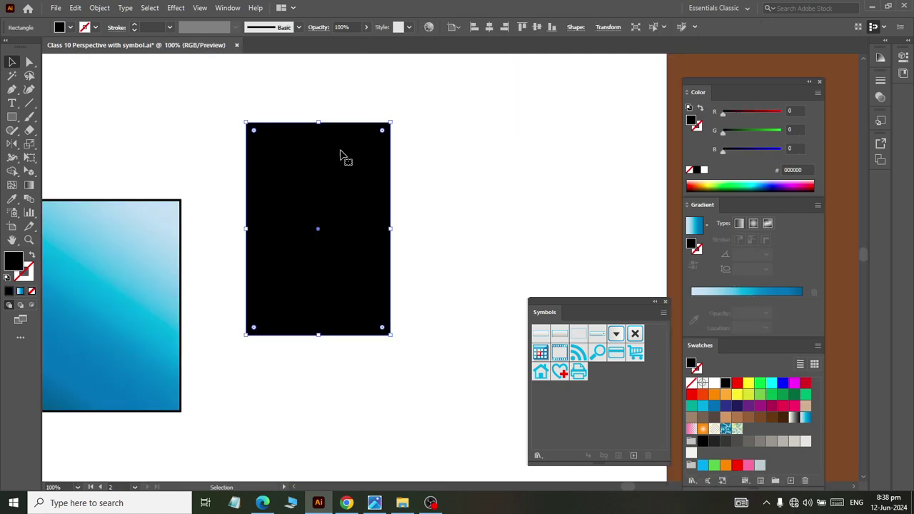
{"action": "left_click", "coordinate": [30, 62]}
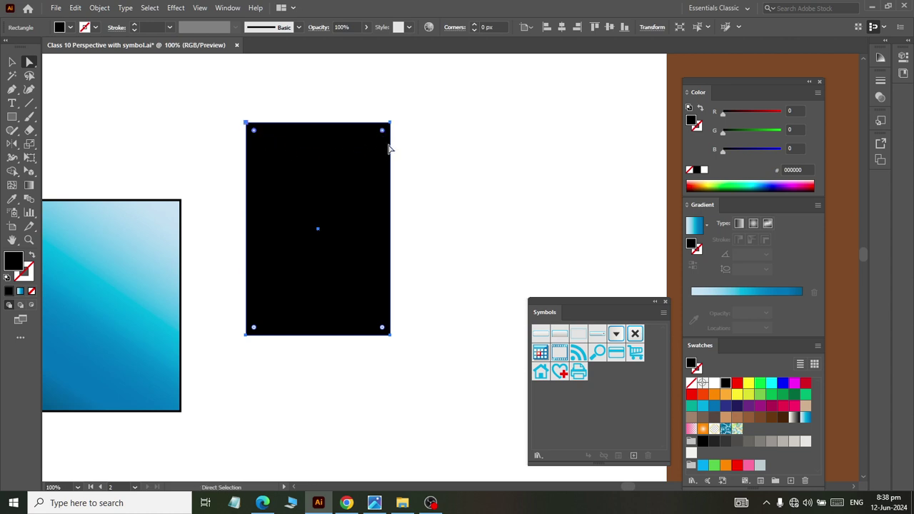
Round the black rectangle's top corners into a full arch and extend its bottom
{"action": "left_click_drag", "start_coordinate": [382, 136], "coordinate": [318, 195]}
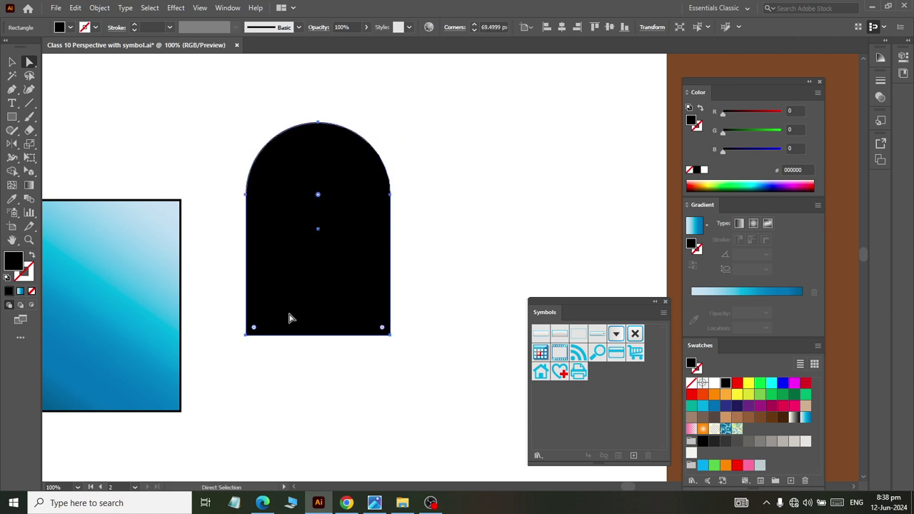
{"action": "left_click", "coordinate": [12, 62]}
{"action": "left_click", "coordinate": [223, 172]}
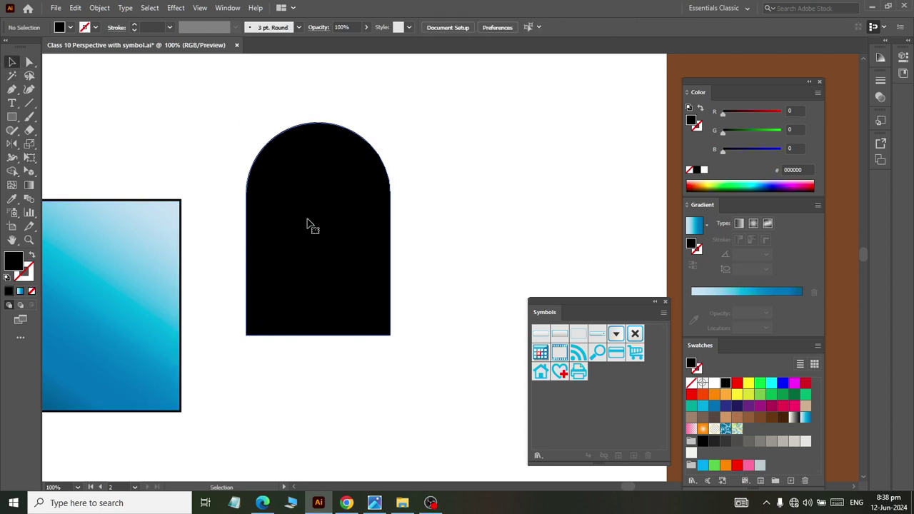
{"action": "left_click", "coordinate": [309, 222]}
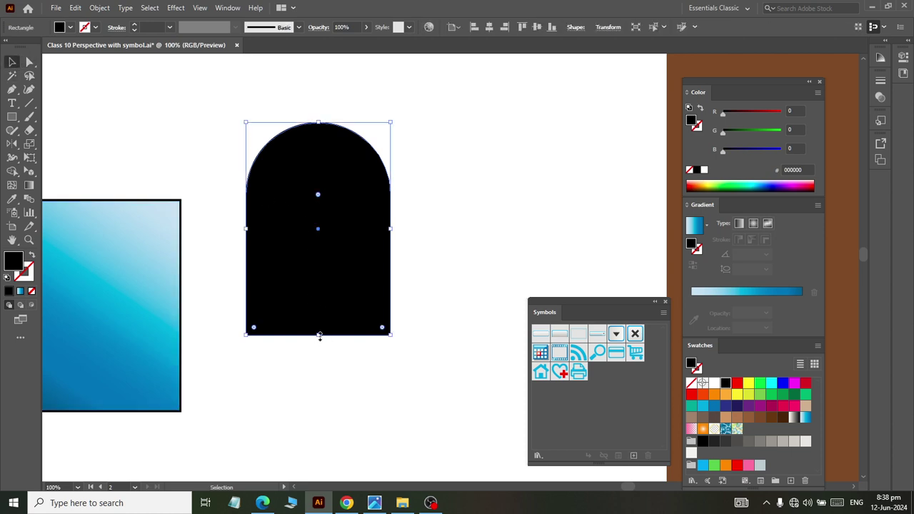
{"action": "left_click_drag", "start_coordinate": [319, 336], "coordinate": [319, 347]}
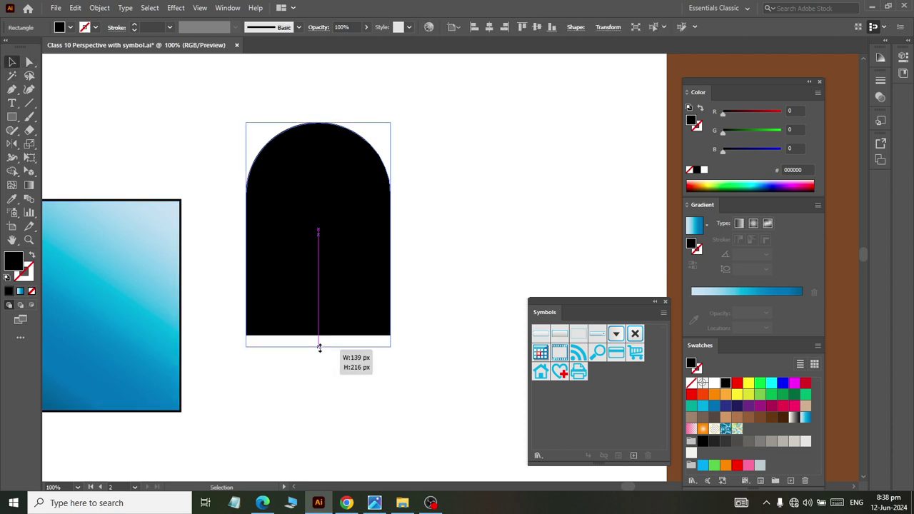
Add a -2 px Offset Path copy of the arch outline
{"action": "left_click", "coordinate": [298, 191]}
{"action": "left_click", "coordinate": [97, 9]}
{"action": "mouse_move", "coordinate": [114, 291]}
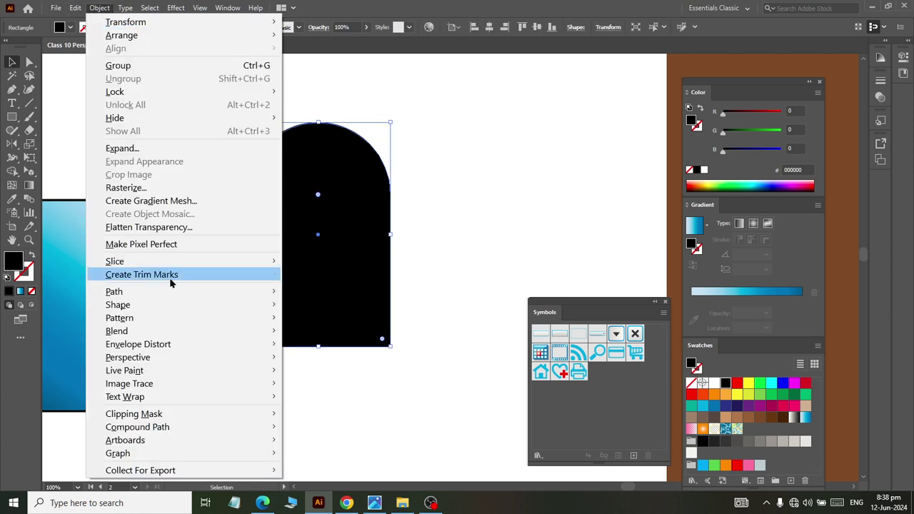
{"action": "left_click", "coordinate": [347, 336]}
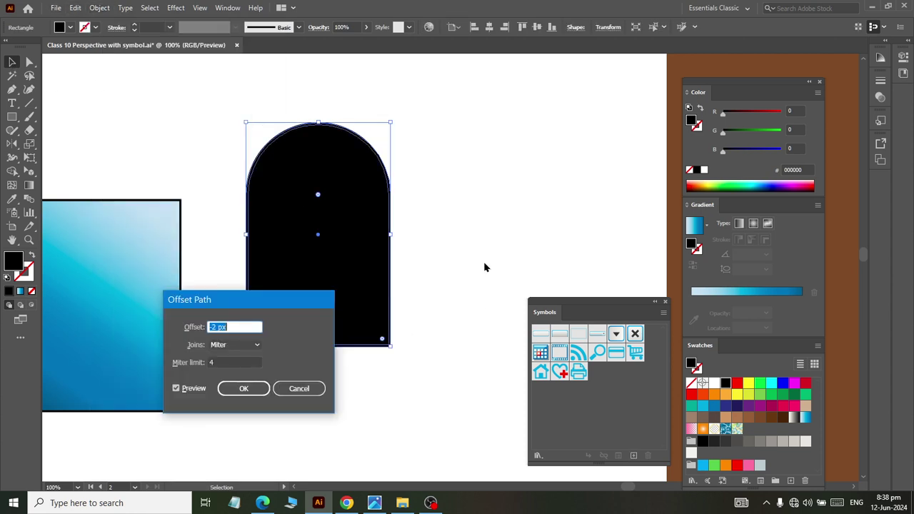
{"action": "key", "text": "Return"}
{"action": "left_click", "coordinate": [429, 274]}
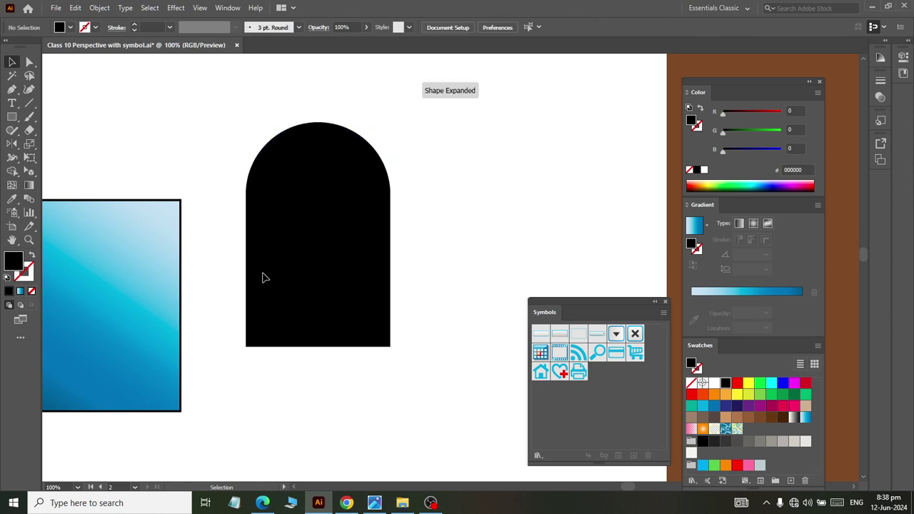
{"action": "left_click", "coordinate": [261, 276]}
Give the inner arch a gradient with a cyan stop, removing the middle blue stop
{"action": "left_click", "coordinate": [771, 383]}
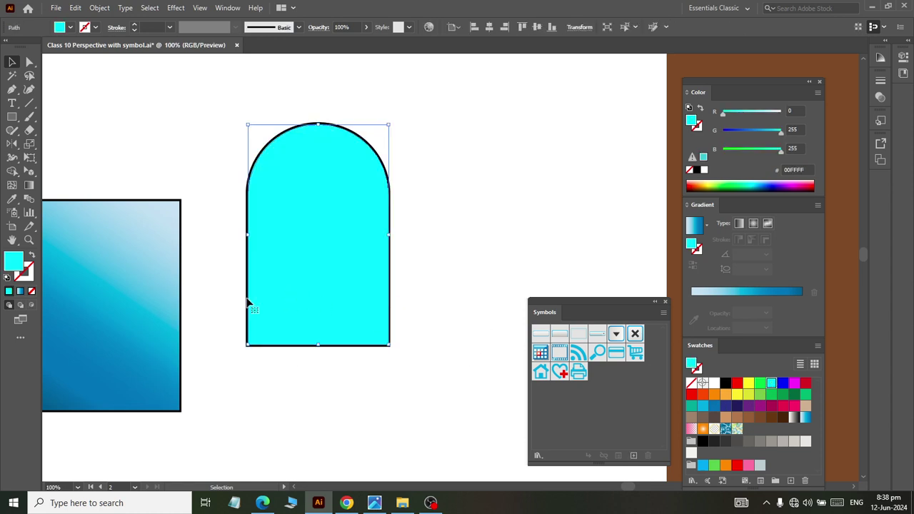
{"action": "left_click", "coordinate": [799, 418]}
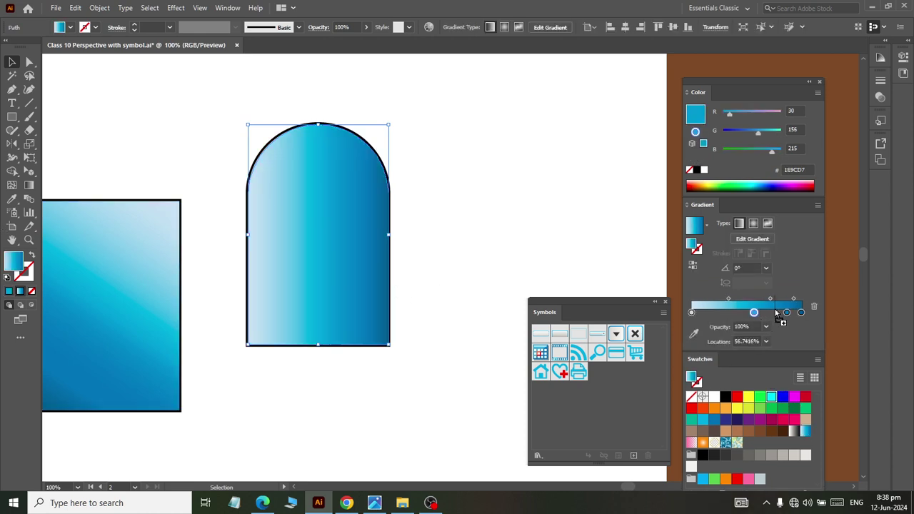
{"action": "mouse_move", "coordinate": [771, 397]}
{"action": "left_mouse_down"}
{"action": "mouse_move", "coordinate": [774, 312]}
{"action": "mouse_move", "coordinate": [776, 359]}
{"action": "left_mouse_up"}
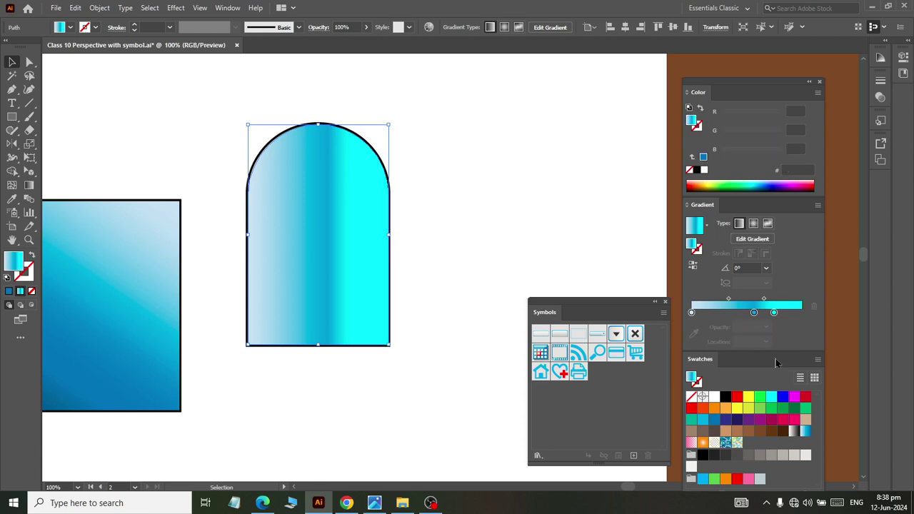
{"action": "mouse_move", "coordinate": [754, 320]}
{"action": "left_mouse_down"}
{"action": "mouse_move", "coordinate": [775, 332]}
{"action": "mouse_move", "coordinate": [814, 313]}
{"action": "left_mouse_up"}
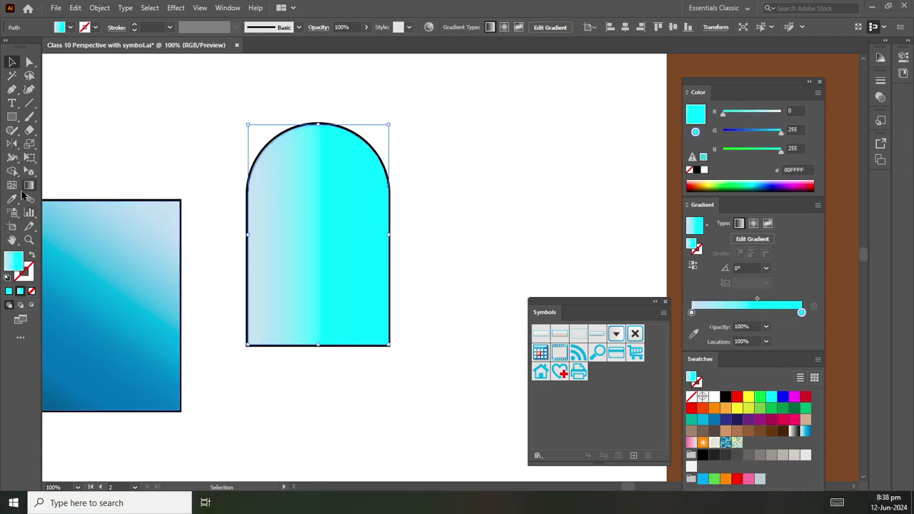
Angle the gradient at about 50.3° with a light grey E6E6E6 stop, midpoint toward cyan
{"action": "left_click", "coordinate": [29, 185]}
{"action": "mouse_move", "coordinate": [385, 157]}
{"action": "left_mouse_down"}
{"action": "mouse_move", "coordinate": [245, 317]}
{"action": "mouse_move", "coordinate": [249, 349]}
{"action": "left_mouse_up"}
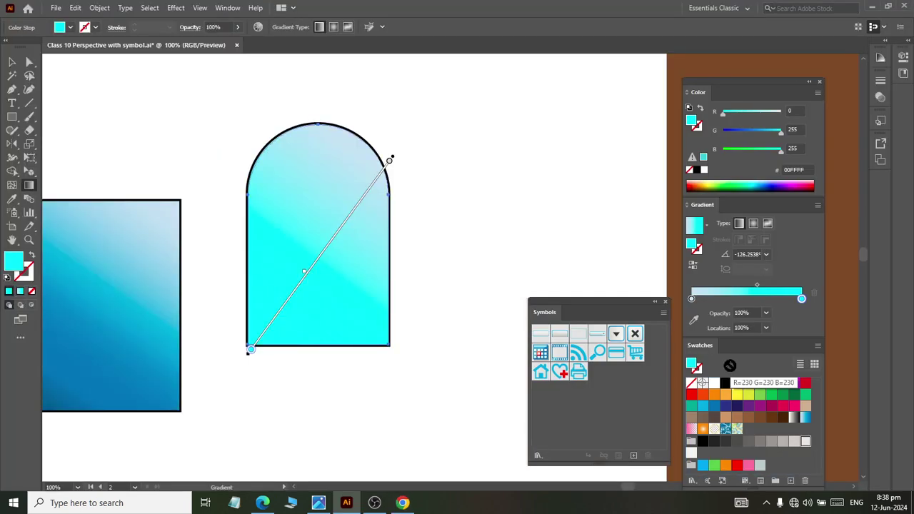
{"action": "mouse_move", "coordinate": [805, 442]}
{"action": "left_mouse_down"}
{"action": "mouse_move", "coordinate": [703, 299]}
{"action": "mouse_move", "coordinate": [691, 299]}
{"action": "left_mouse_up"}
{"action": "left_click", "coordinate": [693, 309]}
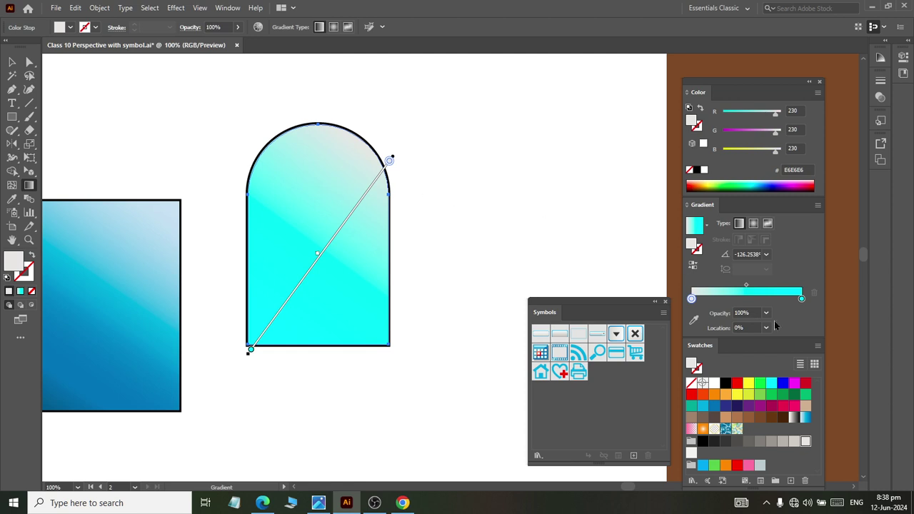
{"action": "mouse_move", "coordinate": [381, 151]}
{"action": "left_mouse_down"}
{"action": "mouse_move", "coordinate": [262, 355]}
{"action": "mouse_move", "coordinate": [396, 164]}
{"action": "left_mouse_up"}
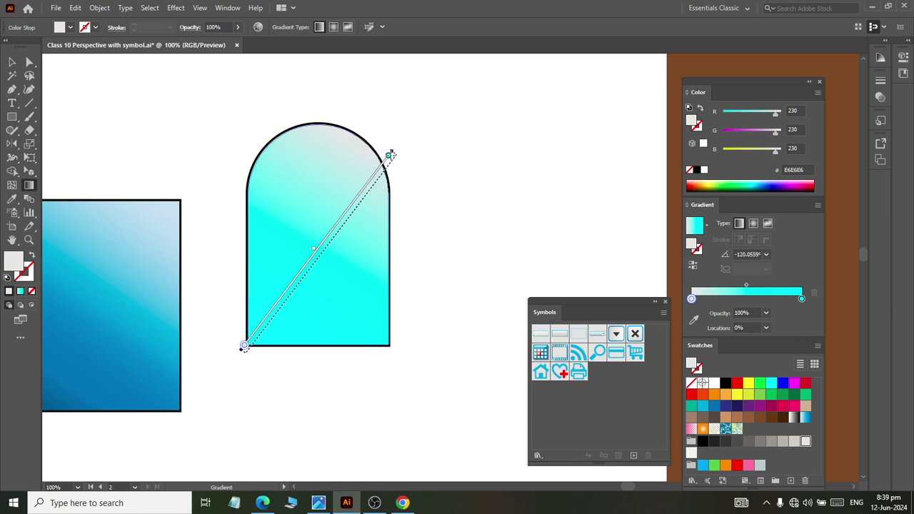
{"action": "left_click_drag", "start_coordinate": [319, 255], "coordinate": [342, 224]}
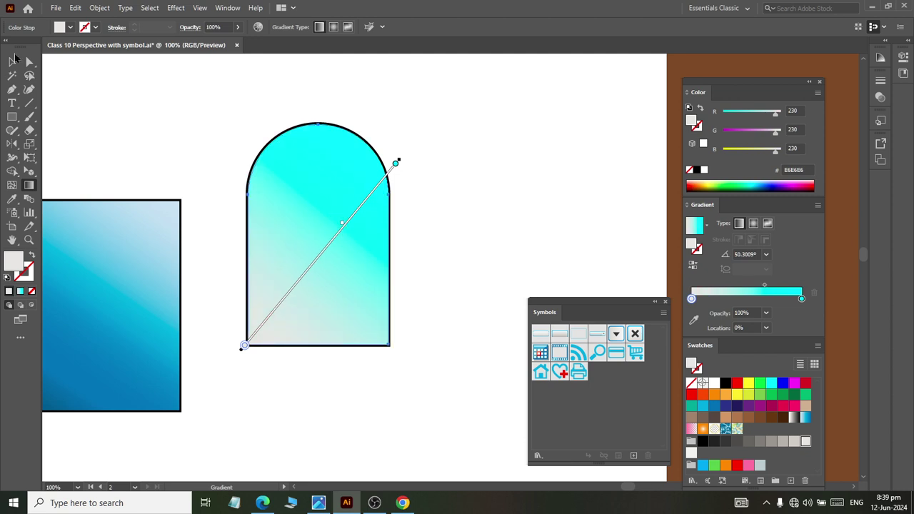
{"action": "left_click", "coordinate": [14, 60]}
{"action": "left_click_drag", "start_coordinate": [198, 104], "coordinate": [431, 395]}
Draw a dark brown 42210B sill bar, about 139 × 29 px, under the arch
{"action": "right_click", "coordinate": [368, 293]}
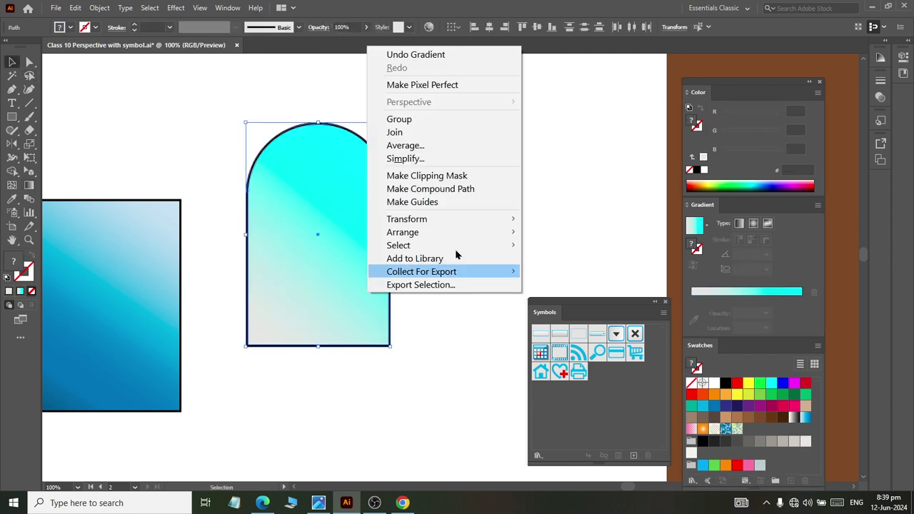
{"action": "key", "text": "Escape"}
{"action": "left_click", "coordinate": [442, 229]}
{"action": "scroll", "coordinate": [442, 236], "scroll_direction": "down", "scroll_amount": 2}
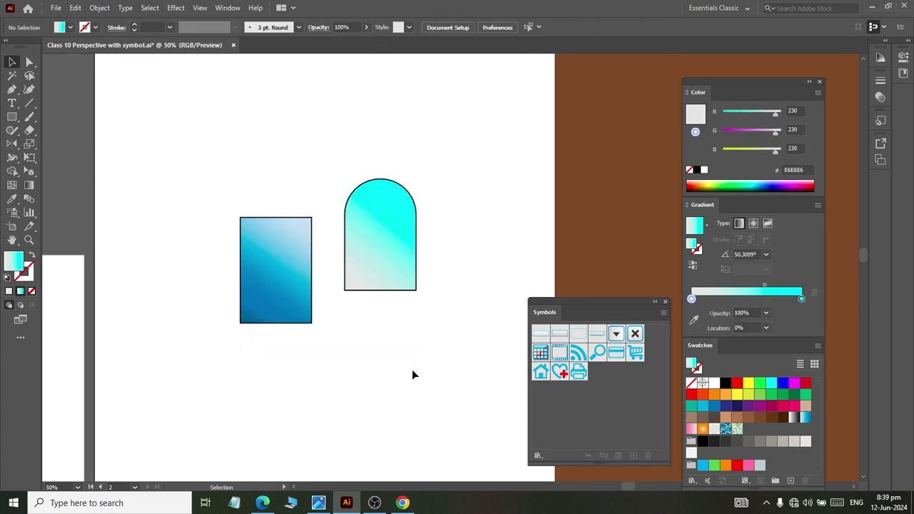
{"action": "left_click", "coordinate": [11, 117]}
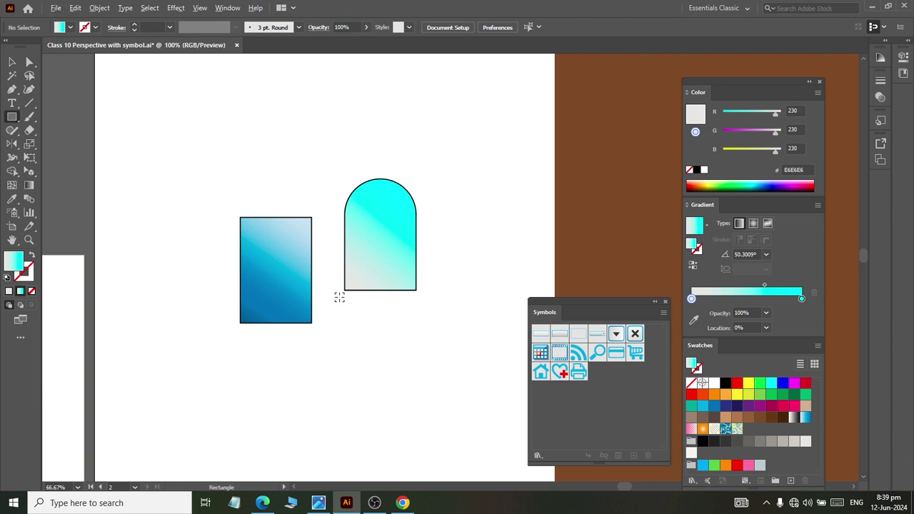
{"action": "scroll", "coordinate": [339, 296], "scroll_direction": "up", "scroll_amount": 3}
{"action": "left_click_drag", "start_coordinate": [354, 275], "coordinate": [569, 312]}
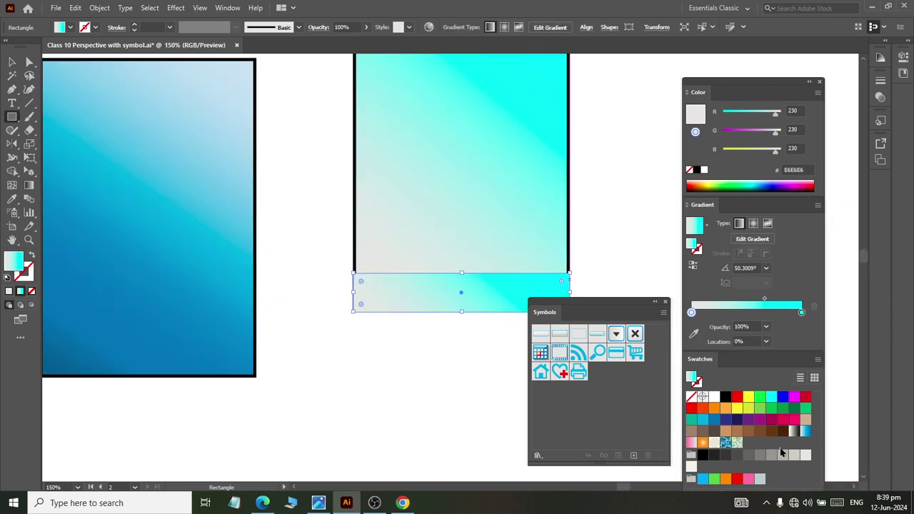
{"action": "left_click", "coordinate": [785, 432]}
{"action": "key", "text": "v"}
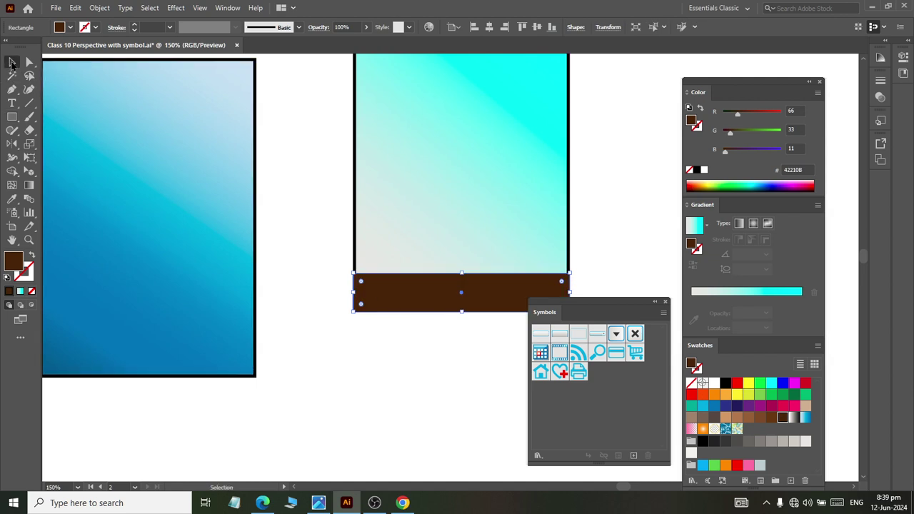
{"action": "left_click", "coordinate": [412, 328]}
{"action": "left_click_drag", "start_coordinate": [464, 313], "coordinate": [463, 320]}
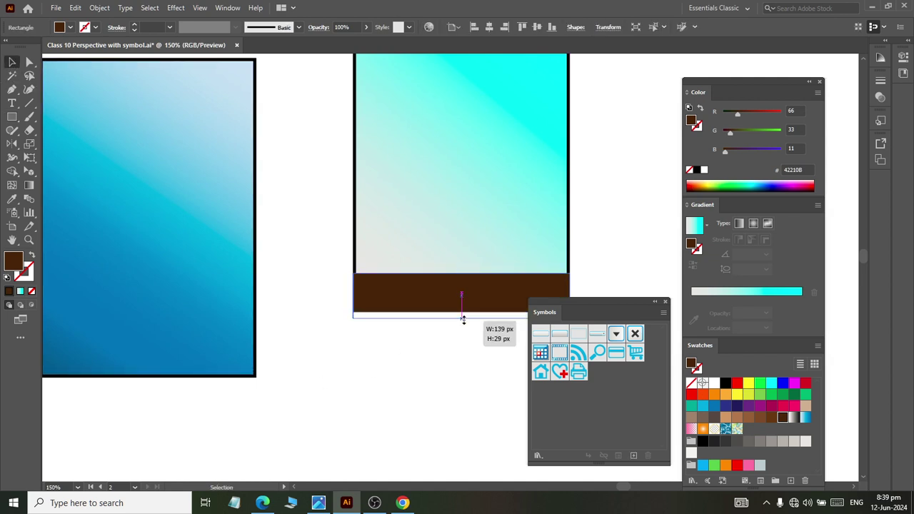
{"action": "left_click", "coordinate": [448, 371]}
Group the arched window with its brown sill
{"action": "key", "text": "ctrl+minus"}
{"action": "key", "text": "ctrl+minus"}
{"action": "key", "text": "ctrl+minus"}
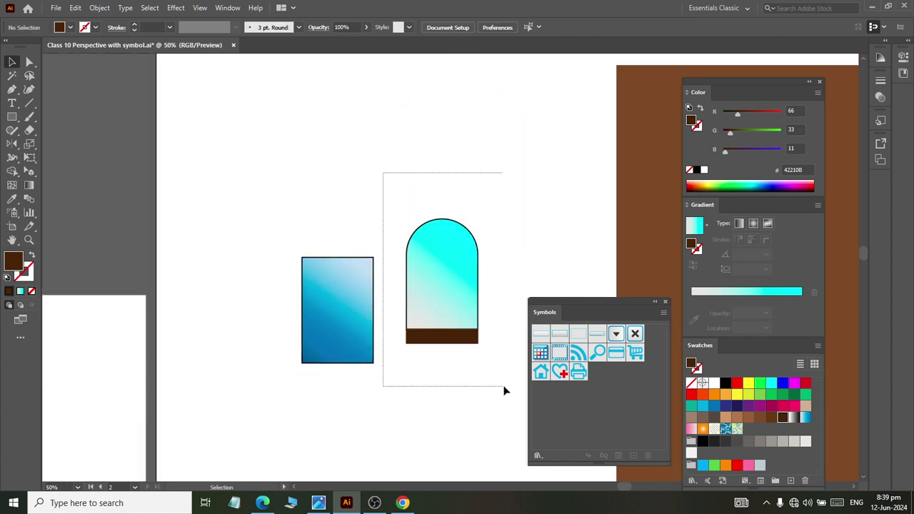
{"action": "left_click_drag", "start_coordinate": [383, 172], "coordinate": [506, 359]}
{"action": "right_click", "coordinate": [429, 288]}
{"action": "left_click", "coordinate": [471, 377]}
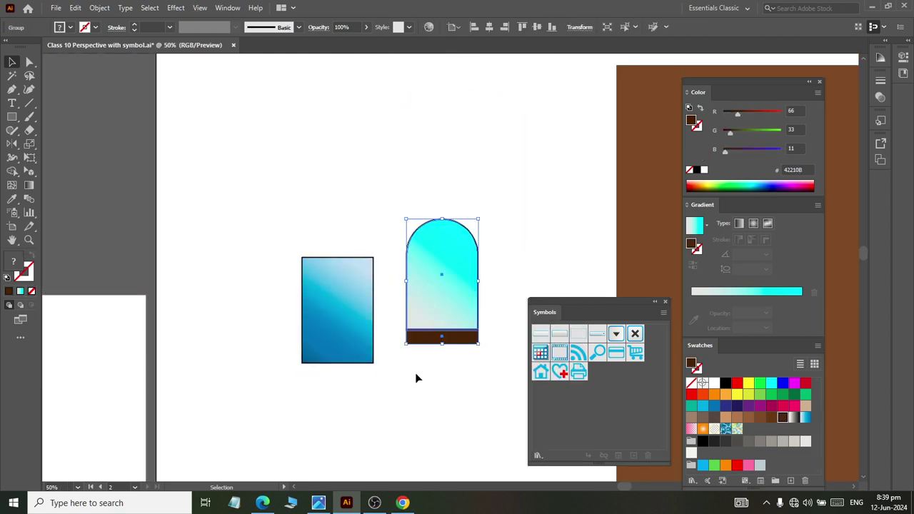
{"action": "scroll", "coordinate": [422, 371], "scroll_direction": "down", "scroll_amount": 1}
{"action": "left_click", "coordinate": [437, 358]}
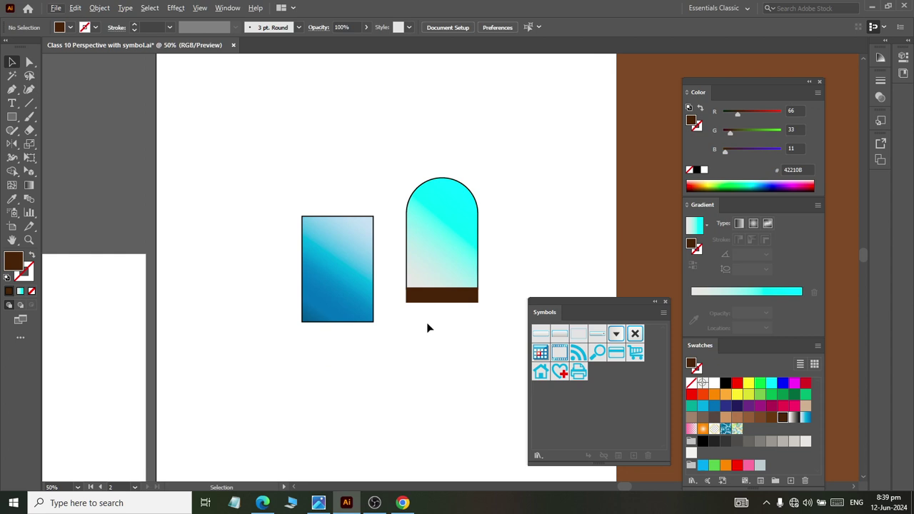
{"action": "scroll", "coordinate": [418, 226], "scroll_direction": "down", "scroll_amount": 3}
{"action": "scroll", "coordinate": [465, 282], "scroll_direction": "right", "scroll_amount": 2}
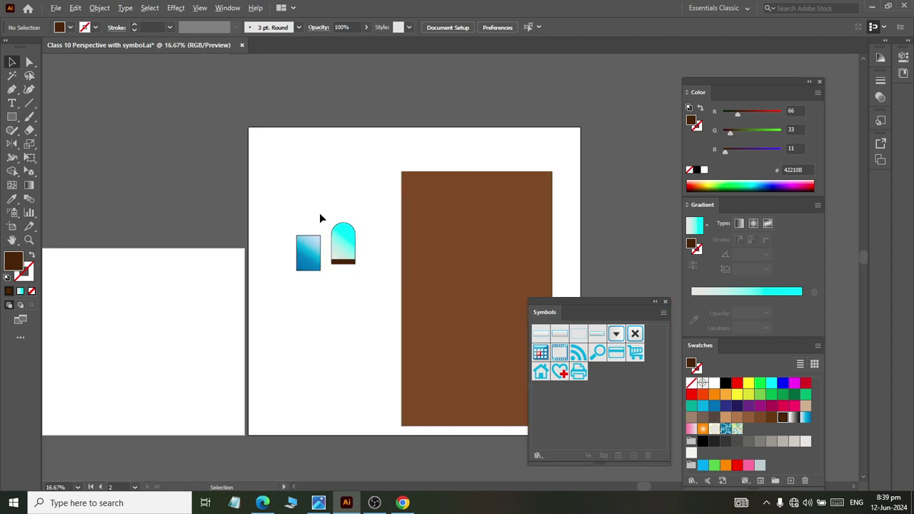
Alt-drag the arch window onto the wall's top left and repeat copies with Ctrl+D
{"action": "scroll", "coordinate": [326, 222], "scroll_direction": "up", "scroll_amount": 1}
{"action": "left_click_drag", "start_coordinate": [332, 199], "coordinate": [383, 324]}
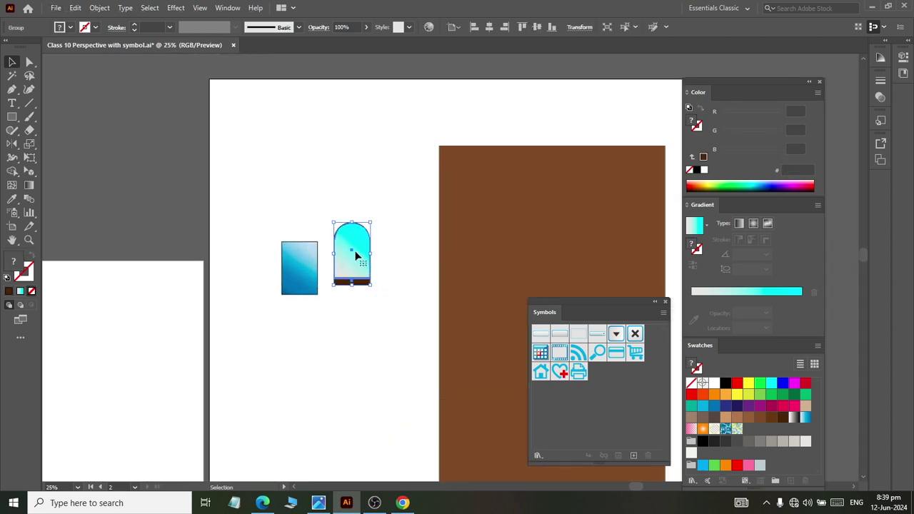
{"action": "mouse_move", "coordinate": [350, 253]}
{"action": "left_mouse_down"}
{"action": "mouse_move", "coordinate": [498, 193]}
{"action": "mouse_move", "coordinate": [472, 191]}
{"action": "mouse_move", "coordinate": [542, 204]}
{"action": "mouse_move", "coordinate": [524, 207]}
{"action": "left_mouse_up"}
{"action": "key", "text": "ctrl+d"}
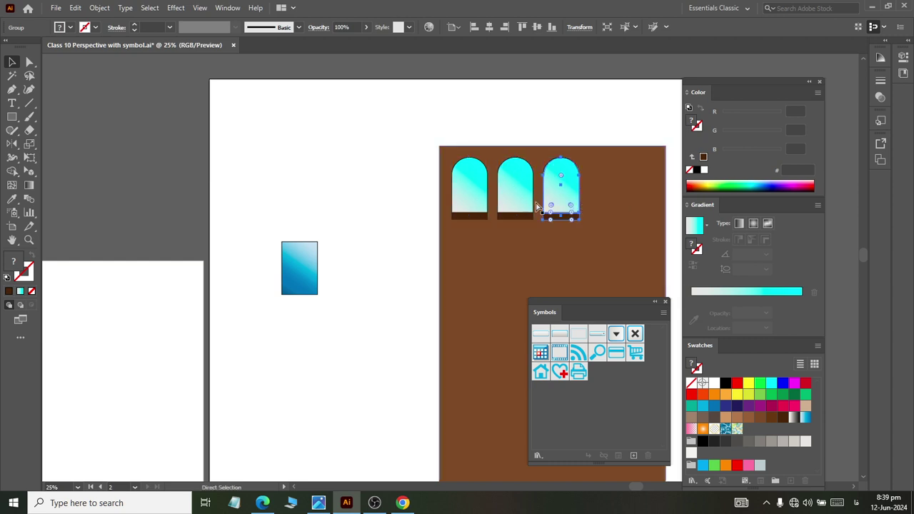
{"action": "key", "text": "ctrl+d"}
{"action": "key", "text": "ctrl+d"}
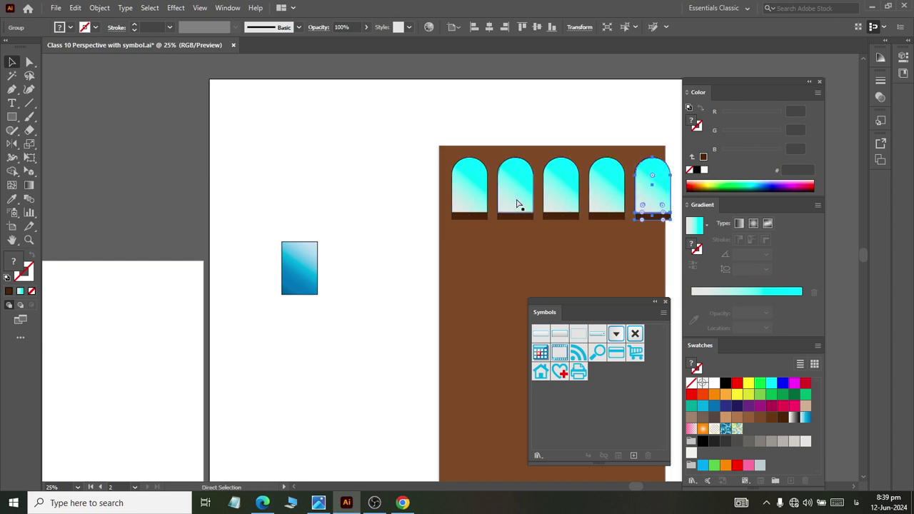
{"action": "scroll", "coordinate": [520, 204], "scroll_direction": "right", "scroll_amount": 3}
{"action": "scroll", "coordinate": [464, 204], "scroll_direction": "right", "scroll_amount": 3}
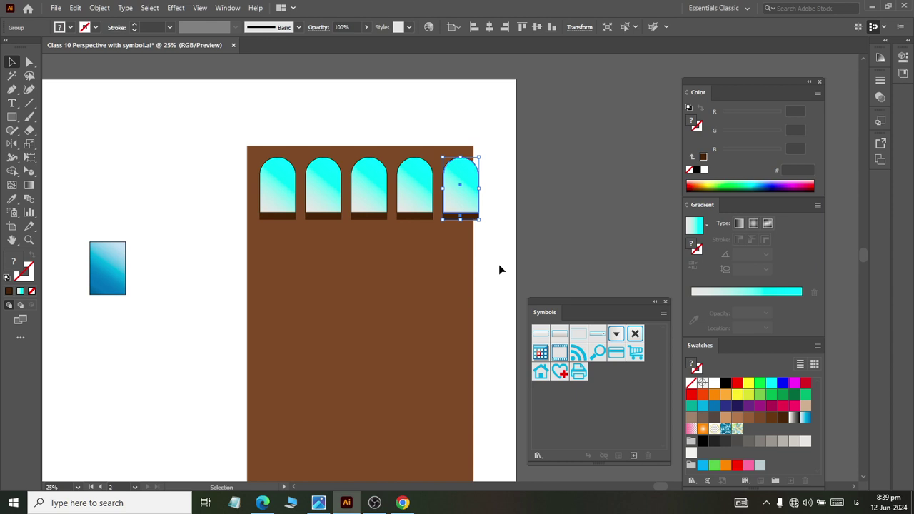
Widen the brown wall so all five arched windows fit
{"action": "left_click", "coordinate": [353, 314]}
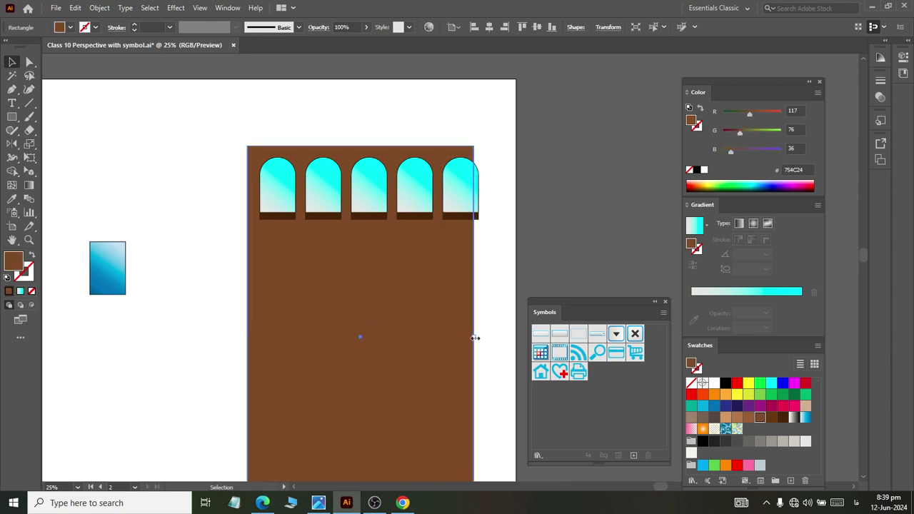
{"action": "left_click_drag", "start_coordinate": [474, 337], "coordinate": [493, 339]}
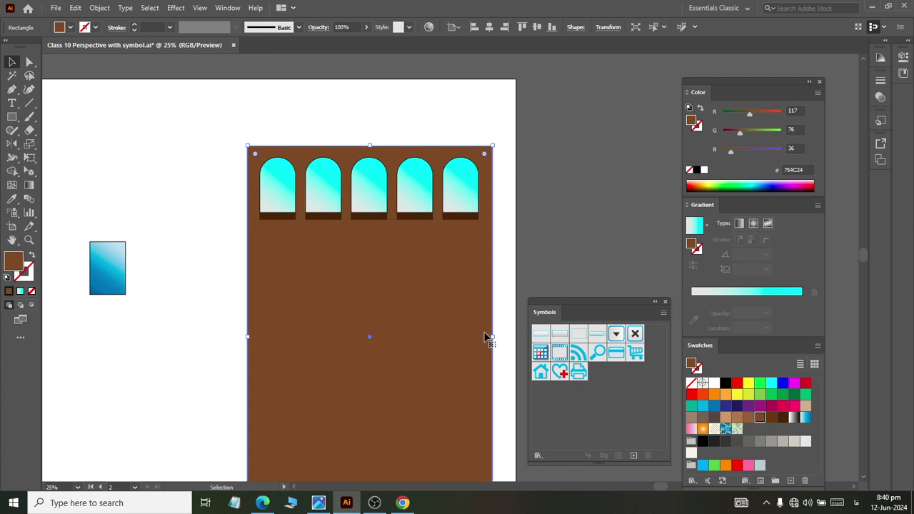
{"action": "left_click", "coordinate": [472, 213]}
Group the five arched windows into one row, then check the group and deselect it
{"action": "left_click", "coordinate": [413, 203], "text": "shift"}
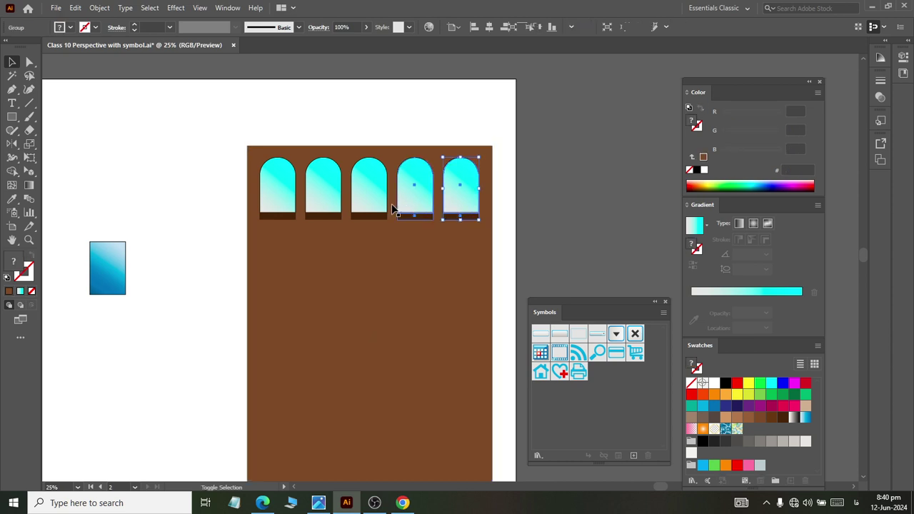
{"action": "left_click", "coordinate": [360, 207], "text": "shift"}
{"action": "left_click", "coordinate": [325, 203], "text": "shift"}
{"action": "left_click", "coordinate": [278, 204], "text": "shift"}
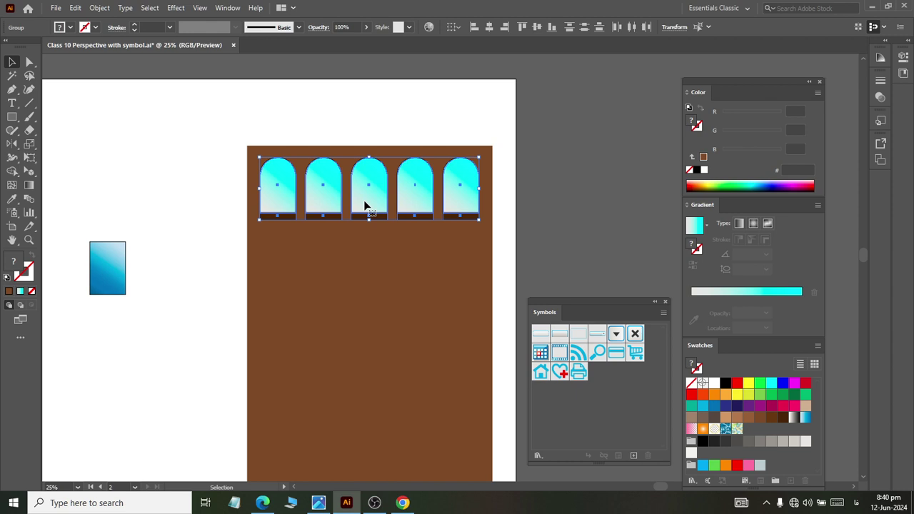
{"action": "right_click", "coordinate": [371, 203]}
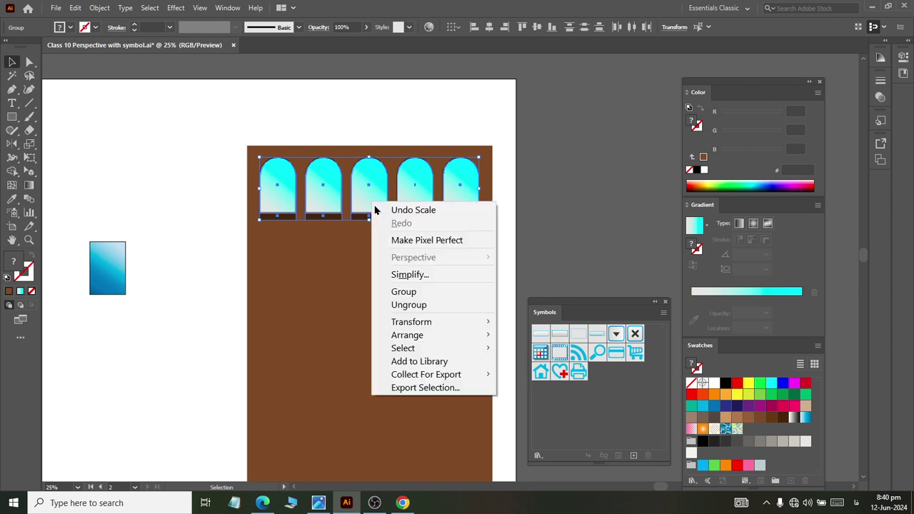
{"action": "left_click", "coordinate": [400, 292]}
{"action": "left_click", "coordinate": [533, 198]}
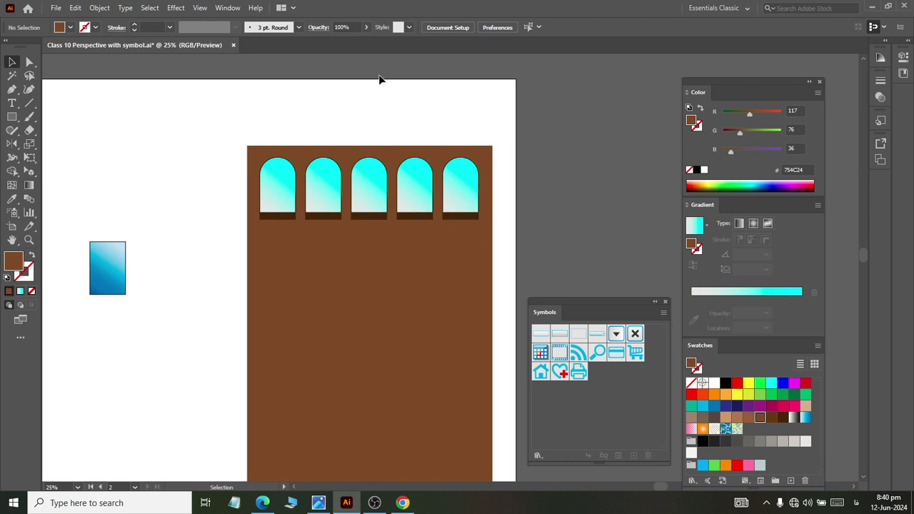
{"action": "left_click", "coordinate": [366, 215]}
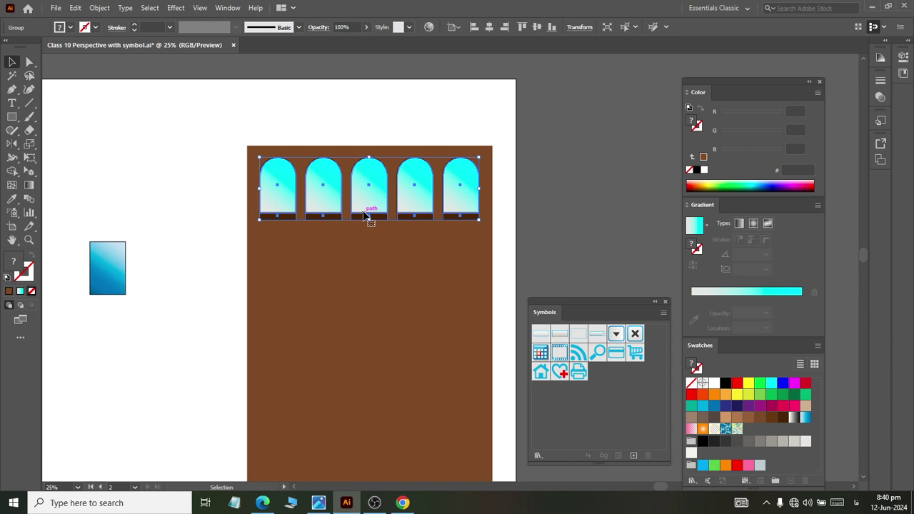
{"action": "left_click", "coordinate": [430, 206], "text": "shift"}
{"action": "left_click", "coordinate": [459, 214]}
{"action": "scroll", "coordinate": [467, 255], "scroll_direction": "down", "scroll_amount": 2}
{"action": "left_click", "coordinate": [493, 207]}
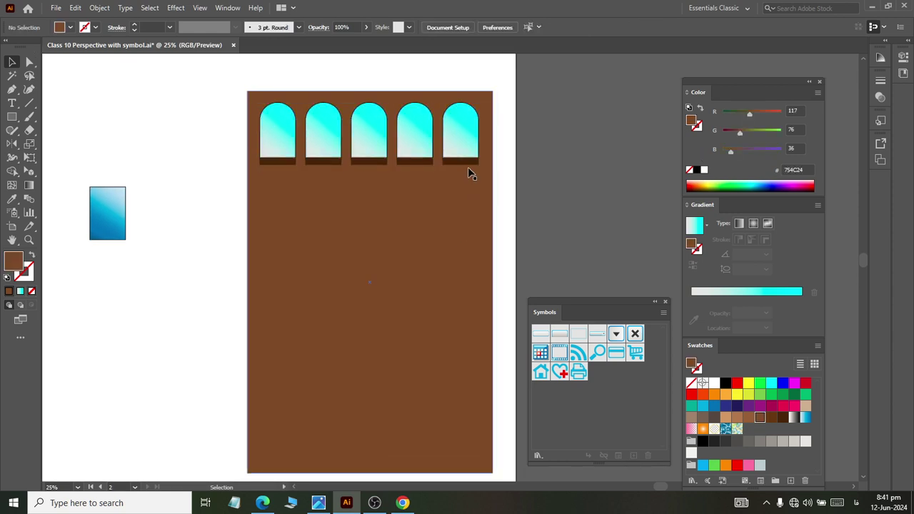
Copy the blue gradient window under the first arch and repeat it down the left column
{"action": "left_click", "coordinate": [473, 143]}
{"action": "left_click", "coordinate": [516, 188]}
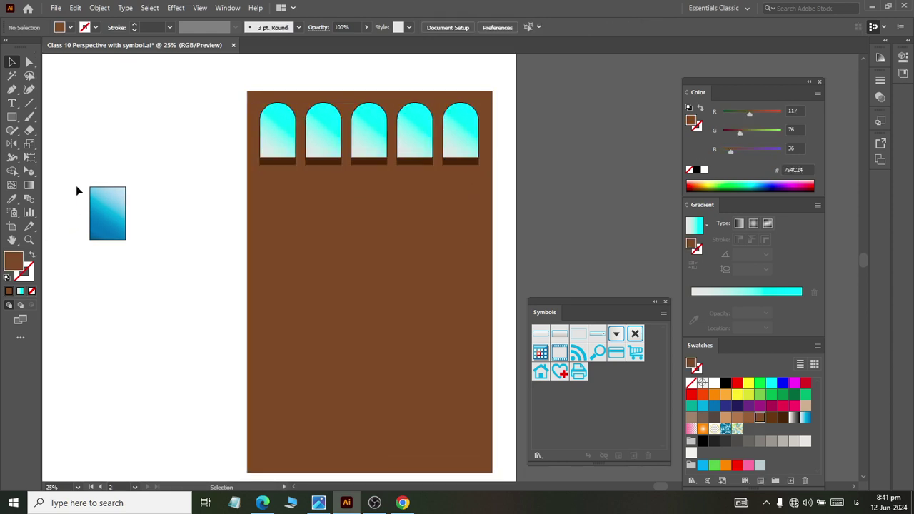
{"action": "left_click", "coordinate": [107, 227]}
{"action": "left_click_drag", "start_coordinate": [105, 222], "coordinate": [277, 205]}
{"action": "scroll", "coordinate": [286, 214], "scroll_direction": "down", "scroll_amount": 2}
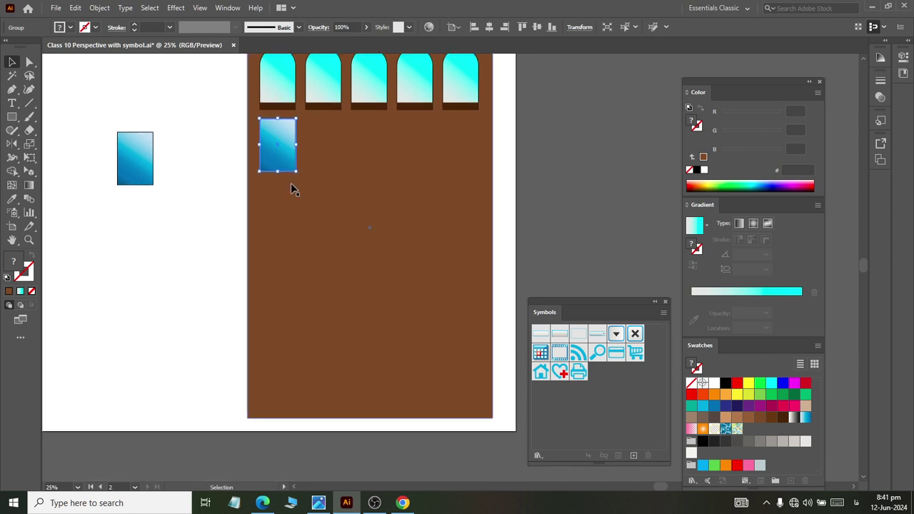
{"action": "left_click_drag", "start_coordinate": [278, 154], "coordinate": [277, 215]}
{"action": "key", "text": "ctrl+d"}
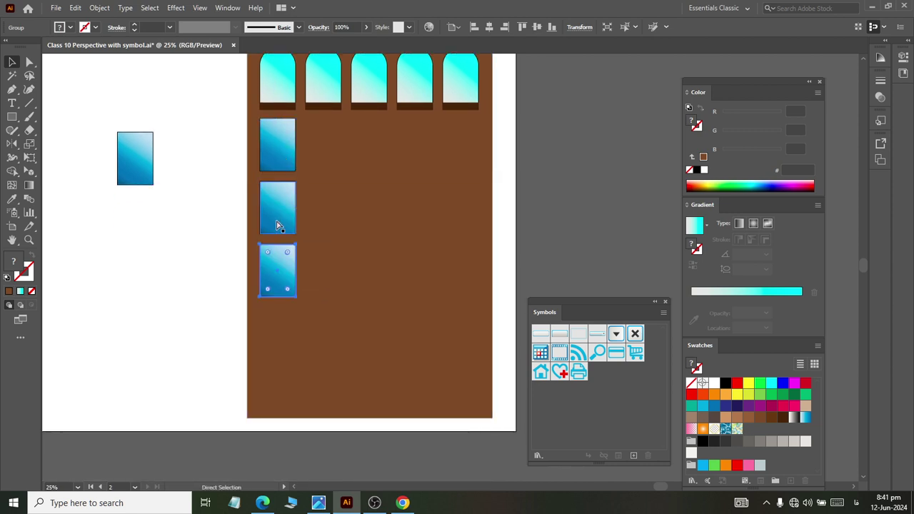
{"action": "key", "text": "ctrl+d"}
{"action": "key", "text": "ctrl+d"}
{"action": "scroll", "coordinate": [289, 221], "scroll_direction": "down", "scroll_amount": 4}
{"action": "scroll", "coordinate": [293, 261], "scroll_direction": "up", "scroll_amount": 3}
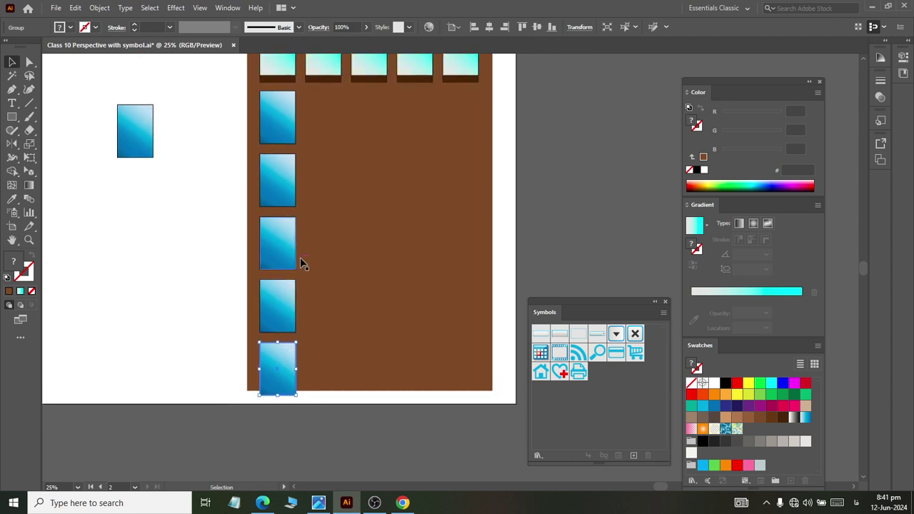
{"action": "scroll", "coordinate": [334, 235], "scroll_direction": "down", "scroll_amount": 2}
{"action": "scroll", "coordinate": [343, 286], "scroll_direction": "down", "scroll_amount": 1}
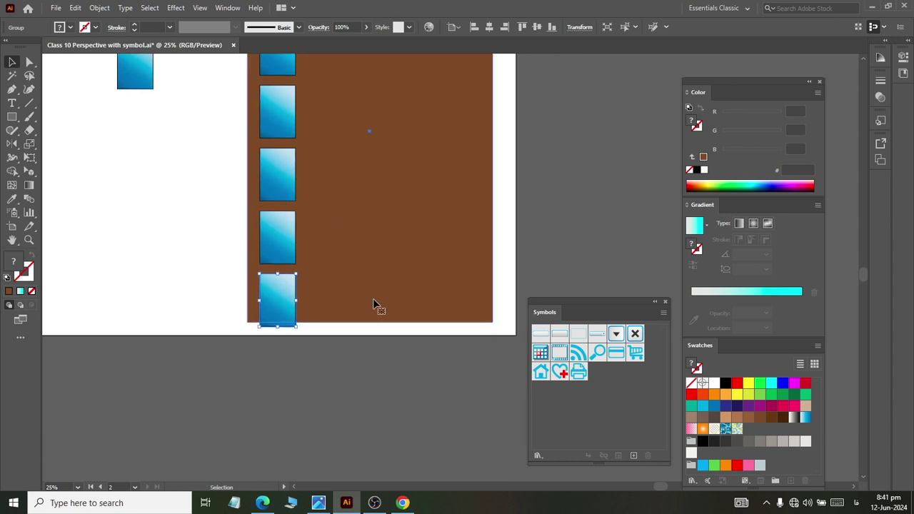
Stretch the brown wall further downward in two drags
{"action": "left_click", "coordinate": [373, 300]}
{"action": "mouse_move", "coordinate": [370, 322]}
{"action": "left_mouse_down"}
{"action": "mouse_move", "coordinate": [374, 491]}
{"action": "mouse_move", "coordinate": [375, 462]}
{"action": "left_mouse_up"}
{"action": "scroll", "coordinate": [377, 332], "scroll_direction": "down", "scroll_amount": 1}
{"action": "scroll", "coordinate": [380, 398], "scroll_direction": "down", "scroll_amount": 1}
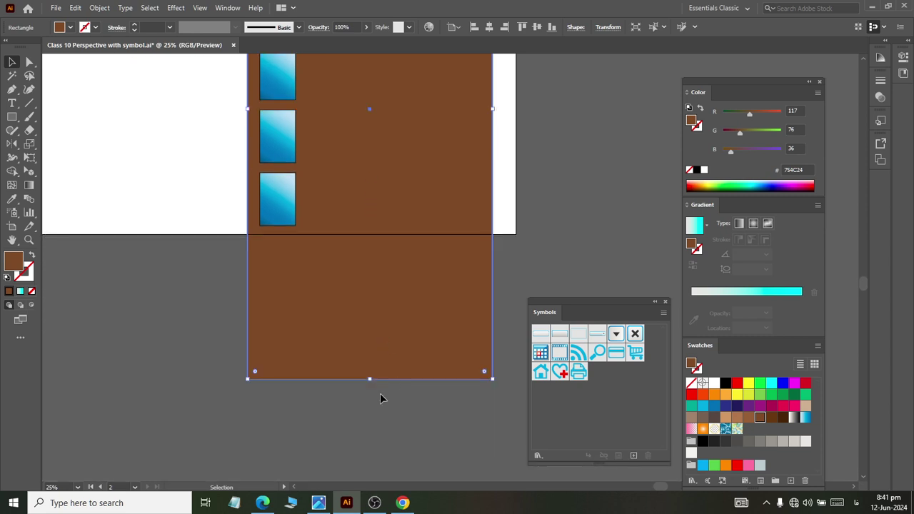
{"action": "left_click_drag", "start_coordinate": [369, 377], "coordinate": [369, 409]}
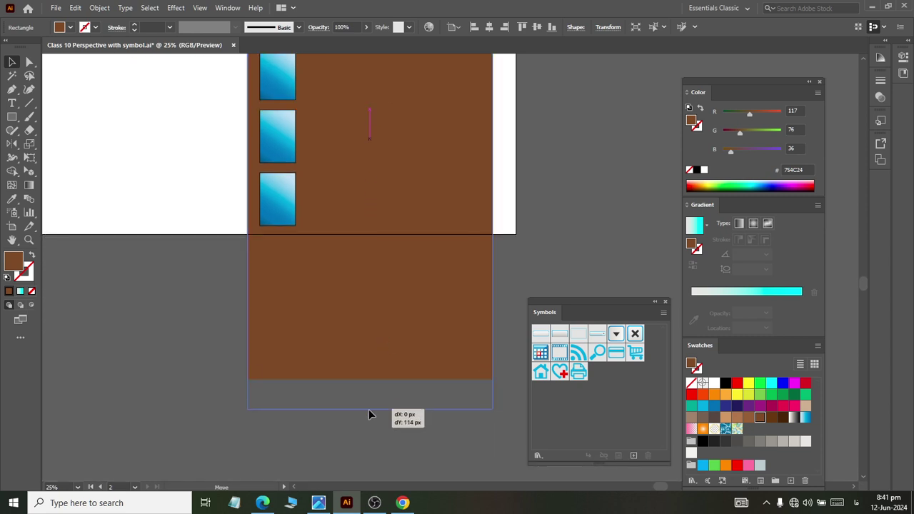
{"action": "scroll", "coordinate": [377, 356], "scroll_direction": "up", "scroll_amount": 2}
{"action": "scroll", "coordinate": [336, 318], "scroll_direction": "up", "scroll_amount": 1}
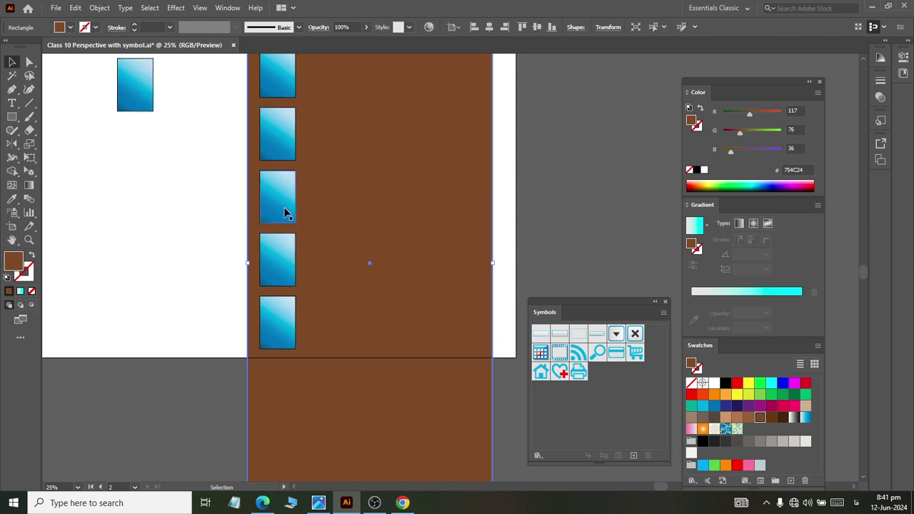
Raise the brown rectangle's top edge and bring it in front of the windows
{"action": "scroll", "coordinate": [285, 202], "scroll_direction": "up", "scroll_amount": 1}
{"action": "scroll", "coordinate": [281, 129], "scroll_direction": "up", "scroll_amount": 1}
{"action": "scroll", "coordinate": [279, 107], "scroll_direction": "up", "scroll_amount": 1}
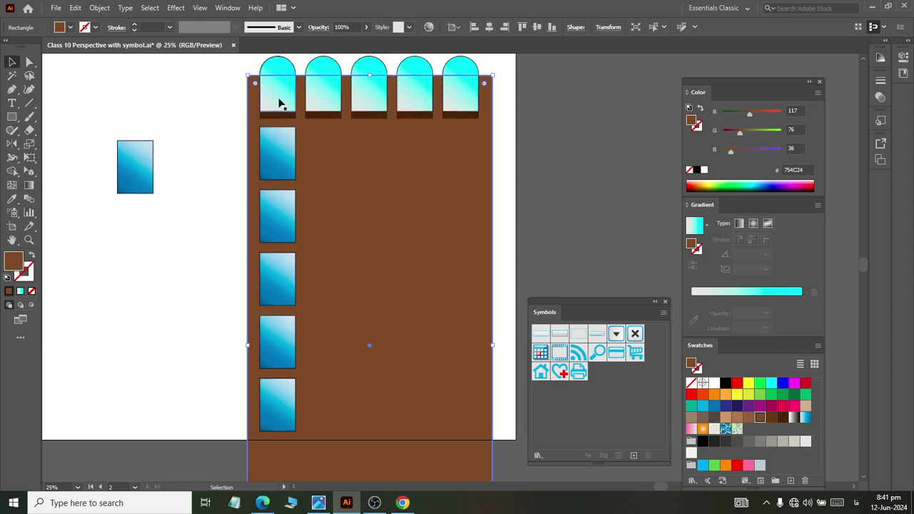
{"action": "scroll", "coordinate": [286, 117], "scroll_direction": "up", "scroll_amount": 1}
{"action": "scroll", "coordinate": [285, 116], "scroll_direction": "up", "scroll_amount": 1}
{"action": "left_click_drag", "start_coordinate": [369, 144], "coordinate": [369, 98]}
{"action": "left_click", "coordinate": [496, 167]}
{"action": "scroll", "coordinate": [353, 102], "scroll_direction": "up", "scroll_amount": 3}
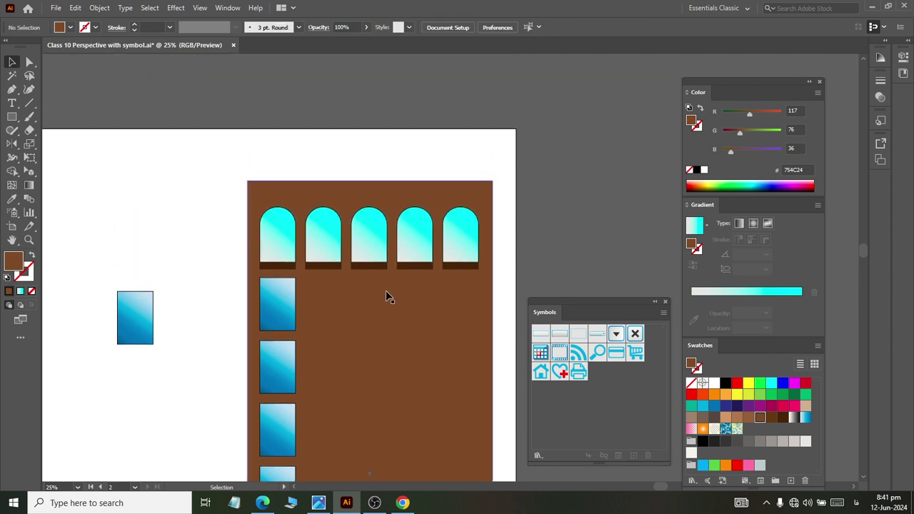
{"action": "left_click", "coordinate": [386, 280]}
{"action": "key", "text": "a"}
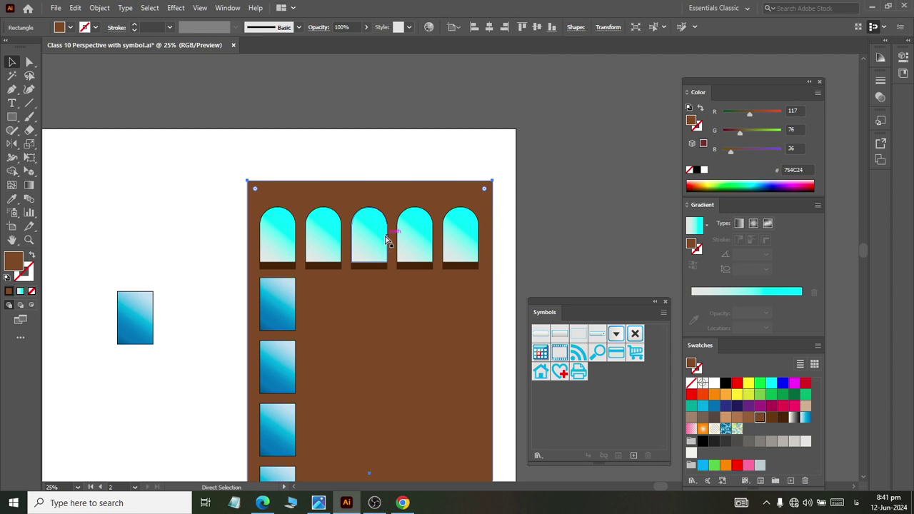
{"action": "key", "text": "v"}
{"action": "key", "text": "ctrl+shift+bracketright"}
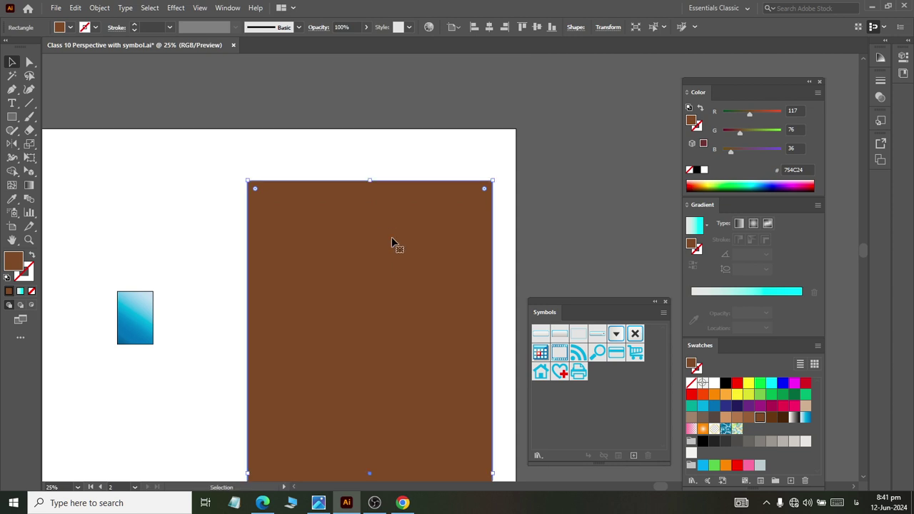
Nudge the brown rectangle upward three steps above the arched windows
{"action": "scroll", "coordinate": [389, 236], "scroll_direction": "down", "scroll_amount": 3}
{"action": "scroll", "coordinate": [389, 232], "scroll_direction": "down", "scroll_amount": 4}
{"action": "scroll", "coordinate": [384, 193], "scroll_direction": "up", "scroll_amount": 3}
{"action": "scroll", "coordinate": [384, 193], "scroll_direction": "up", "scroll_amount": 2}
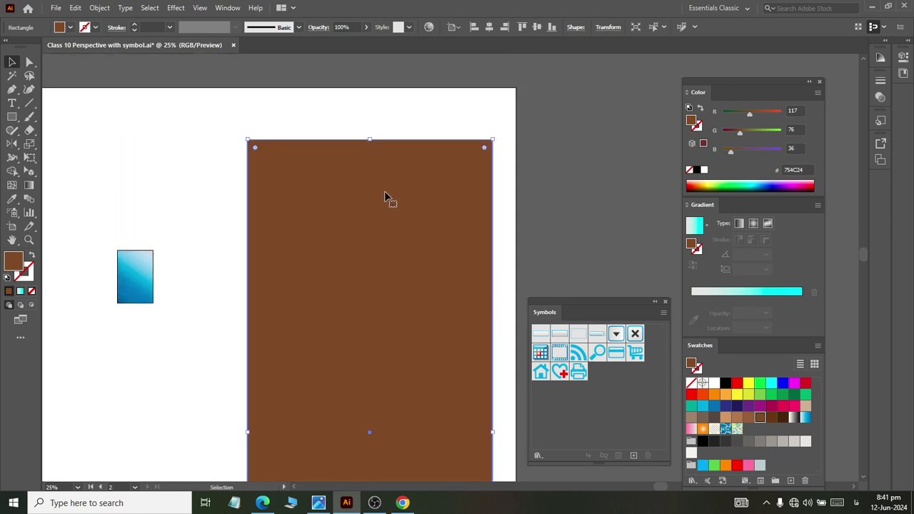
{"action": "key", "text": "Up"}
{"action": "key", "text": "Up"}
{"action": "key", "text": "Up"}
{"action": "key", "text": "Up"}
{"action": "key", "text": "Up"}
{"action": "key", "text": "Up"}
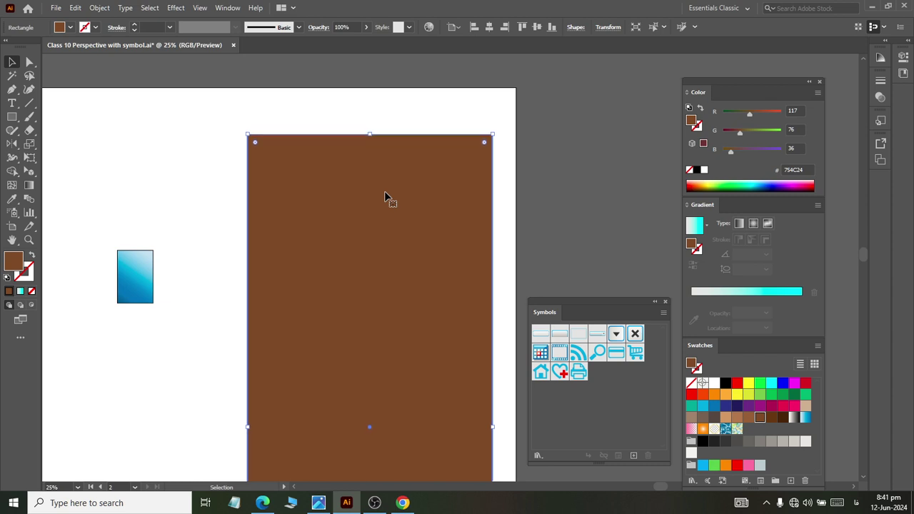
{"action": "key", "text": "Up"}
{"action": "key", "text": "Up"}
{"action": "key", "text": "Up"}
{"action": "key", "text": "Up"}
{"action": "key", "text": "Up"}
{"action": "key", "text": "Up"}
{"action": "key", "text": "Up"}
{"action": "key", "text": "Up"}
{"action": "key", "text": "Up"}
{"action": "key", "text": "Up"}
{"action": "key", "text": "Up"}
{"action": "key", "text": "Up"}
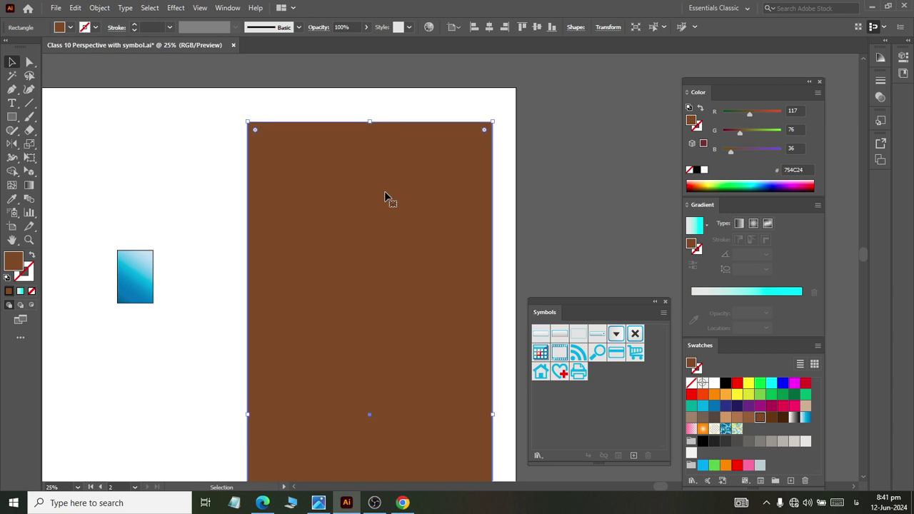
{"action": "key", "text": "Up"}
{"action": "key", "text": "Up"}
{"action": "key", "text": "Up"}
{"action": "scroll", "coordinate": [419, 200], "scroll_direction": "down", "scroll_amount": 4}
{"action": "scroll", "coordinate": [419, 205], "scroll_direction": "down", "scroll_amount": 3}
{"action": "scroll", "coordinate": [419, 205], "scroll_direction": "down", "scroll_amount": 2}
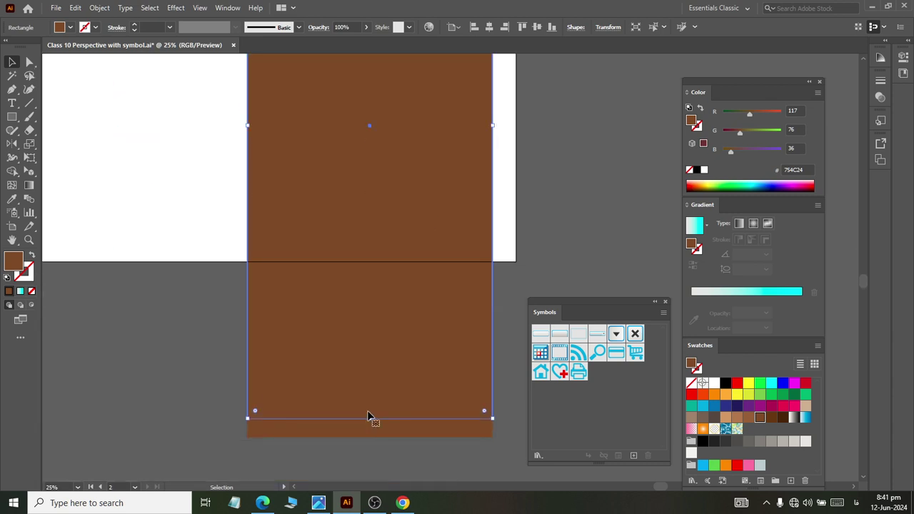
Shrink the rectangle to a thin 54 px-high strip capping the building
{"action": "left_click_drag", "start_coordinate": [369, 419], "coordinate": [369, 36]}
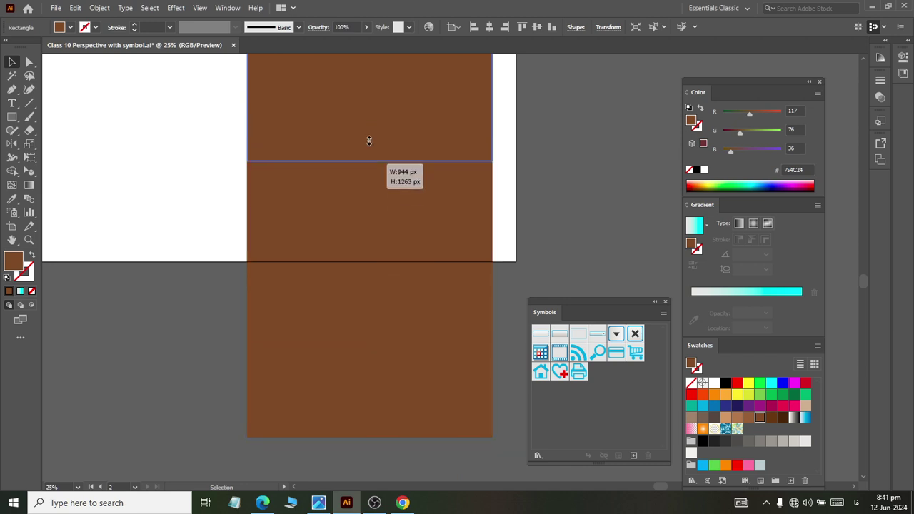
{"action": "scroll", "coordinate": [367, 178], "scroll_direction": "up", "scroll_amount": 5}
{"action": "scroll", "coordinate": [367, 177], "scroll_direction": "up", "scroll_amount": 2}
{"action": "scroll", "coordinate": [361, 255], "scroll_direction": "up", "scroll_amount": 2}
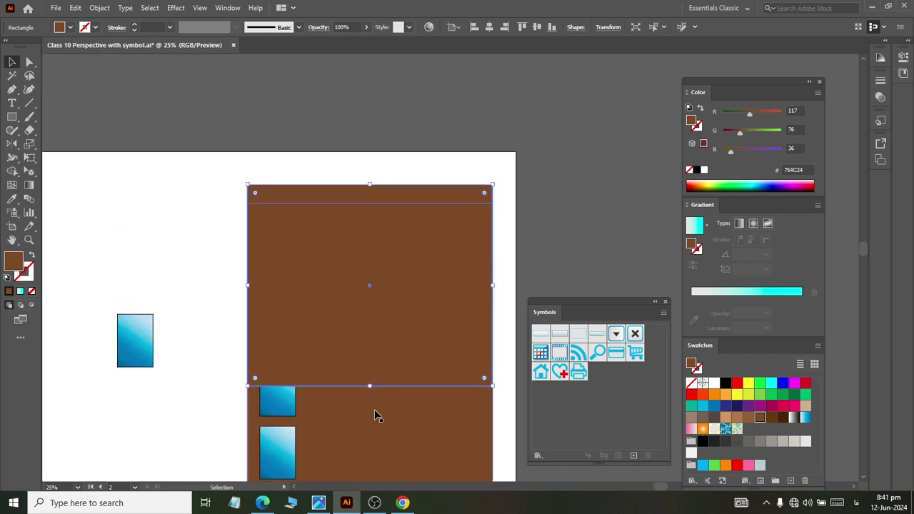
{"action": "left_click_drag", "start_coordinate": [370, 386], "coordinate": [376, 200]}
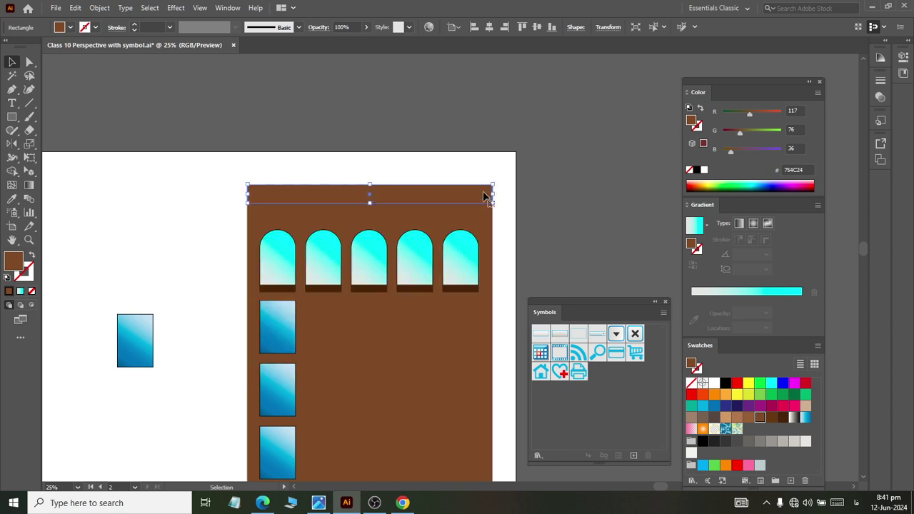
{"action": "left_click", "coordinate": [523, 162]}
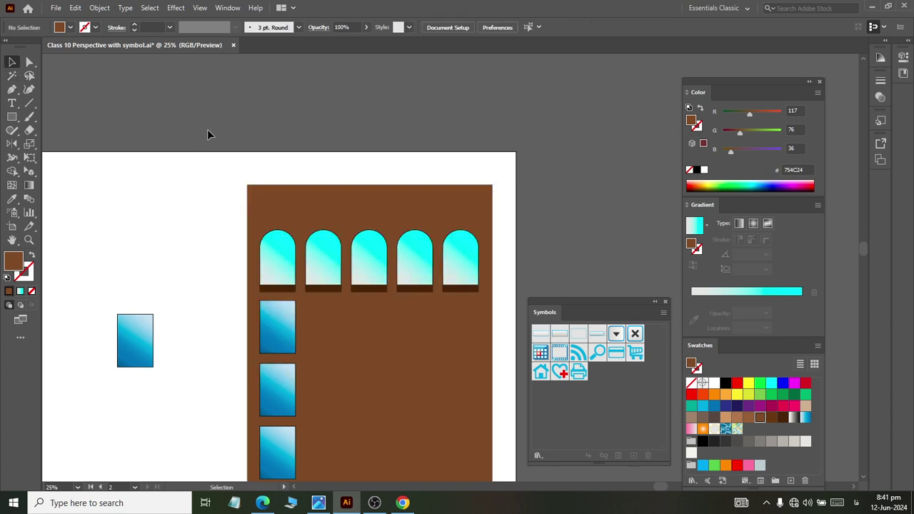
Fill the top strip dark brown 42210B, briefly trying 603813 before reverting
{"action": "left_click", "coordinate": [304, 198]}
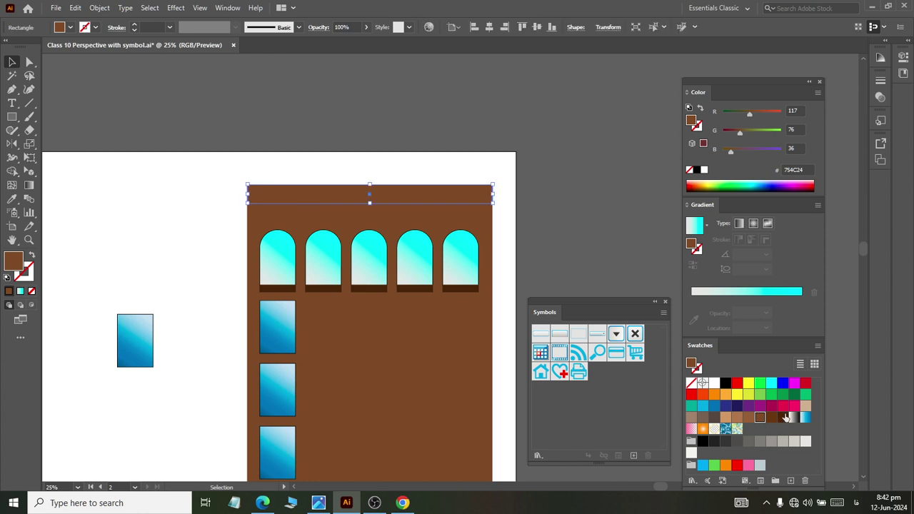
{"action": "left_click", "coordinate": [781, 418]}
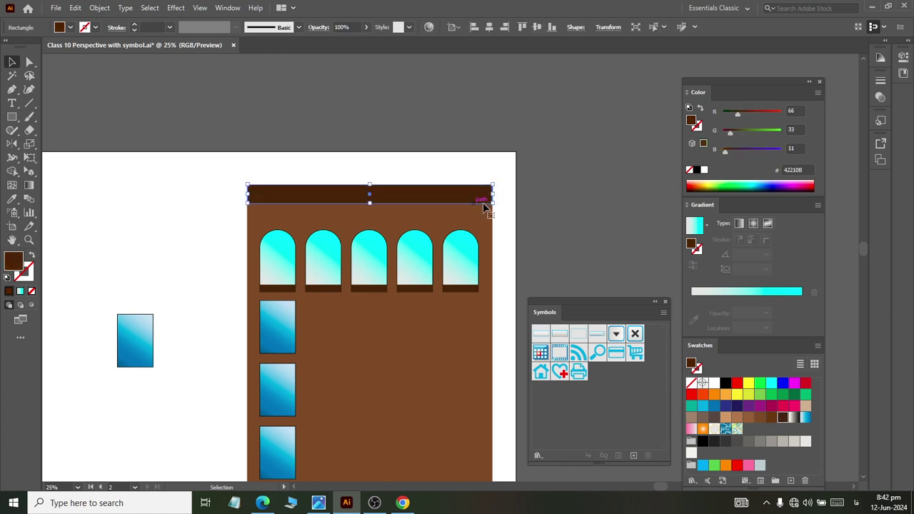
{"action": "left_click", "coordinate": [771, 417]}
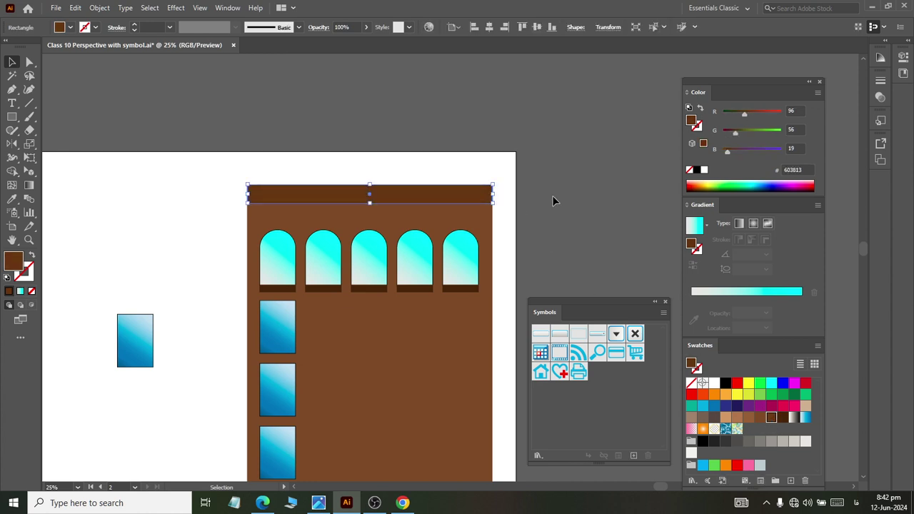
{"action": "left_click", "coordinate": [551, 200]}
{"action": "left_click", "coordinate": [471, 195]}
{"action": "left_click", "coordinate": [782, 418]}
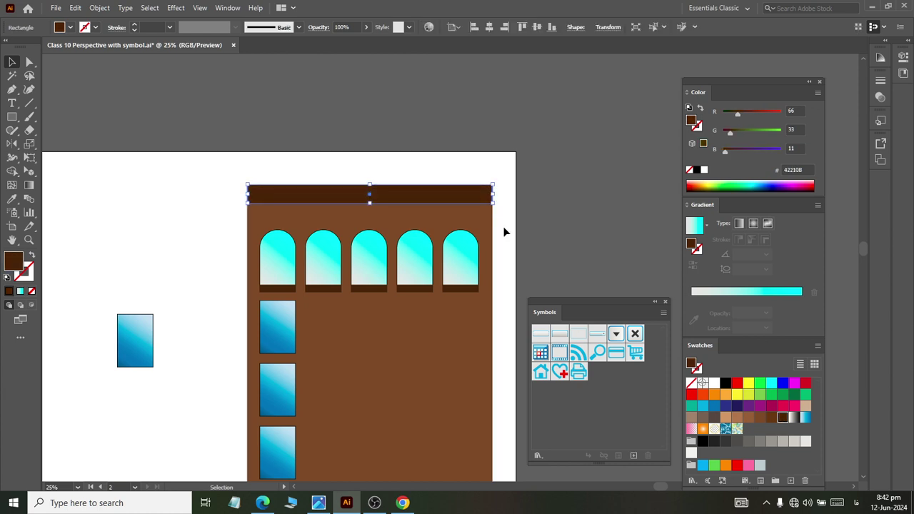
{"action": "left_click", "coordinate": [484, 164]}
{"action": "scroll", "coordinate": [429, 268], "scroll_direction": "down", "scroll_amount": 1}
{"action": "scroll", "coordinate": [428, 269], "scroll_direction": "down", "scroll_amount": 3}
Group the five blue windows of the left column together
{"action": "scroll", "coordinate": [428, 268], "scroll_direction": "down", "scroll_amount": 2}
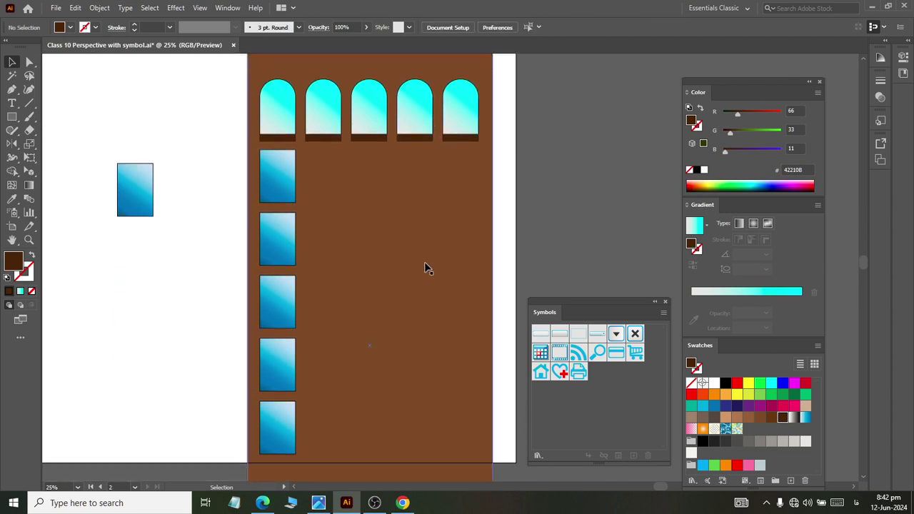
{"action": "left_click", "coordinate": [277, 181]}
{"action": "left_click", "coordinate": [275, 243], "text": "shift"}
{"action": "left_click", "coordinate": [270, 304], "text": "shift"}
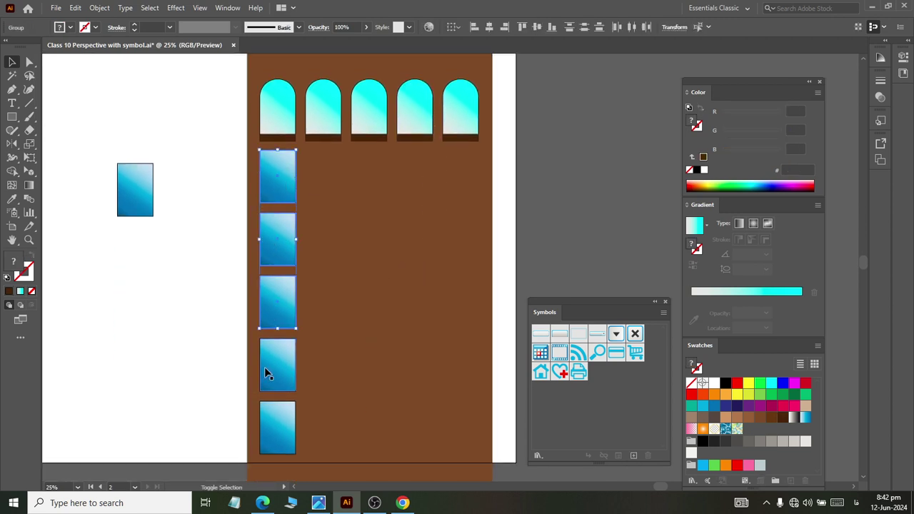
{"action": "left_click", "coordinate": [264, 367], "text": "shift"}
{"action": "left_click", "coordinate": [269, 428], "text": "shift"}
{"action": "right_click", "coordinate": [290, 197]}
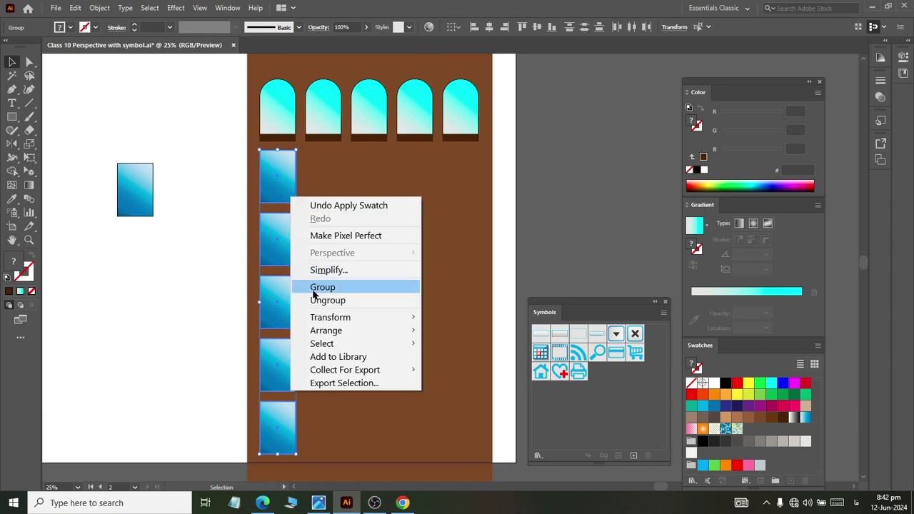
{"action": "left_click", "coordinate": [312, 288]}
Duplicate the window column rightward to make five columns of windows
{"action": "left_click", "coordinate": [277, 207]}
{"action": "left_click_drag", "start_coordinate": [288, 191], "coordinate": [330, 196]}
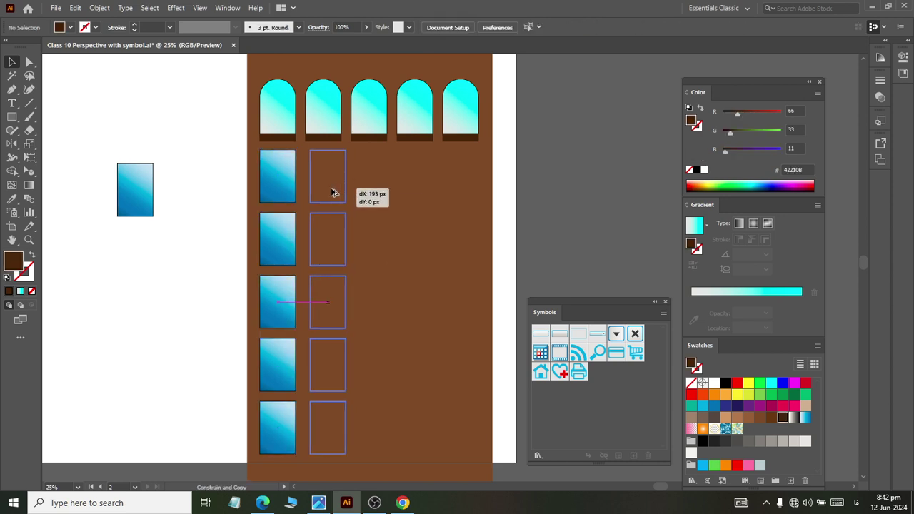
{"action": "key", "text": "a"}
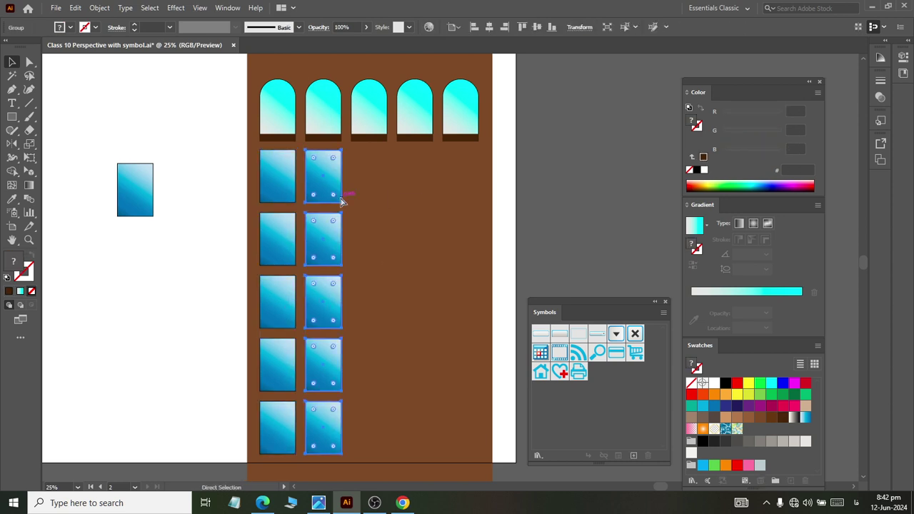
{"action": "key", "text": "ctrl+d"}
{"action": "key", "text": "ctrl+d"}
{"action": "key", "text": "ctrl+d"}
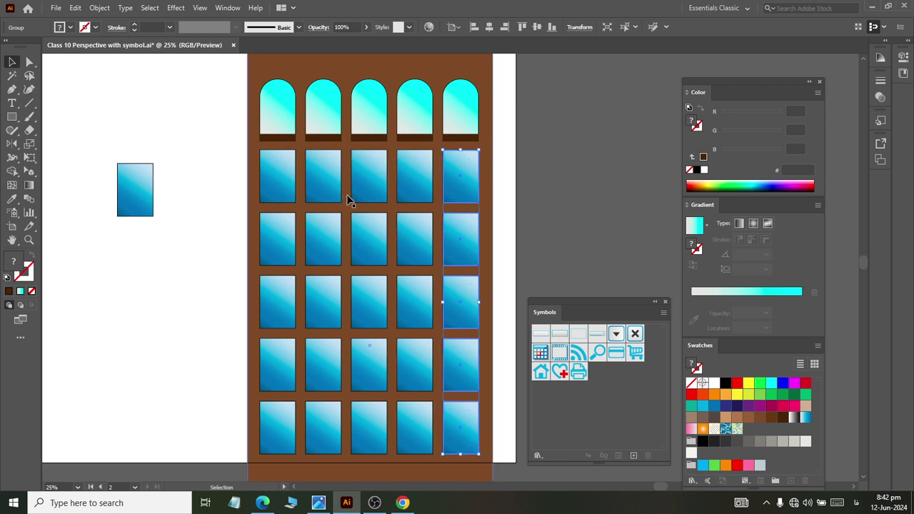
{"action": "scroll", "coordinate": [352, 199], "scroll_direction": "down", "scroll_amount": 3}
{"action": "scroll", "coordinate": [356, 195], "scroll_direction": "down", "scroll_amount": 3}
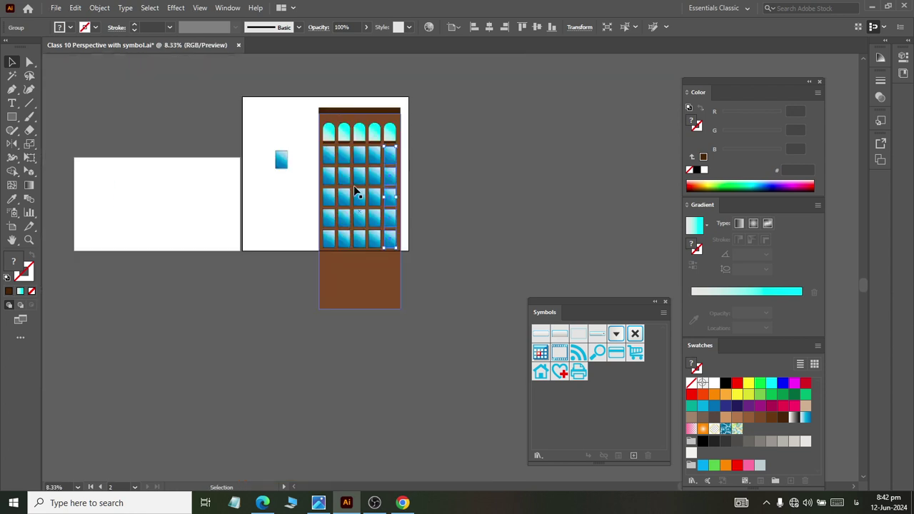
{"action": "left_click", "coordinate": [430, 168]}
Pan around the canvas to view the whole building with its 5 × 5 window grid
{"action": "scroll", "coordinate": [468, 140], "scroll_direction": "up", "scroll_amount": 3}
{"action": "scroll", "coordinate": [467, 141], "scroll_direction": "left", "scroll_amount": 5}
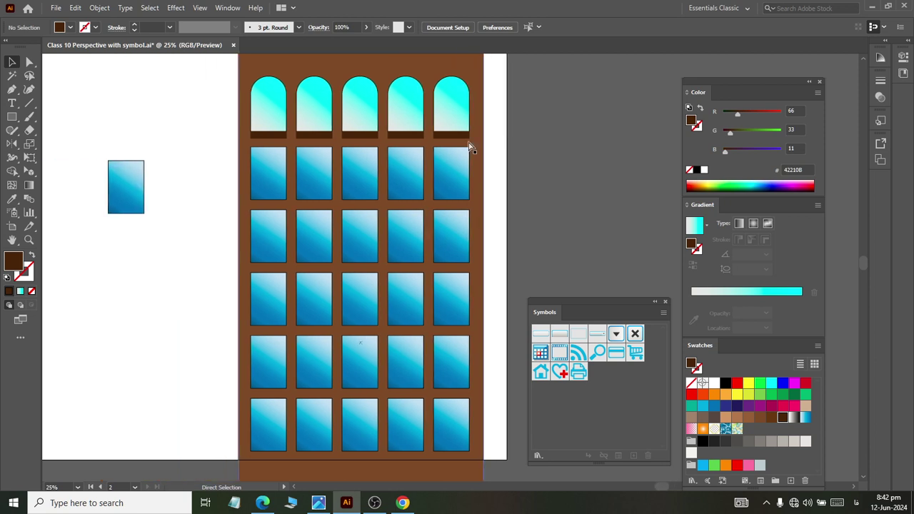
{"action": "scroll", "coordinate": [471, 147], "scroll_direction": "left", "scroll_amount": 1}
{"action": "scroll", "coordinate": [410, 119], "scroll_direction": "up", "scroll_amount": 1}
{"action": "scroll", "coordinate": [322, 112], "scroll_direction": "up", "scroll_amount": 1}
{"action": "scroll", "coordinate": [327, 115], "scroll_direction": "down", "scroll_amount": 2}
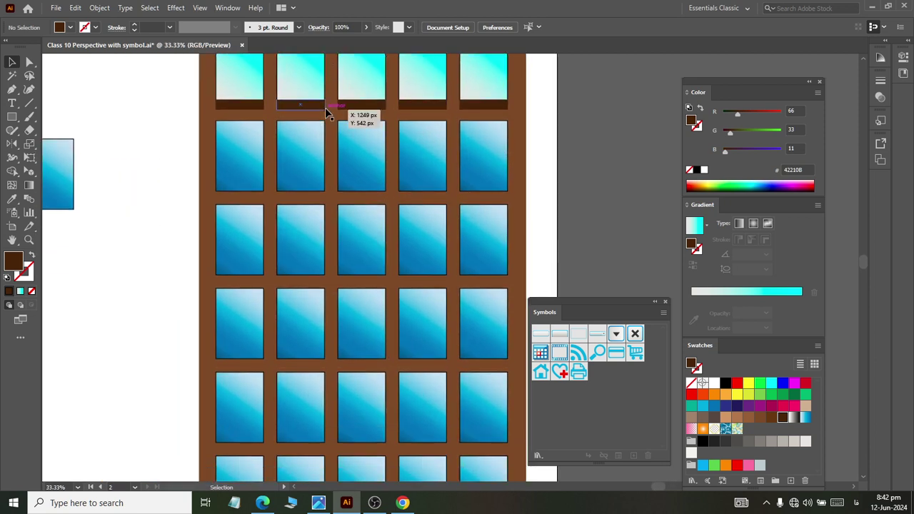
{"action": "scroll", "coordinate": [327, 114], "scroll_direction": "down", "scroll_amount": 1}
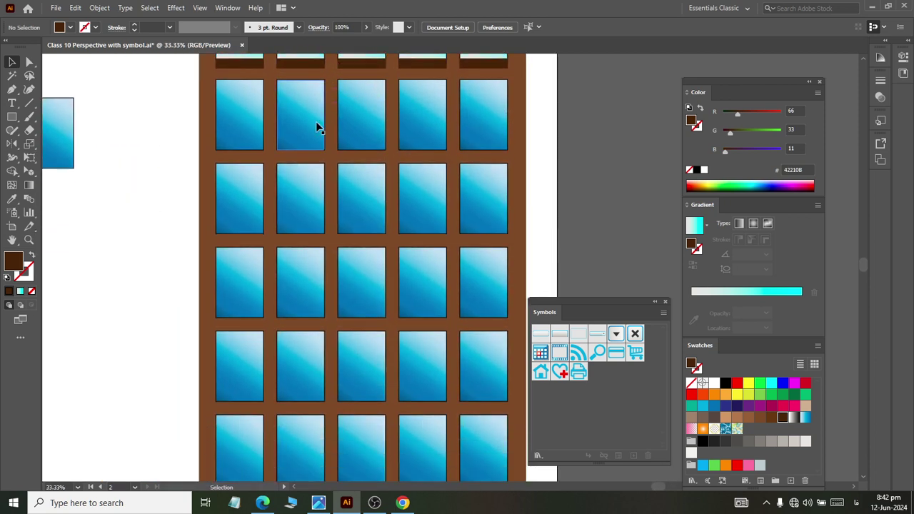
{"action": "scroll", "coordinate": [317, 126], "scroll_direction": "down", "scroll_amount": 2}
{"action": "scroll", "coordinate": [268, 307], "scroll_direction": "up", "scroll_amount": 1}
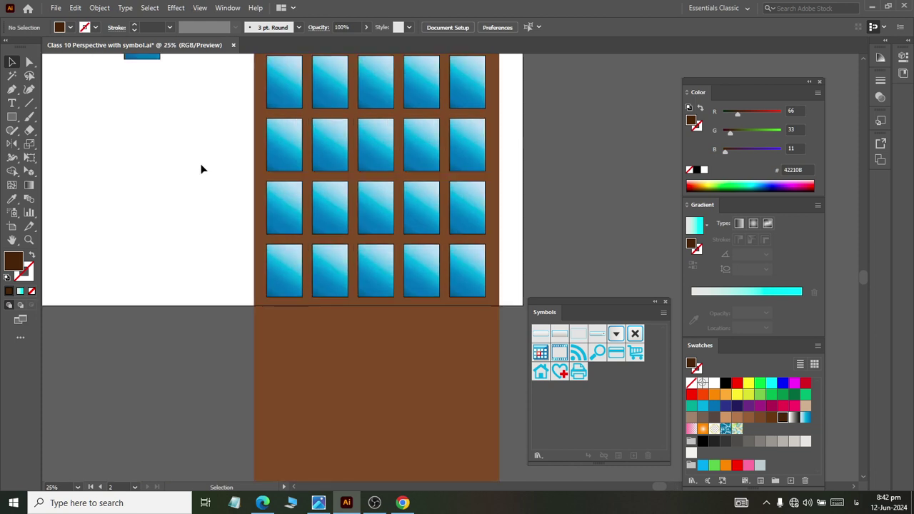
{"action": "scroll", "coordinate": [204, 186], "scroll_direction": "down", "scroll_amount": 1}
{"action": "scroll", "coordinate": [285, 285], "scroll_direction": "down", "scroll_amount": 2}
{"action": "scroll", "coordinate": [335, 293], "scroll_direction": "up", "scroll_amount": 1}
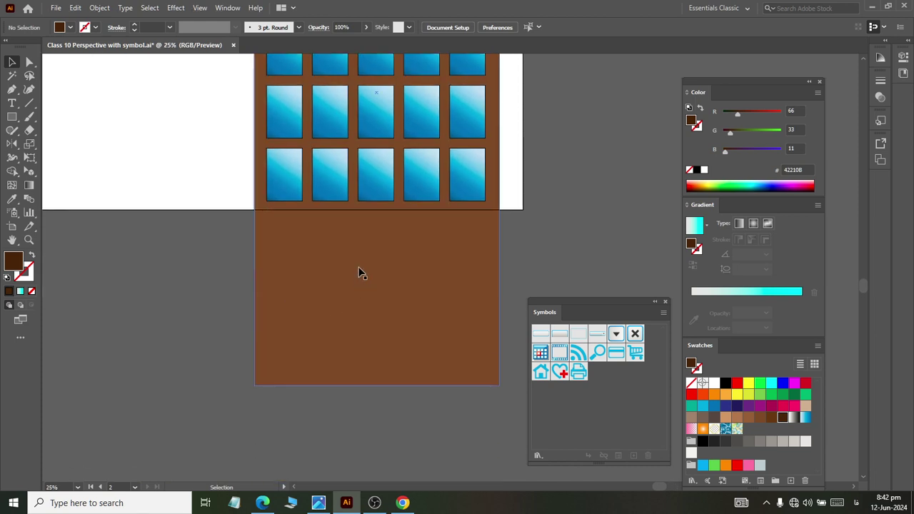
{"action": "scroll", "coordinate": [359, 268], "scroll_direction": "up", "scroll_amount": 2}
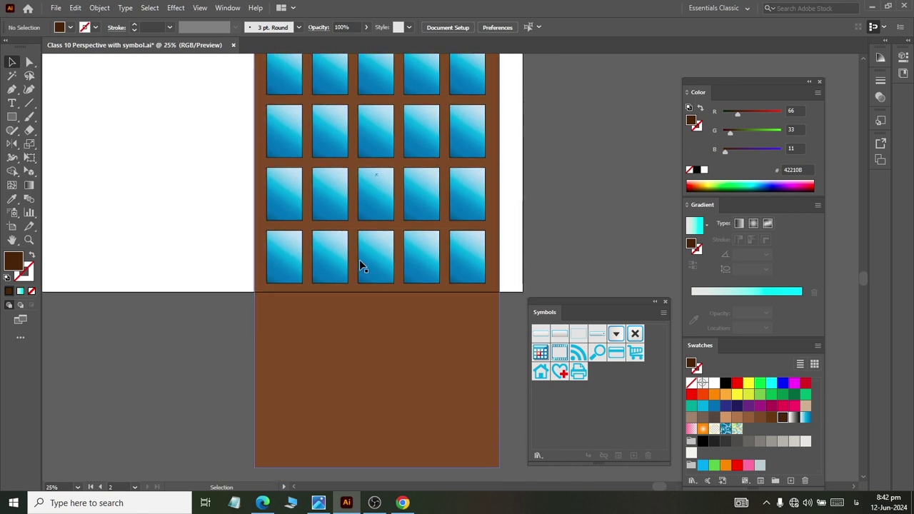
{"action": "scroll", "coordinate": [357, 257], "scroll_direction": "up", "scroll_amount": 2}
{"action": "scroll", "coordinate": [356, 253], "scroll_direction": "down", "scroll_amount": 3}
{"action": "scroll", "coordinate": [349, 236], "scroll_direction": "up", "scroll_amount": 1}
{"action": "scroll", "coordinate": [346, 232], "scroll_direction": "down", "scroll_amount": 3}
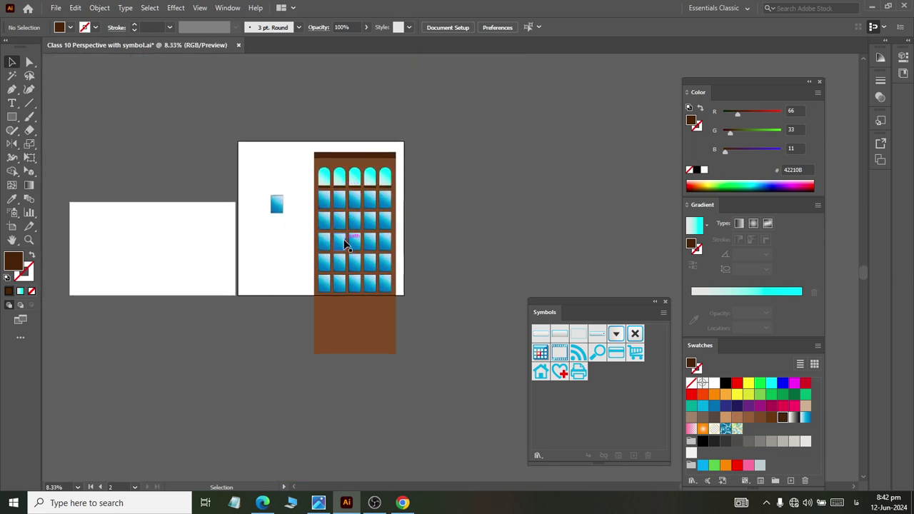
{"action": "scroll", "coordinate": [350, 246], "scroll_direction": "down", "scroll_amount": 1}
Bring the brown rectangle to front and lower its top edge below the window grid
{"action": "left_click", "coordinate": [366, 304]}
{"action": "scroll", "coordinate": [366, 304], "scroll_direction": "up", "scroll_amount": 1}
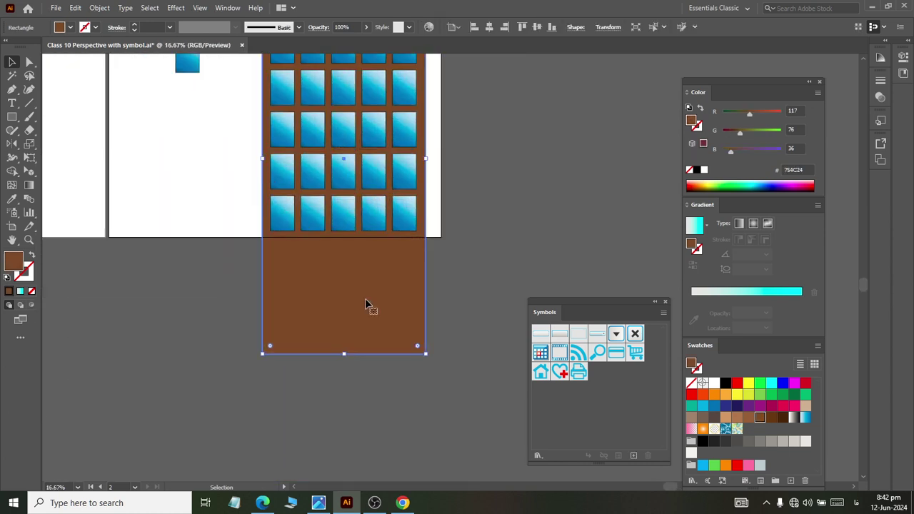
{"action": "key", "text": "a"}
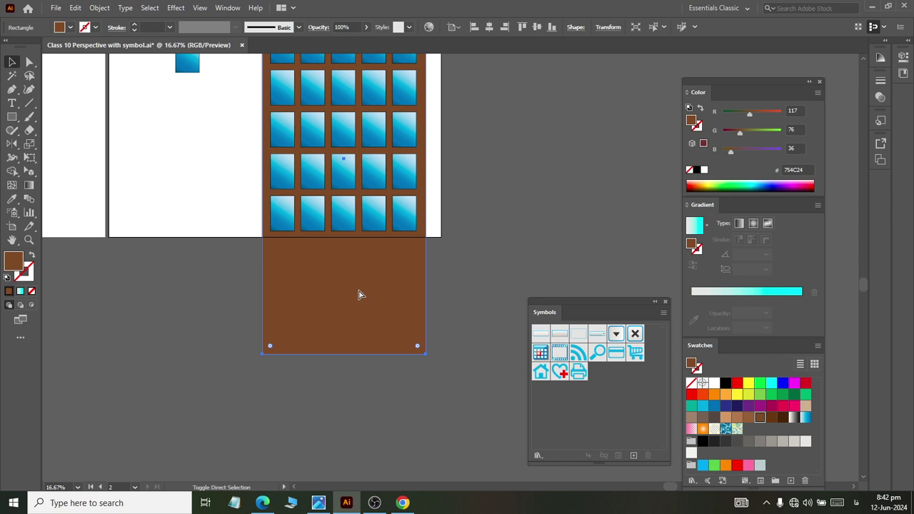
{"action": "key", "text": "ctrl+shift+bracketright"}
{"action": "scroll", "coordinate": [362, 276], "scroll_direction": "up", "scroll_amount": 5}
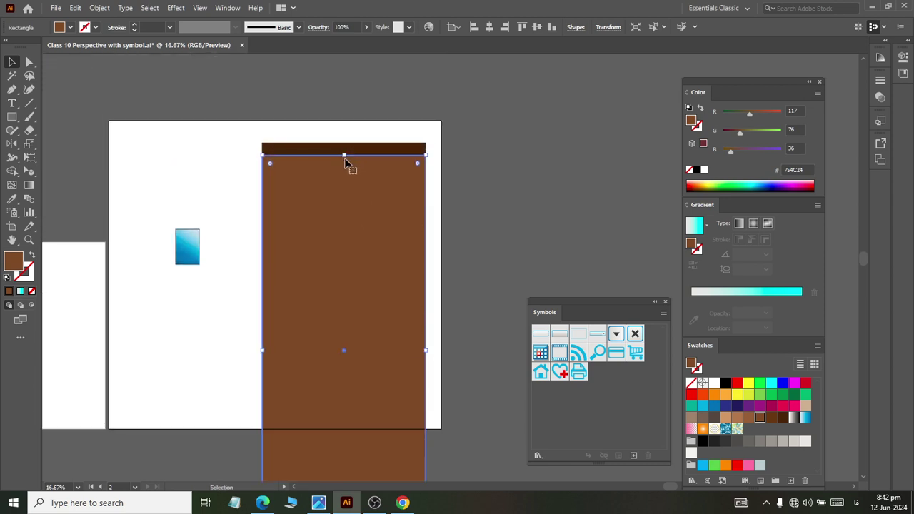
{"action": "left_click_drag", "start_coordinate": [343, 158], "coordinate": [343, 444]}
{"action": "scroll", "coordinate": [347, 356], "scroll_direction": "down", "scroll_amount": 3}
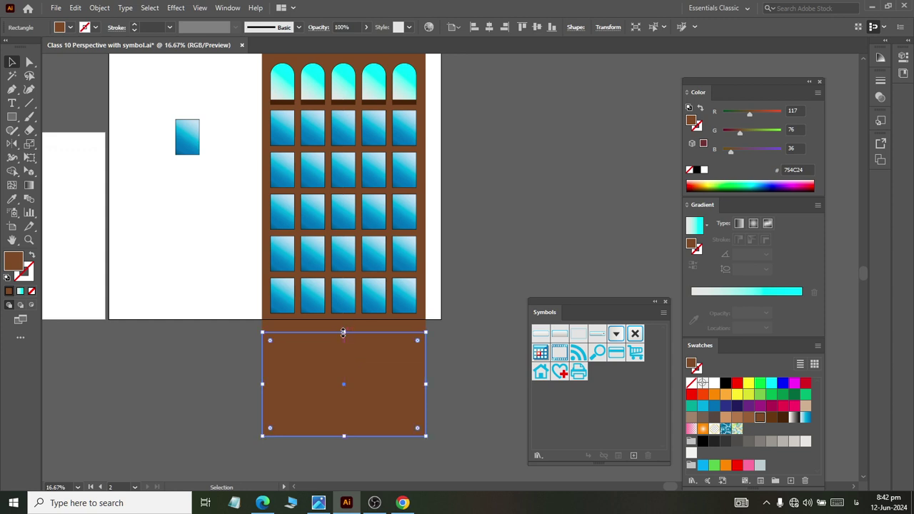
{"action": "left_click_drag", "start_coordinate": [343, 332], "coordinate": [343, 351]}
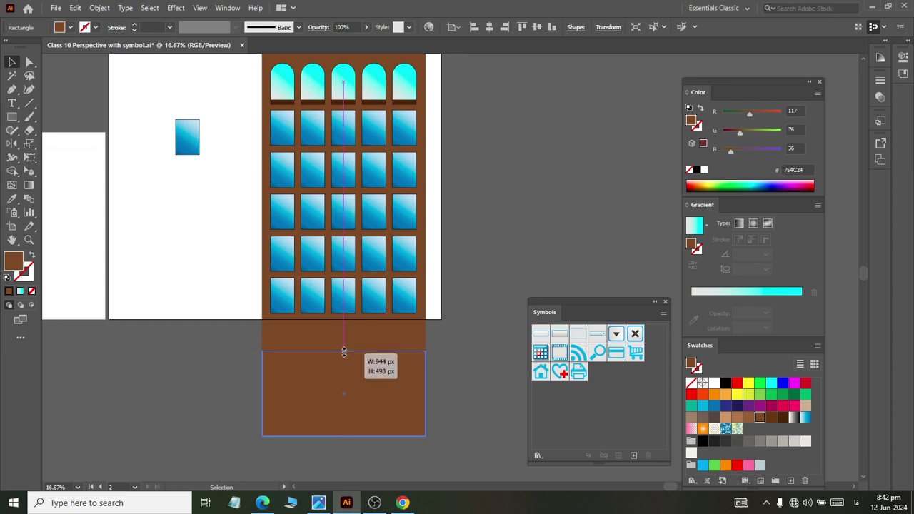
Narrow the short brown rectangle evenly from both sides
{"action": "left_click", "coordinate": [449, 381]}
{"action": "left_click", "coordinate": [392, 391]}
{"action": "left_click_drag", "start_coordinate": [426, 394], "coordinate": [407, 398]}
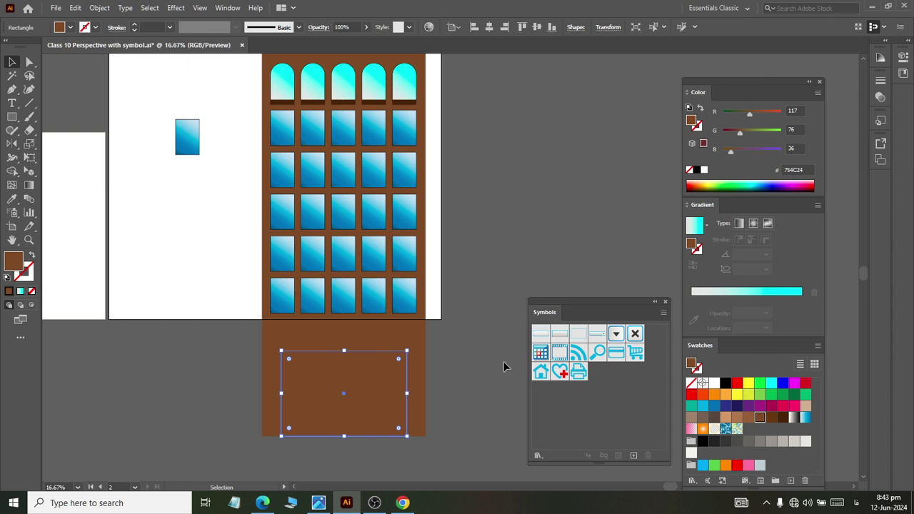
Fill the ground-floor rectangle black
{"action": "left_click", "coordinate": [725, 384]}
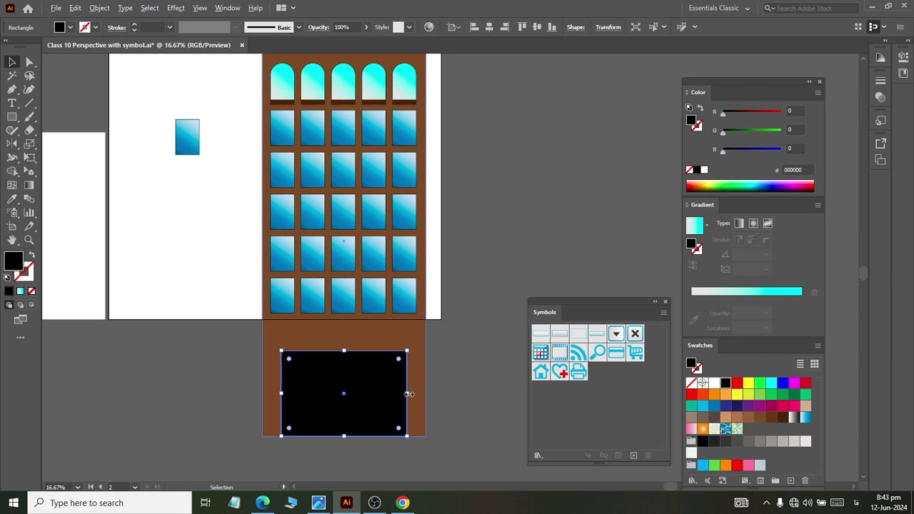
{"action": "left_click", "coordinate": [498, 412]}
{"action": "left_click", "coordinate": [325, 395]}
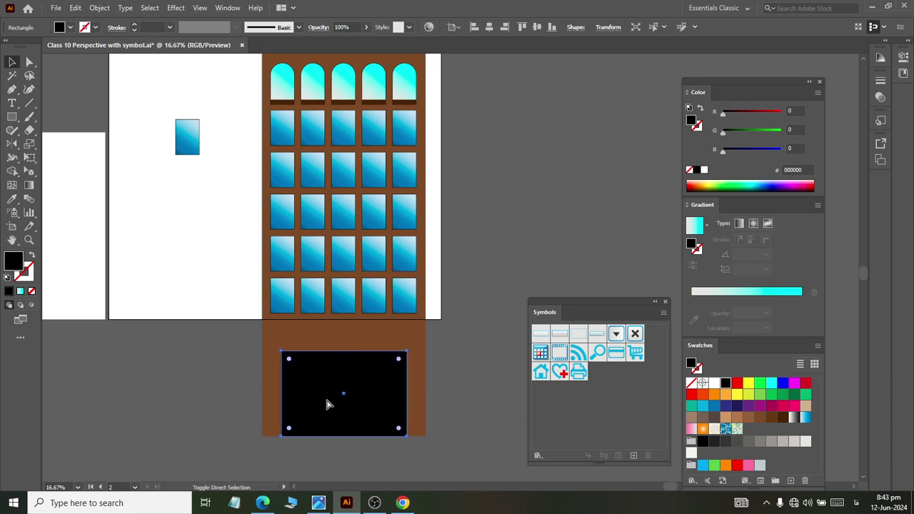
{"action": "scroll", "coordinate": [357, 436], "scroll_direction": "up", "scroll_amount": 1}
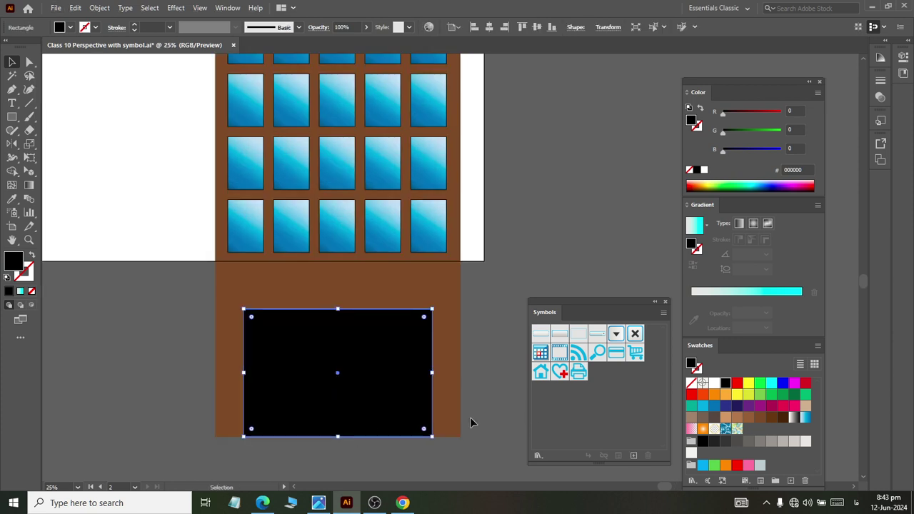
Fill the front copy dark brown 42210B and shrink it to 349 px wide
{"action": "left_click", "coordinate": [782, 417]}
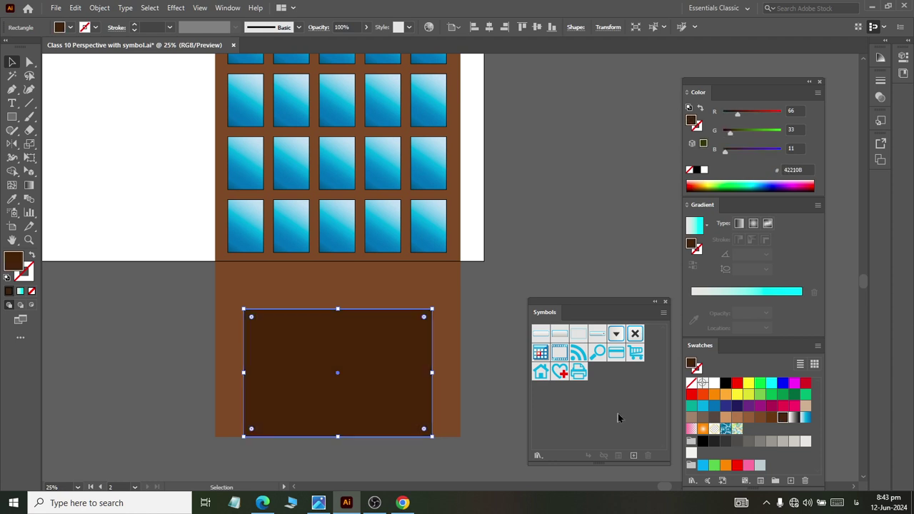
{"action": "left_click", "coordinate": [508, 398]}
{"action": "left_click", "coordinate": [380, 400]}
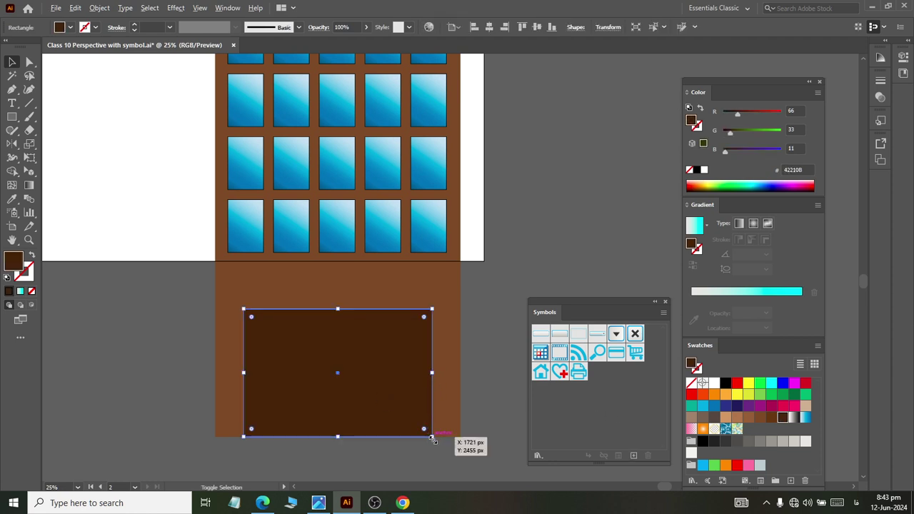
{"action": "left_click_drag", "start_coordinate": [431, 439], "coordinate": [429, 434]}
{"action": "scroll", "coordinate": [398, 394], "scroll_direction": "left", "scroll_amount": 5}
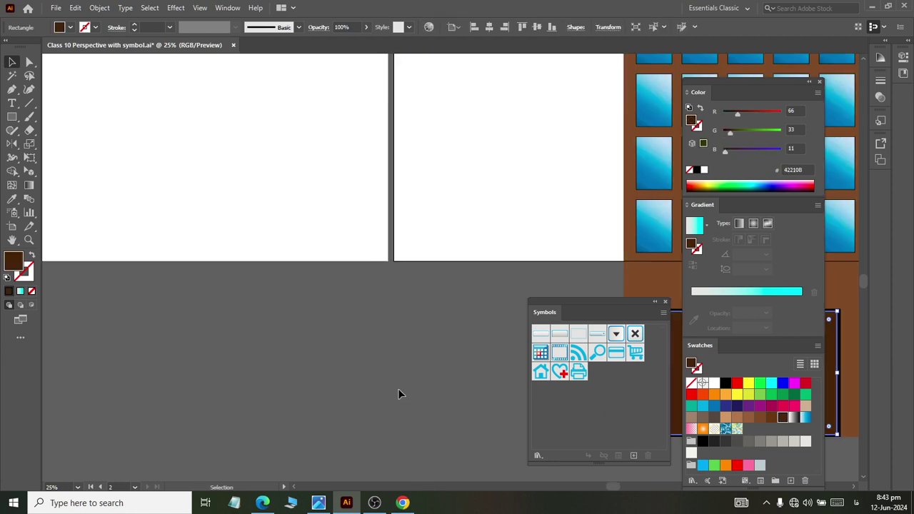
{"action": "scroll", "coordinate": [394, 371], "scroll_direction": "right", "scroll_amount": 1}
{"action": "scroll", "coordinate": [389, 380], "scroll_direction": "right", "scroll_amount": 2}
{"action": "scroll", "coordinate": [377, 393], "scroll_direction": "right", "scroll_amount": 1}
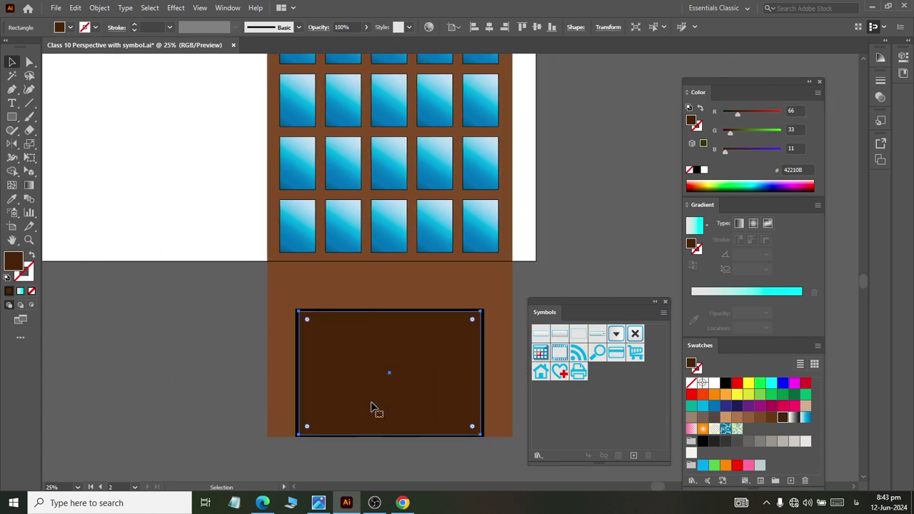
{"action": "scroll", "coordinate": [399, 396], "scroll_direction": "down", "scroll_amount": 2}
{"action": "scroll", "coordinate": [436, 336], "scroll_direction": "up", "scroll_amount": 1}
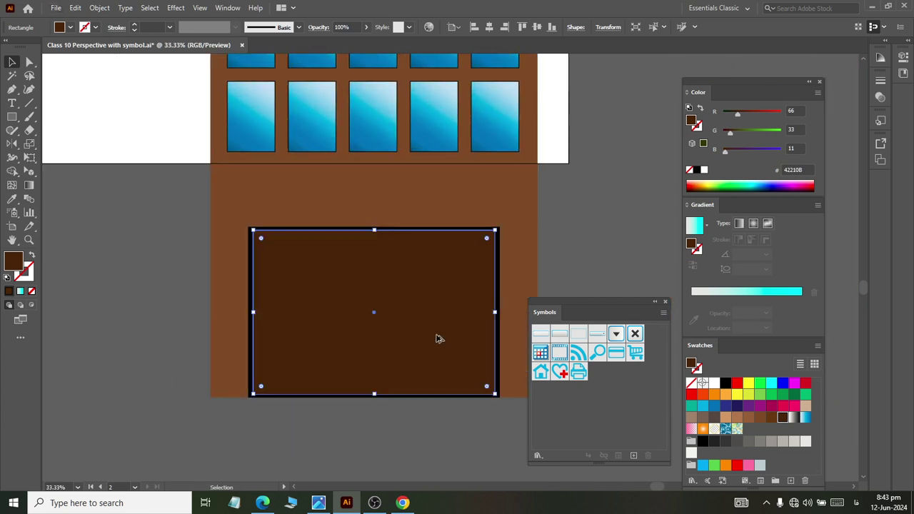
{"action": "left_click", "coordinate": [401, 405]}
{"action": "left_click", "coordinate": [428, 342]}
Narrow the dark brown door panel to the left half and copy it into the right half
{"action": "left_click_drag", "start_coordinate": [496, 311], "coordinate": [374, 312]}
{"action": "key", "text": "ctrl"}
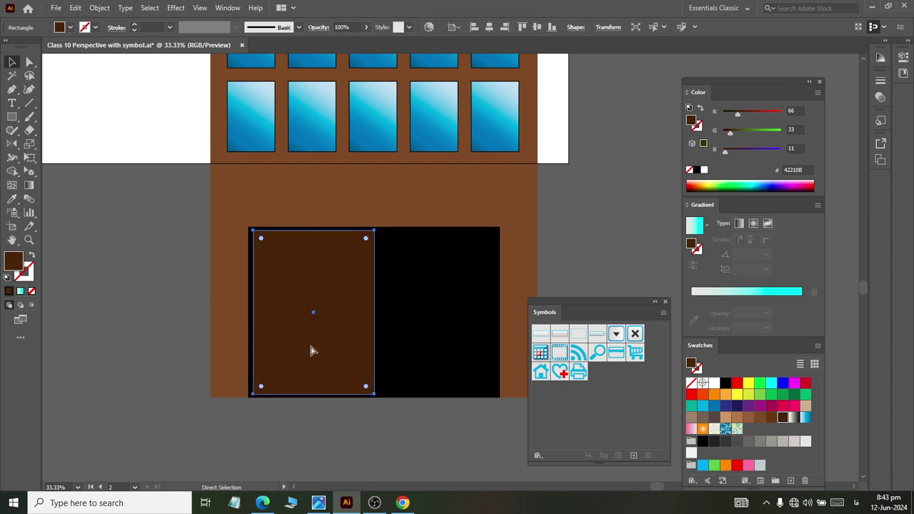
{"action": "left_click_drag", "start_coordinate": [316, 341], "coordinate": [441, 341]}
{"action": "left_click_drag", "start_coordinate": [314, 331], "coordinate": [180, 347], "text": "alt"}
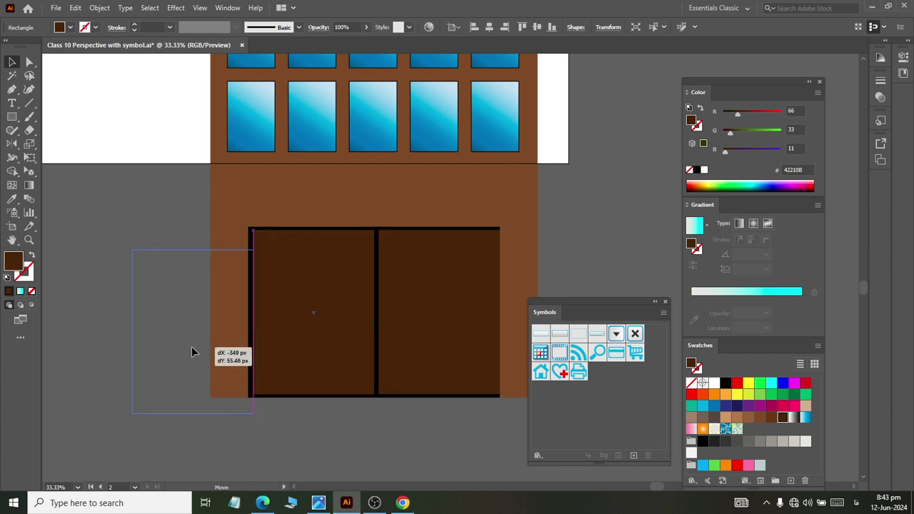
{"action": "key", "text": "Delete"}
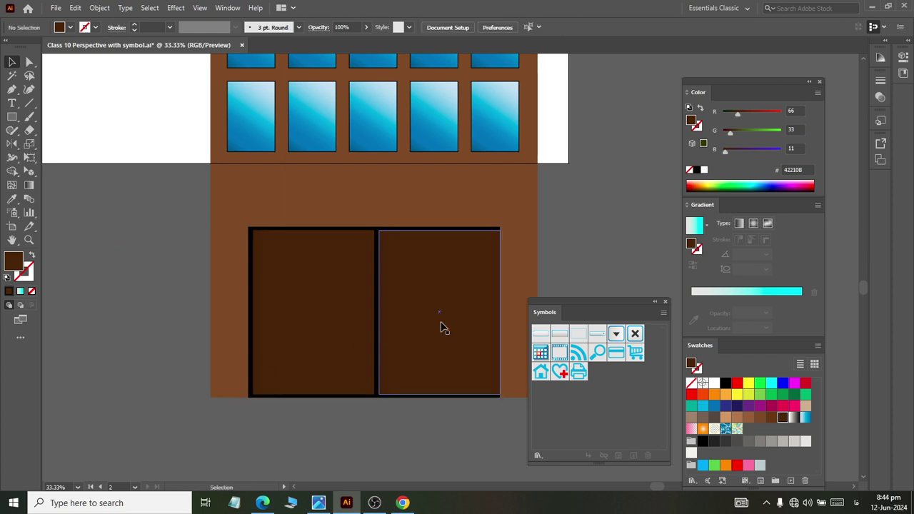
Nudge the right door panel left and narrow it from its left edge to 332 px
{"action": "left_click", "coordinate": [448, 334]}
{"action": "key", "text": "Left"}
{"action": "key", "text": "Left"}
{"action": "key", "text": "Left"}
{"action": "key", "text": "Left"}
{"action": "key", "text": "Left"}
{"action": "key", "text": "Left"}
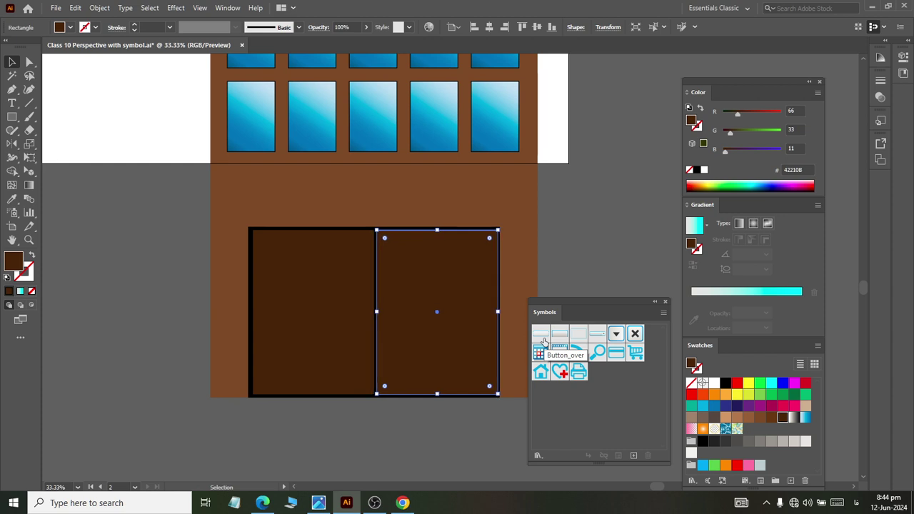
{"action": "key", "text": "Left"}
{"action": "key", "text": "Left"}
{"action": "key", "text": "Left"}
{"action": "key", "text": "Left"}
{"action": "key", "text": "Left"}
{"action": "key", "text": "Left"}
{"action": "key", "text": "Left"}
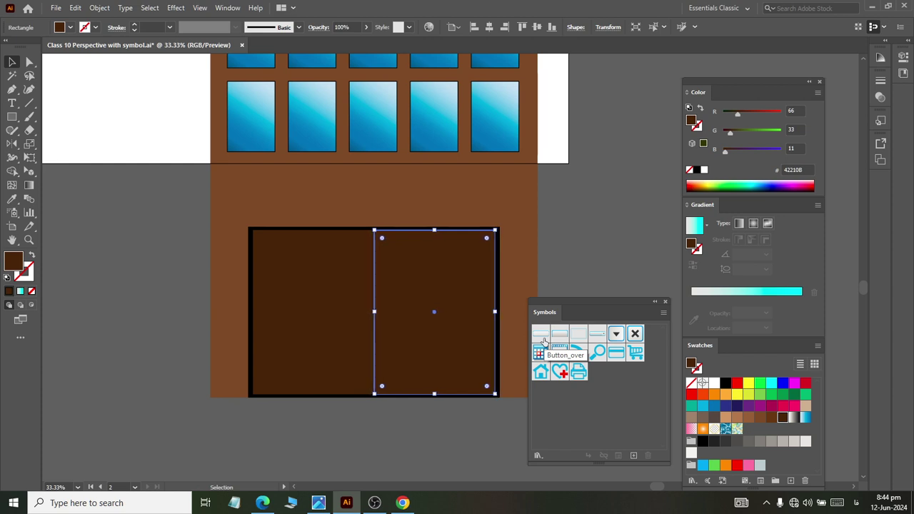
{"action": "scroll", "coordinate": [392, 343], "scroll_direction": "up", "scroll_amount": 2, "text": "alt"}
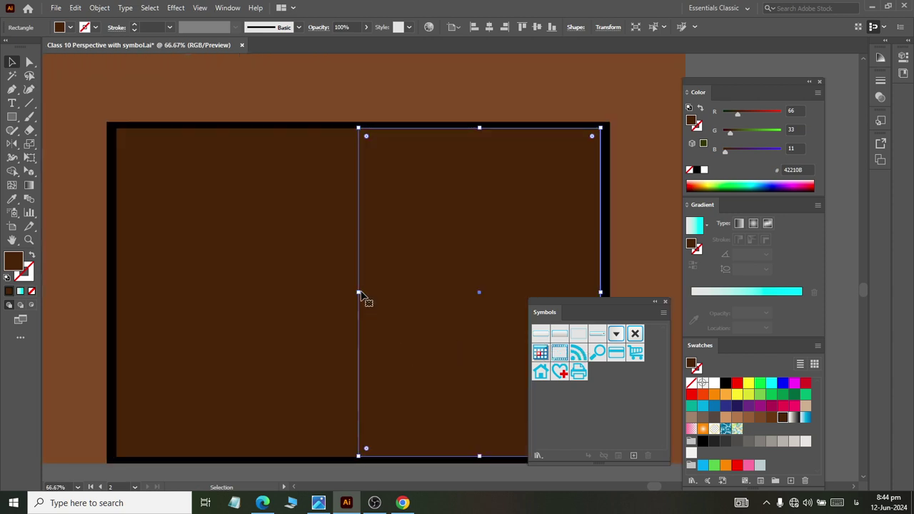
{"action": "mouse_move", "coordinate": [359, 292]}
{"action": "left_mouse_down"}
{"action": "mouse_move", "coordinate": [379, 292]}
{"action": "mouse_move", "coordinate": [371, 298]}
{"action": "left_mouse_up"}
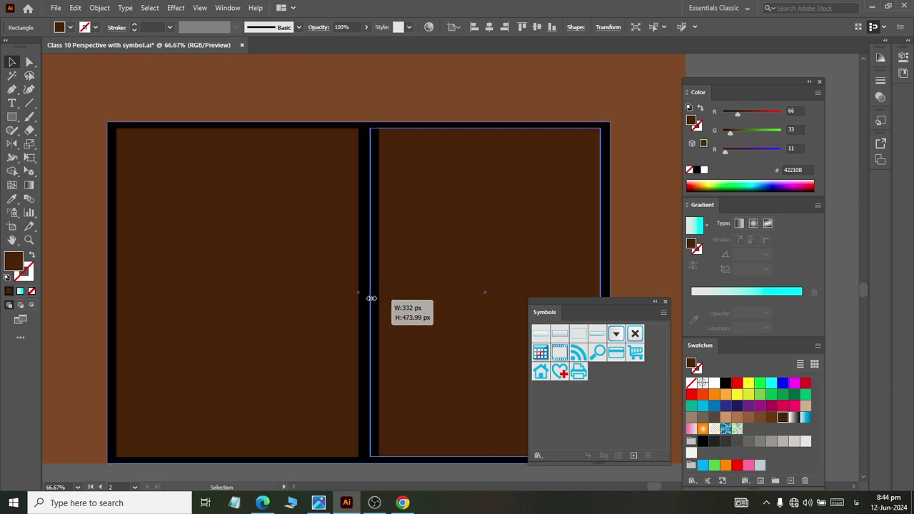
{"action": "scroll", "coordinate": [371, 298], "scroll_direction": "down", "scroll_amount": 2, "text": "alt"}
{"action": "left_click", "coordinate": [400, 432]}
{"action": "scroll", "coordinate": [500, 239], "scroll_direction": "up", "scroll_amount": 1, "text": "alt"}
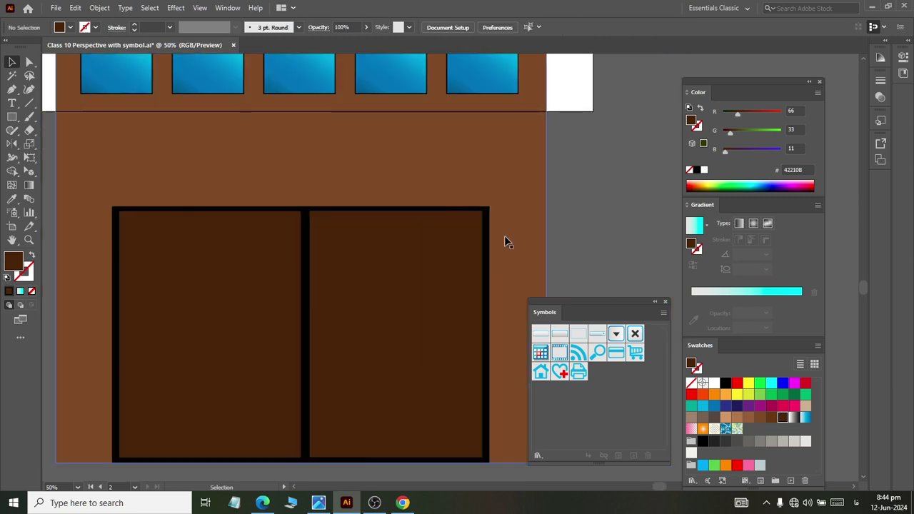
{"action": "scroll", "coordinate": [504, 243], "scroll_direction": "down", "scroll_amount": 3}
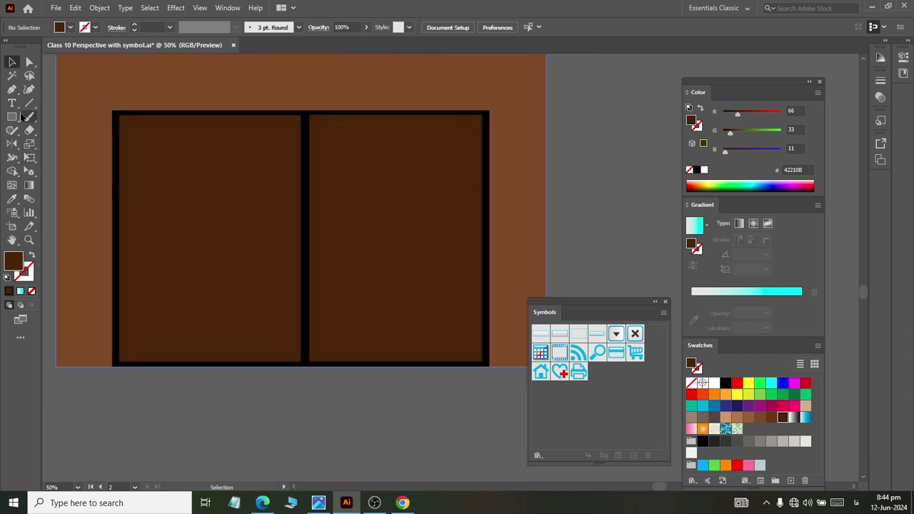
Draw a 101 px circle below the doors and shrink it to about 81 px
{"action": "left_click_drag", "start_coordinate": [21, 116], "coordinate": [37, 144]}
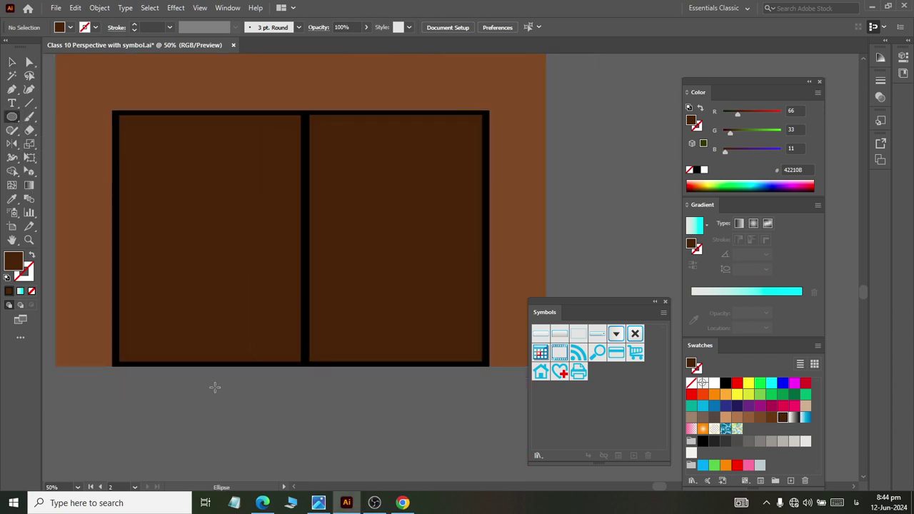
{"action": "scroll", "coordinate": [218, 391], "scroll_direction": "down", "scroll_amount": 3}
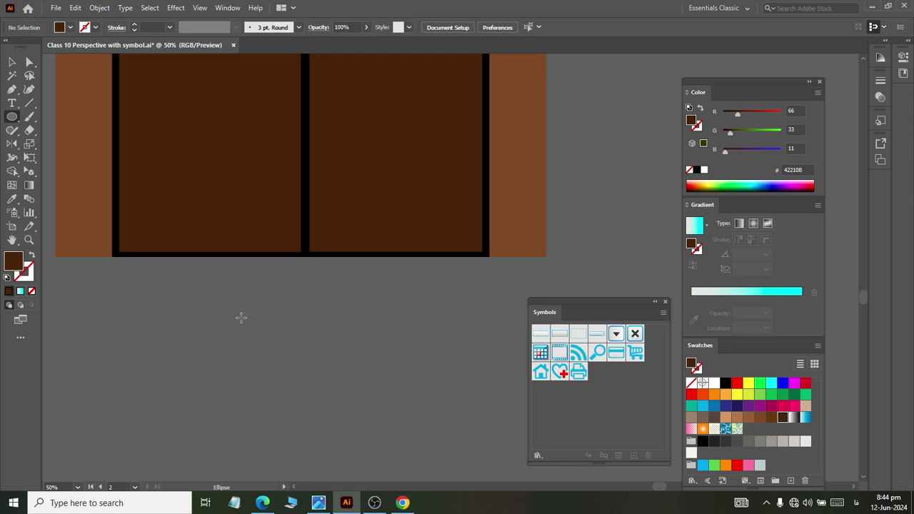
{"action": "left_click", "coordinate": [11, 116]}
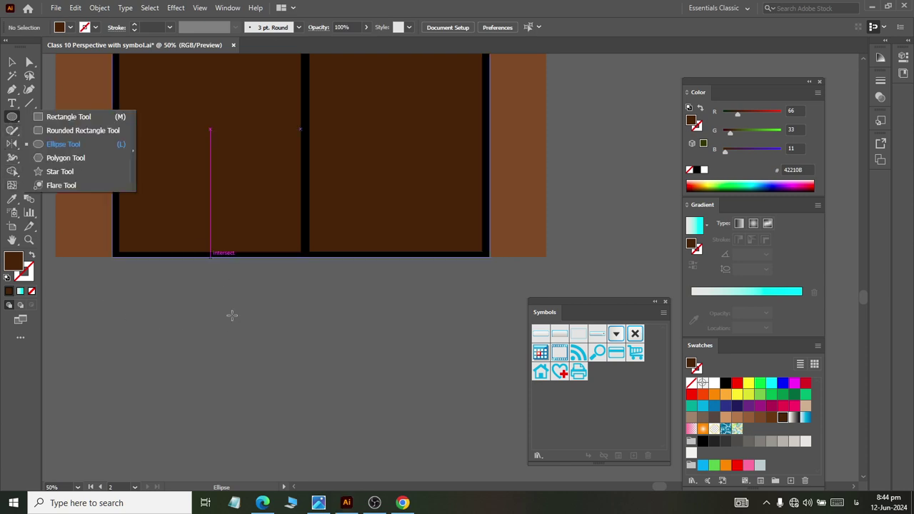
{"action": "left_click_drag", "start_coordinate": [179, 330], "coordinate": [230, 382]}
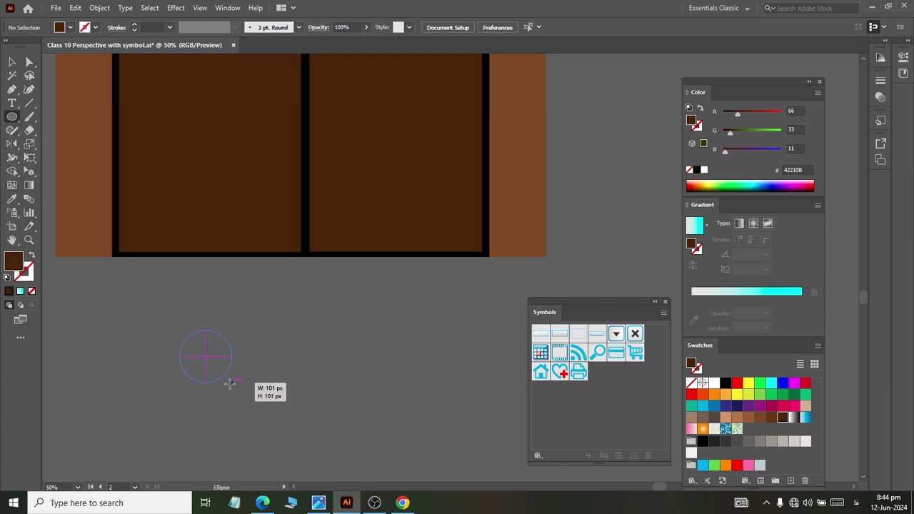
{"action": "left_click_drag", "start_coordinate": [230, 383], "coordinate": [226, 384]}
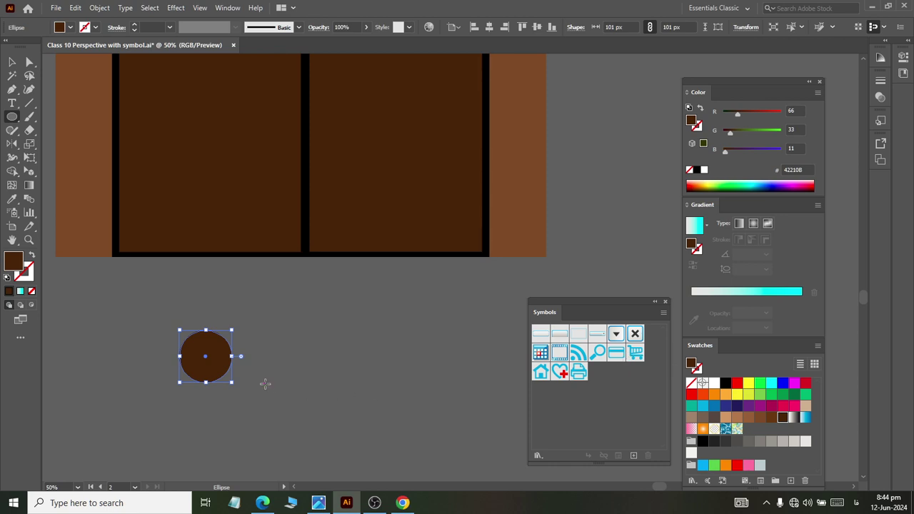
{"action": "left_click_drag", "start_coordinate": [232, 384], "coordinate": [229, 380]}
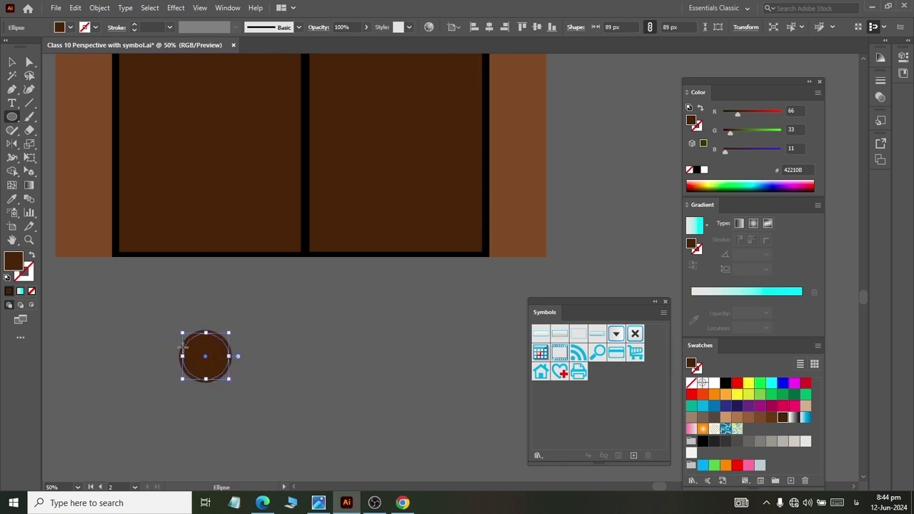
{"action": "left_click_drag", "start_coordinate": [230, 379], "coordinate": [228, 378]}
{"action": "key", "text": "v"}
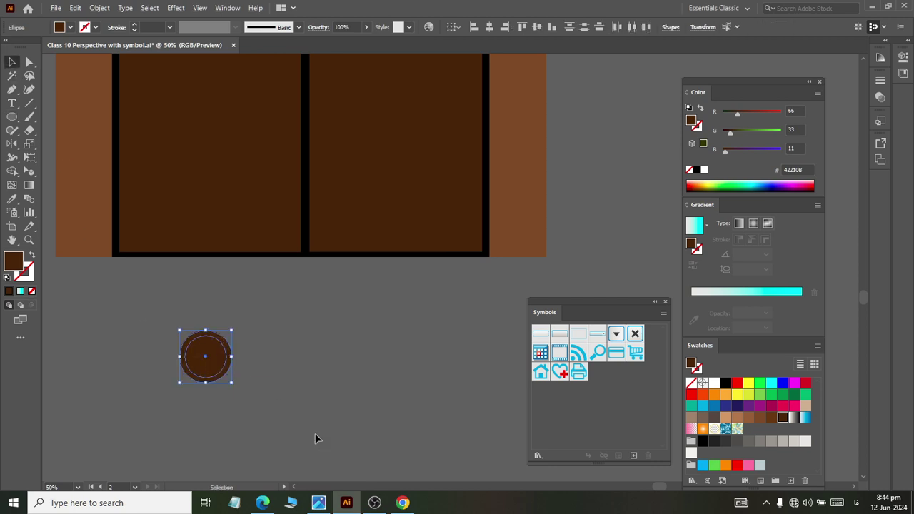
Remove the inner disc with Shape Builder to leave a ring, and draw a 32 px black dot
{"action": "left_click", "coordinate": [12, 171]}
{"action": "left_click", "coordinate": [204, 365], "text": "alt"}
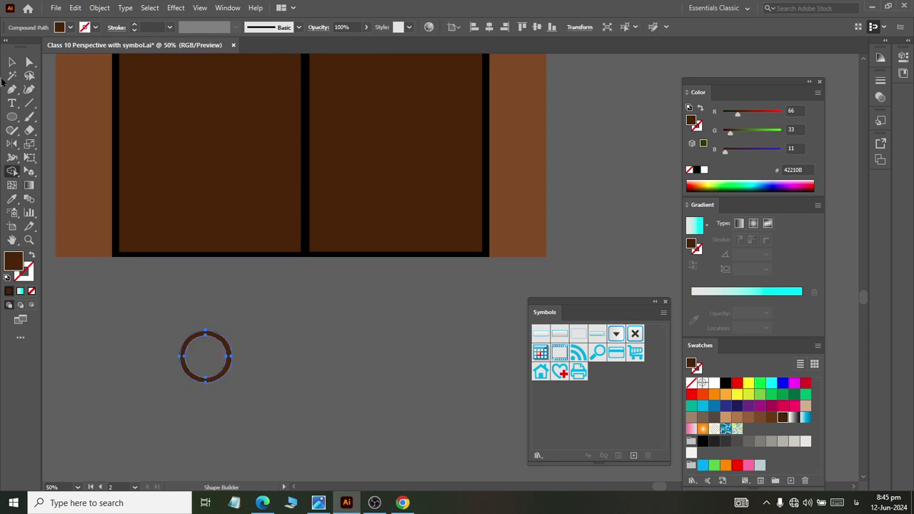
{"action": "left_click", "coordinate": [12, 117]}
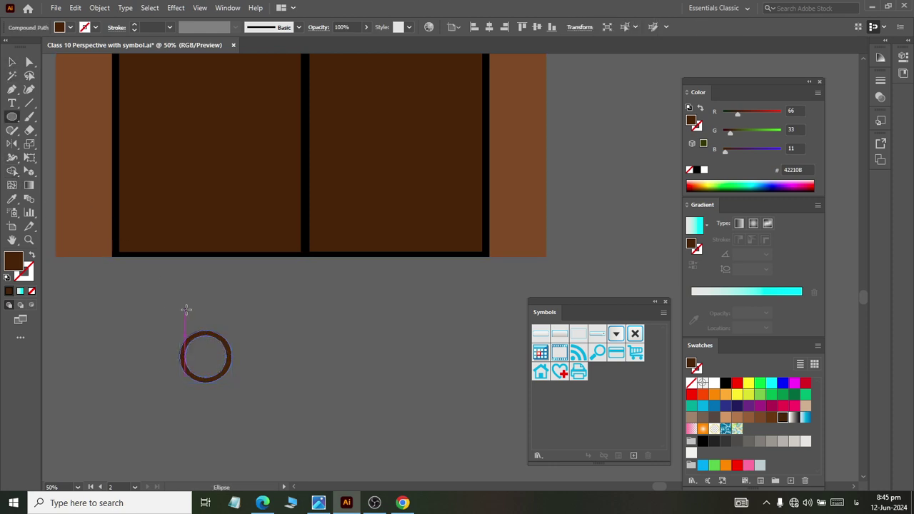
{"action": "left_click_drag", "start_coordinate": [202, 315], "coordinate": [209, 327]}
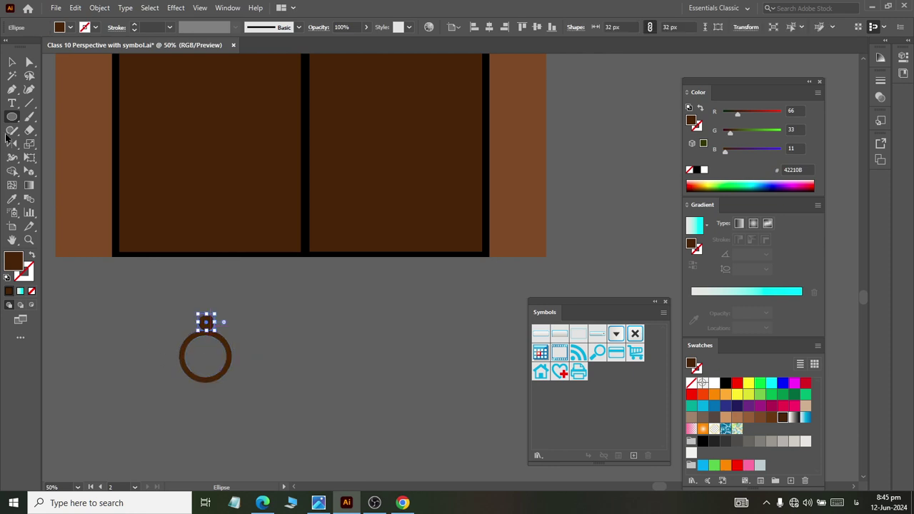
{"action": "key", "text": "v"}
{"action": "left_click", "coordinate": [726, 385]}
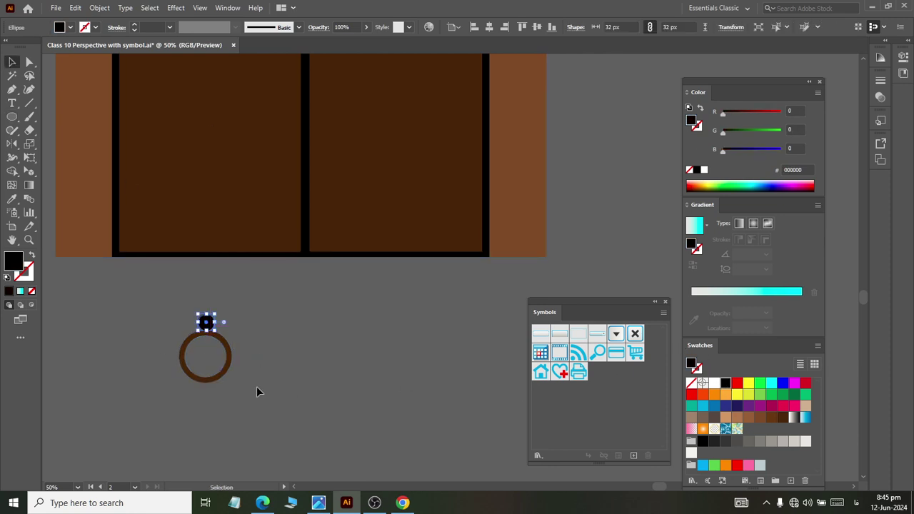
{"action": "left_click", "coordinate": [256, 386]}
Center the black dot horizontally over the ring and make the ring yellow
{"action": "left_click_drag", "start_coordinate": [216, 348], "coordinate": [224, 338]}
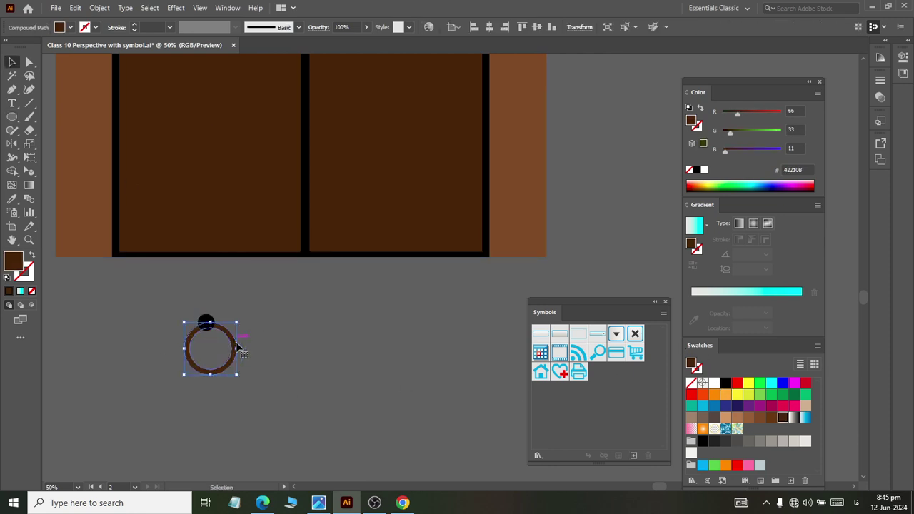
{"action": "left_click_drag", "start_coordinate": [155, 304], "coordinate": [227, 336]}
{"action": "right_click", "coordinate": [227, 335]}
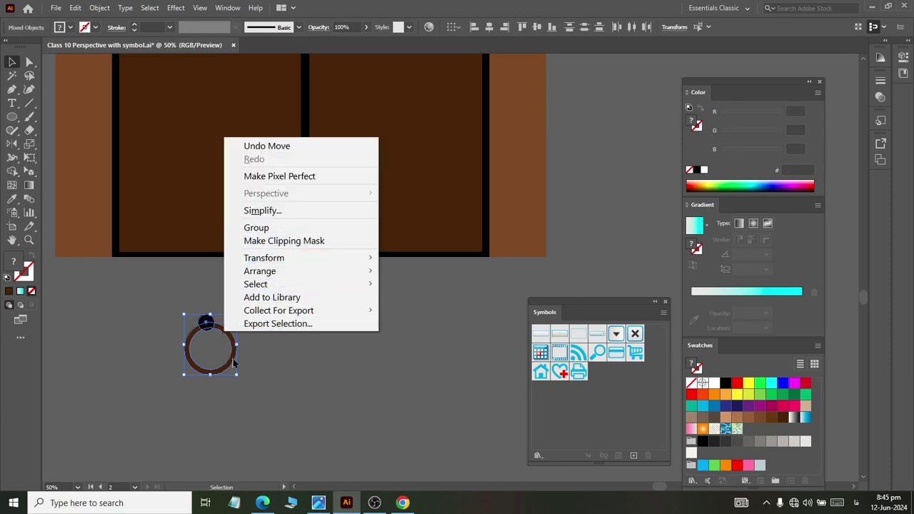
{"action": "left_click", "coordinate": [235, 365]}
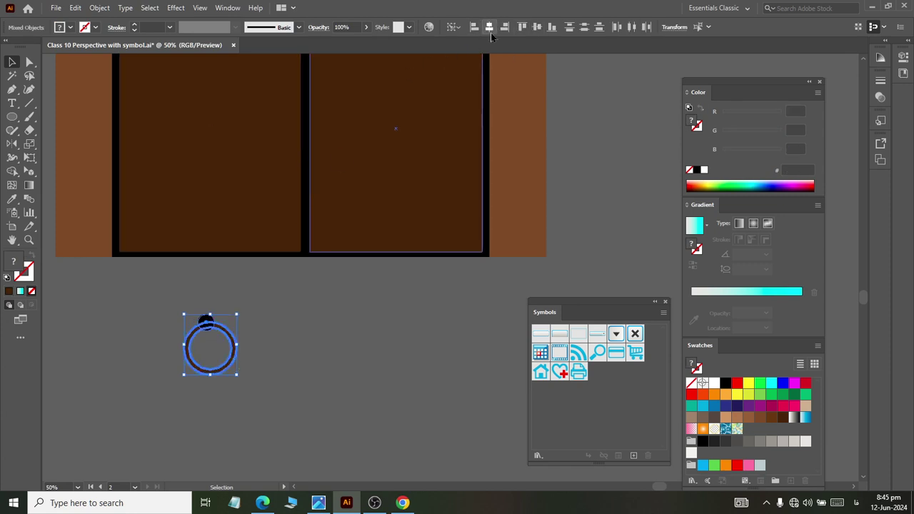
{"action": "left_click", "coordinate": [489, 29]}
{"action": "left_click", "coordinate": [239, 367]}
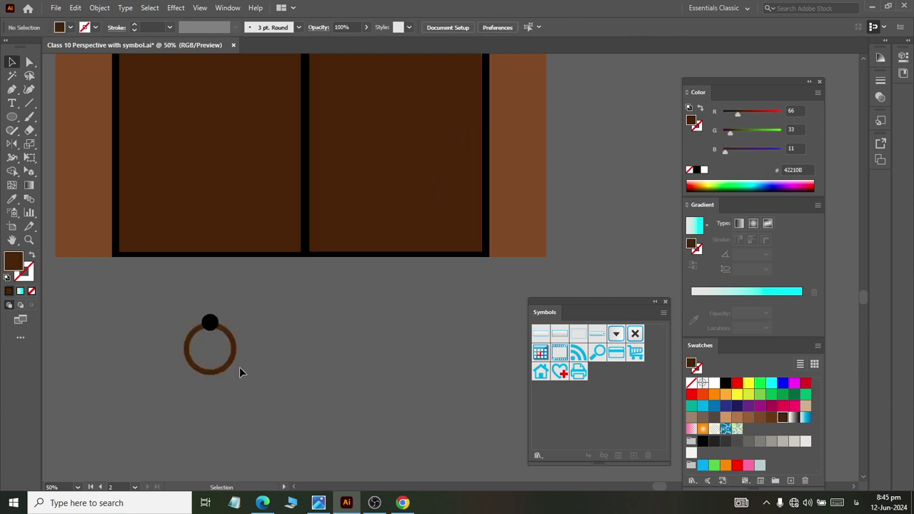
{"action": "left_click", "coordinate": [235, 359]}
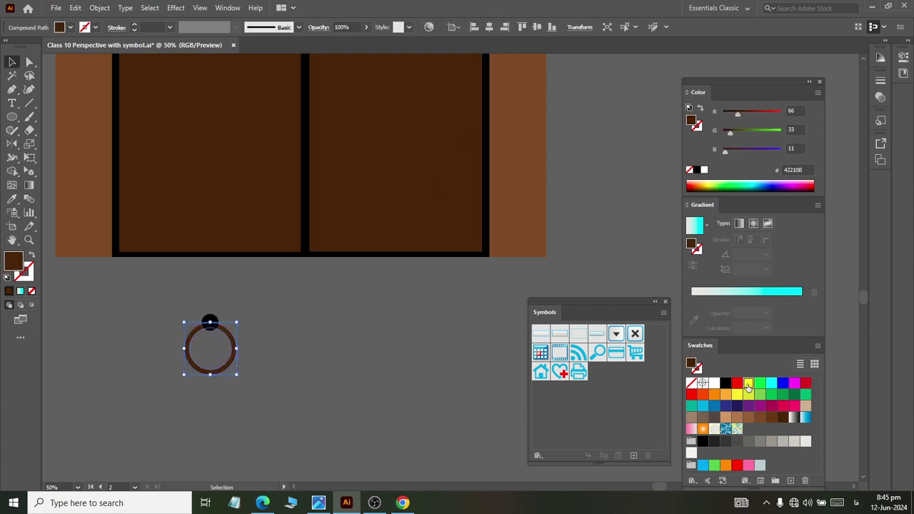
{"action": "left_click", "coordinate": [748, 384]}
{"action": "left_click", "coordinate": [232, 363]}
Group the dot and ring, then scale and place the handle on the left door
{"action": "right_click", "coordinate": [210, 323]}
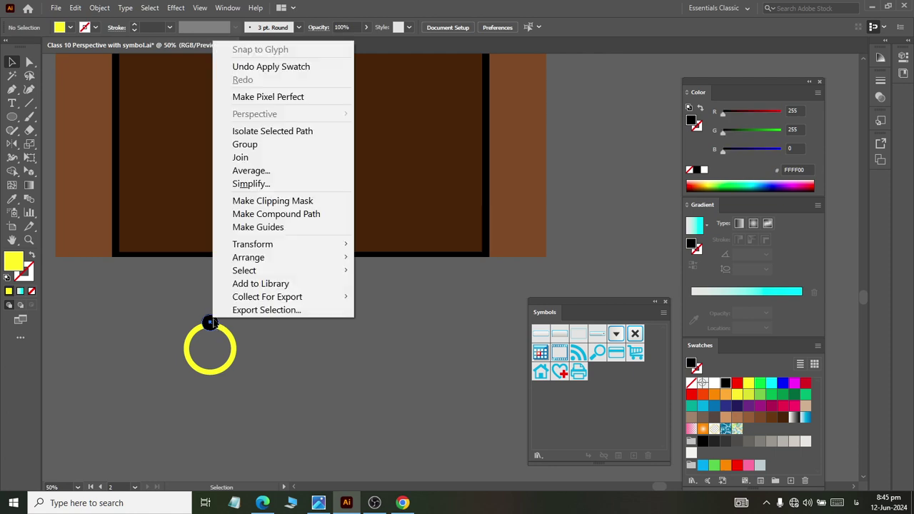
{"action": "left_click", "coordinate": [236, 362], "text": "shift"}
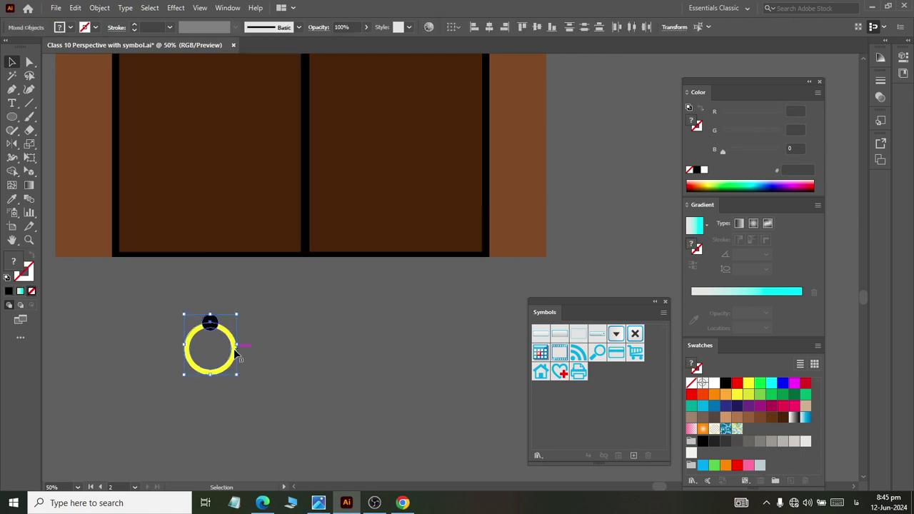
{"action": "right_click", "coordinate": [235, 358]}
{"action": "left_click", "coordinate": [284, 247]}
{"action": "left_click", "coordinate": [233, 364]}
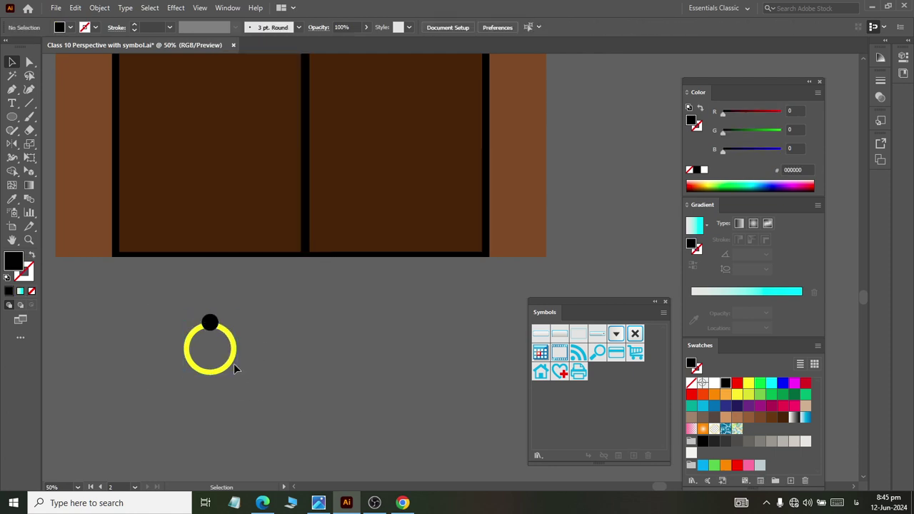
{"action": "left_click_drag", "start_coordinate": [236, 373], "coordinate": [280, 145]}
Alt-drag a copy of the yellow ring handle 156 px right onto the right door
{"action": "scroll", "coordinate": [282, 367], "scroll_direction": "up", "scroll_amount": 3}
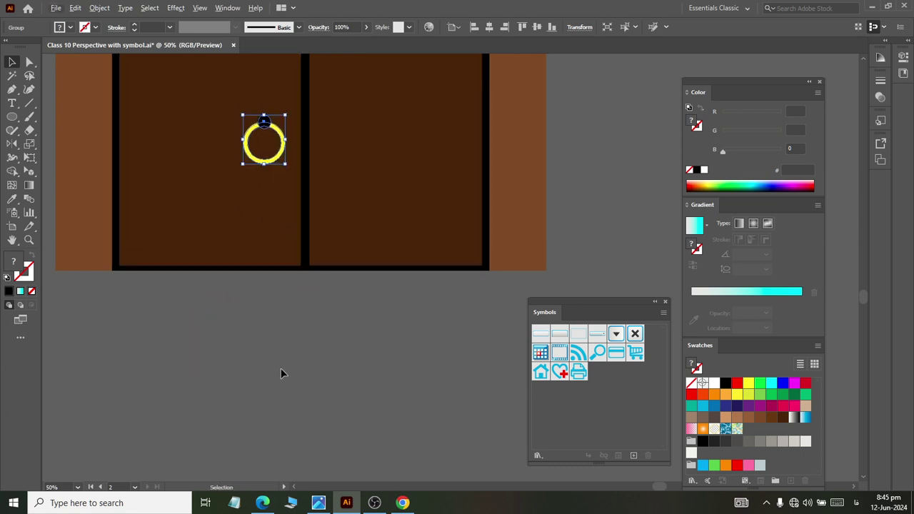
{"action": "left_click", "coordinate": [294, 341]}
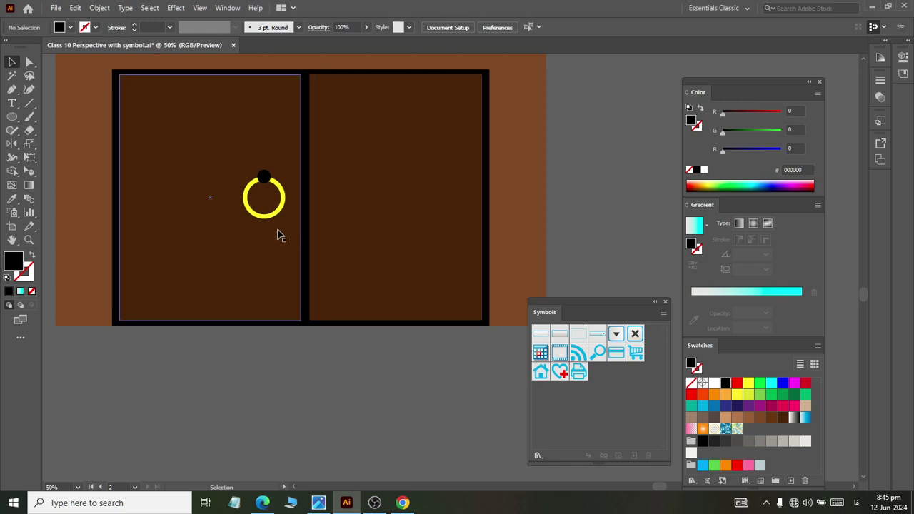
{"action": "key", "text": "ctrl+minus"}
{"action": "key", "text": "ctrl+minus"}
{"action": "key", "text": "ctrl+minus"}
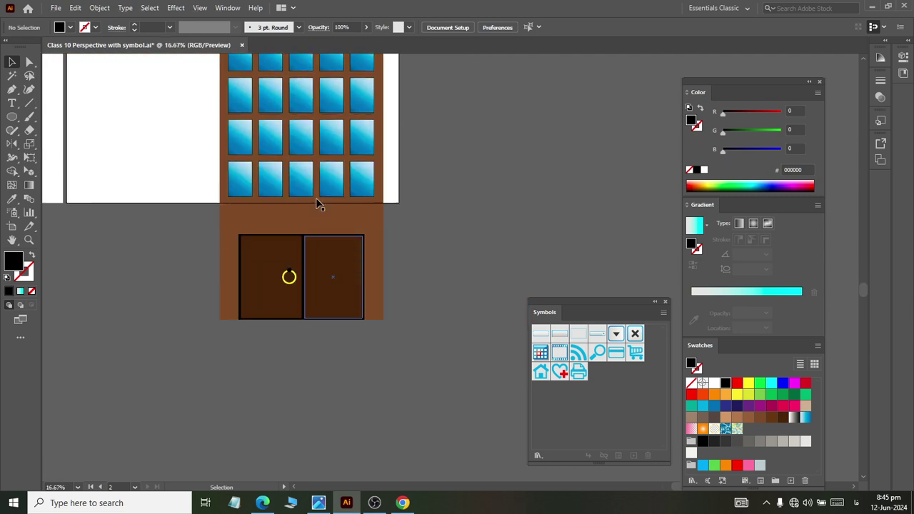
{"action": "scroll", "coordinate": [319, 205], "scroll_direction": "up", "scroll_amount": 3}
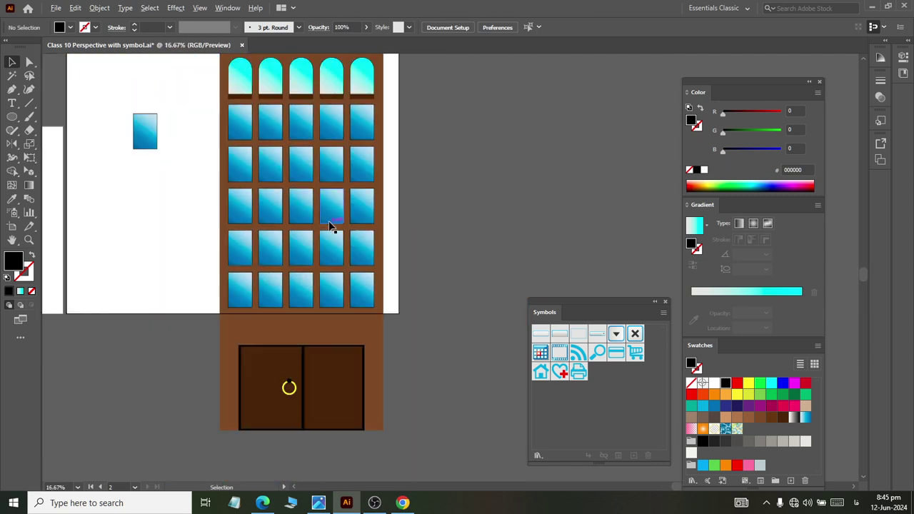
{"action": "scroll", "coordinate": [327, 245], "scroll_direction": "up", "scroll_amount": 1}
{"action": "scroll", "coordinate": [290, 437], "scroll_direction": "up", "scroll_amount": 3}
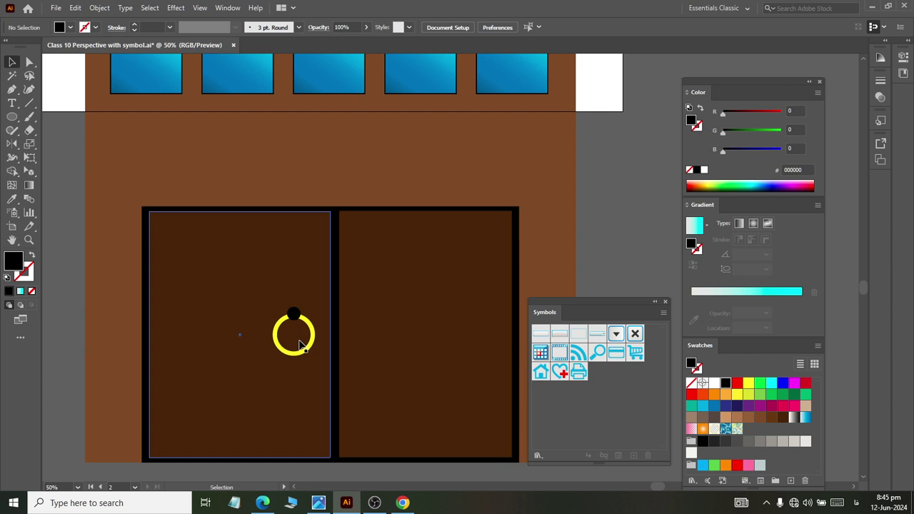
{"action": "scroll", "coordinate": [321, 332], "scroll_direction": "down", "scroll_amount": 2}
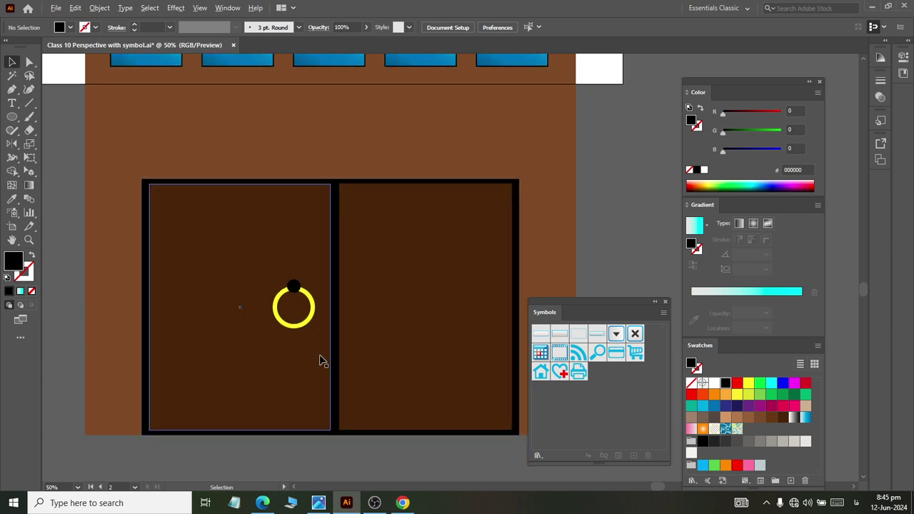
{"action": "left_click_drag", "start_coordinate": [292, 330], "coordinate": [361, 417]}
{"action": "left_click", "coordinate": [366, 409]}
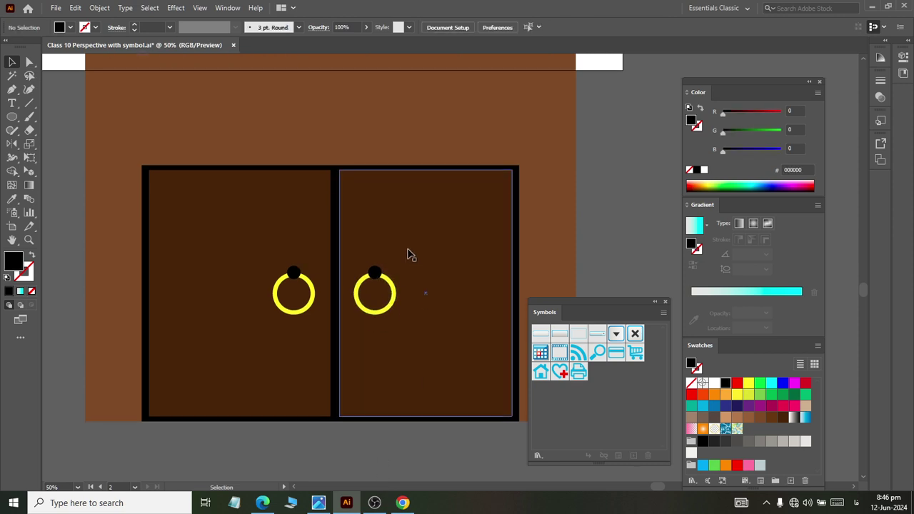
{"action": "scroll", "coordinate": [408, 255], "scroll_direction": "down", "scroll_amount": 5}
Draw a new circle, shrink it to 68 px, and fill it yellow
{"action": "left_click", "coordinate": [12, 117]}
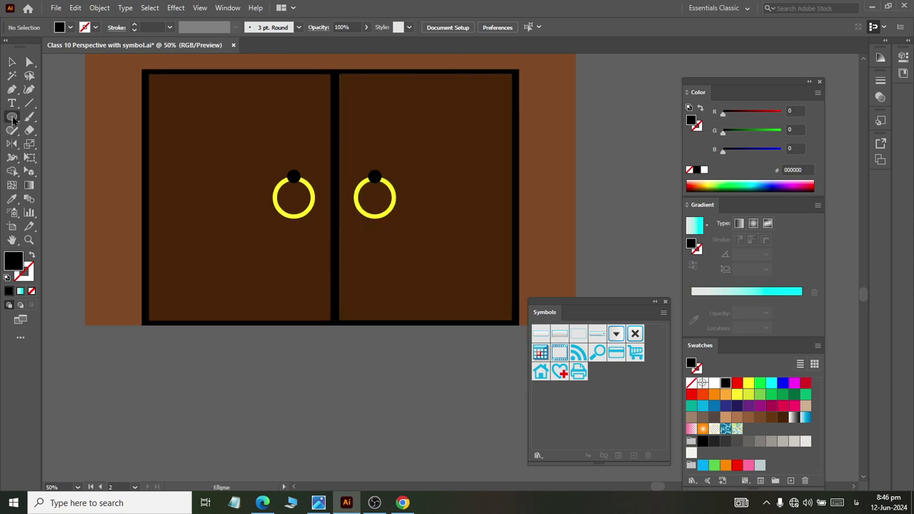
{"action": "scroll", "coordinate": [202, 186], "scroll_direction": "down", "scroll_amount": 3}
{"action": "scroll", "coordinate": [202, 185], "scroll_direction": "down", "scroll_amount": 2}
{"action": "left_click_drag", "start_coordinate": [214, 284], "coordinate": [257, 327]}
{"action": "left_click", "coordinate": [13, 63]}
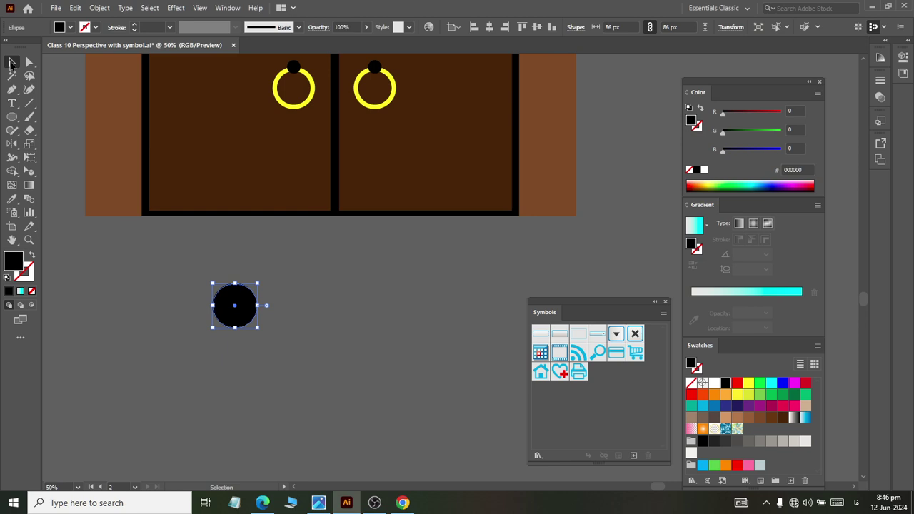
{"action": "left_click", "coordinate": [245, 305], "text": "ctrl"}
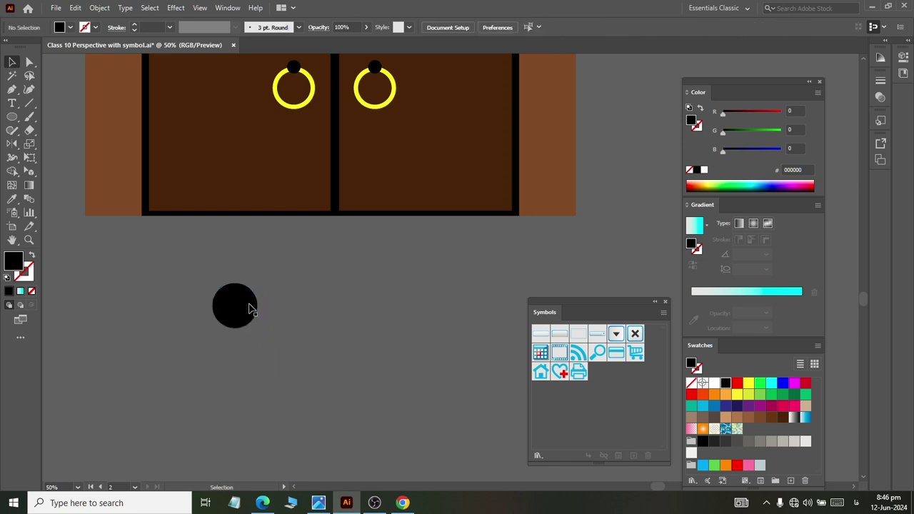
{"action": "left_click", "coordinate": [249, 306], "text": "ctrl"}
{"action": "left_click_drag", "start_coordinate": [260, 329], "coordinate": [253, 324]}
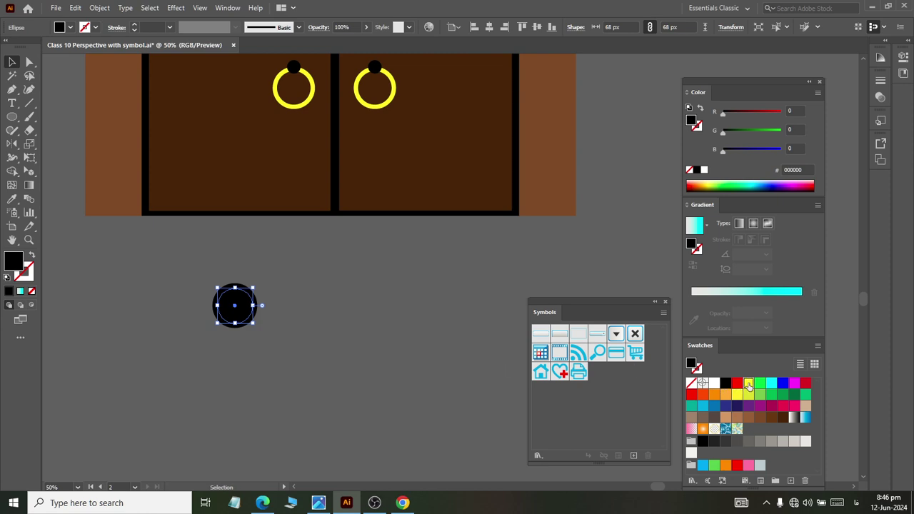
{"action": "left_click", "coordinate": [207, 369]}
{"action": "left_click", "coordinate": [223, 309]}
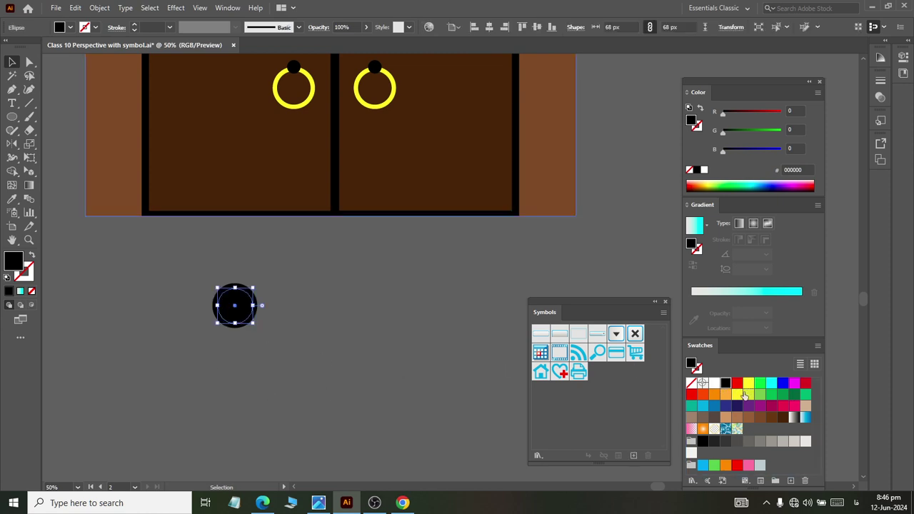
{"action": "left_click", "coordinate": [747, 383]}
Group the yellow circle, move it onto the left door, and move the rings below the building
{"action": "left_click_drag", "start_coordinate": [177, 278], "coordinate": [302, 369]}
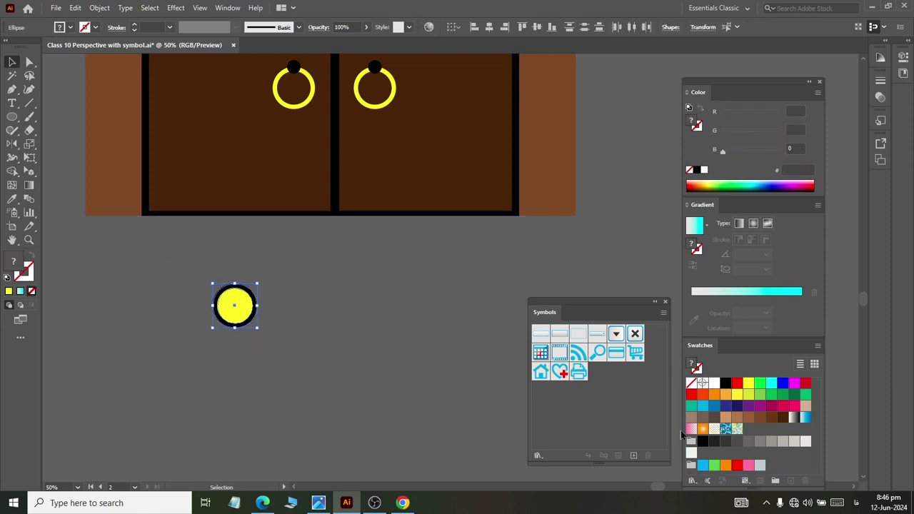
{"action": "left_click", "coordinate": [236, 305]}
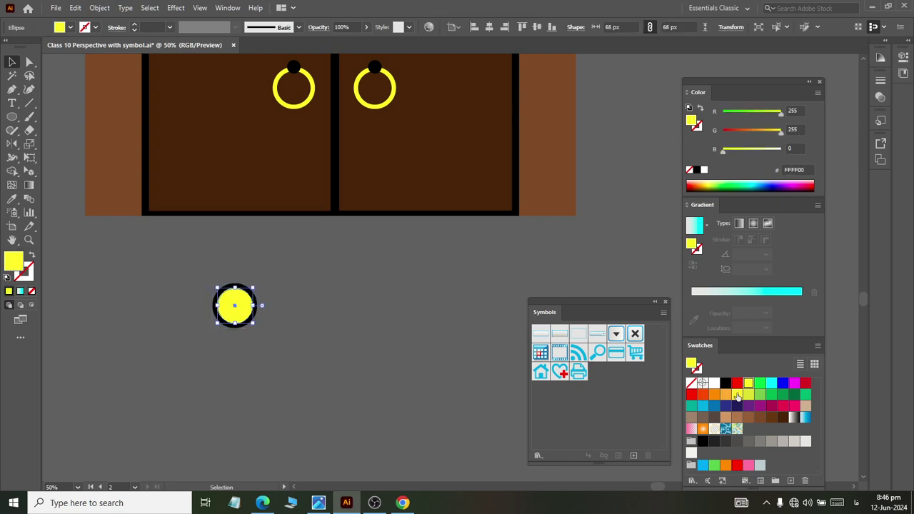
{"action": "left_click", "coordinate": [339, 376]}
{"action": "left_click", "coordinate": [235, 307]}
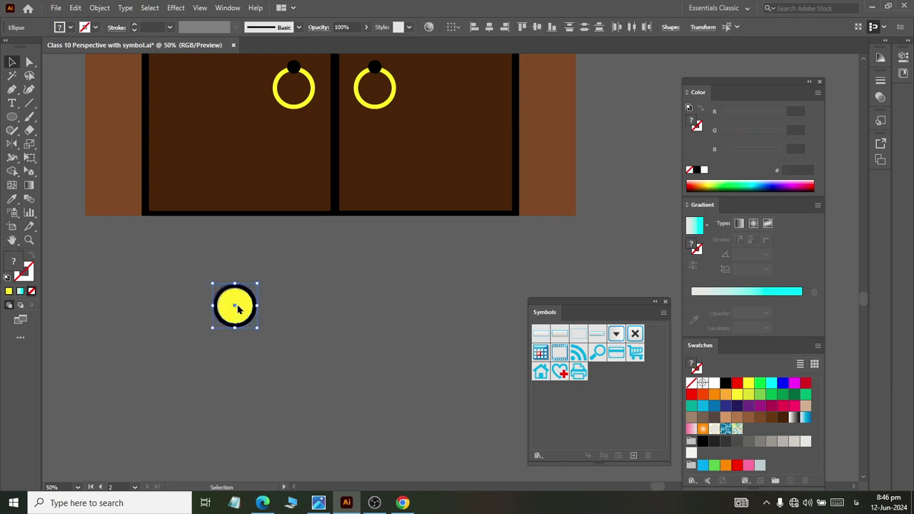
{"action": "right_click", "coordinate": [237, 309]}
{"action": "left_click", "coordinate": [298, 130]}
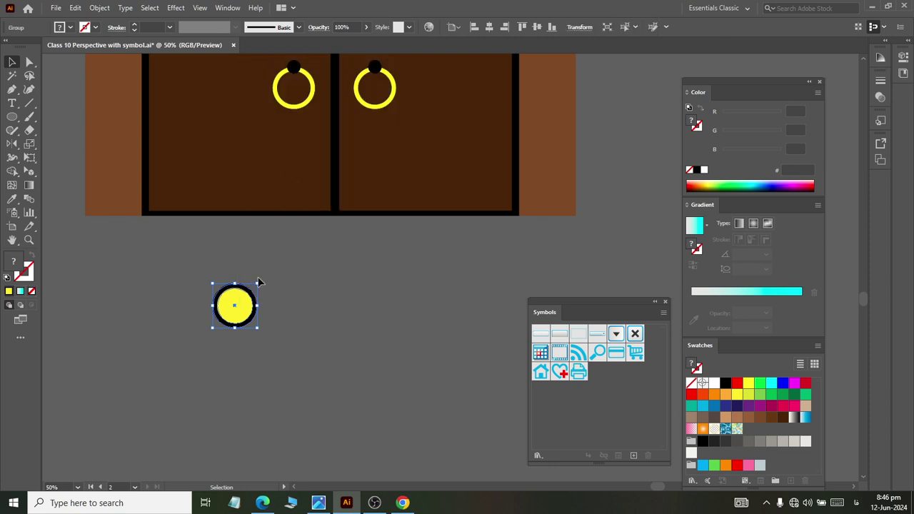
{"action": "left_click", "coordinate": [264, 257]}
{"action": "left_click", "coordinate": [238, 308]}
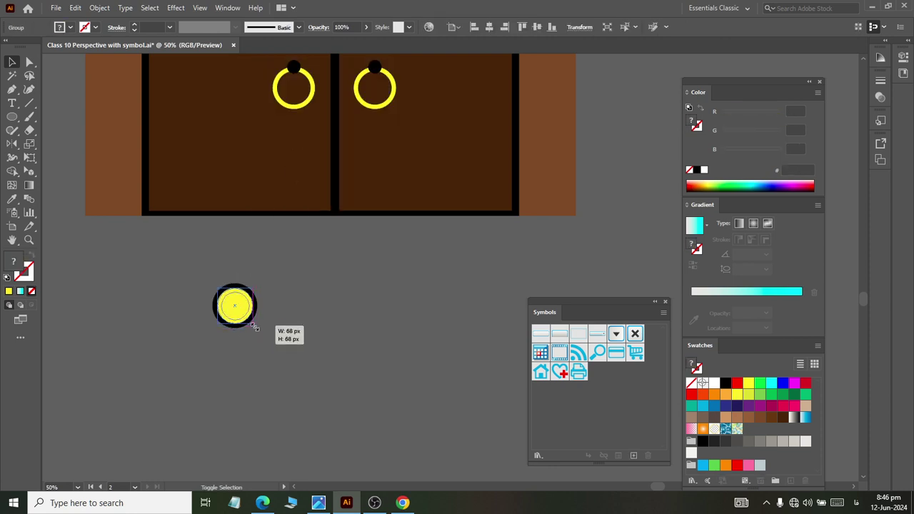
{"action": "mouse_move", "coordinate": [236, 307]}
{"action": "left_mouse_down"}
{"action": "mouse_move", "coordinate": [297, 135]}
{"action": "mouse_move", "coordinate": [242, 382]}
{"action": "left_mouse_up"}
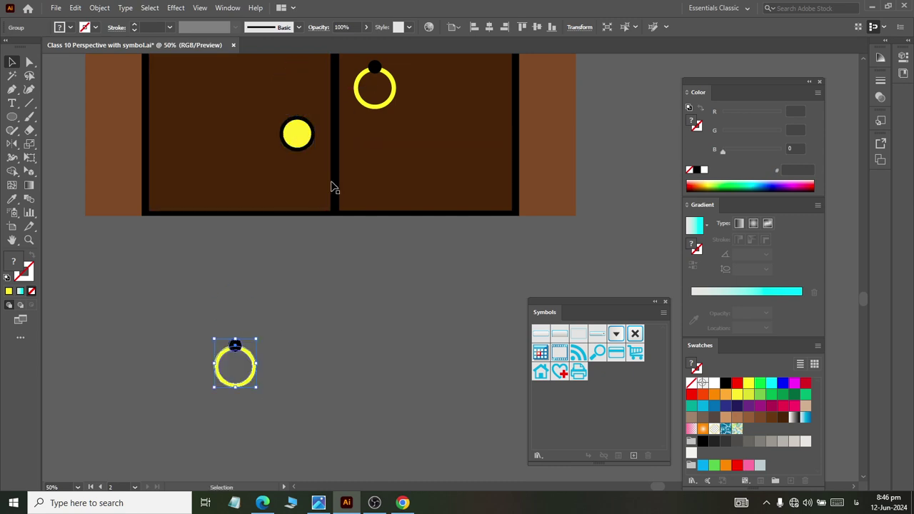
{"action": "mouse_move", "coordinate": [383, 107]}
{"action": "left_mouse_down"}
{"action": "mouse_move", "coordinate": [347, 300]}
{"action": "mouse_move", "coordinate": [360, 357]}
{"action": "left_mouse_up"}
{"action": "left_click_drag", "start_coordinate": [286, 148], "coordinate": [306, 90]}
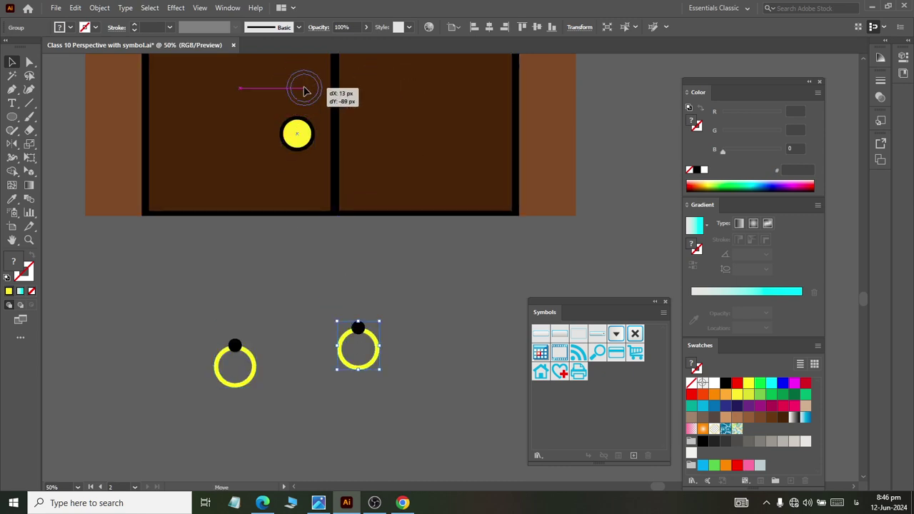
Shrink the yellow knob to fit the left door
{"action": "key", "text": "ctrl+1"}
{"action": "scroll", "coordinate": [324, 97], "scroll_direction": "up", "scroll_amount": 2}
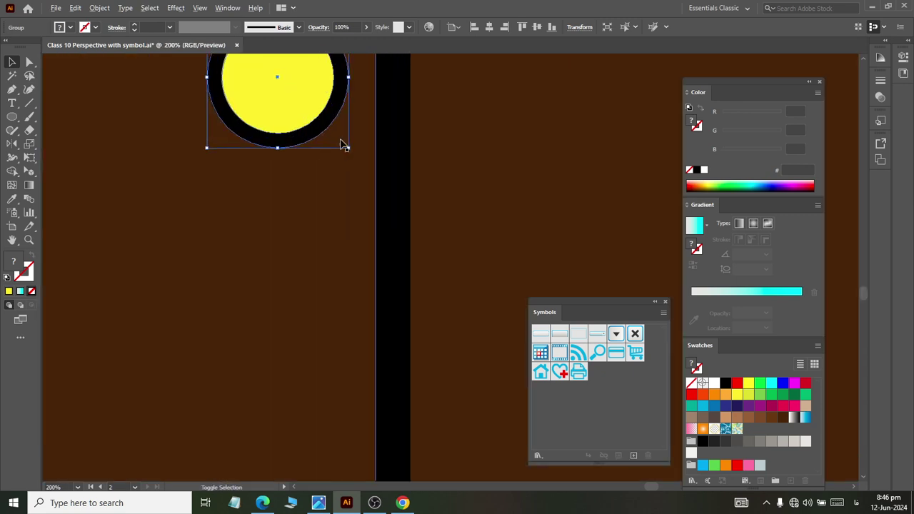
{"action": "mouse_move", "coordinate": [349, 149]}
{"action": "left_mouse_down"}
{"action": "mouse_move", "coordinate": [326, 139]}
{"action": "mouse_move", "coordinate": [323, 123]}
{"action": "left_mouse_up"}
{"action": "scroll", "coordinate": [322, 157], "scroll_direction": "up", "scroll_amount": 2}
{"action": "left_click_drag", "start_coordinate": [321, 155], "coordinate": [309, 148]}
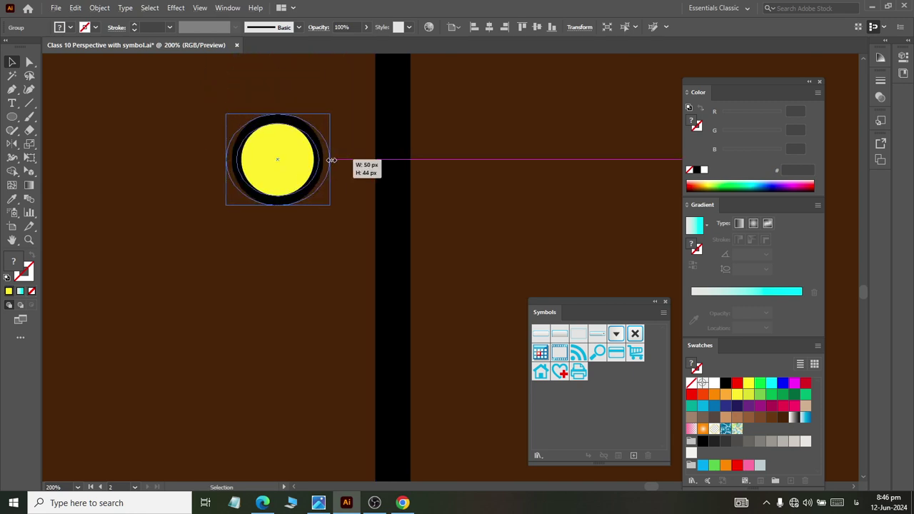
{"action": "scroll", "coordinate": [322, 157], "scroll_direction": "down", "scroll_amount": 5}
Alt-drag a copy of the yellow knob onto the right door's meeting edge
{"action": "left_click", "coordinate": [381, 247]}
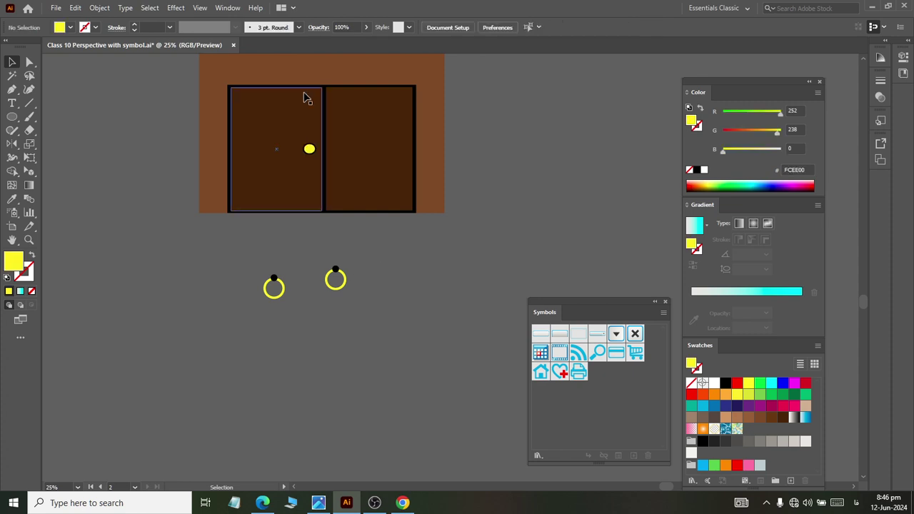
{"action": "scroll", "coordinate": [306, 95], "scroll_direction": "up", "scroll_amount": 2}
{"action": "left_click_drag", "start_coordinate": [314, 217], "coordinate": [377, 219]}
{"action": "left_click", "coordinate": [357, 366]}
{"action": "scroll", "coordinate": [328, 250], "scroll_direction": "down", "scroll_amount": 1}
{"action": "scroll", "coordinate": [325, 264], "scroll_direction": "down", "scroll_amount": 3}
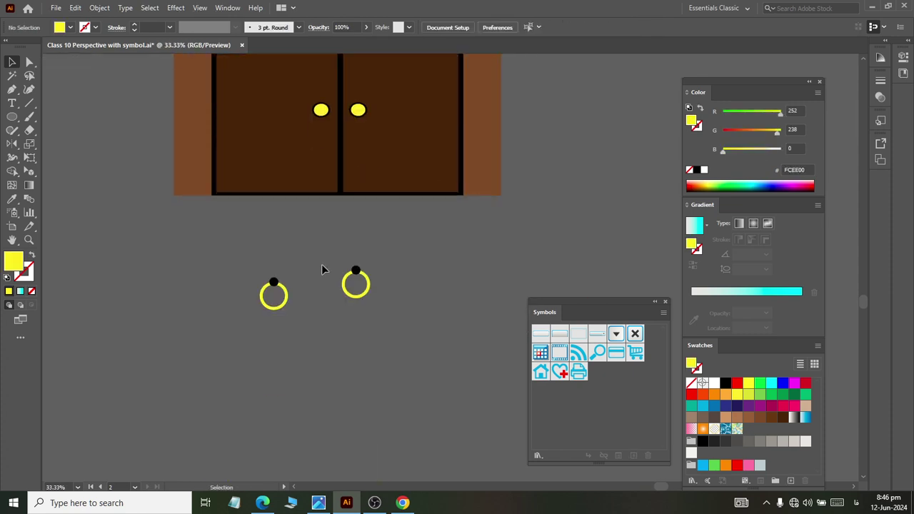
{"action": "scroll", "coordinate": [385, 242], "scroll_direction": "up", "scroll_amount": 1}
{"action": "scroll", "coordinate": [385, 242], "scroll_direction": "up", "scroll_amount": 1}
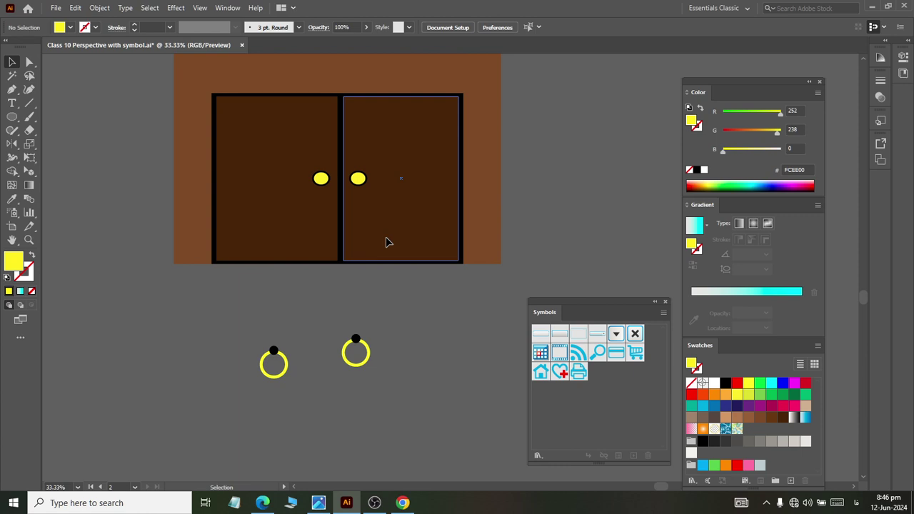
{"action": "scroll", "coordinate": [349, 246], "scroll_direction": "down", "scroll_amount": 1}
{"action": "scroll", "coordinate": [367, 203], "scroll_direction": "up", "scroll_amount": 1}
{"action": "scroll", "coordinate": [360, 200], "scroll_direction": "up", "scroll_amount": 2}
{"action": "scroll", "coordinate": [357, 200], "scroll_direction": "up", "scroll_amount": 2}
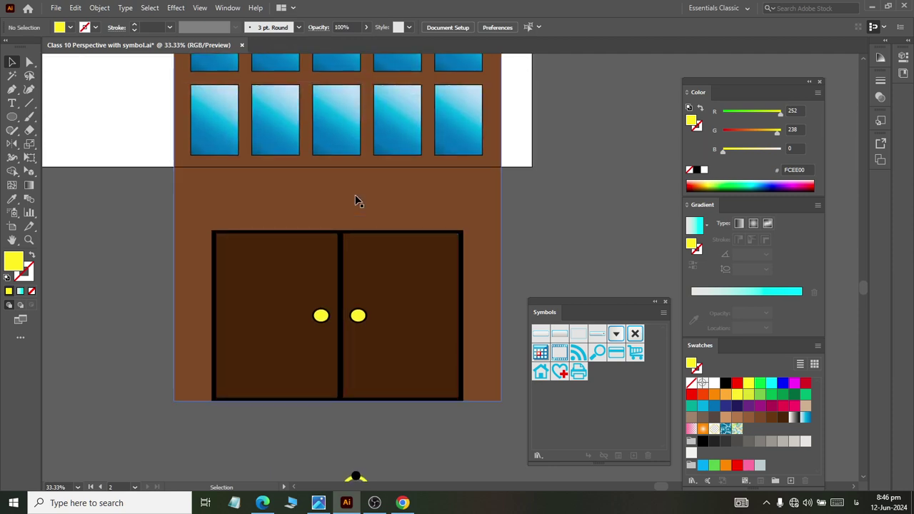
Move the spare pair of rings off to the building's right
{"action": "key", "text": "ctrl"}
{"action": "scroll", "coordinate": [294, 269], "scroll_direction": "down", "scroll_amount": 2}
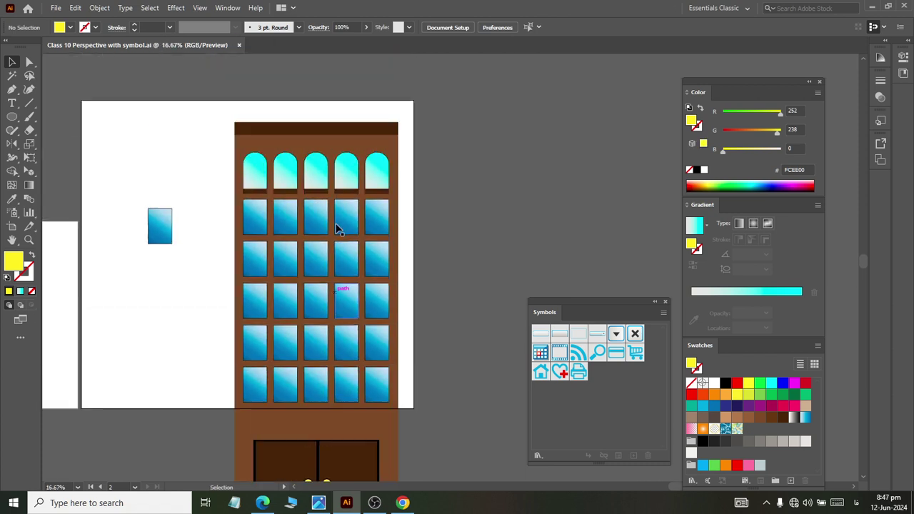
{"action": "scroll", "coordinate": [343, 232], "scroll_direction": "down", "scroll_amount": 2}
{"action": "scroll", "coordinate": [334, 231], "scroll_direction": "up", "scroll_amount": 1}
{"action": "scroll", "coordinate": [349, 207], "scroll_direction": "down", "scroll_amount": 3}
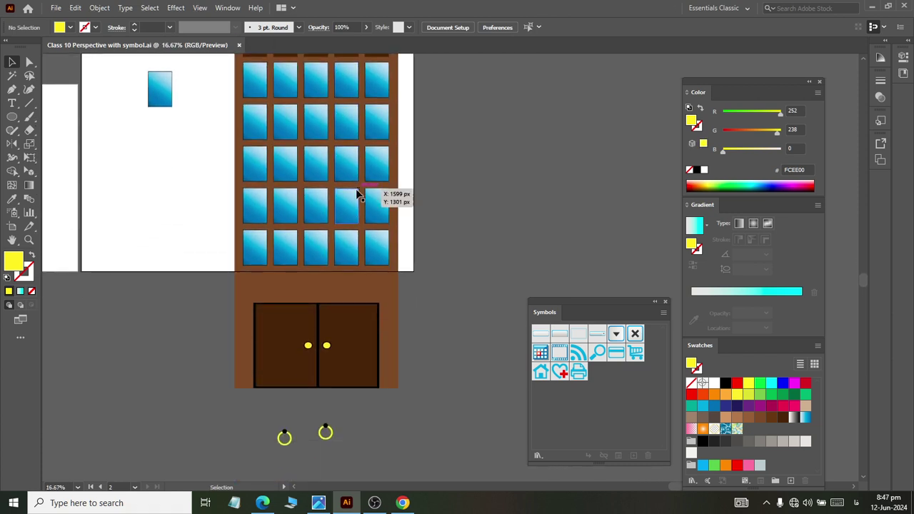
{"action": "left_click", "coordinate": [302, 444]}
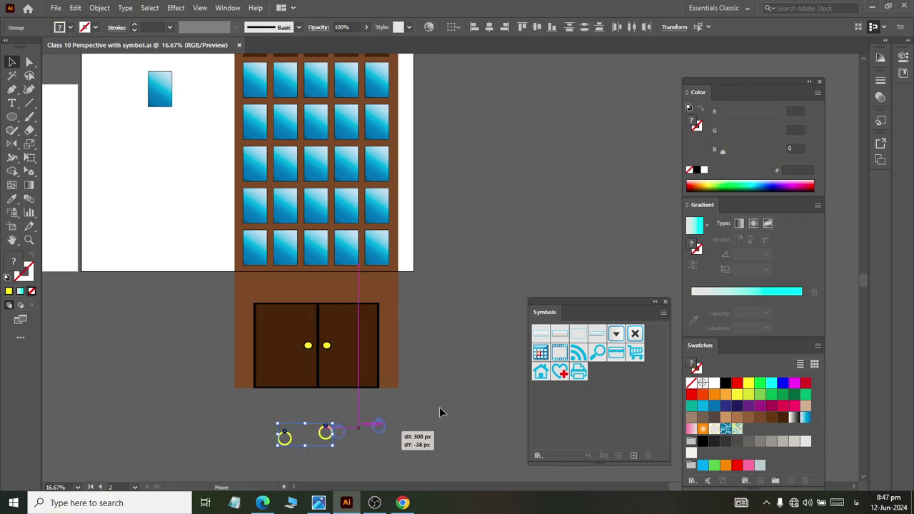
{"action": "left_click_drag", "start_coordinate": [327, 444], "coordinate": [611, 135]}
Alt-drag a copy of the arched-window row and move the blue window beside the spare rings
{"action": "scroll", "coordinate": [173, 137], "scroll_direction": "up", "scroll_amount": 2}
{"action": "scroll", "coordinate": [171, 141], "scroll_direction": "up", "scroll_amount": 1}
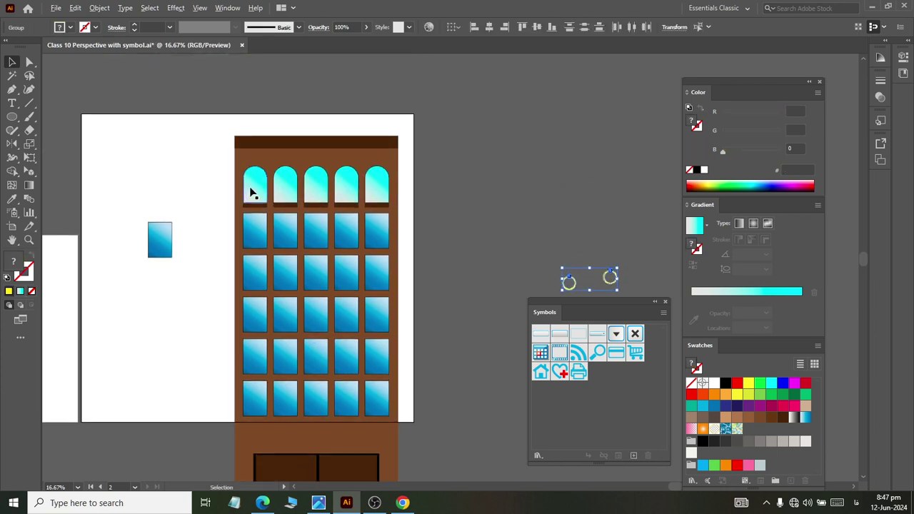
{"action": "left_click_drag", "start_coordinate": [255, 190], "coordinate": [558, 177]}
{"action": "left_click_drag", "start_coordinate": [159, 242], "coordinate": [554, 222]}
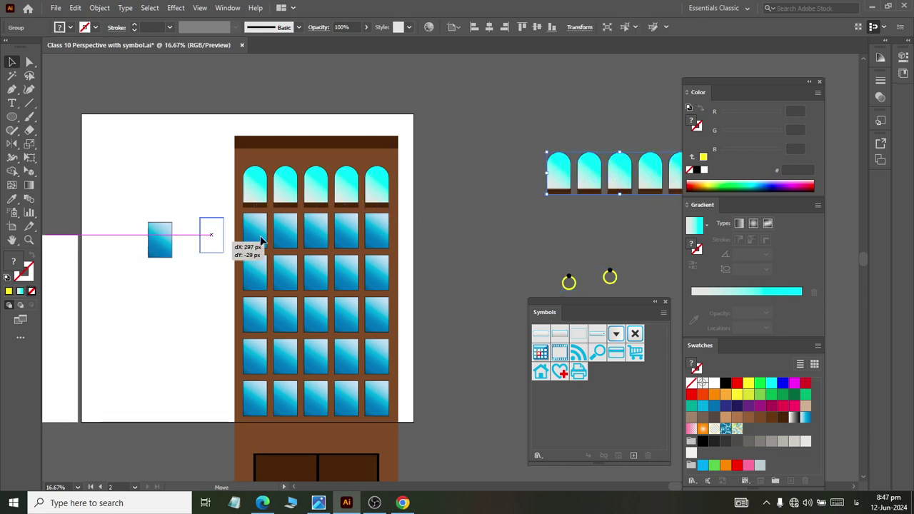
{"action": "left_click", "coordinate": [160, 267]}
Check the reference image of the buildings and return to the Illustrator document
{"action": "scroll", "coordinate": [222, 257], "scroll_direction": "left", "scroll_amount": 3}
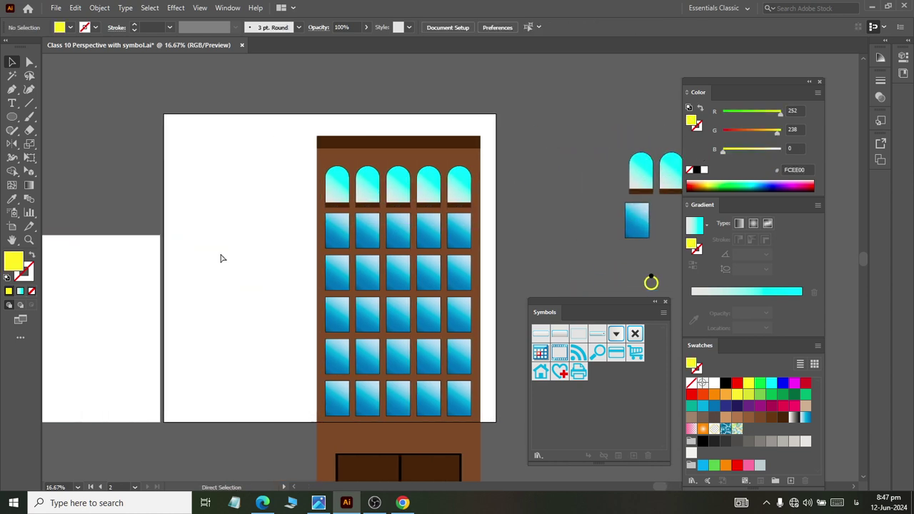
{"action": "scroll", "coordinate": [237, 253], "scroll_direction": "left", "scroll_amount": 4}
{"action": "scroll", "coordinate": [236, 253], "scroll_direction": "left", "scroll_amount": 3}
{"action": "key", "text": "alt+Tab"}
{"action": "key", "text": "alt+Tab"}
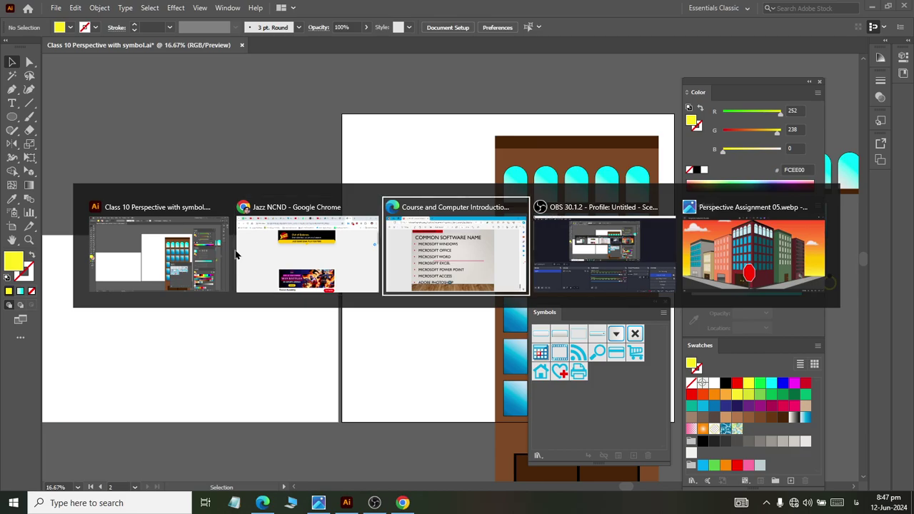
{"action": "key", "text": "alt+Tab"}
{"action": "key", "text": "alt+Tab"}
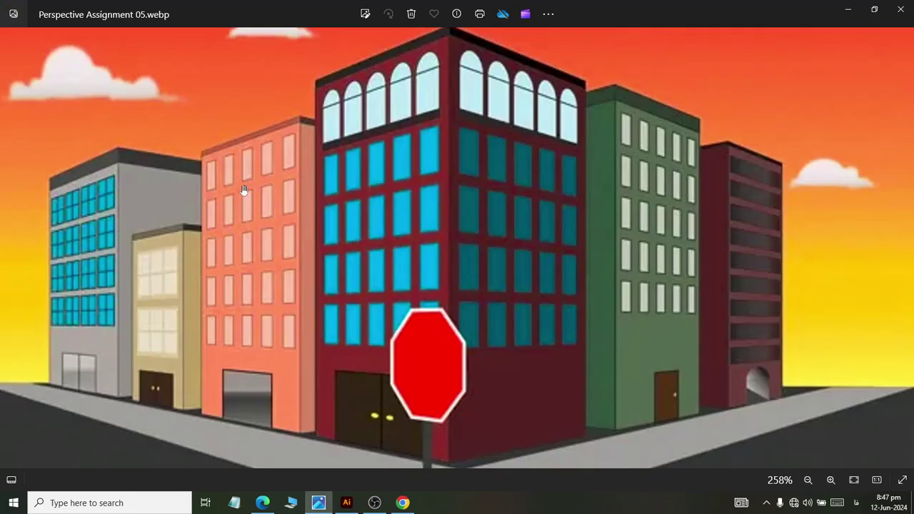
{"action": "key", "text": "alt+Tab"}
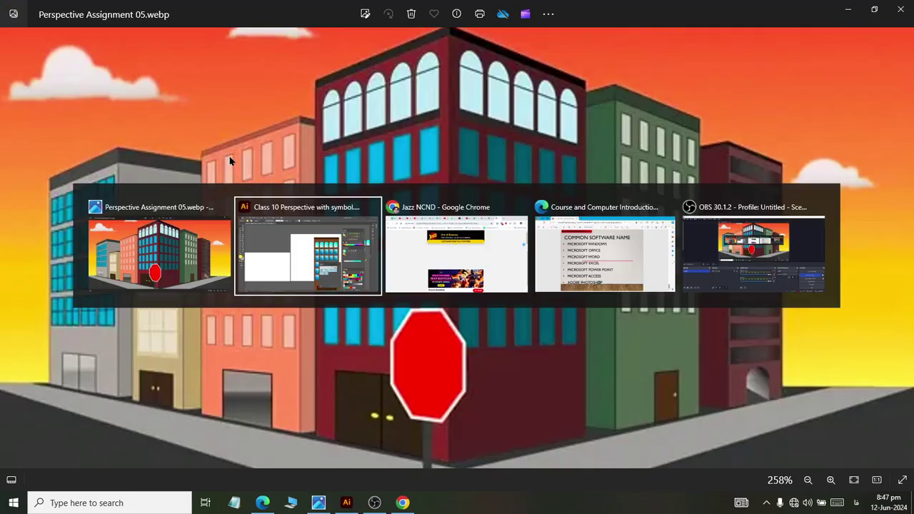
{"action": "scroll", "coordinate": [410, 151], "scroll_direction": "down", "scroll_amount": 4}
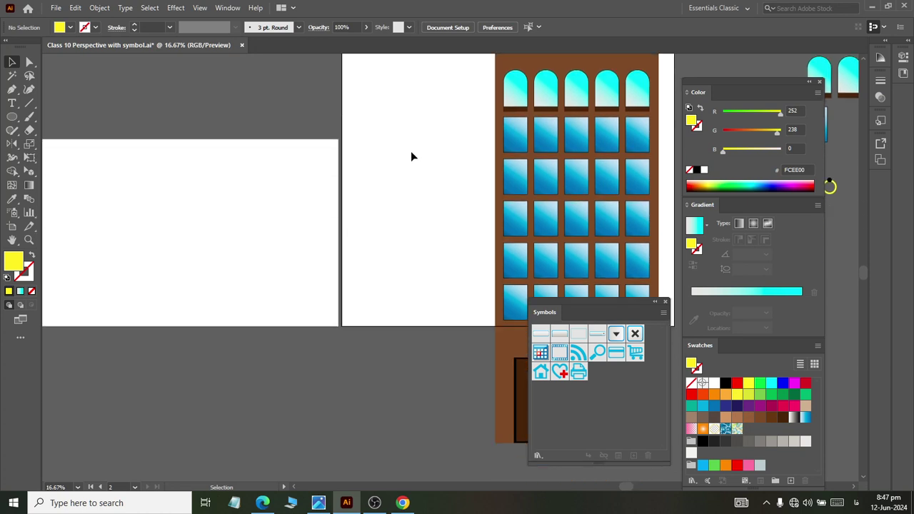
Widen Artboard 2 to the right to 4475 px with the Artboard tool
{"action": "scroll", "coordinate": [421, 149], "scroll_direction": "up", "scroll_amount": 3}
{"action": "left_click_drag", "start_coordinate": [447, 101], "coordinate": [593, 474]}
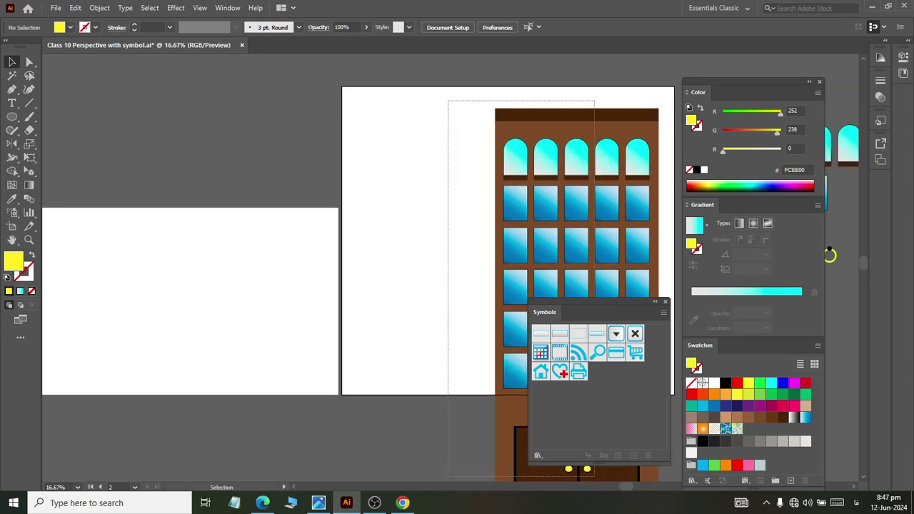
{"action": "scroll", "coordinate": [405, 349], "scroll_direction": "down", "scroll_amount": 3}
{"action": "key", "text": "ctrl+minus"}
{"action": "key", "text": "ctrl+minus"}
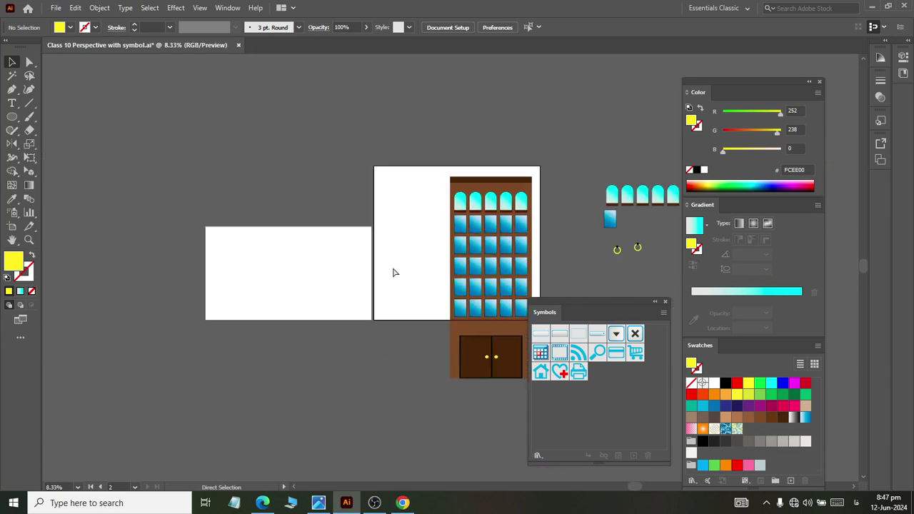
{"action": "left_click", "coordinate": [12, 227]}
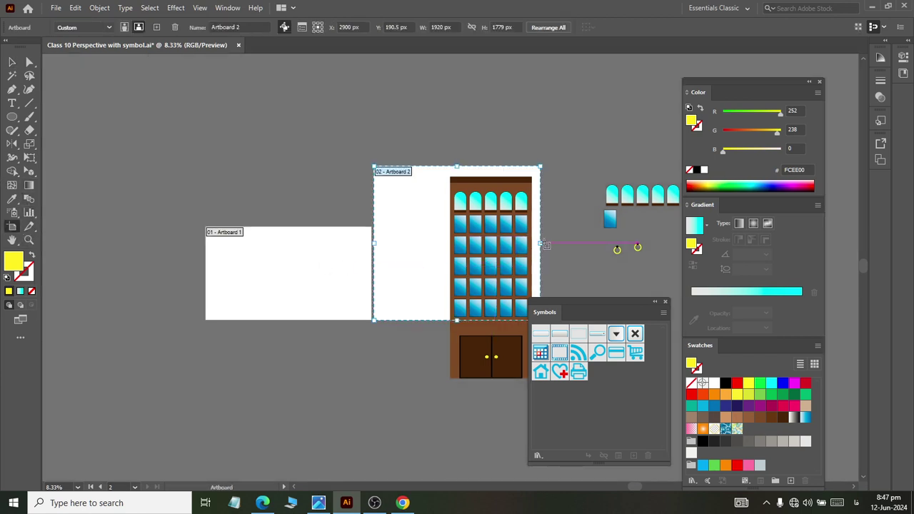
{"action": "left_click_drag", "start_coordinate": [542, 243], "coordinate": [678, 242]}
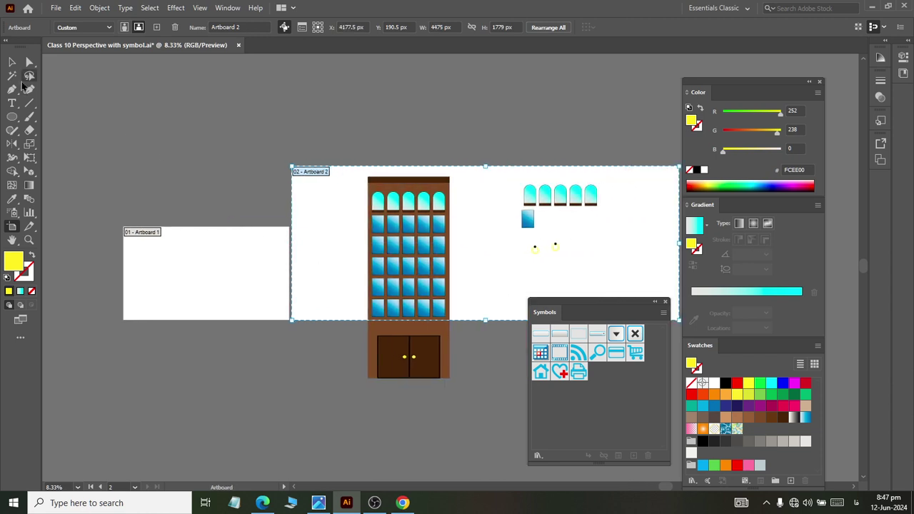
{"action": "left_click", "coordinate": [12, 63]}
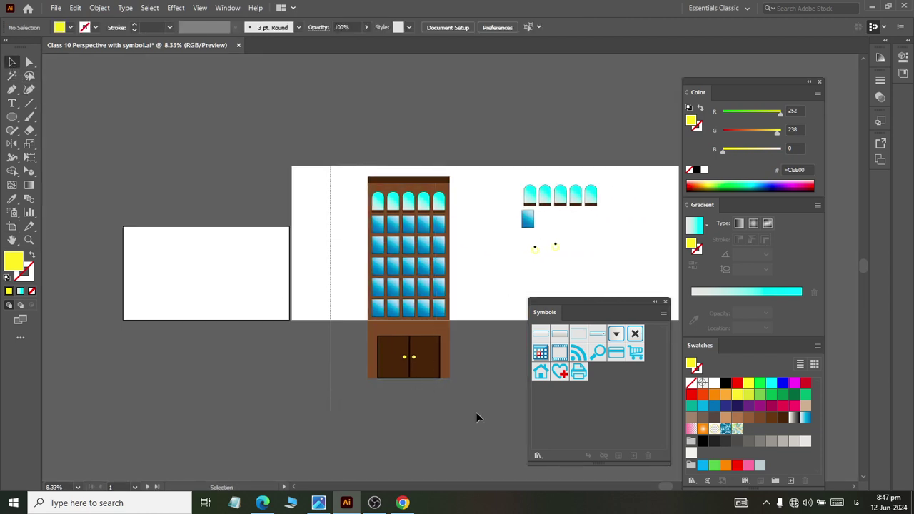
Alt-drag a duplicate of the whole building beside the original
{"action": "left_click_drag", "start_coordinate": [475, 412], "coordinate": [361, 172]}
{"action": "mouse_move", "coordinate": [431, 269]}
{"action": "left_mouse_down"}
{"action": "mouse_move", "coordinate": [488, 269]}
{"action": "mouse_move", "coordinate": [382, 268]}
{"action": "left_mouse_up"}
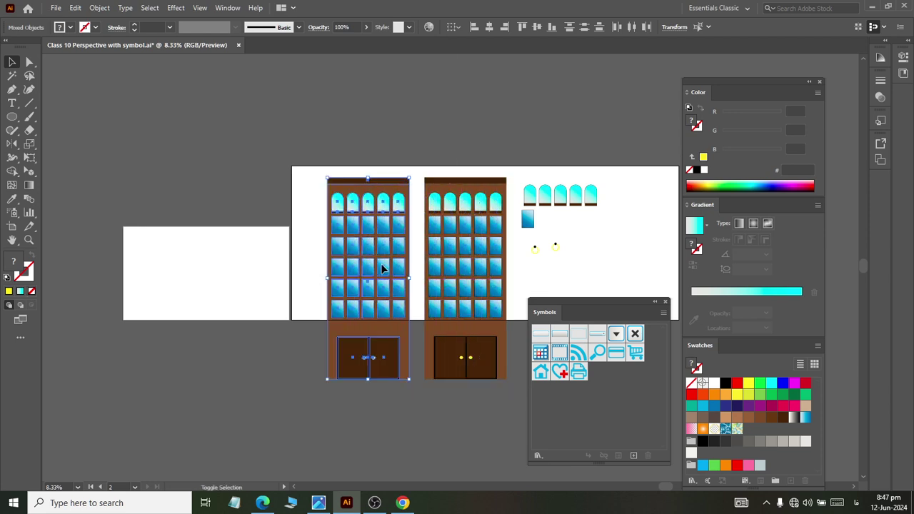
{"action": "left_click", "coordinate": [387, 418]}
{"action": "scroll", "coordinate": [378, 236], "scroll_direction": "up", "scroll_amount": 2}
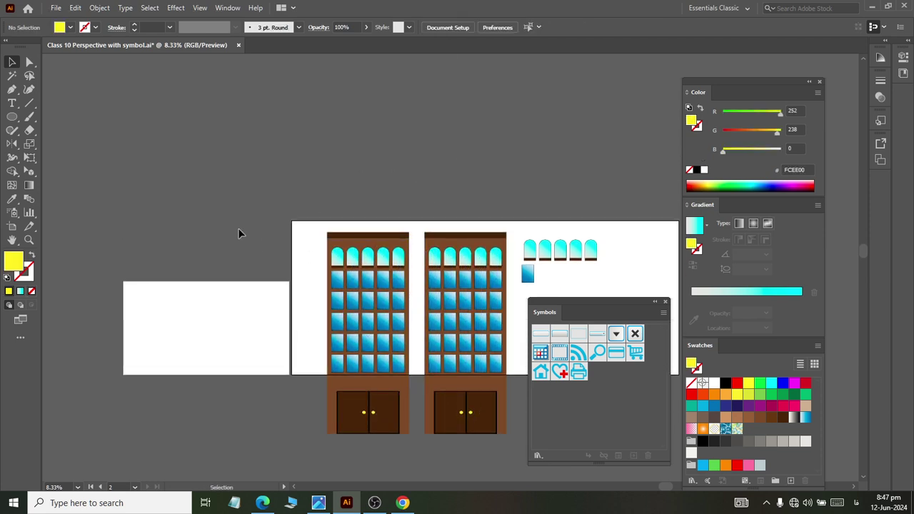
{"action": "scroll", "coordinate": [310, 253], "scroll_direction": "up", "scroll_amount": 1, "text": "alt"}
{"action": "left_click", "coordinate": [29, 61]}
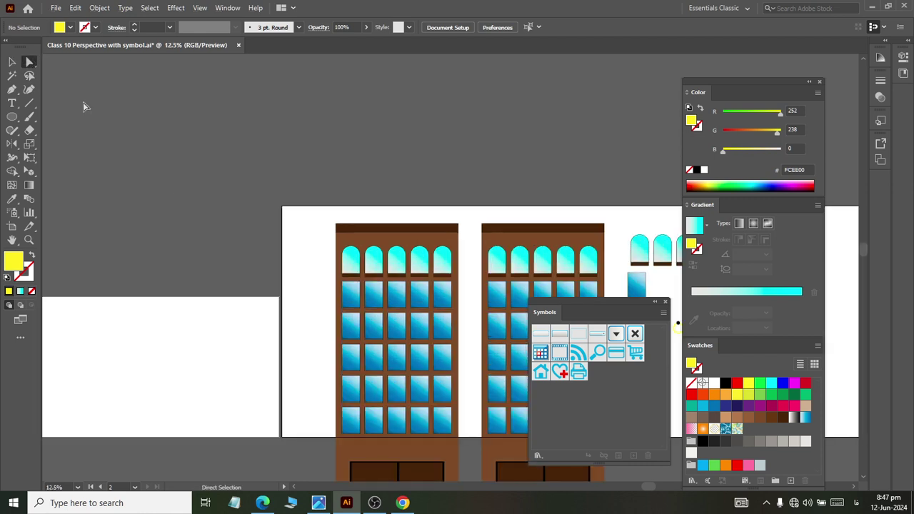
{"action": "left_click", "coordinate": [12, 63]}
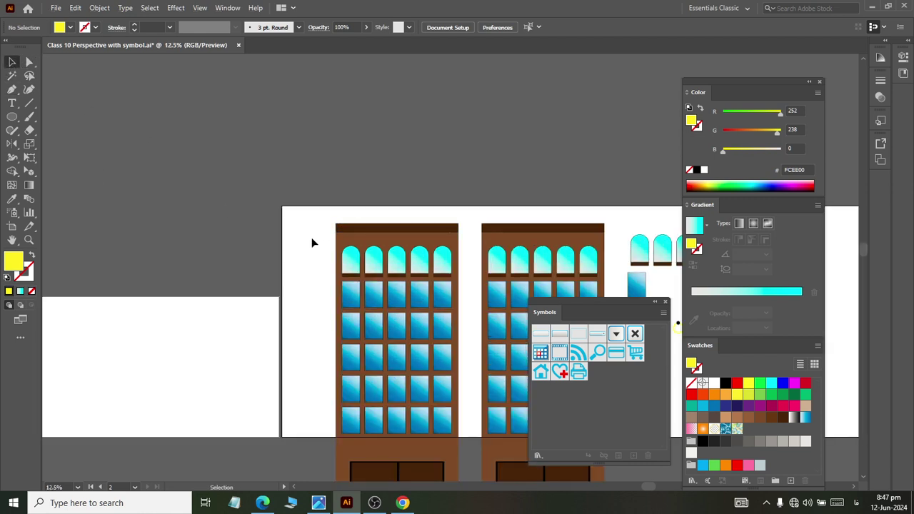
{"action": "left_click", "coordinate": [353, 262]}
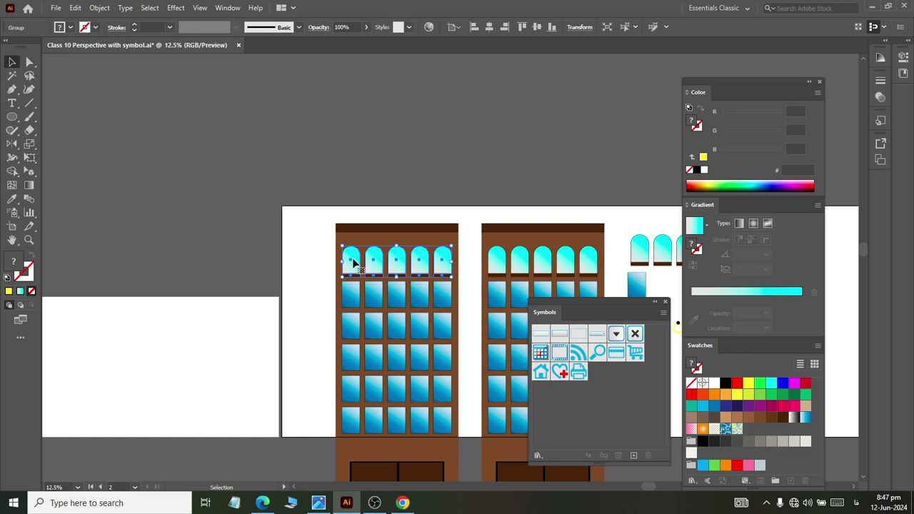
{"action": "key", "text": "Delete"}
{"action": "left_click", "coordinate": [399, 245]}
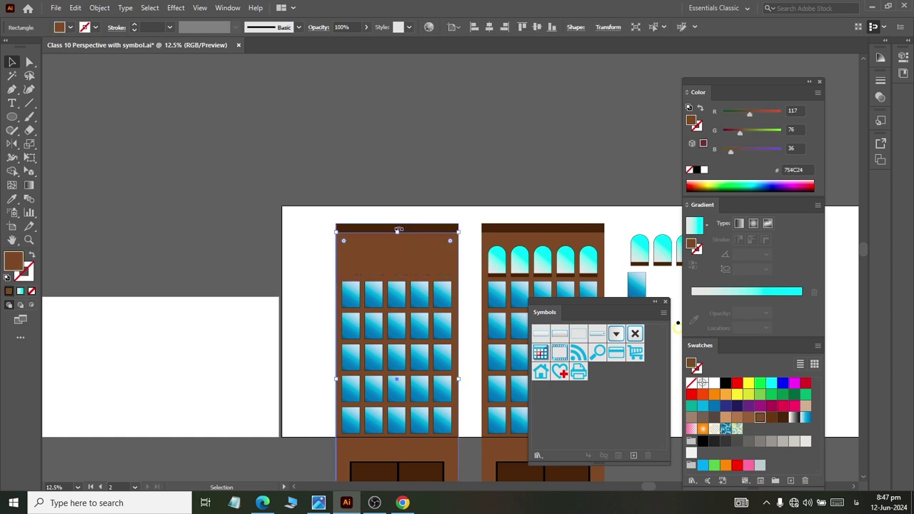
{"action": "left_click_drag", "start_coordinate": [397, 232], "coordinate": [394, 261]}
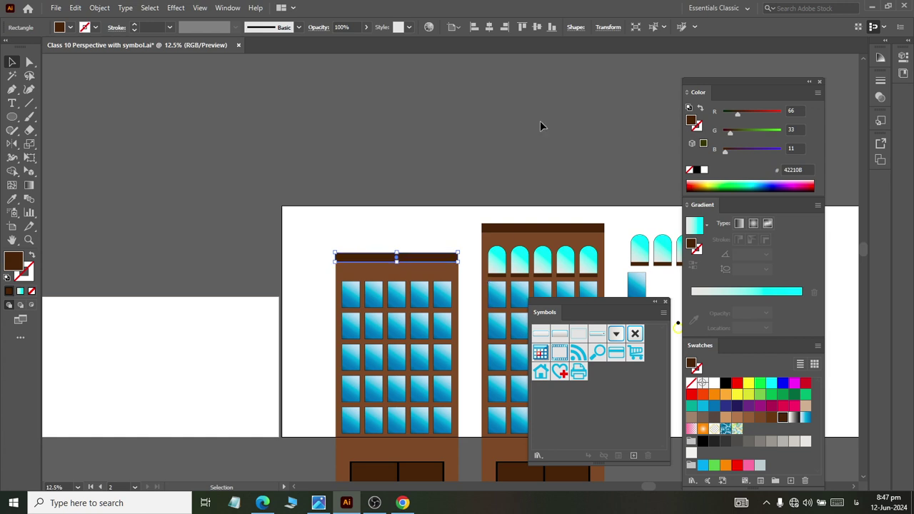
{"action": "left_click", "coordinate": [474, 330]}
{"action": "scroll", "coordinate": [435, 334], "scroll_direction": "up", "scroll_amount": 3}
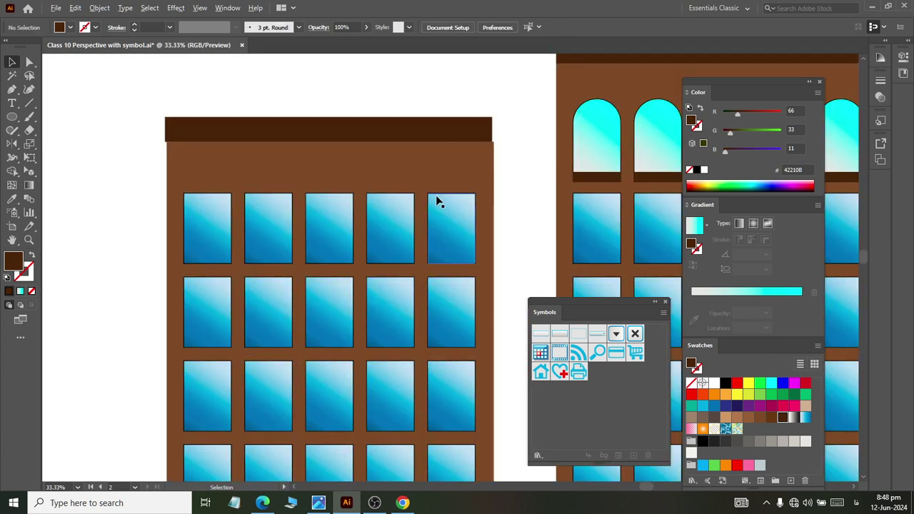
{"action": "left_click", "coordinate": [427, 123]}
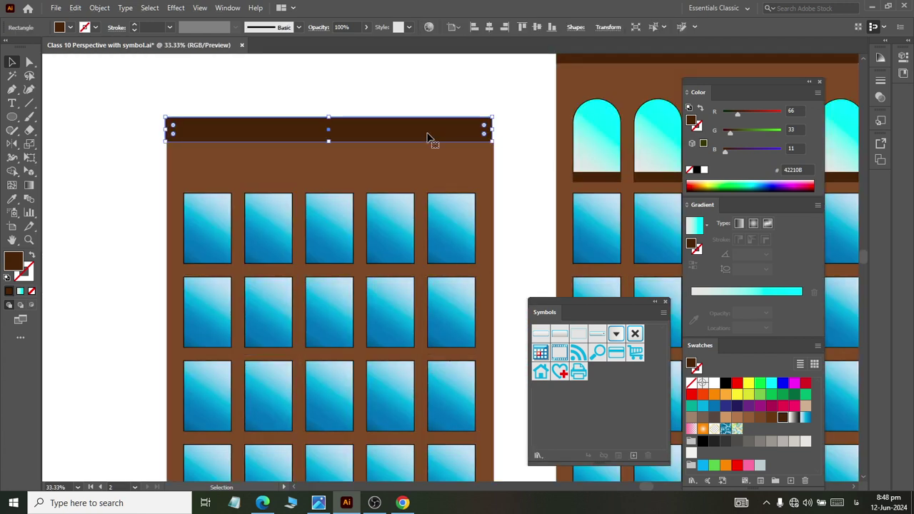
{"action": "left_click", "coordinate": [299, 98]}
{"action": "left_click", "coordinate": [272, 141]}
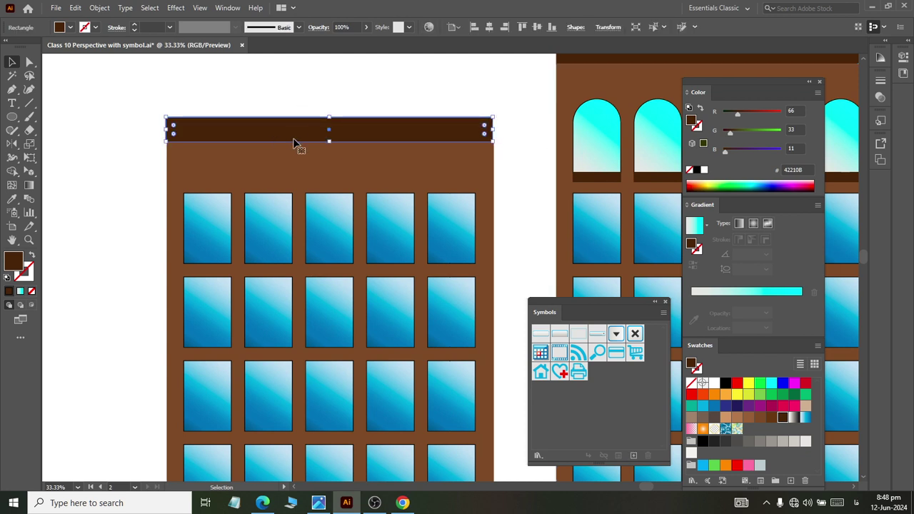
{"action": "scroll", "coordinate": [293, 138], "scroll_direction": "down", "scroll_amount": 3}
{"action": "scroll", "coordinate": [293, 138], "scroll_direction": "up", "scroll_amount": 3}
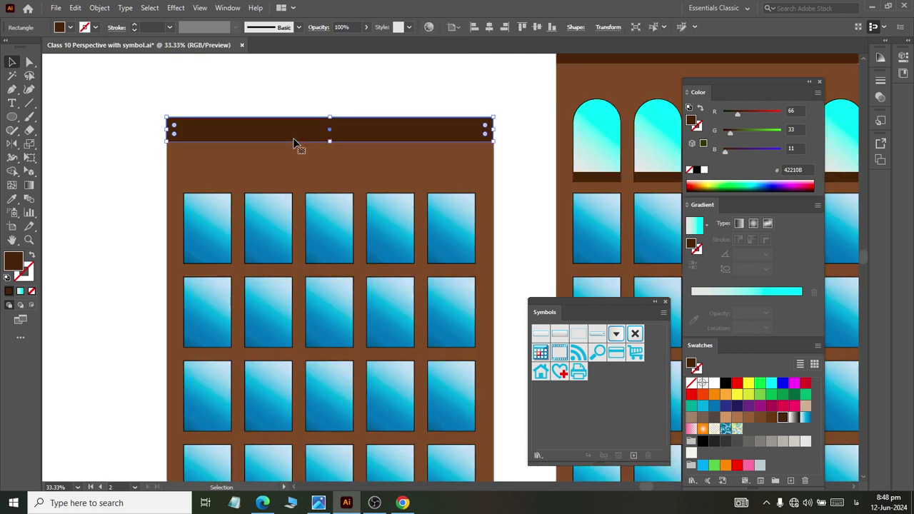
{"action": "left_click", "coordinate": [273, 74]}
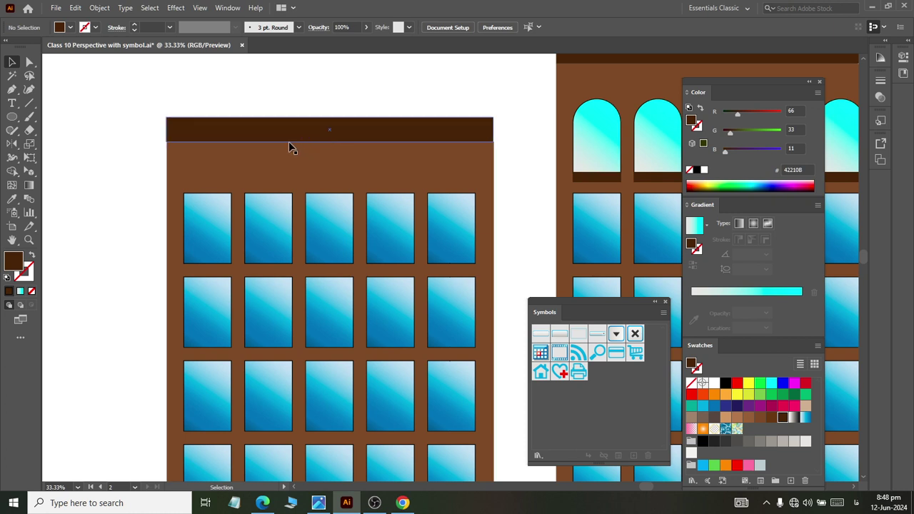
{"action": "left_click", "coordinate": [292, 134]}
{"action": "left_click", "coordinate": [296, 102]}
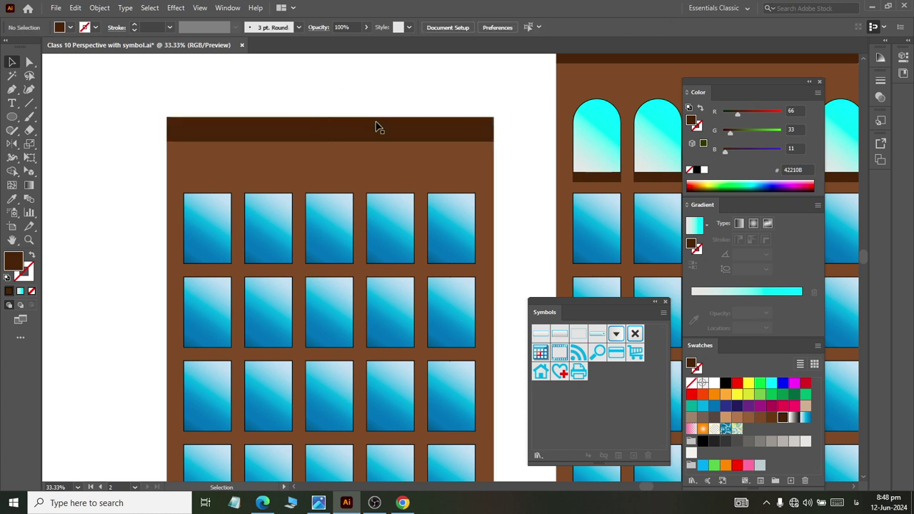
{"action": "scroll", "coordinate": [387, 261], "scroll_direction": "down", "scroll_amount": 3}
{"action": "scroll", "coordinate": [387, 260], "scroll_direction": "down", "scroll_amount": 3}
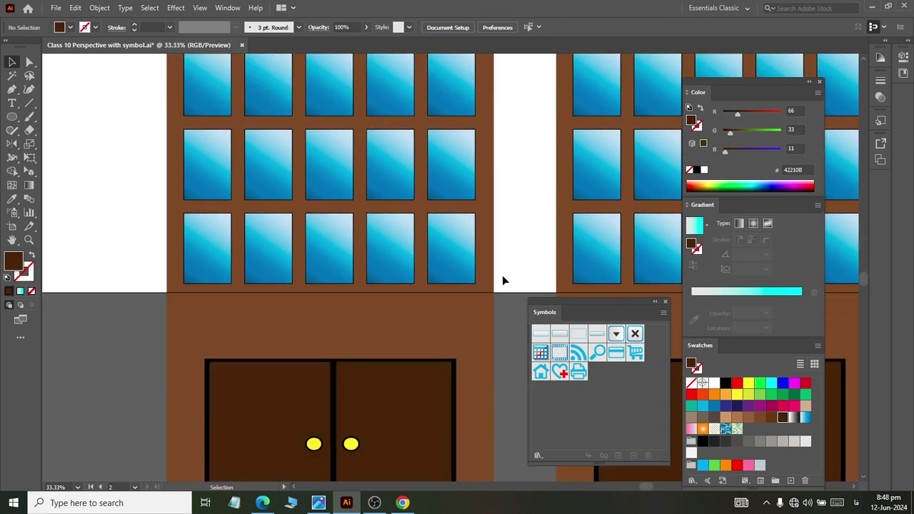
Fill the brown facade with 808080 gray after trying orange, teal and light gray
{"action": "left_click", "coordinate": [475, 298]}
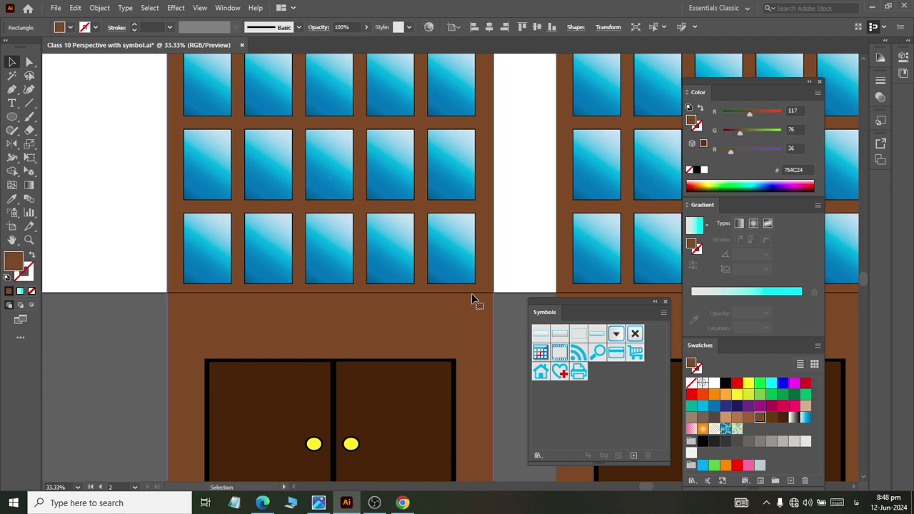
{"action": "left_click", "coordinate": [726, 395]}
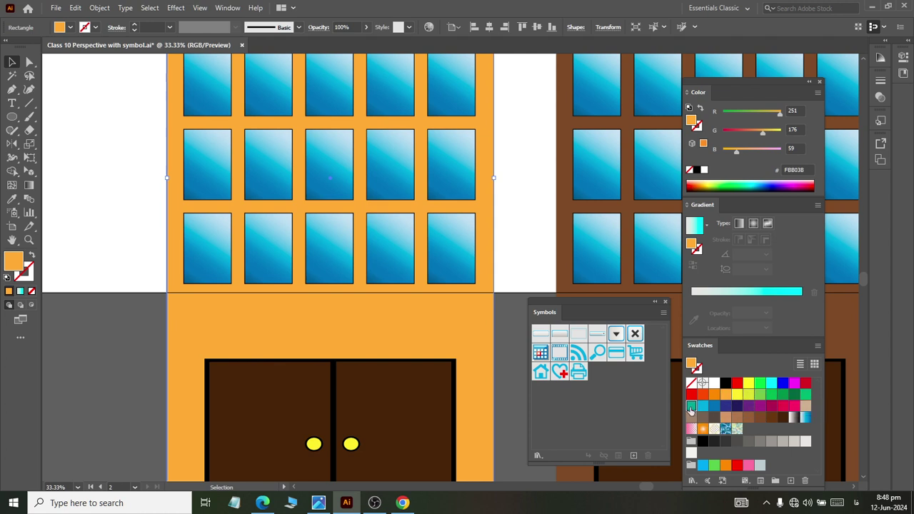
{"action": "left_click", "coordinate": [691, 405]}
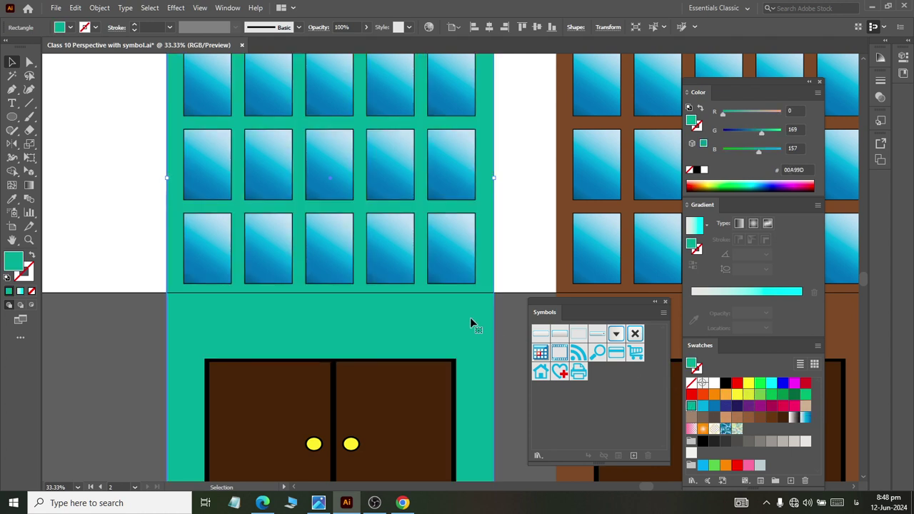
{"action": "left_click", "coordinate": [783, 443]}
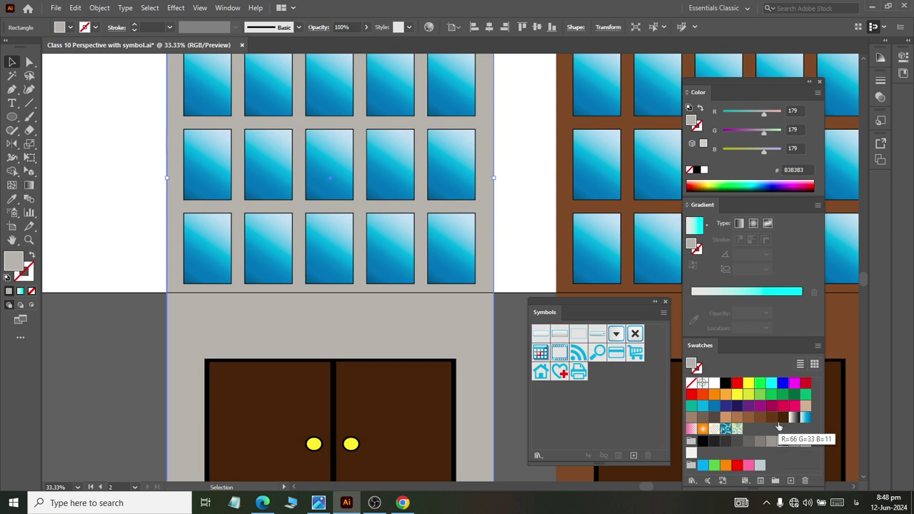
{"action": "left_click", "coordinate": [761, 442]}
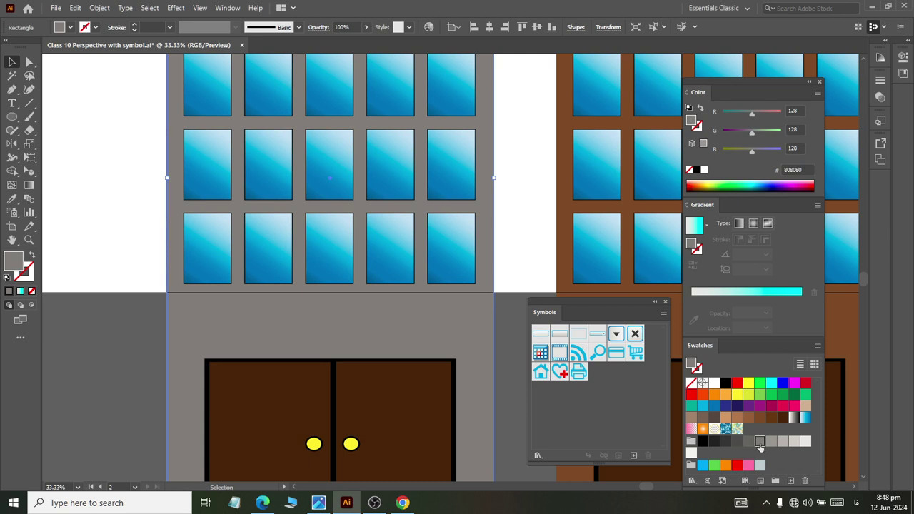
{"action": "scroll", "coordinate": [385, 341], "scroll_direction": "up", "scroll_amount": 2}
{"action": "scroll", "coordinate": [386, 341], "scroll_direction": "up", "scroll_amount": 2}
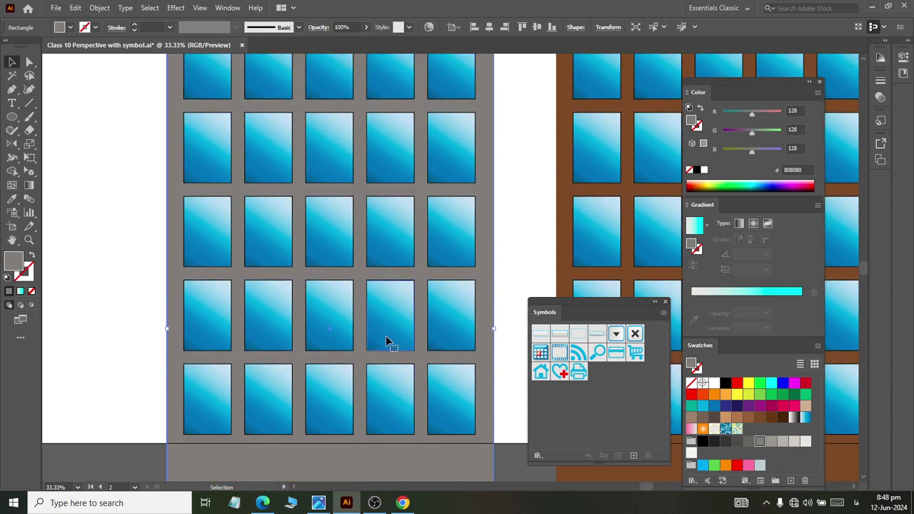
{"action": "scroll", "coordinate": [386, 342], "scroll_direction": "up", "scroll_amount": 1}
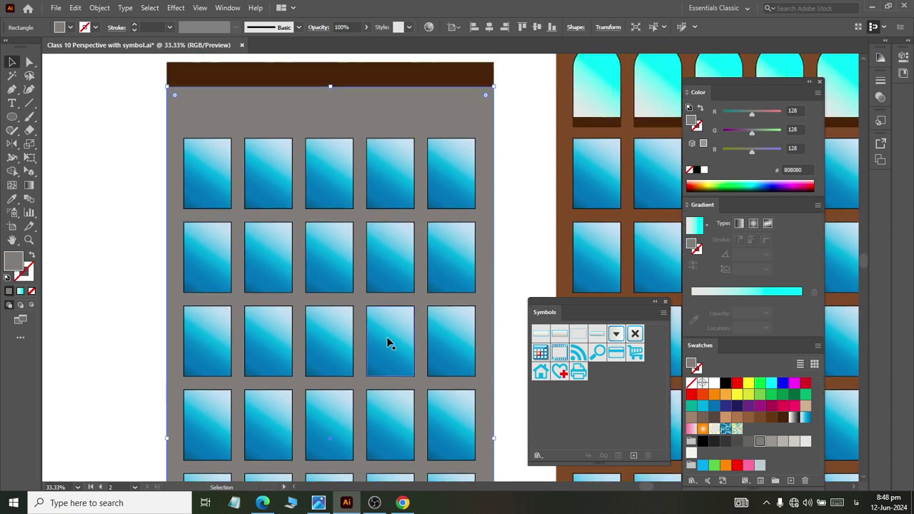
{"action": "scroll", "coordinate": [419, 307], "scroll_direction": "up", "scroll_amount": 3}
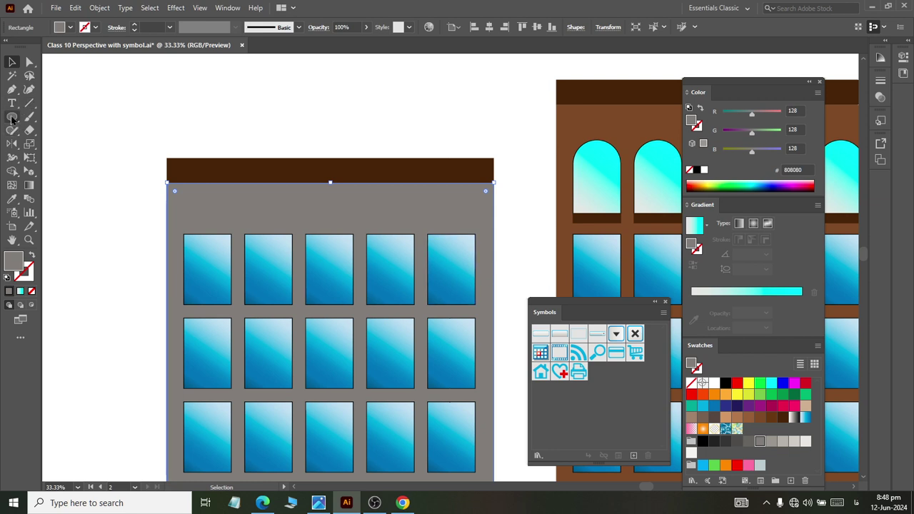
Draw a small mid-grey, strokeless rectangle on empty canvas below the building as the brick
{"action": "left_click_drag", "start_coordinate": [12, 117], "coordinate": [57, 143]}
{"action": "key", "text": "m"}
{"action": "scroll", "coordinate": [250, 201], "scroll_direction": "down", "scroll_amount": 3}
{"action": "scroll", "coordinate": [250, 200], "scroll_direction": "down", "scroll_amount": 3}
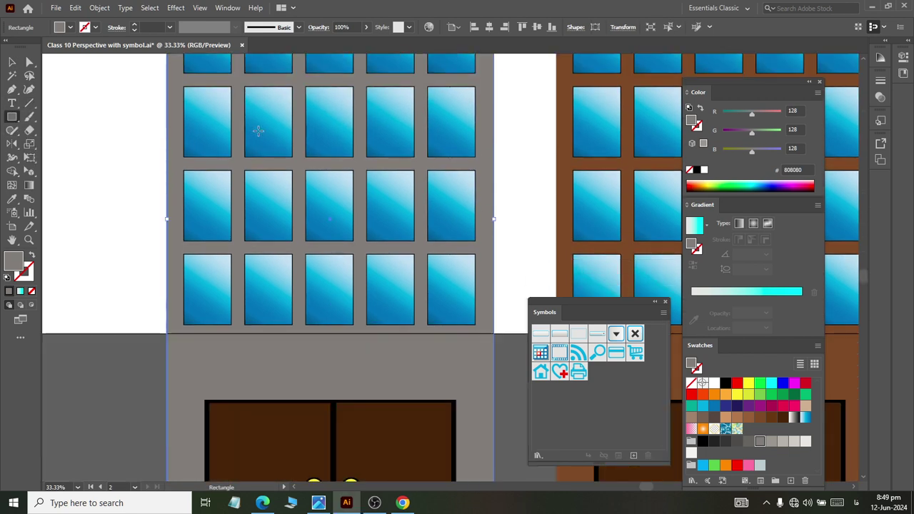
{"action": "scroll", "coordinate": [250, 200], "scroll_direction": "down", "scroll_amount": 3}
{"action": "scroll", "coordinate": [250, 201], "scroll_direction": "down", "scroll_amount": 3}
{"action": "scroll", "coordinate": [250, 200], "scroll_direction": "down", "scroll_amount": 3}
{"action": "left_click_drag", "start_coordinate": [169, 216], "coordinate": [222, 238]}
{"action": "left_click", "coordinate": [12, 62]}
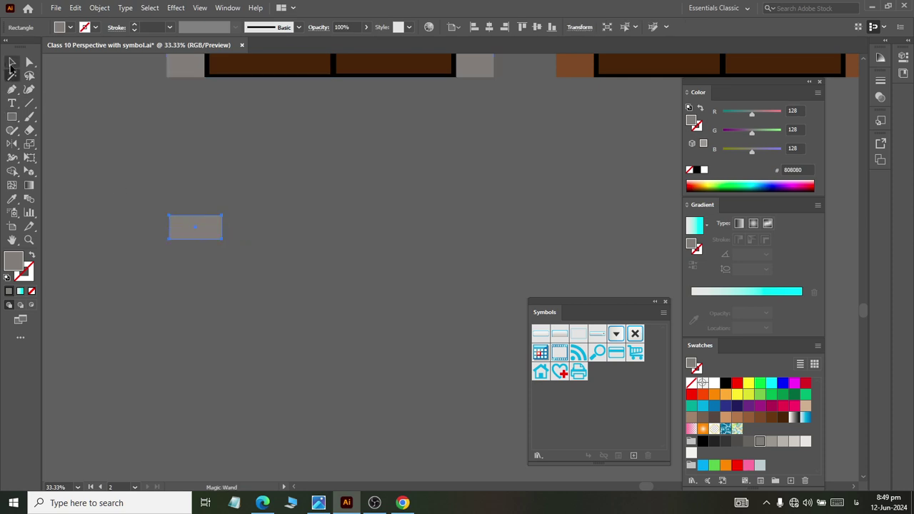
{"action": "scroll", "coordinate": [227, 266], "scroll_direction": "up", "scroll_amount": 2}
{"action": "scroll", "coordinate": [365, 204], "scroll_direction": "left", "scroll_amount": 5}
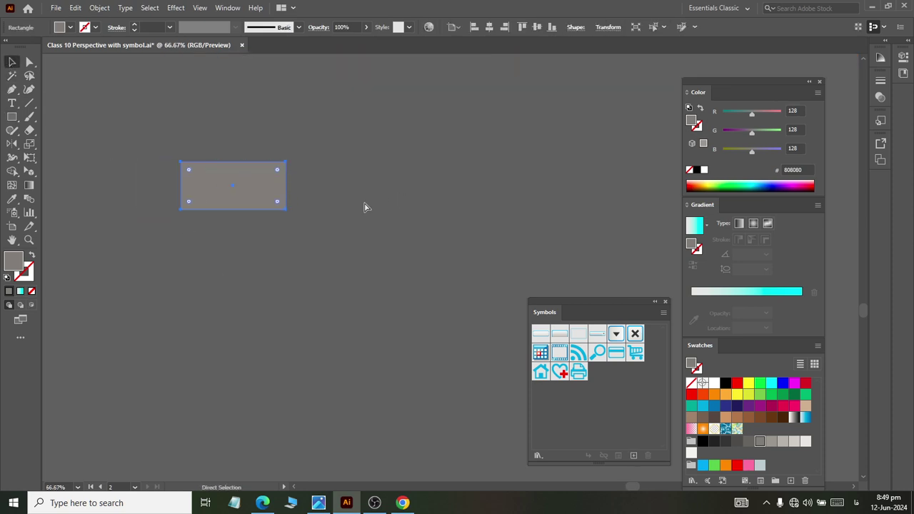
{"action": "scroll", "coordinate": [365, 205], "scroll_direction": "up", "scroll_amount": 1}
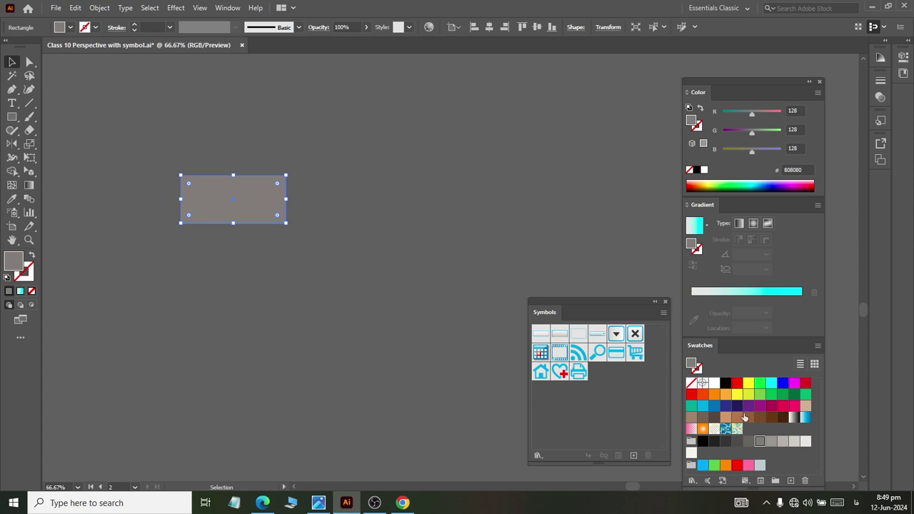
Fill the rectangle with a red gradient, with red stops at both slider ends
{"action": "left_click", "coordinate": [703, 395]}
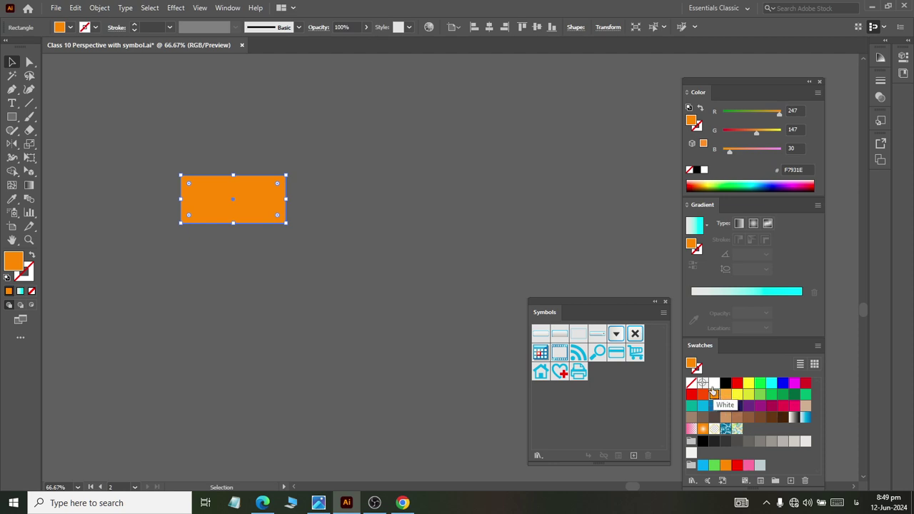
{"action": "mouse_move", "coordinate": [702, 394]}
{"action": "left_mouse_down"}
{"action": "mouse_move", "coordinate": [758, 310]}
{"action": "mouse_move", "coordinate": [771, 307]}
{"action": "mouse_move", "coordinate": [747, 309]}
{"action": "mouse_move", "coordinate": [807, 339]}
{"action": "left_mouse_up"}
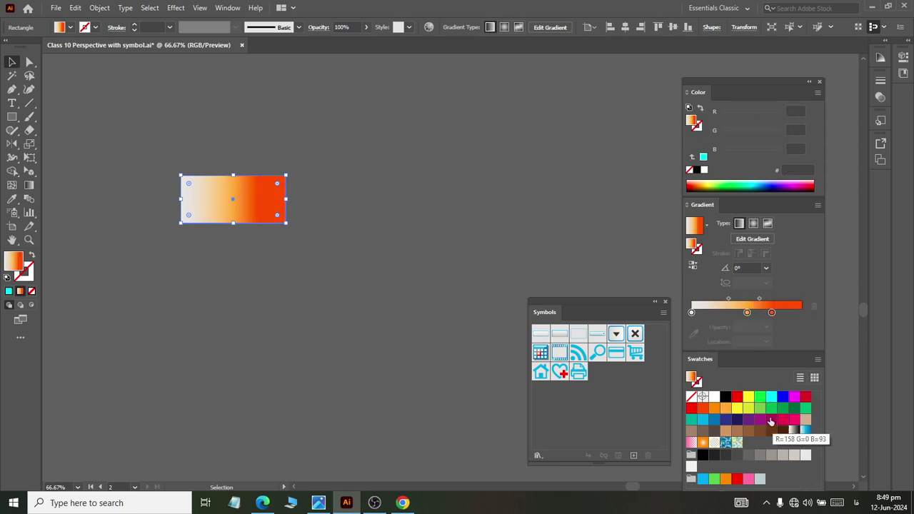
{"action": "mouse_move", "coordinate": [805, 396]}
{"action": "left_mouse_down"}
{"action": "mouse_move", "coordinate": [754, 313]}
{"action": "mouse_move", "coordinate": [701, 313]}
{"action": "left_mouse_up"}
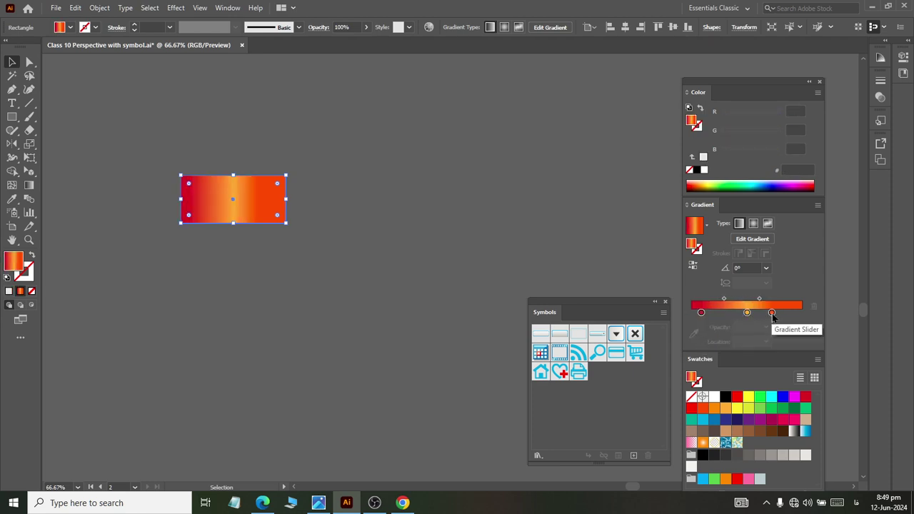
{"action": "left_click_drag", "start_coordinate": [771, 312], "coordinate": [743, 339]}
{"action": "left_click", "coordinate": [701, 313]}
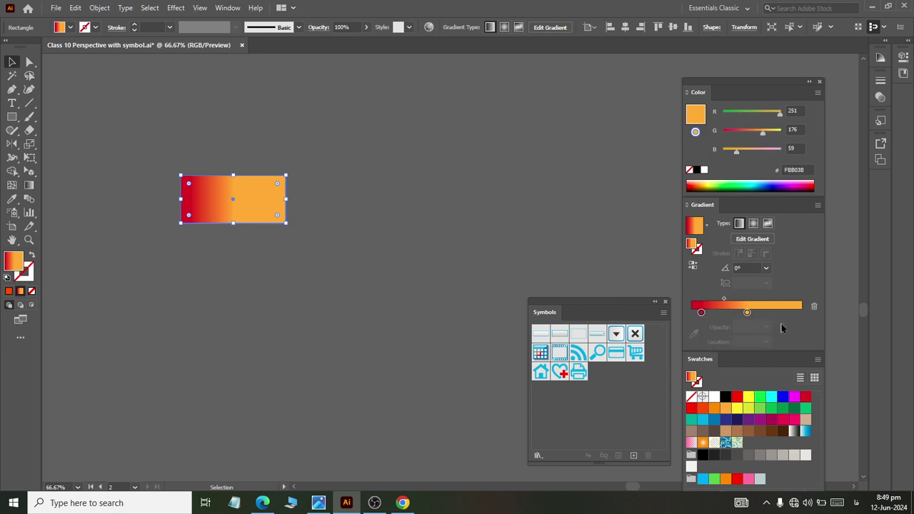
{"action": "left_click", "coordinate": [798, 312]}
{"action": "left_click", "coordinate": [799, 312]}
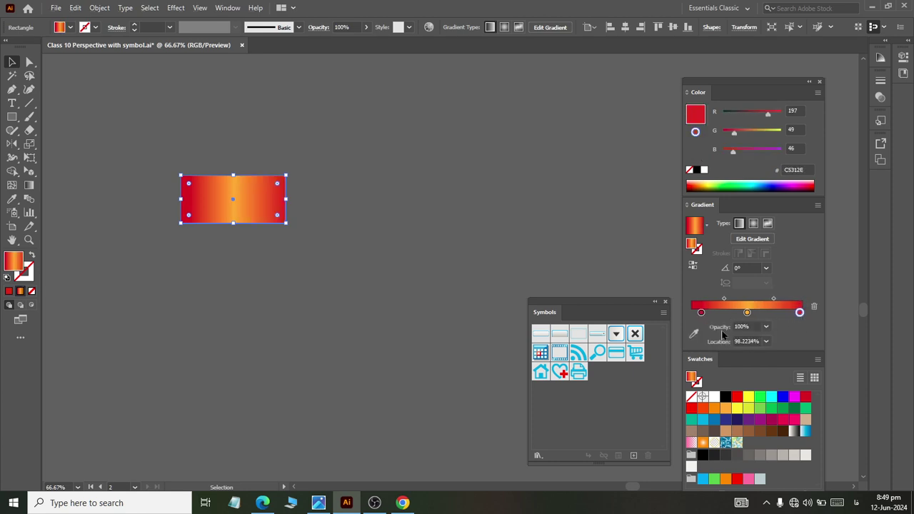
{"action": "left_click_drag", "start_coordinate": [701, 312], "coordinate": [691, 312]}
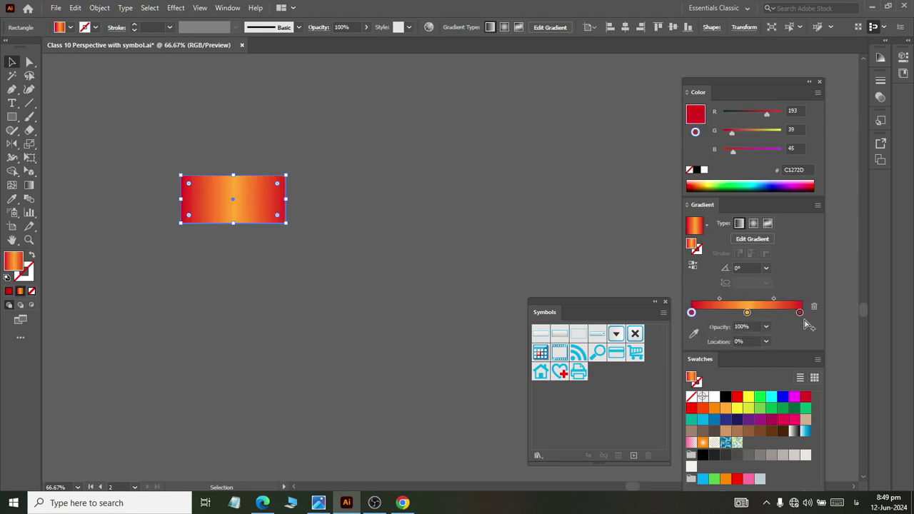
{"action": "left_click", "coordinate": [800, 313]}
{"action": "left_click_drag", "start_coordinate": [800, 318], "coordinate": [807, 317]}
Make the gradient vertical at 90° and add a full-brightness red middle stop at 49.49% using HSB
{"action": "left_click", "coordinate": [29, 185]}
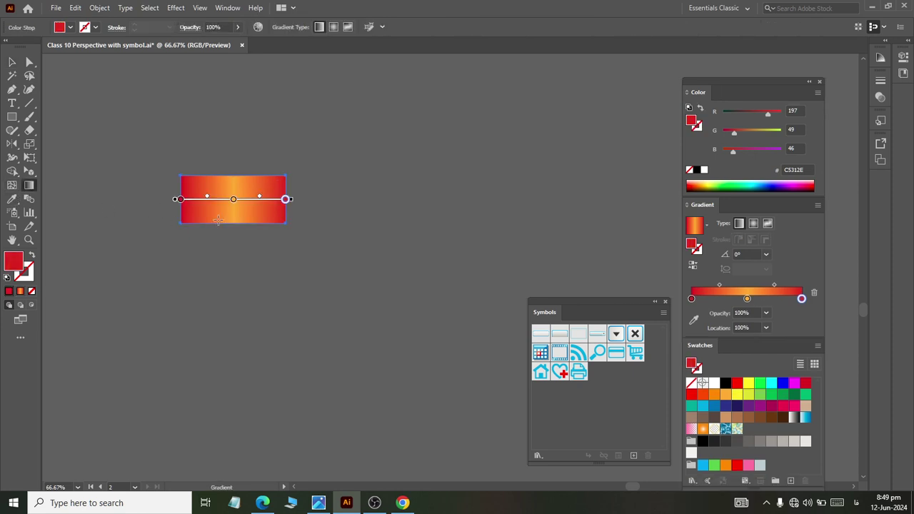
{"action": "left_click_drag", "start_coordinate": [233, 227], "coordinate": [232, 177]}
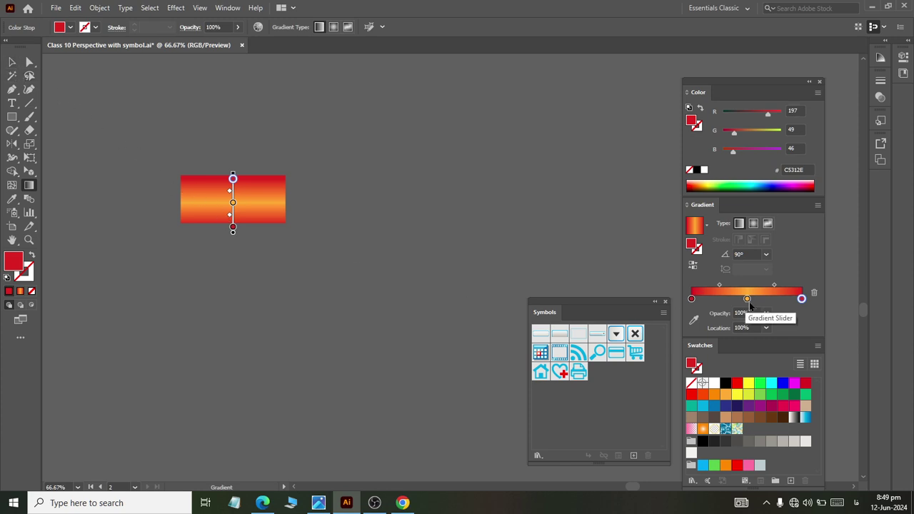
{"action": "left_click_drag", "start_coordinate": [747, 298], "coordinate": [749, 342]}
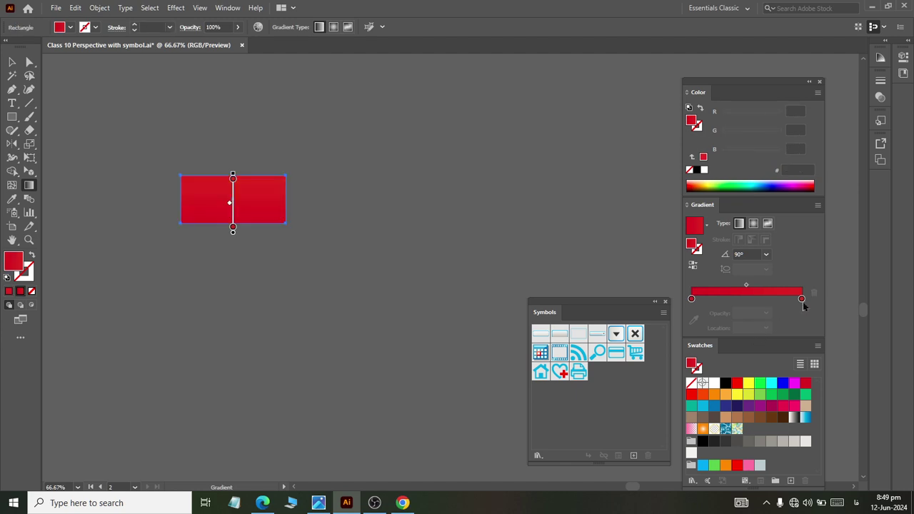
{"action": "left_click_drag", "start_coordinate": [789, 299], "coordinate": [745, 298]}
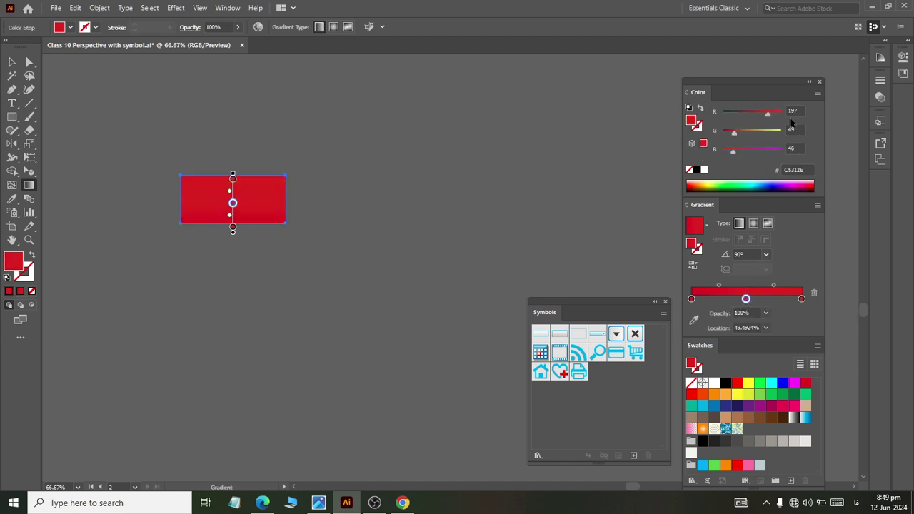
{"action": "left_click", "coordinate": [817, 93]}
{"action": "left_click", "coordinate": [789, 140]}
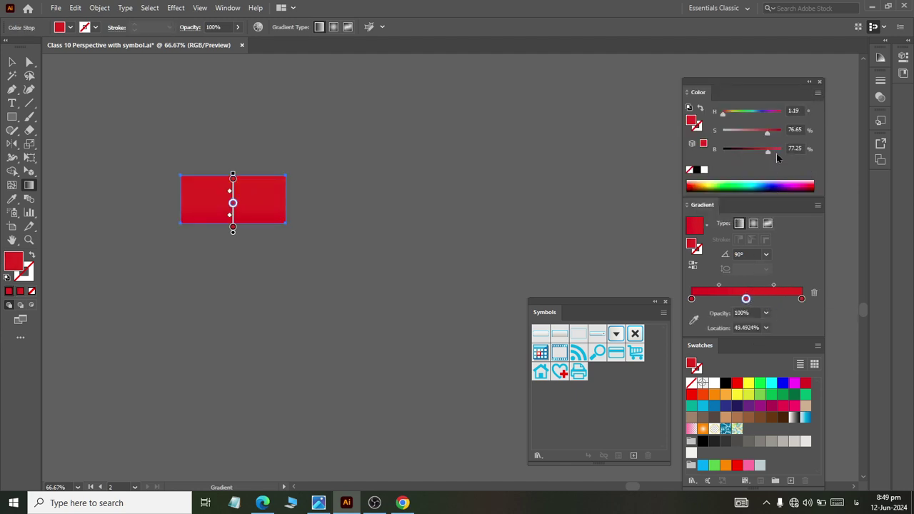
{"action": "left_click_drag", "start_coordinate": [778, 152], "coordinate": [763, 137]}
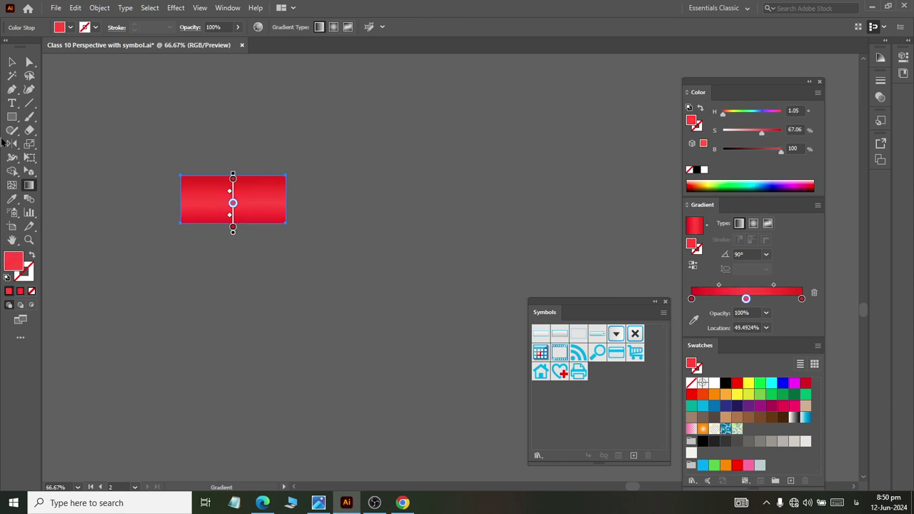
{"action": "left_click", "coordinate": [12, 62]}
{"action": "left_click", "coordinate": [257, 204]}
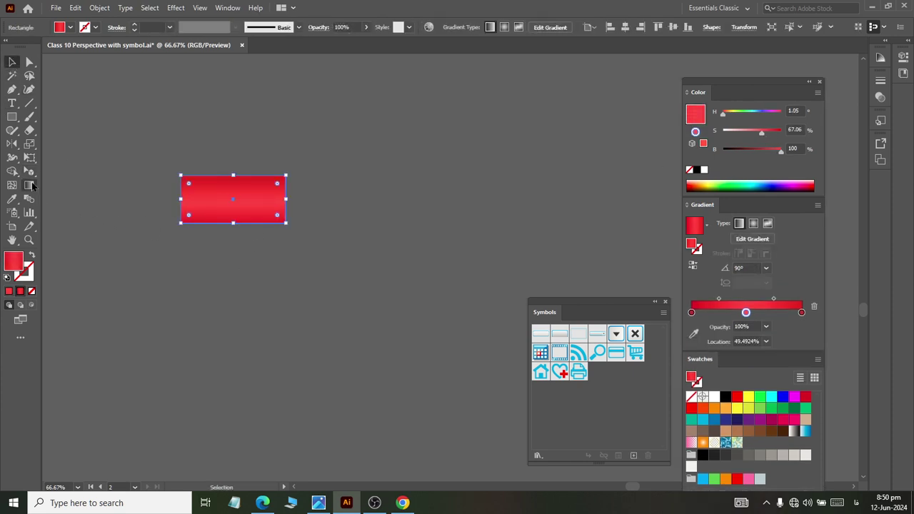
Round the rectangle's corners and resize it to about 145 by 66 px
{"action": "left_click", "coordinate": [12, 116]}
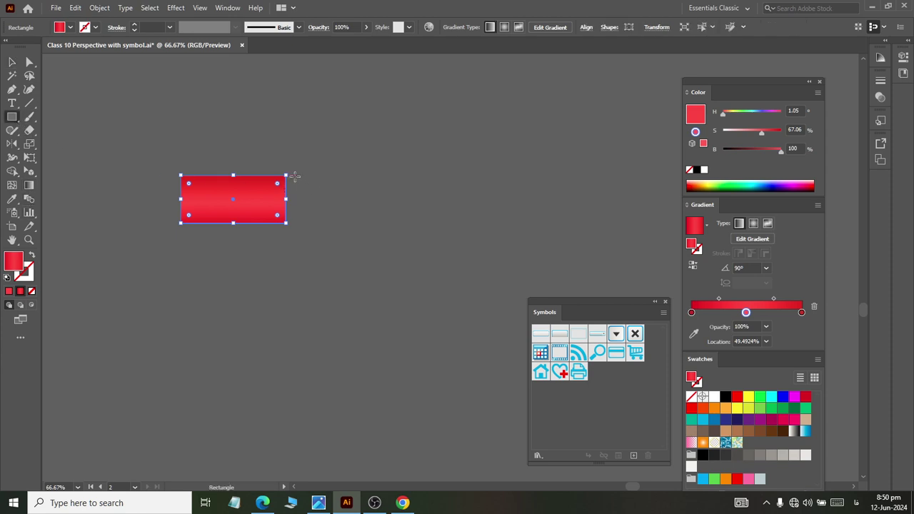
{"action": "left_click_drag", "start_coordinate": [279, 185], "coordinate": [307, 191]}
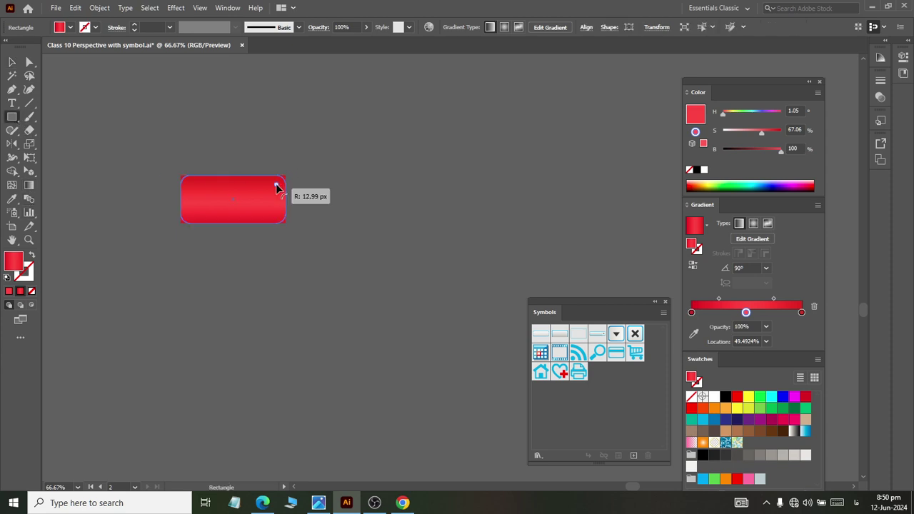
{"action": "left_click", "coordinate": [312, 199]}
{"action": "left_click", "coordinate": [12, 62]}
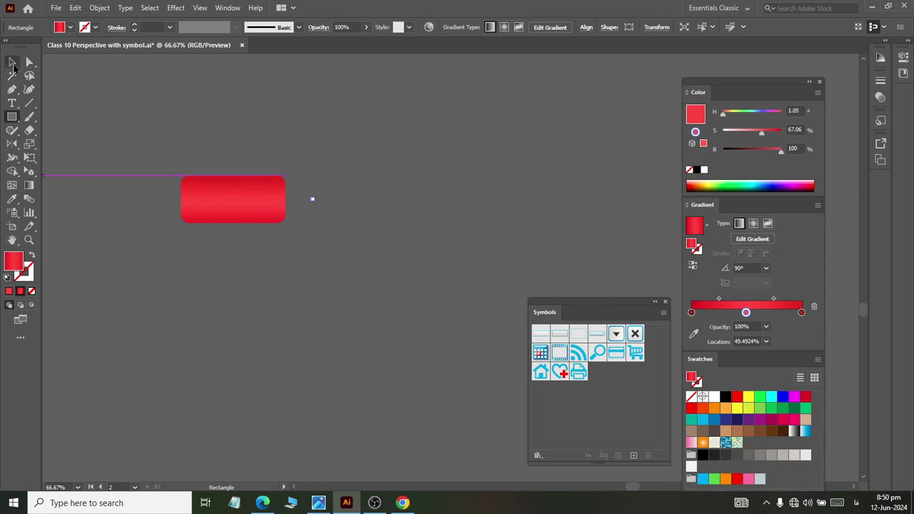
{"action": "left_click_drag", "start_coordinate": [221, 202], "coordinate": [221, 207]}
{"action": "left_click", "coordinate": [264, 270]}
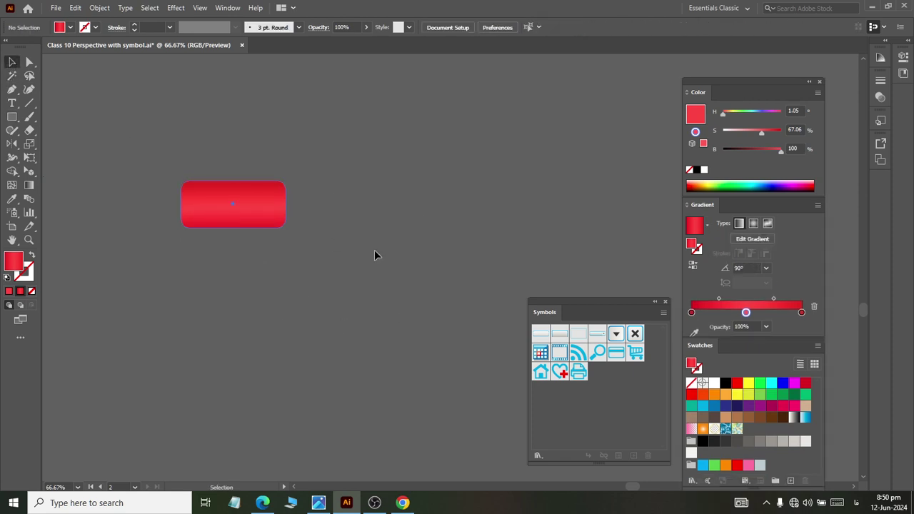
{"action": "left_click", "coordinate": [235, 210]}
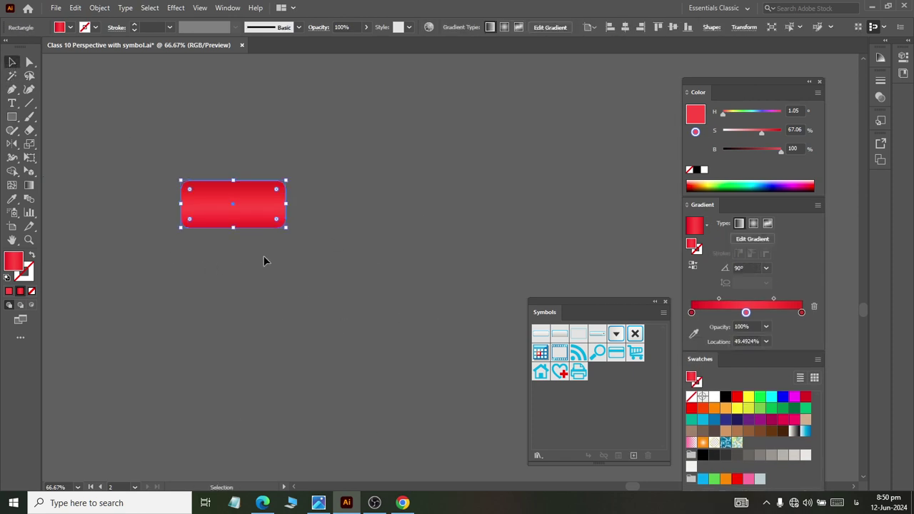
{"action": "left_click_drag", "start_coordinate": [287, 229], "coordinate": [285, 227]}
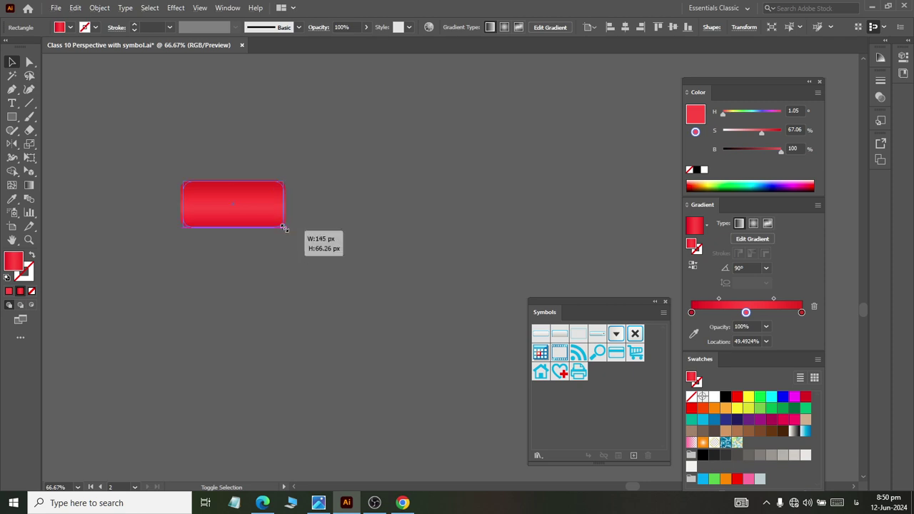
{"action": "left_click", "coordinate": [300, 245]}
Give the brick a brown outline and shrink the red gradient fill inside the brown edge
{"action": "key", "text": "ctrl+="}
{"action": "left_click", "coordinate": [227, 241]}
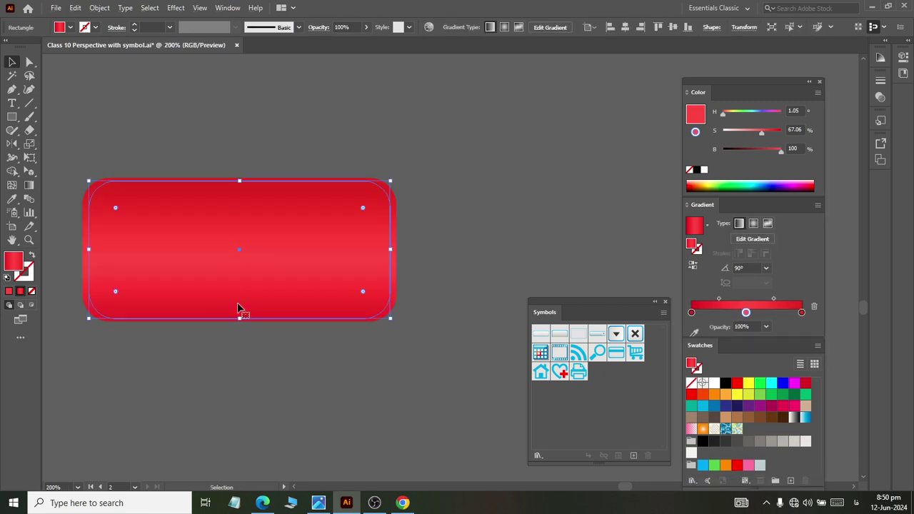
{"action": "left_click", "coordinate": [207, 349]}
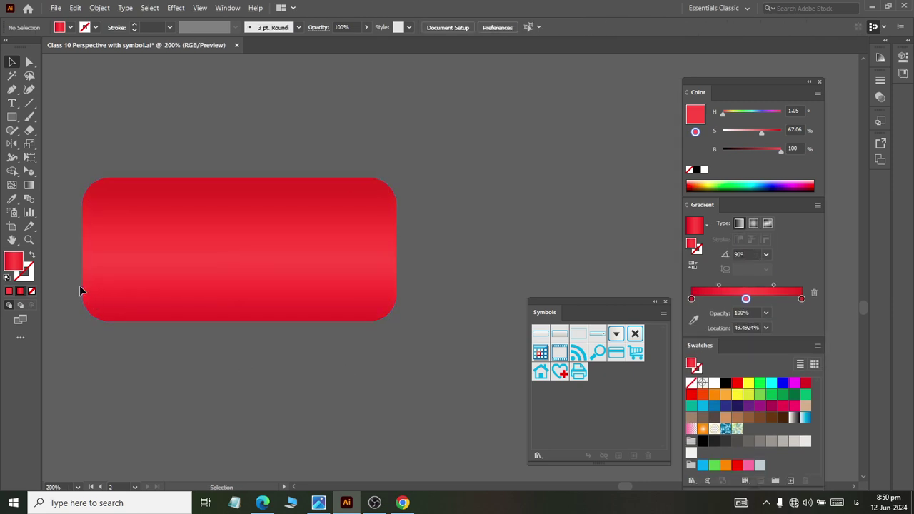
{"action": "left_click", "coordinate": [83, 283]}
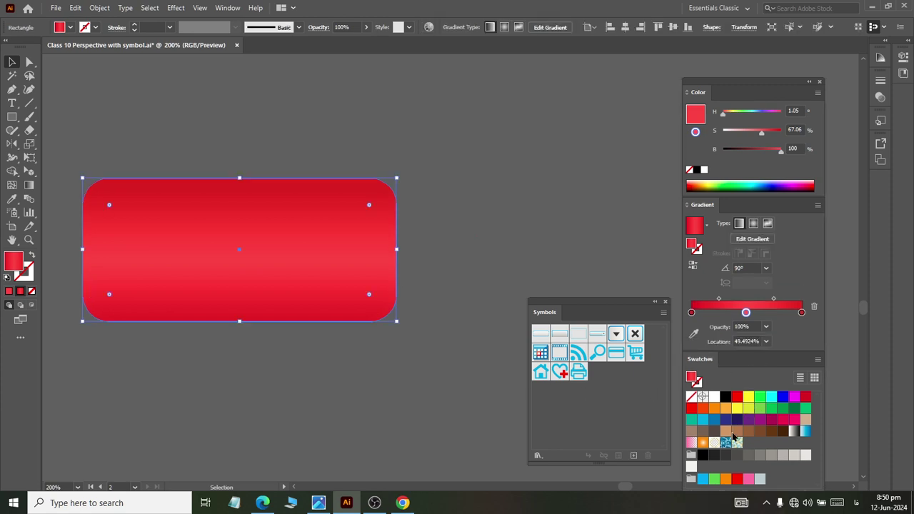
{"action": "left_click", "coordinate": [773, 431]}
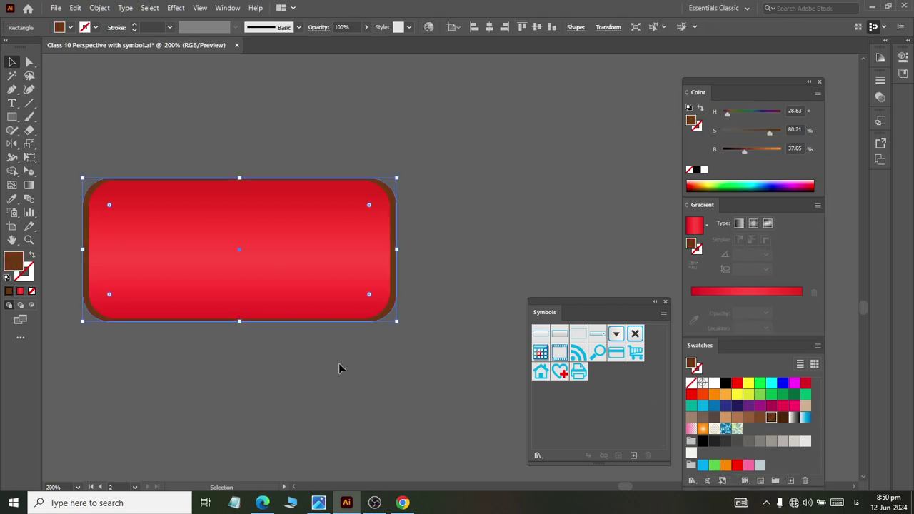
{"action": "left_click", "coordinate": [363, 394]}
{"action": "left_click", "coordinate": [309, 291]}
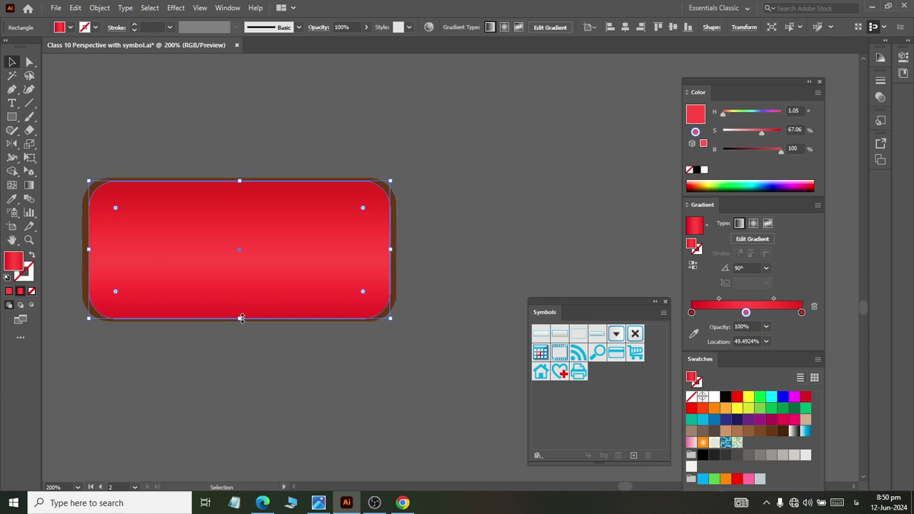
{"action": "left_click_drag", "start_coordinate": [242, 317], "coordinate": [242, 313]}
{"action": "left_click", "coordinate": [310, 381]}
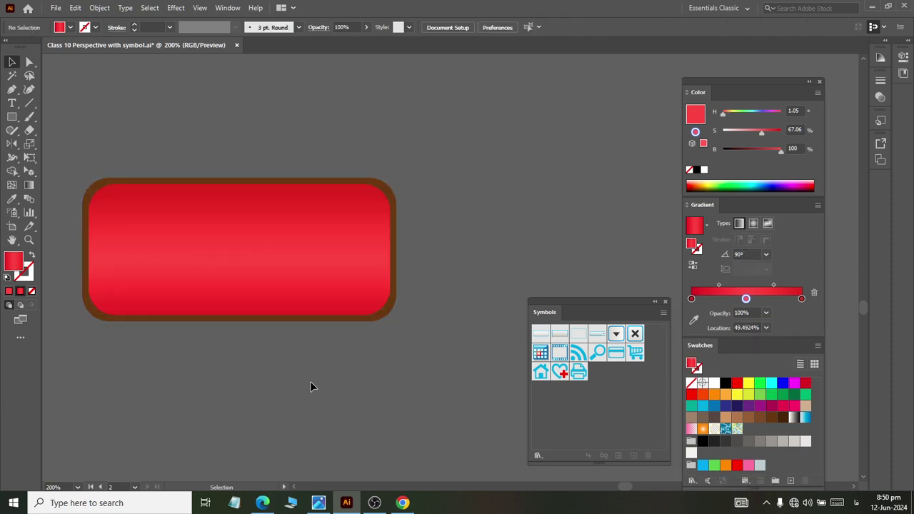
Group the brick's parts into one object and select the whole group
{"action": "scroll", "coordinate": [322, 250], "scroll_direction": "down", "scroll_amount": 2}
{"action": "left_click", "coordinate": [321, 254]}
{"action": "right_click", "coordinate": [320, 254]}
{"action": "mouse_move", "coordinate": [356, 191]}
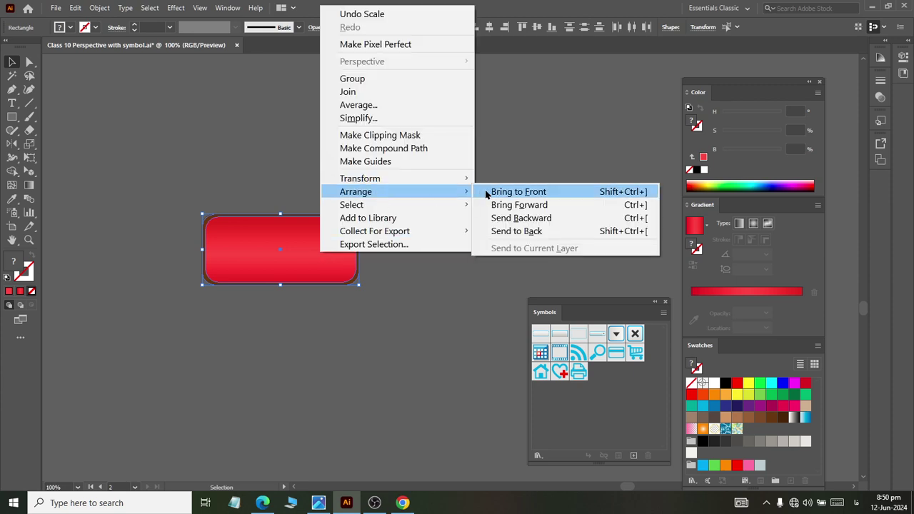
{"action": "left_click", "coordinate": [418, 84]}
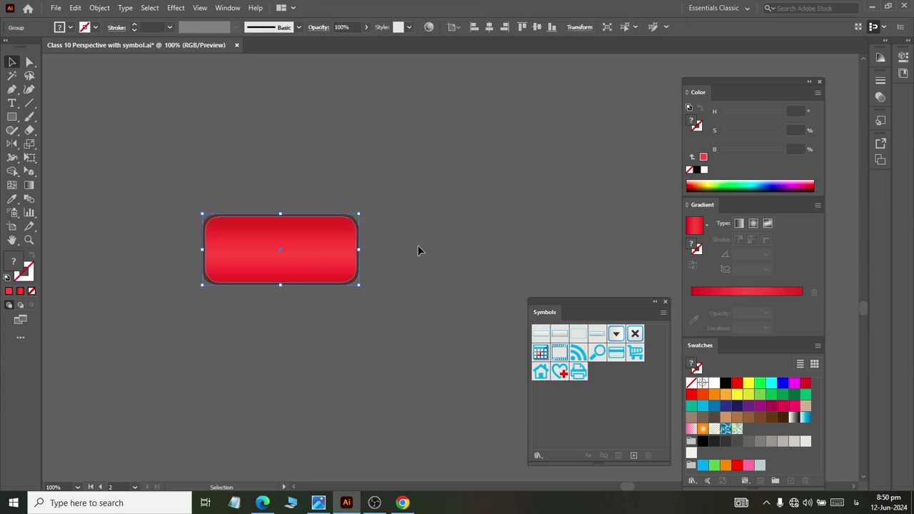
{"action": "left_click", "coordinate": [440, 267]}
{"action": "scroll", "coordinate": [441, 268], "scroll_direction": "down", "scroll_amount": 2}
{"action": "left_click_drag", "start_coordinate": [324, 319], "coordinate": [346, 282]}
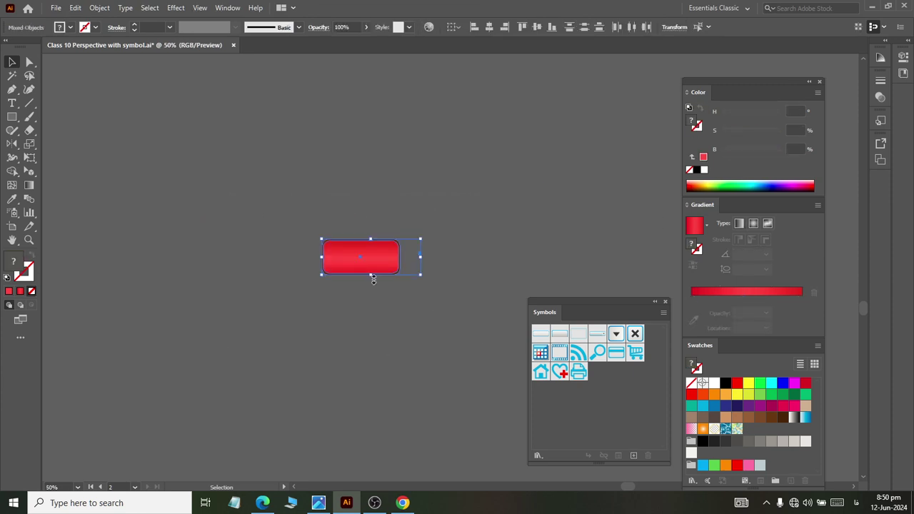
{"action": "left_click", "coordinate": [409, 273]}
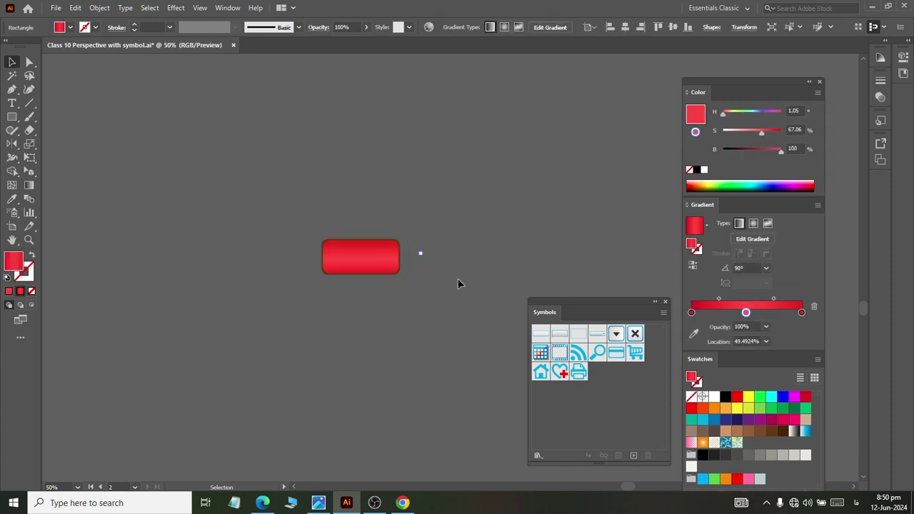
{"action": "left_click_drag", "start_coordinate": [332, 215], "coordinate": [393, 310]}
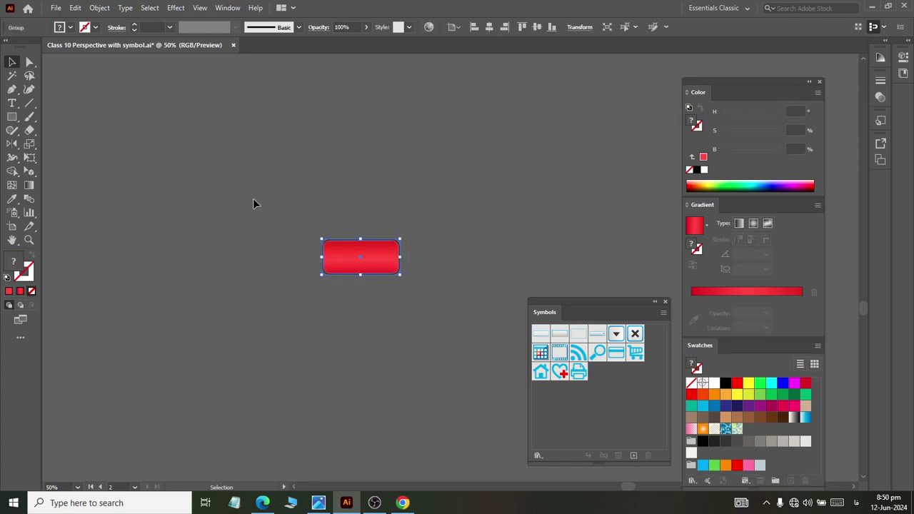
{"action": "left_click_drag", "start_coordinate": [291, 215], "coordinate": [473, 330]}
Make a new pattern from the brick using the Pattern Options panel
{"action": "left_click", "coordinate": [227, 8]}
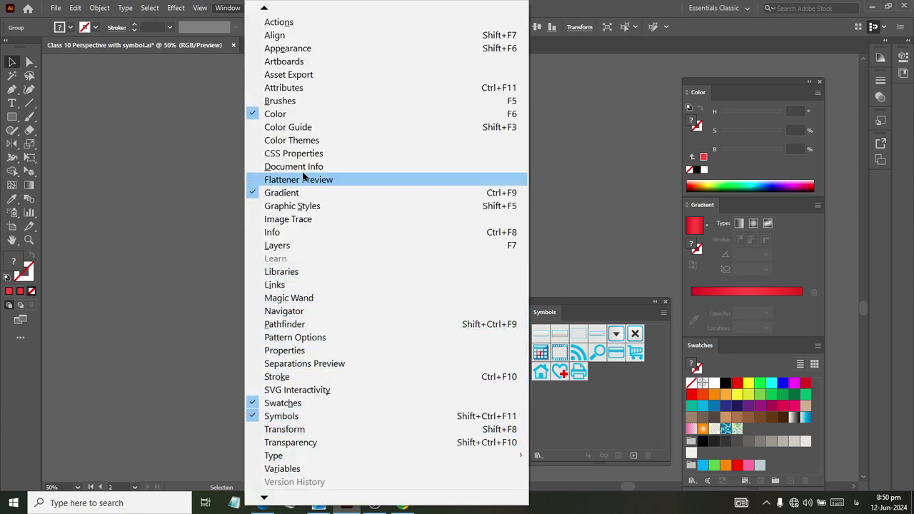
{"action": "left_click", "coordinate": [311, 337]}
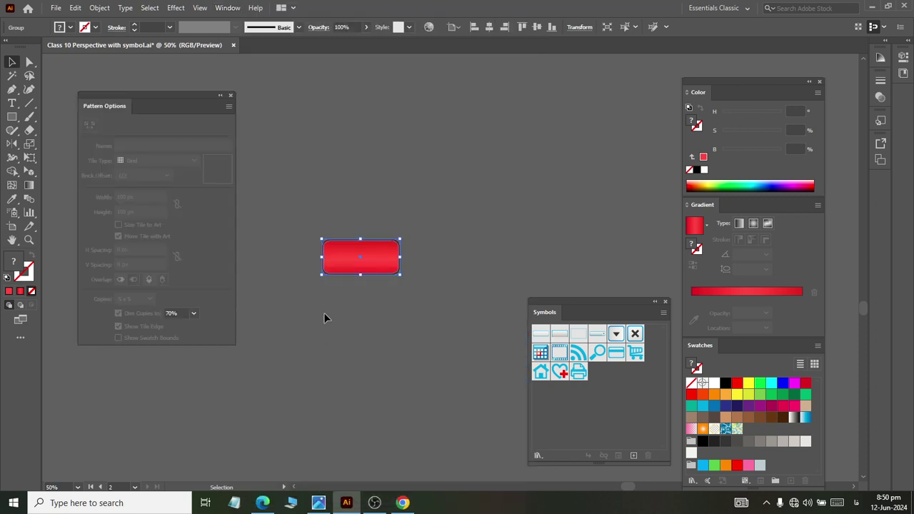
{"action": "left_click", "coordinate": [228, 106]}
{"action": "left_click", "coordinate": [263, 110]}
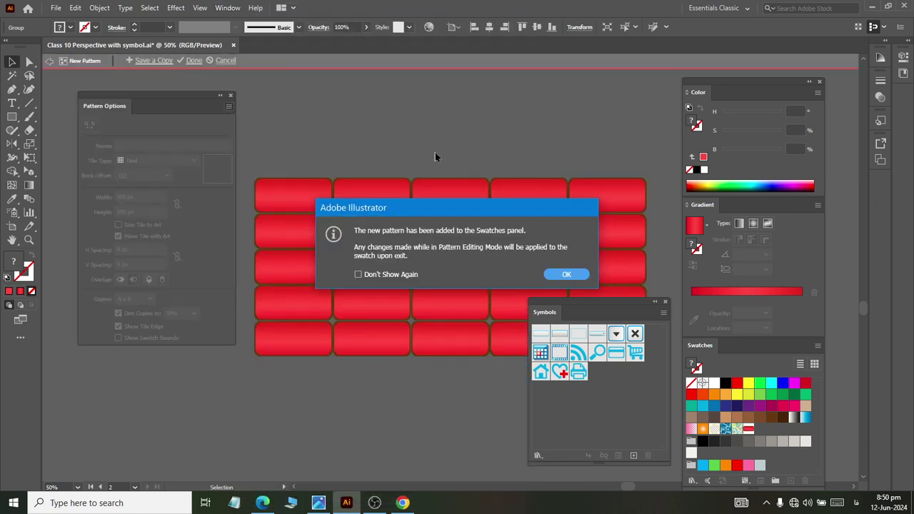
{"action": "left_click", "coordinate": [573, 273]}
Rename the pattern to 'کشکس', set Tile Type to Brick by Row, and finish editing
{"action": "left_click", "coordinate": [172, 144]}
{"action": "left_click_drag", "start_coordinate": [171, 144], "coordinate": [118, 144]}
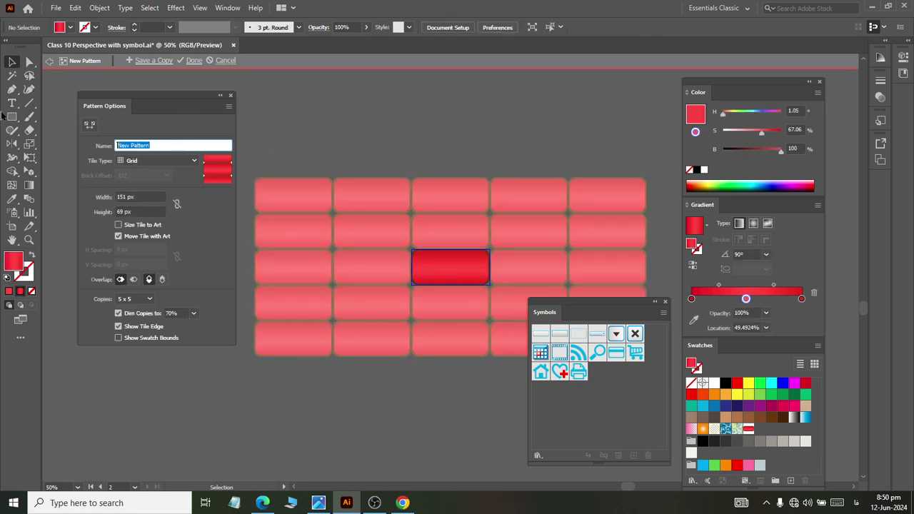
{"action": "key", "text": "BackSpace"}
{"action": "type", "text": "کشکس"}
{"action": "key", "text": "Return"}
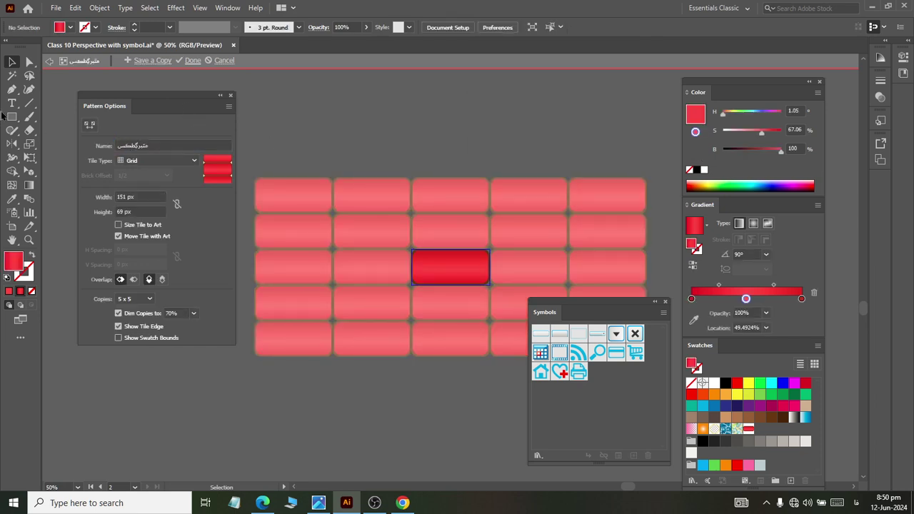
{"action": "left_click", "coordinate": [147, 161]}
{"action": "left_click", "coordinate": [168, 180]}
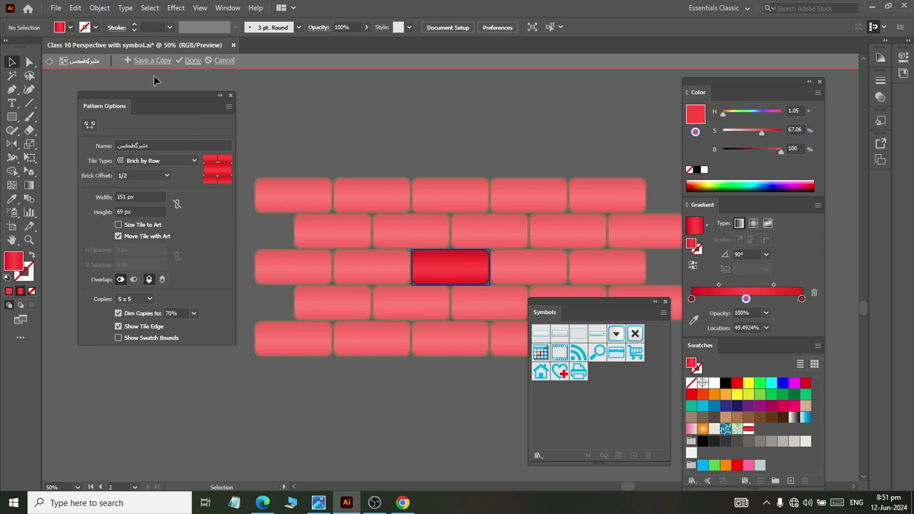
{"action": "left_click", "coordinate": [189, 60]}
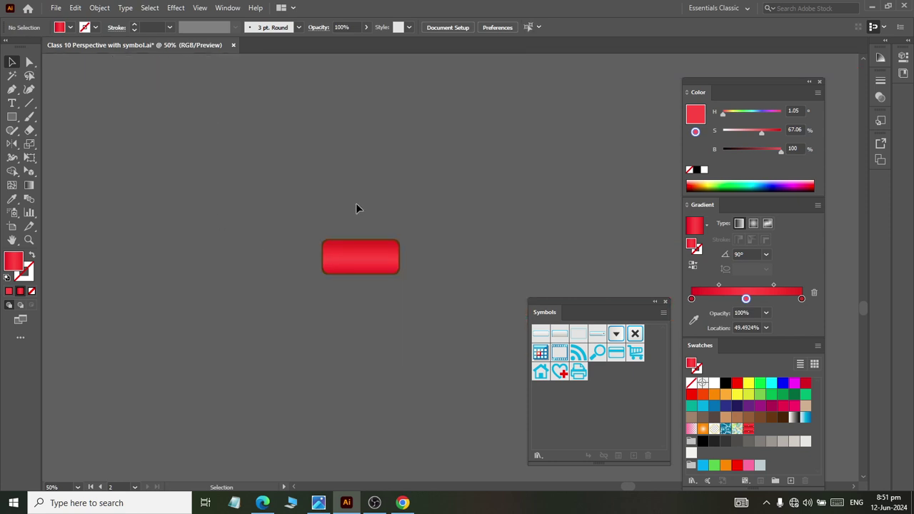
Apply the red brick pattern swatch as the fill of the gray left building facade
{"action": "scroll", "coordinate": [249, 230], "scroll_direction": "left", "scroll_amount": 5}
{"action": "scroll", "coordinate": [248, 229], "scroll_direction": "left", "scroll_amount": 5}
{"action": "scroll", "coordinate": [250, 229], "scroll_direction": "left", "scroll_amount": 3}
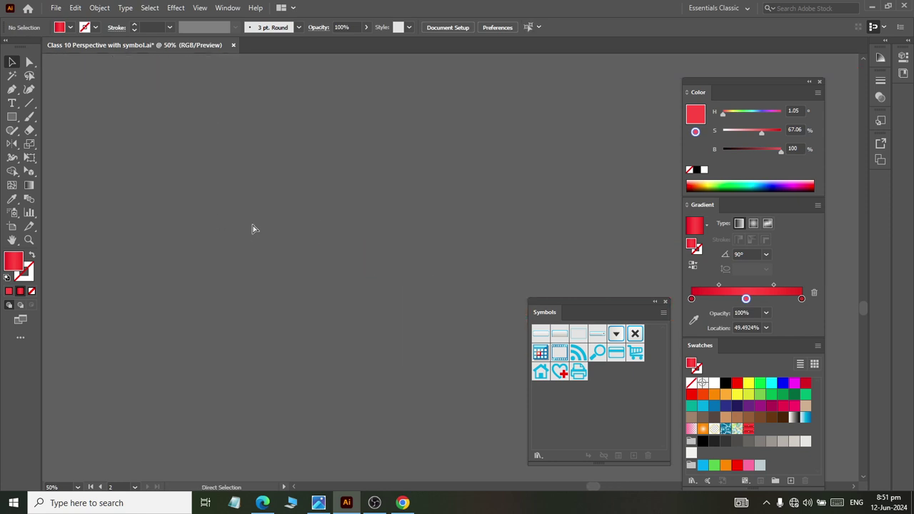
{"action": "scroll", "coordinate": [252, 230], "scroll_direction": "down", "scroll_amount": 5}
{"action": "scroll", "coordinate": [250, 238], "scroll_direction": "left", "scroll_amount": 2}
{"action": "scroll", "coordinate": [512, 175], "scroll_direction": "up", "scroll_amount": 1}
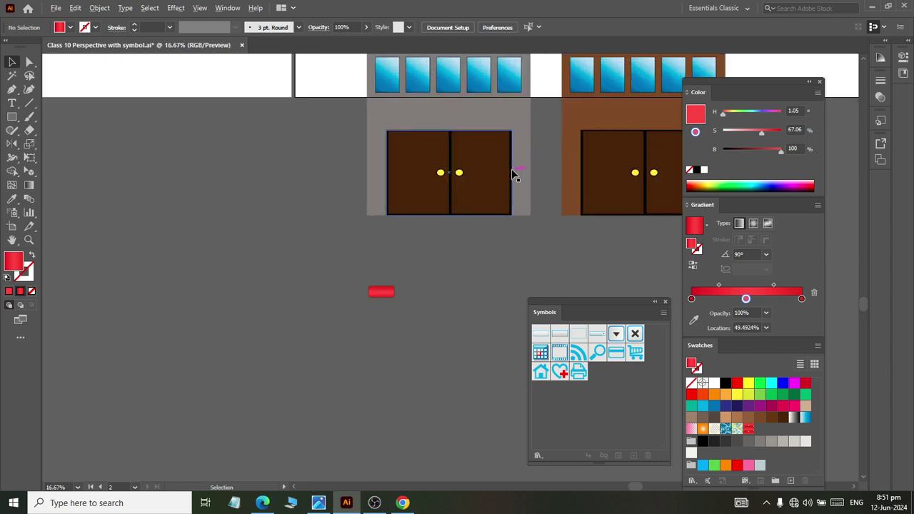
{"action": "left_click", "coordinate": [499, 127]}
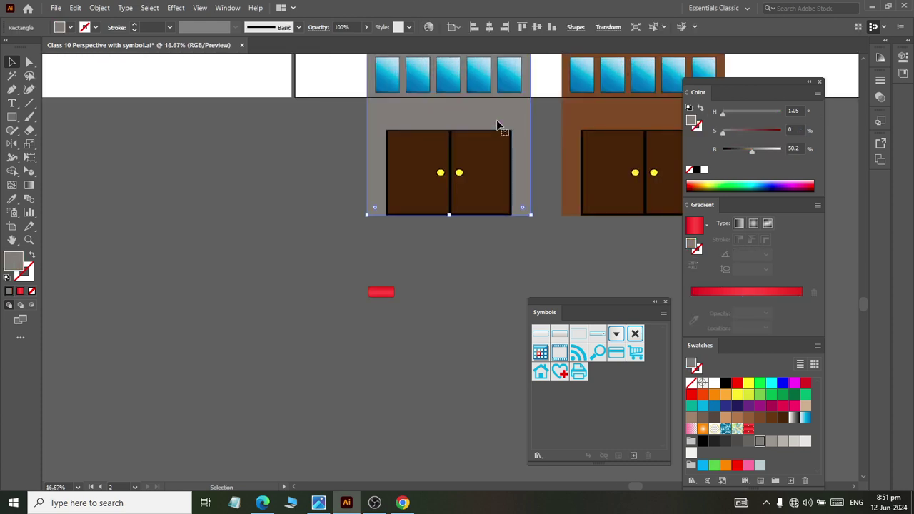
{"action": "left_click", "coordinate": [748, 428]}
{"action": "scroll", "coordinate": [447, 174], "scroll_direction": "up", "scroll_amount": 2}
{"action": "scroll", "coordinate": [467, 174], "scroll_direction": "up", "scroll_amount": 3}
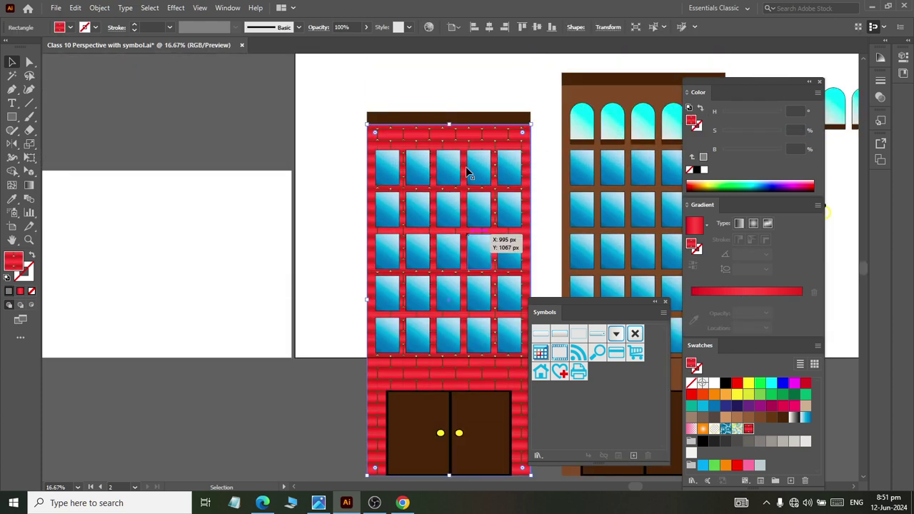
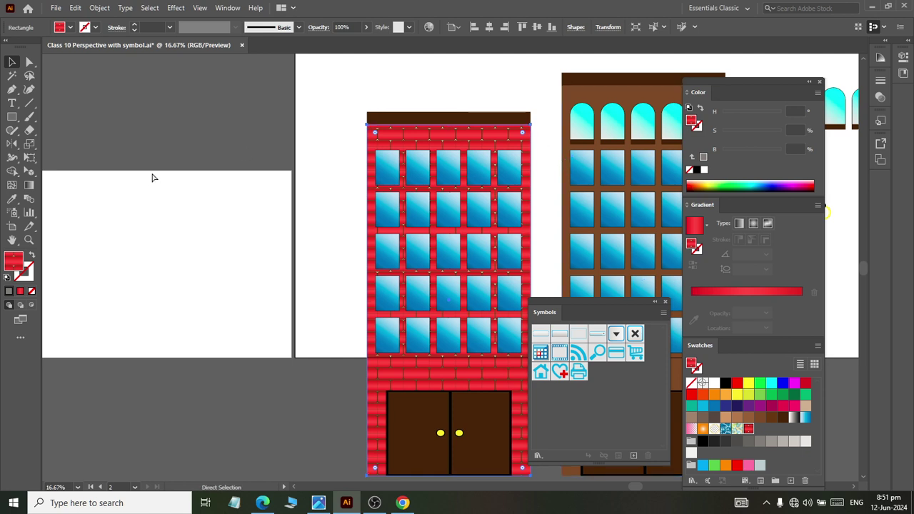
Resize the centre brick of the pattern tile so bricks sit closer with white mortar gaps
{"action": "scroll", "coordinate": [151, 175], "scroll_direction": "left", "scroll_amount": 3}
{"action": "double_click", "coordinate": [748, 428]}
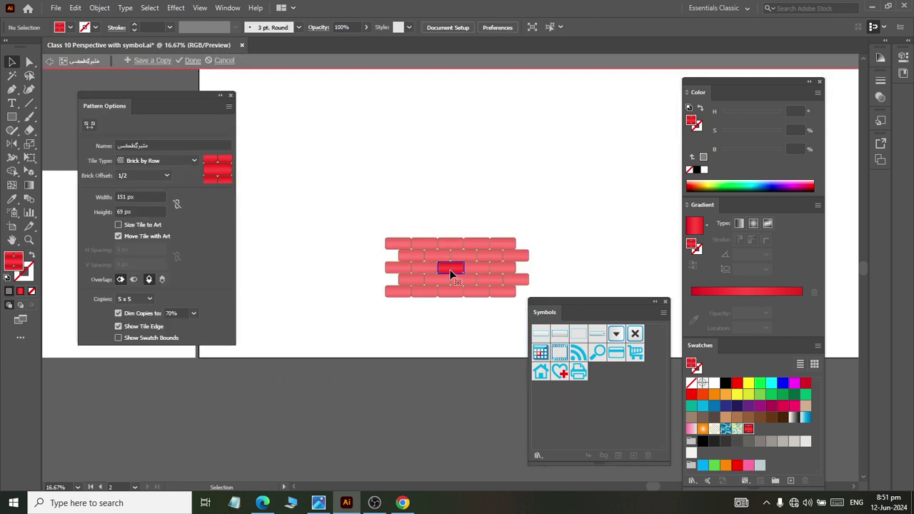
{"action": "left_click", "coordinate": [449, 269]}
{"action": "key", "text": "ctrl+equal"}
{"action": "key", "text": "ctrl+equal"}
{"action": "key", "text": "ctrl+equal"}
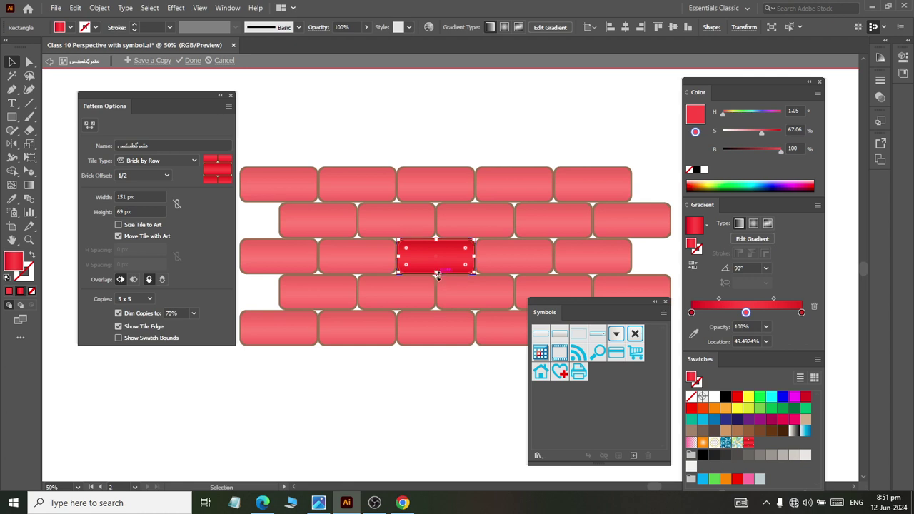
{"action": "left_click_drag", "start_coordinate": [437, 276], "coordinate": [435, 274]}
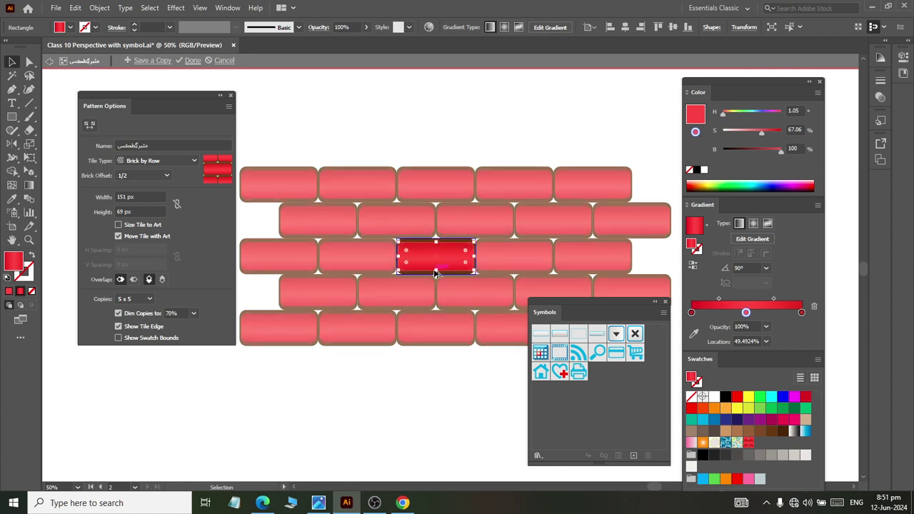
{"action": "left_click", "coordinate": [471, 357]}
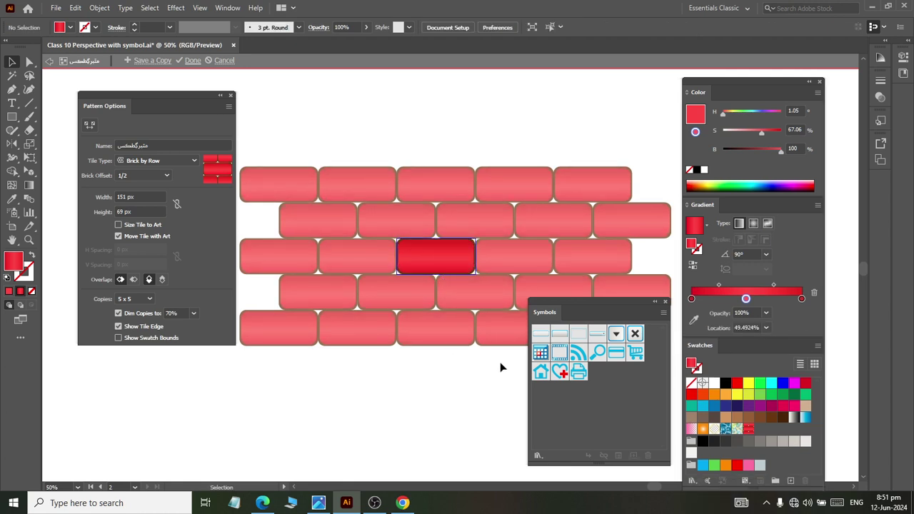
{"action": "left_click", "coordinate": [436, 264]}
{"action": "scroll", "coordinate": [437, 289], "scroll_direction": "up", "scroll_amount": 3}
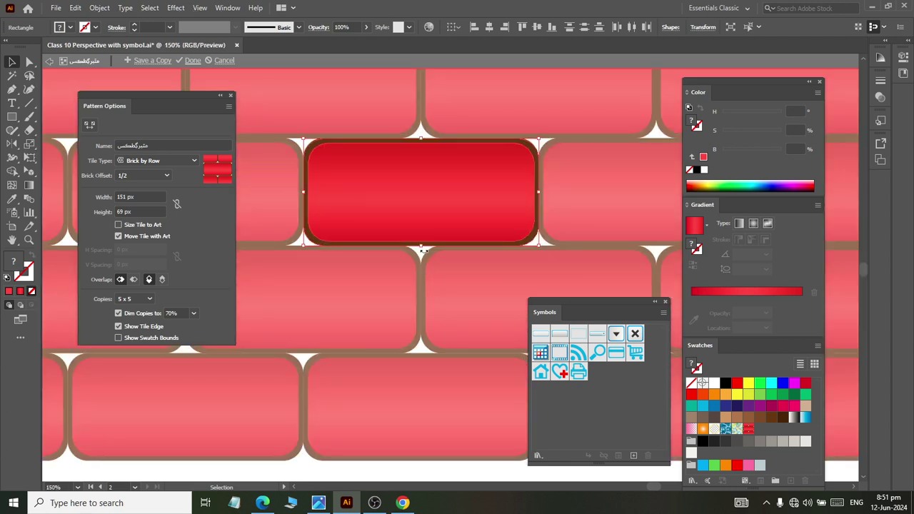
{"action": "left_click_drag", "start_coordinate": [423, 250], "coordinate": [421, 238]}
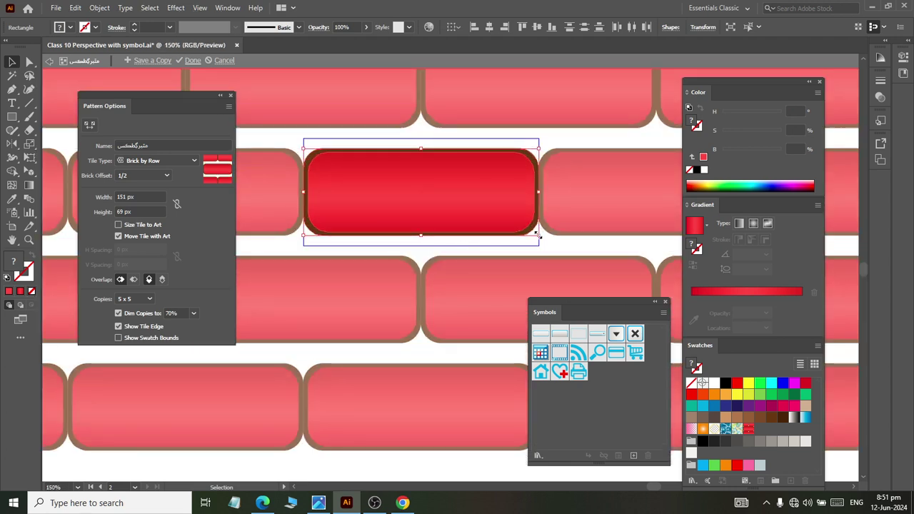
{"action": "mouse_move", "coordinate": [537, 233]}
{"action": "left_mouse_down"}
{"action": "mouse_move", "coordinate": [540, 248]}
{"action": "mouse_move", "coordinate": [526, 248]}
{"action": "left_mouse_up"}
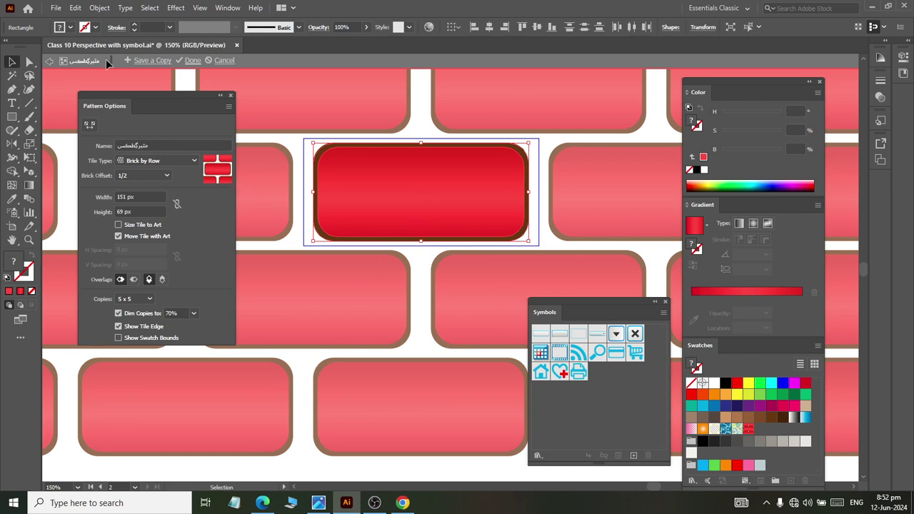
{"action": "left_click", "coordinate": [192, 60]}
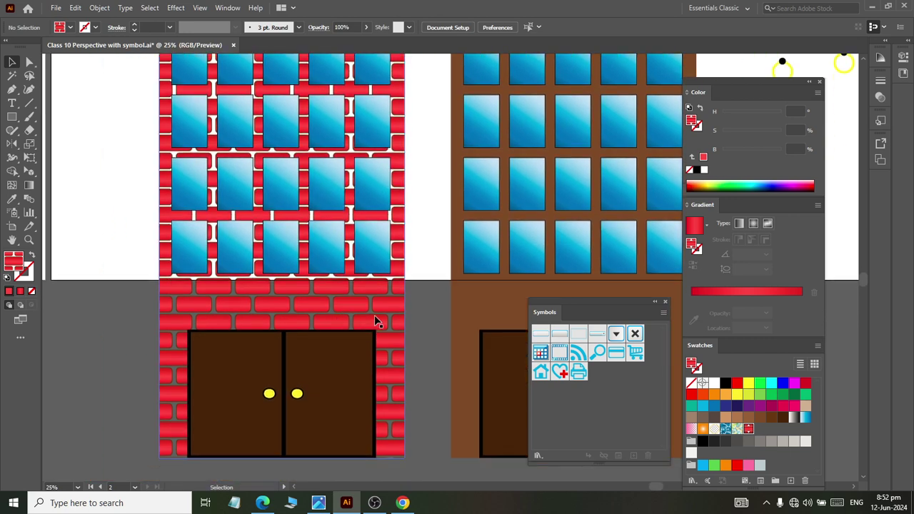
Fill the brick wall's backing rectangle orange and keep it behind the windows and doors
{"action": "left_click", "coordinate": [398, 323]}
{"action": "scroll", "coordinate": [412, 314], "scroll_direction": "up", "scroll_amount": 3}
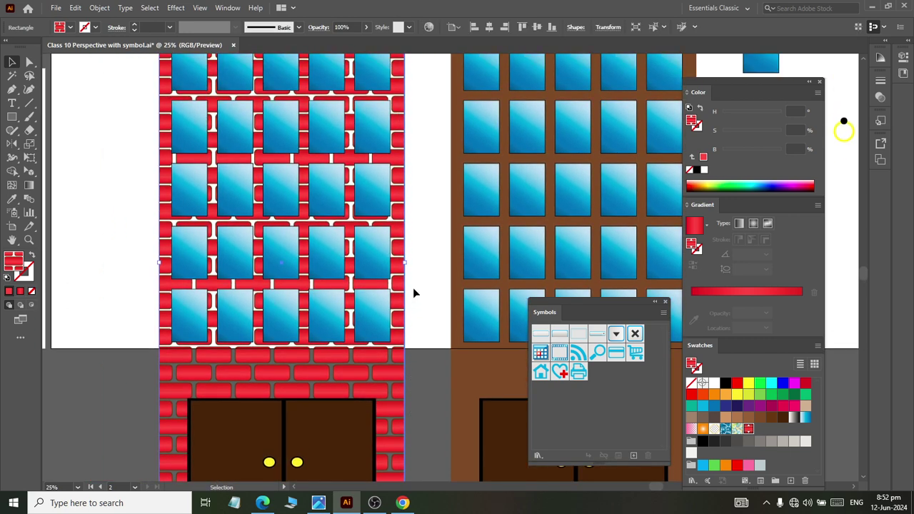
{"action": "scroll", "coordinate": [413, 285], "scroll_direction": "up", "scroll_amount": 2}
{"action": "scroll", "coordinate": [410, 257], "scroll_direction": "down", "scroll_amount": 3}
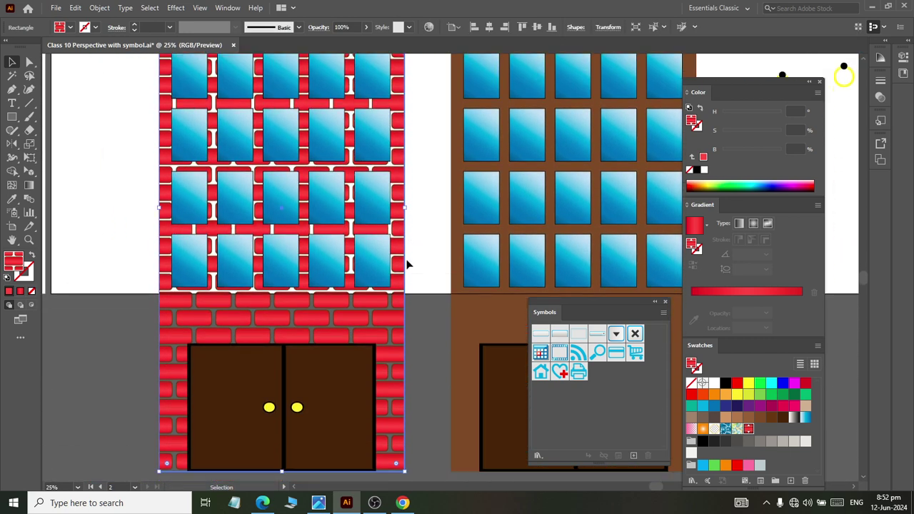
{"action": "key", "text": "a"}
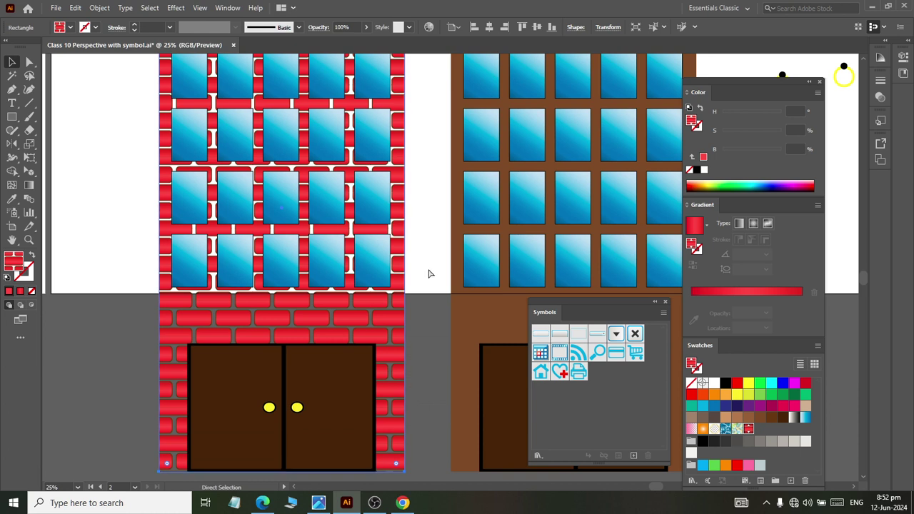
{"action": "key", "text": "ctrl"}
{"action": "key", "text": "ctrl+shift+bracketright"}
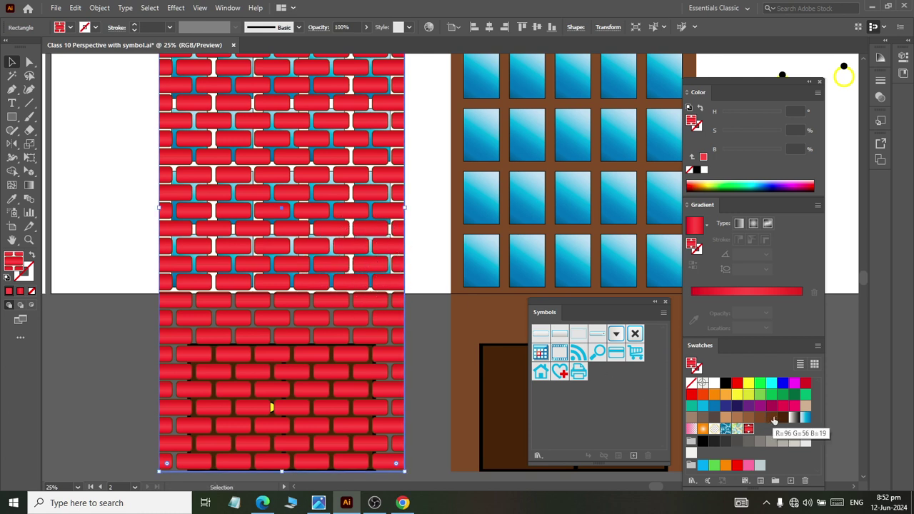
{"action": "left_click", "coordinate": [726, 395]}
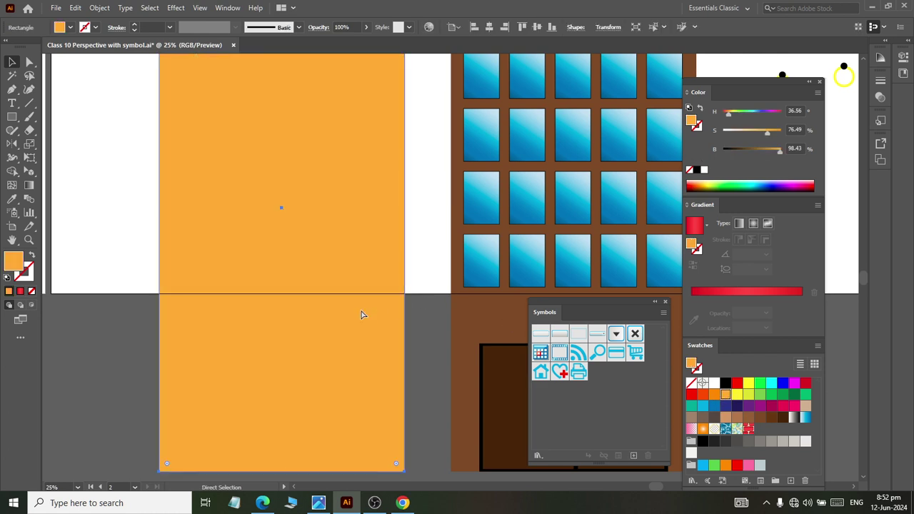
{"action": "key", "text": "ctrl+shift+bracketleft"}
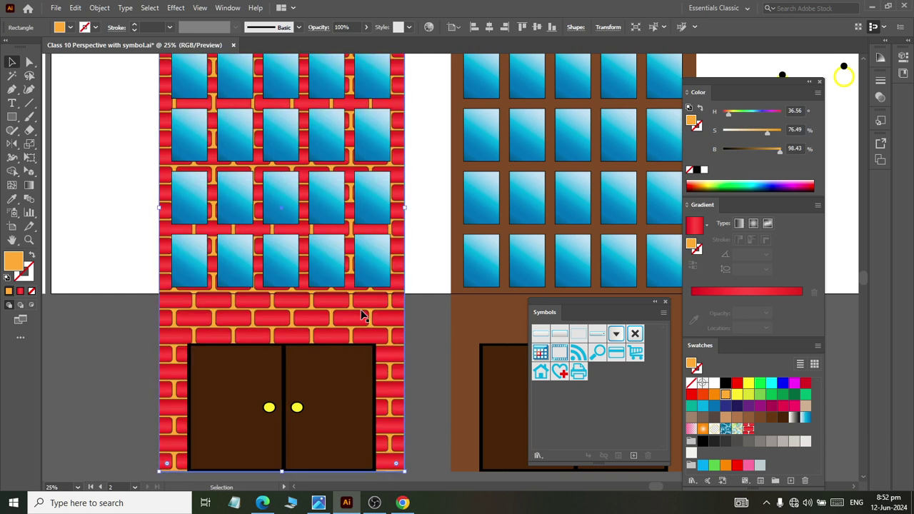
Deselect and zoom out to check the orange mortar across both buildings
{"action": "scroll", "coordinate": [293, 325], "scroll_direction": "down", "scroll_amount": 1}
{"action": "key", "text": "v"}
{"action": "left_click", "coordinate": [379, 139]}
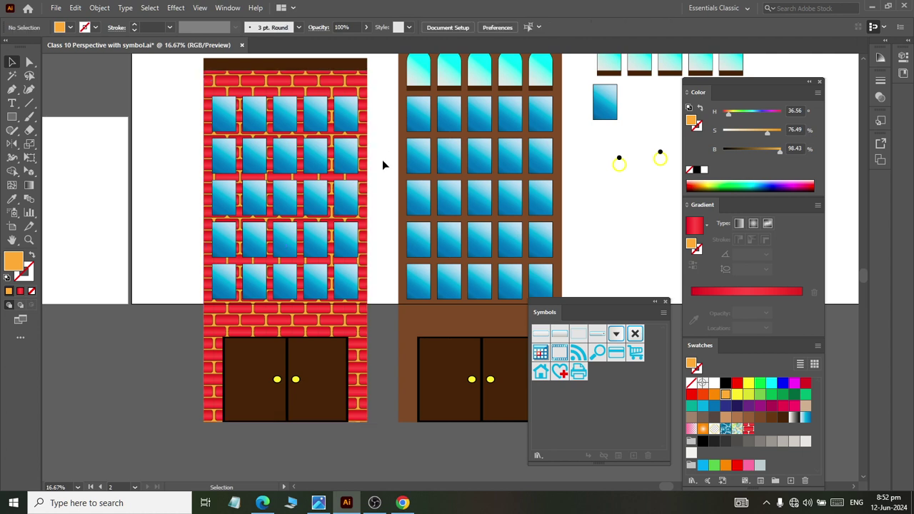
{"action": "scroll", "coordinate": [389, 262], "scroll_direction": "up", "scroll_amount": 3}
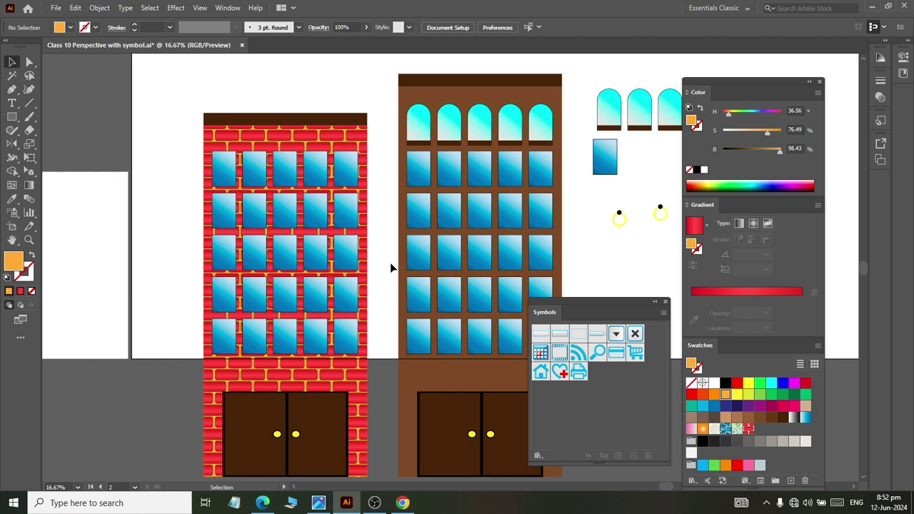
{"action": "scroll", "coordinate": [291, 105], "scroll_direction": "down", "scroll_amount": 2}
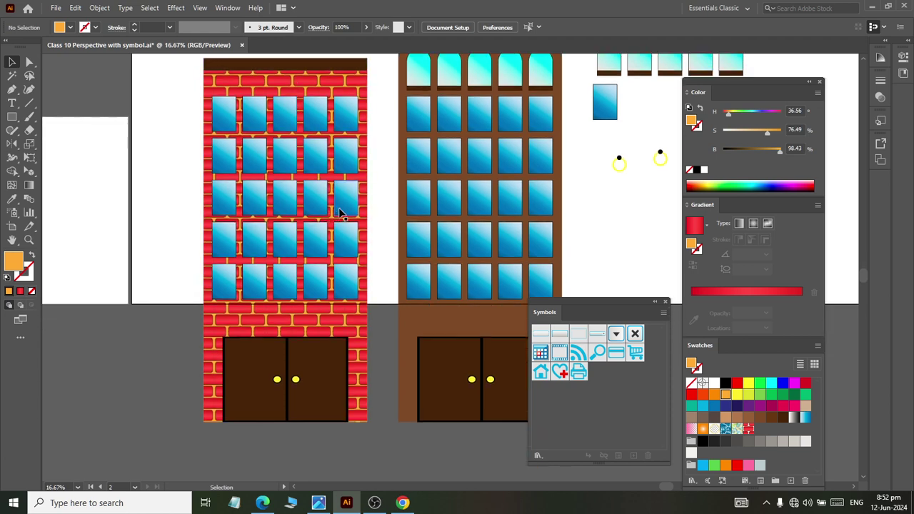
{"action": "scroll", "coordinate": [324, 256], "scroll_direction": "up", "scroll_amount": 2}
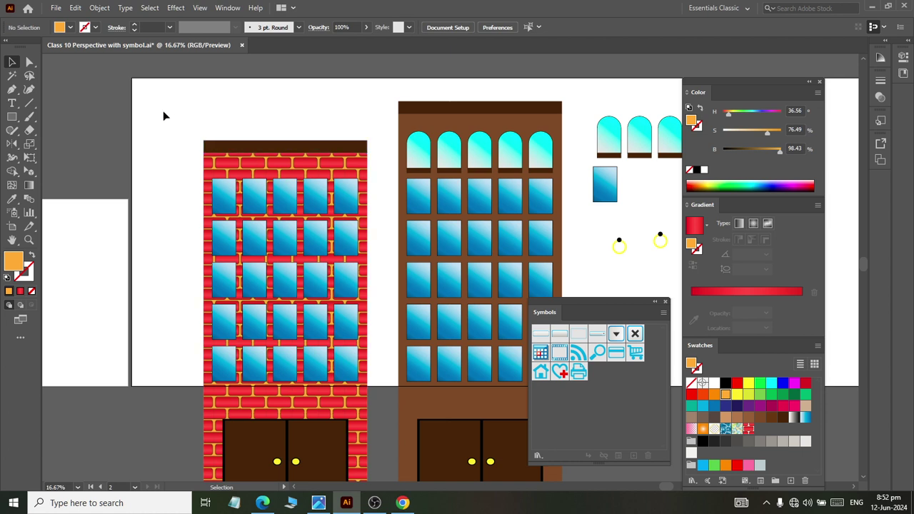
{"action": "scroll", "coordinate": [257, 292], "scroll_direction": "down", "scroll_amount": 2}
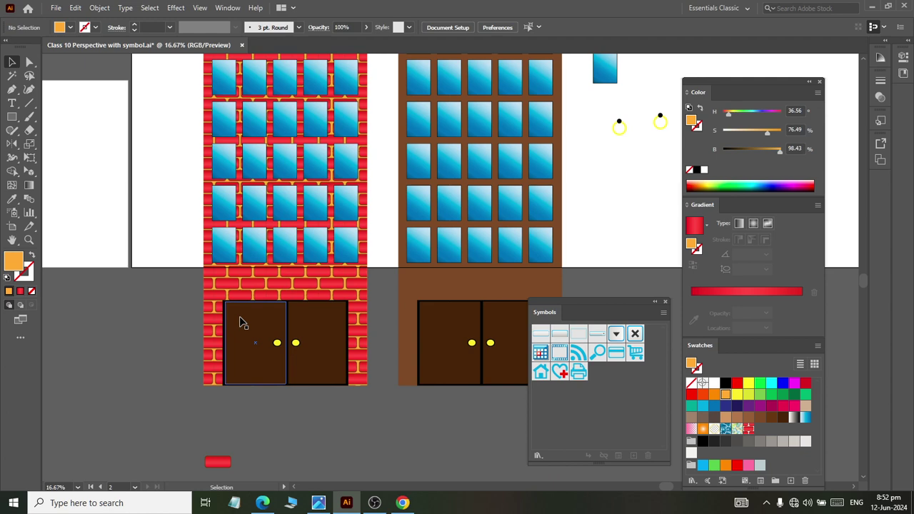
Select both brown doors and their yellow knobs on the red building
{"action": "scroll", "coordinate": [240, 323], "scroll_direction": "up", "scroll_amount": 2}
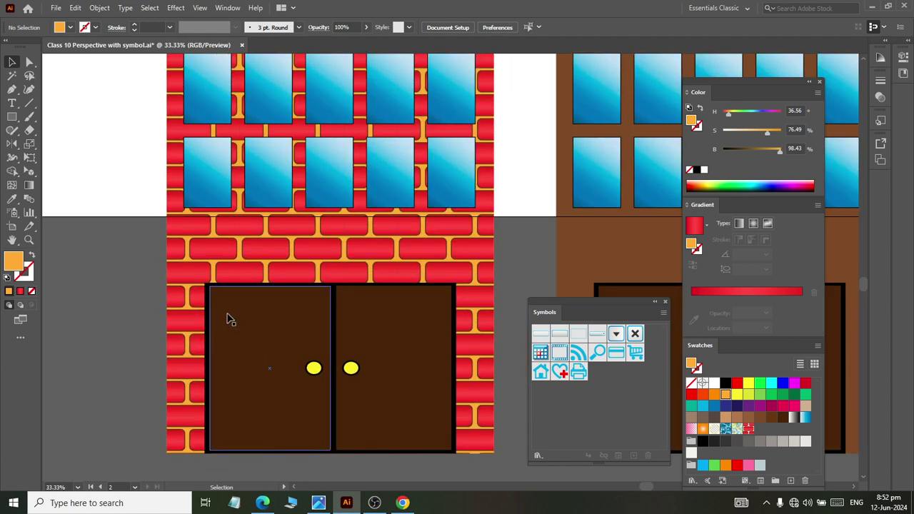
{"action": "left_click", "coordinate": [230, 320]}
{"action": "left_click", "coordinate": [211, 311], "text": "shift"}
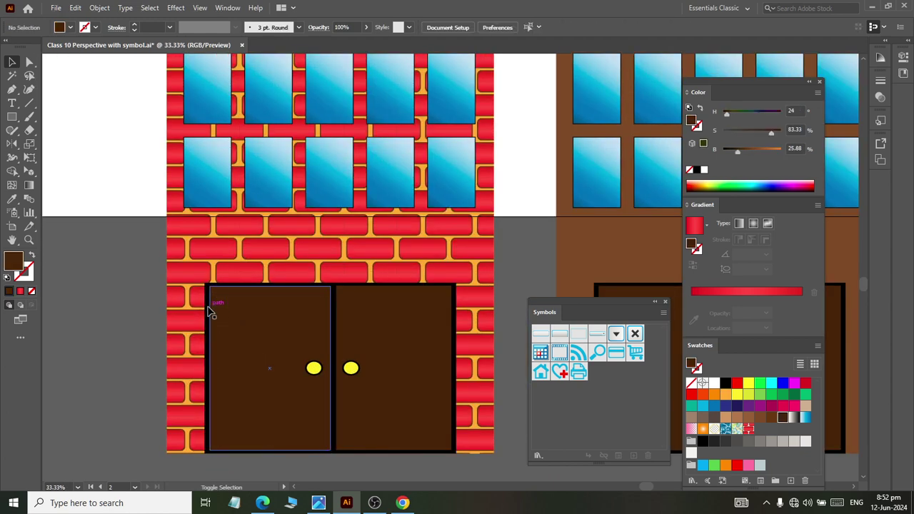
{"action": "left_click", "coordinate": [377, 334]}
{"action": "left_click", "coordinate": [351, 367], "text": "shift"}
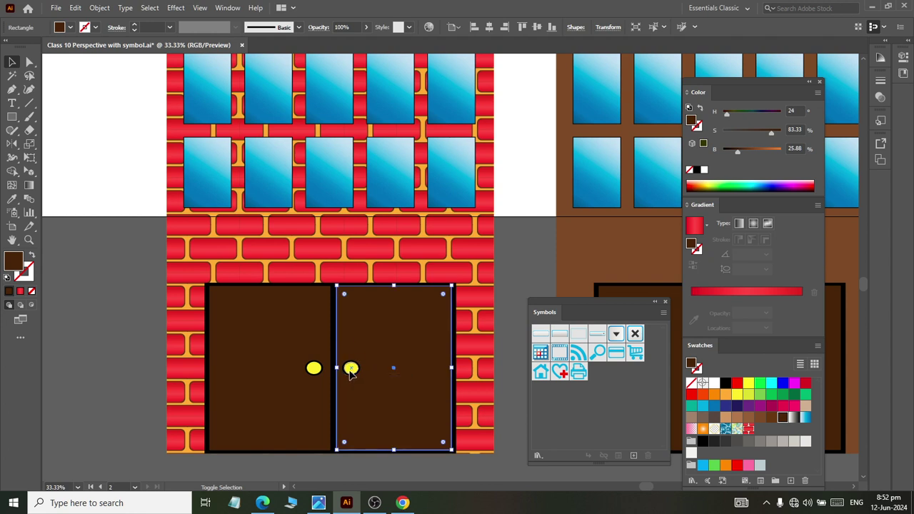
{"action": "scroll", "coordinate": [321, 360], "scroll_direction": "down", "scroll_amount": 3}
{"action": "scroll", "coordinate": [327, 351], "scroll_direction": "down", "scroll_amount": 2}
Move the doors and knobs below the building, group them, and select the black doorway
{"action": "left_click_drag", "start_coordinate": [390, 219], "coordinate": [398, 401]}
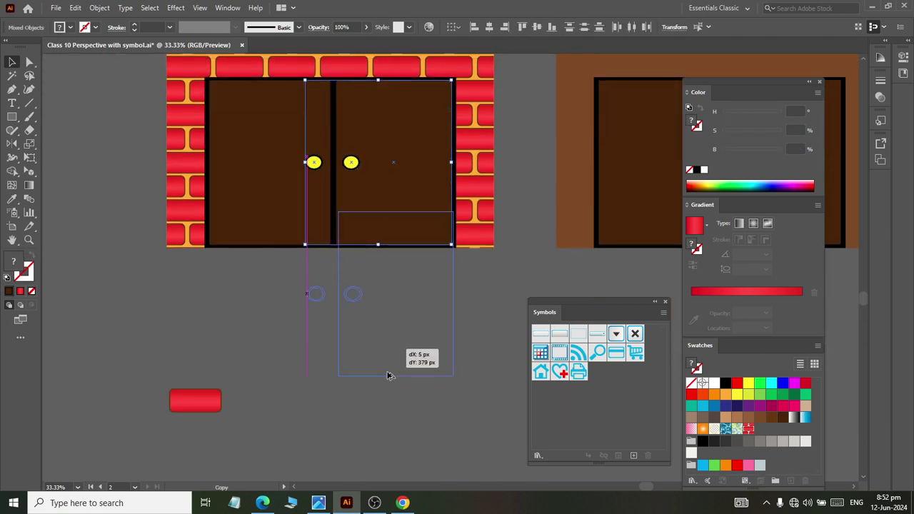
{"action": "key", "text": "ctrl+z"}
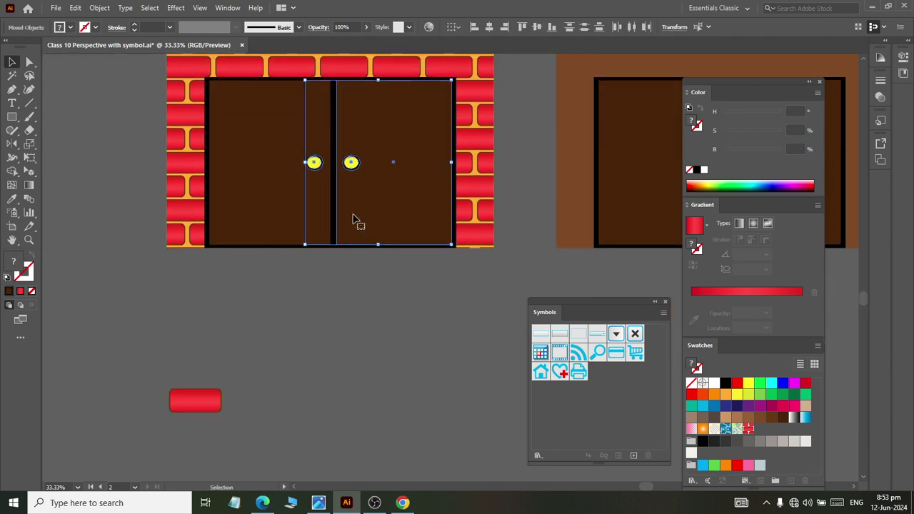
{"action": "left_click_drag", "start_coordinate": [357, 221], "coordinate": [394, 433]}
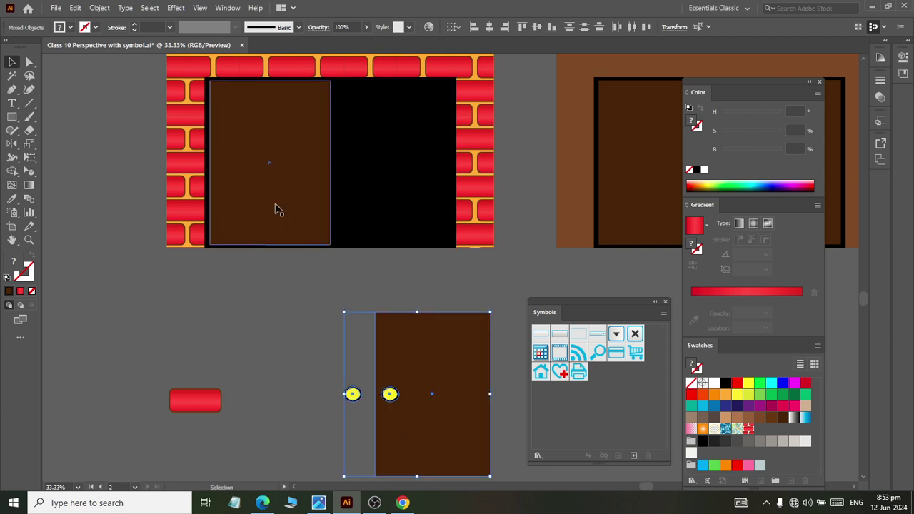
{"action": "key", "text": "ctrl+z"}
{"action": "left_click_drag", "start_coordinate": [400, 176], "coordinate": [438, 425]}
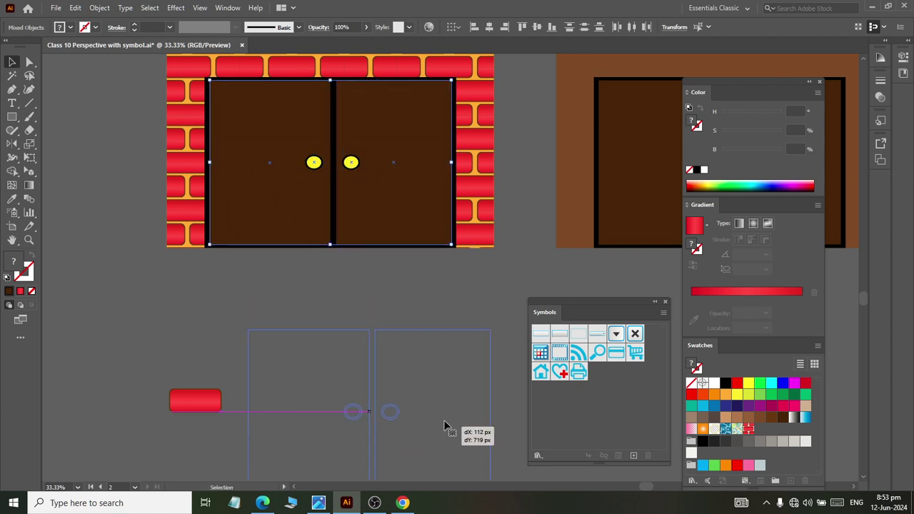
{"action": "right_click", "coordinate": [428, 391]}
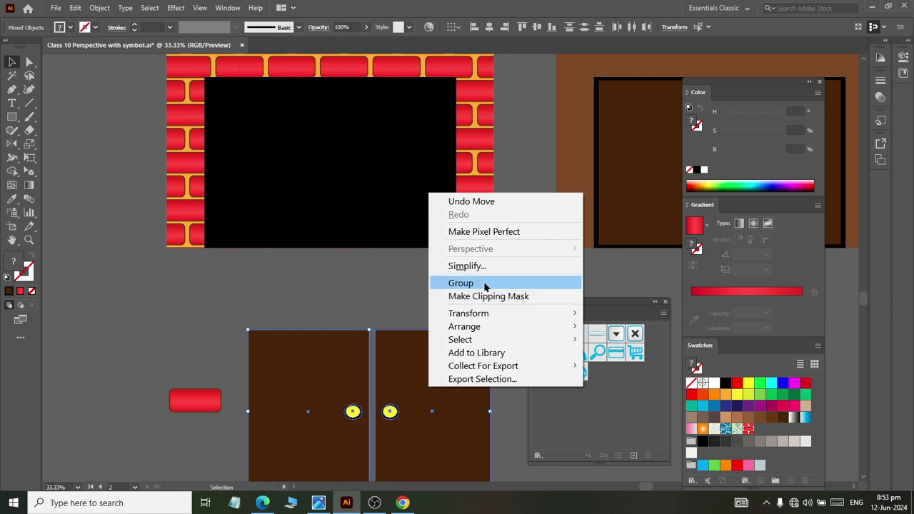
{"action": "left_click", "coordinate": [460, 282]}
{"action": "left_click", "coordinate": [341, 193]}
Shrink the black doorway rectangle around its centre and nudge it into position
{"action": "key", "text": "a"}
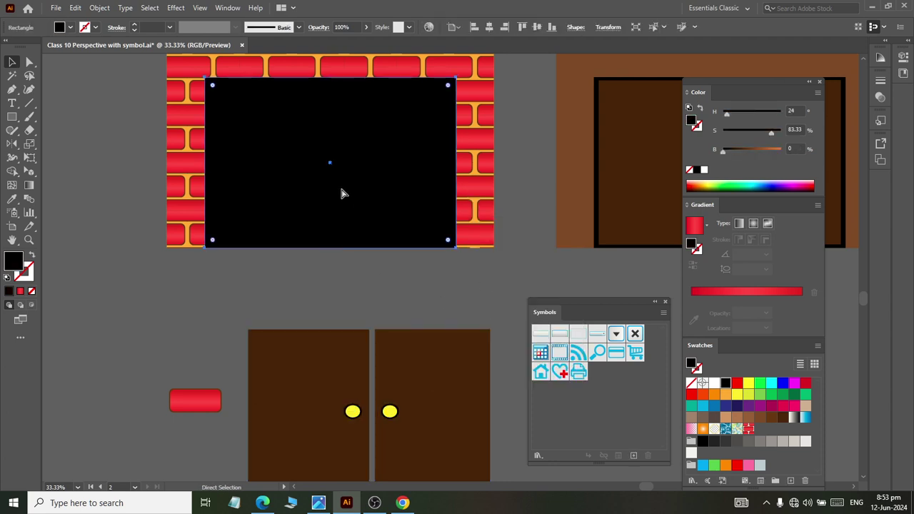
{"action": "key", "text": "v"}
{"action": "left_click_drag", "start_coordinate": [412, 236], "coordinate": [510, 286]}
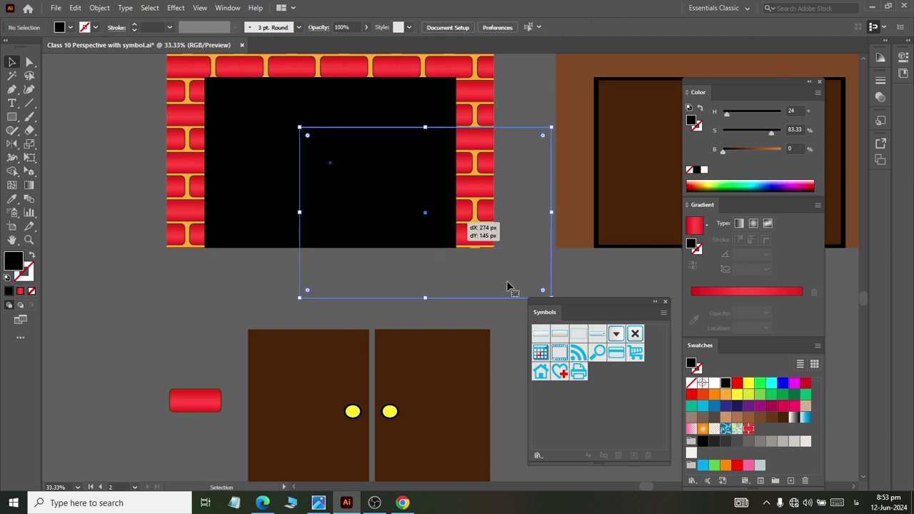
{"action": "key", "text": "ctrl+z"}
{"action": "mouse_move", "coordinate": [448, 240]}
{"action": "left_mouse_down"}
{"action": "mouse_move", "coordinate": [434, 243]}
{"action": "mouse_move", "coordinate": [441, 254]}
{"action": "left_mouse_up"}
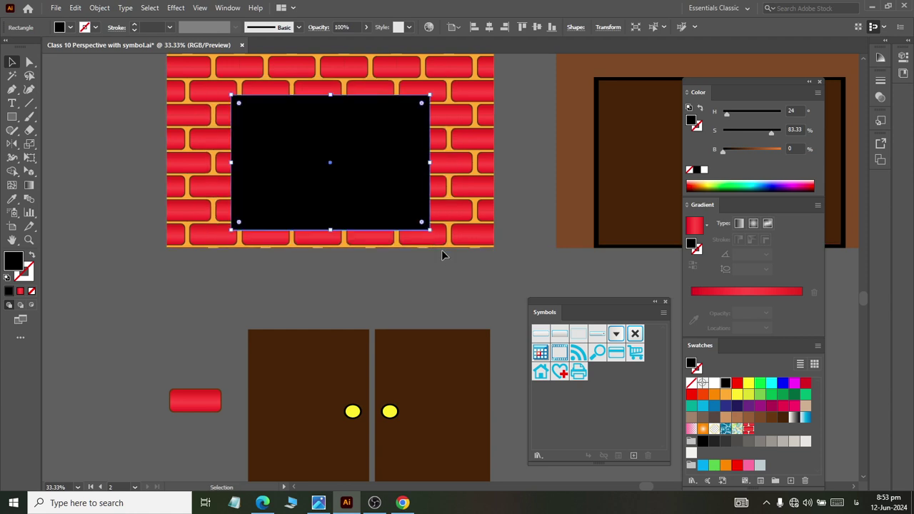
{"action": "key", "text": "Up"}
{"action": "key", "text": "Up"}
{"action": "key", "text": "Up"}
{"action": "key", "text": "Up"}
{"action": "key", "text": "Up"}
{"action": "key", "text": "Up"}
{"action": "key", "text": "Up"}
{"action": "key", "text": "Up"}
{"action": "key", "text": "Up"}
{"action": "key", "text": "Up"}
{"action": "key", "text": "Up"}
{"action": "key", "text": "Up"}
{"action": "key", "text": "Up"}
{"action": "key", "text": "Up"}
{"action": "key", "text": "Up"}
{"action": "key", "text": "Down"}
{"action": "key", "text": "Down"}
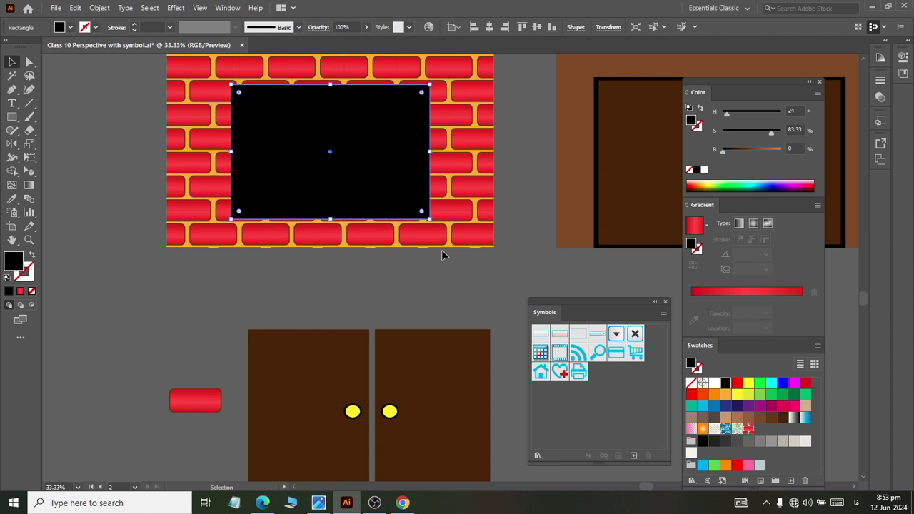
{"action": "key", "text": "Down"}
{"action": "key", "text": "Down"}
{"action": "key", "text": "Down"}
{"action": "key", "text": "Down"}
{"action": "key", "text": "Down"}
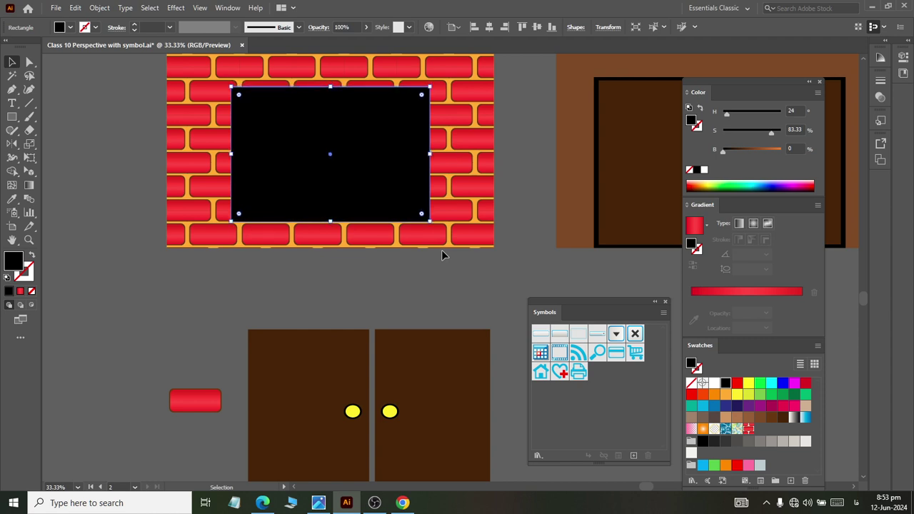
{"action": "left_click_drag", "start_coordinate": [448, 298], "coordinate": [240, 119]}
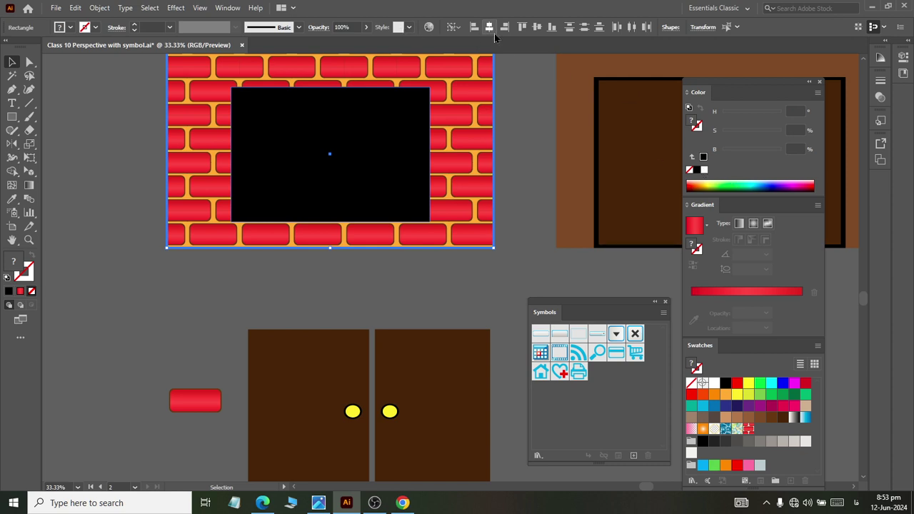
{"action": "left_click", "coordinate": [536, 32]}
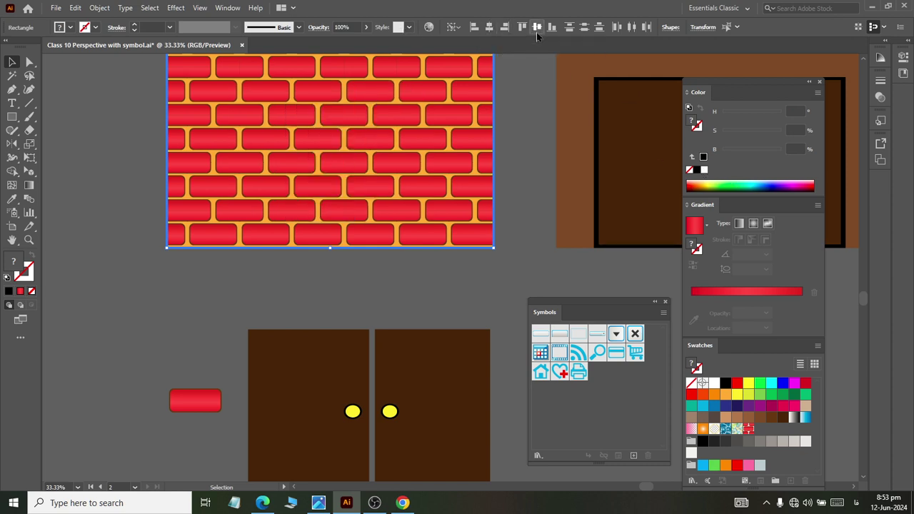
{"action": "key", "text": "ctrl+z"}
Refine the black rectangle's corner and right edge to about 544 × 369 px
{"action": "scroll", "coordinate": [468, 256], "scroll_direction": "down", "scroll_amount": 1}
{"action": "scroll", "coordinate": [456, 251], "scroll_direction": "down", "scroll_amount": 2}
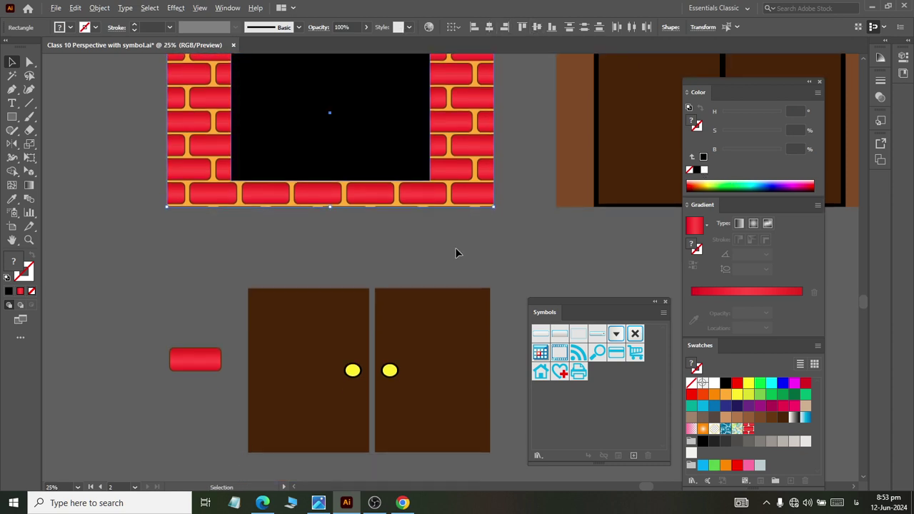
{"action": "scroll", "coordinate": [457, 250], "scroll_direction": "down", "scroll_amount": 1}
{"action": "key", "text": "a"}
{"action": "left_click", "coordinate": [398, 149]}
{"action": "scroll", "coordinate": [387, 150], "scroll_direction": "up", "scroll_amount": 2}
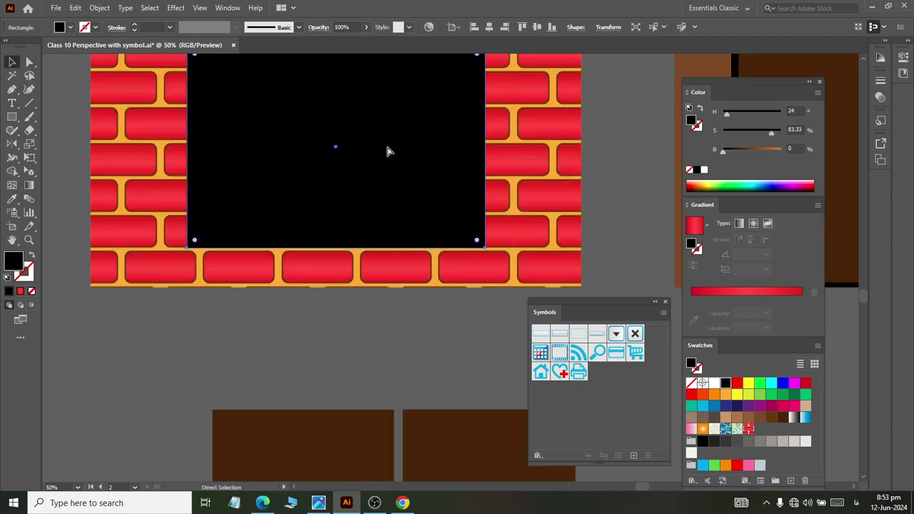
{"action": "key", "text": "v"}
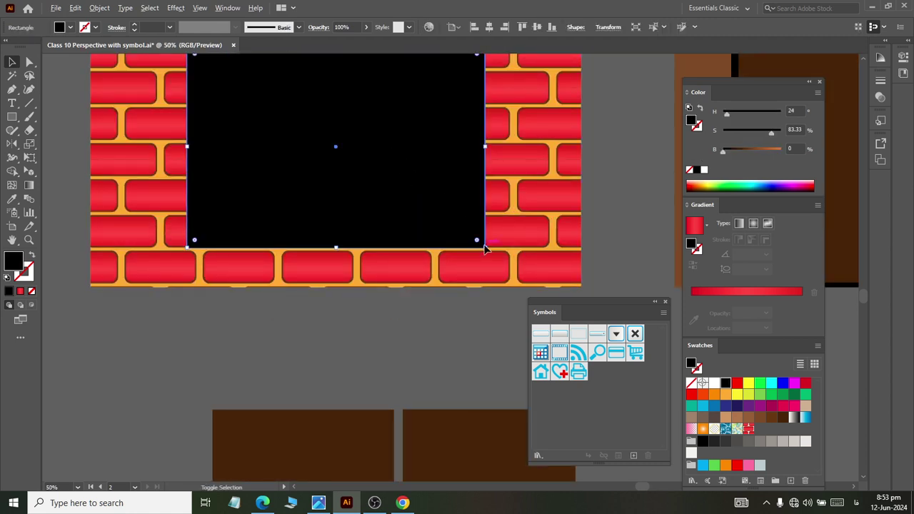
{"action": "left_click_drag", "start_coordinate": [486, 249], "coordinate": [482, 243]}
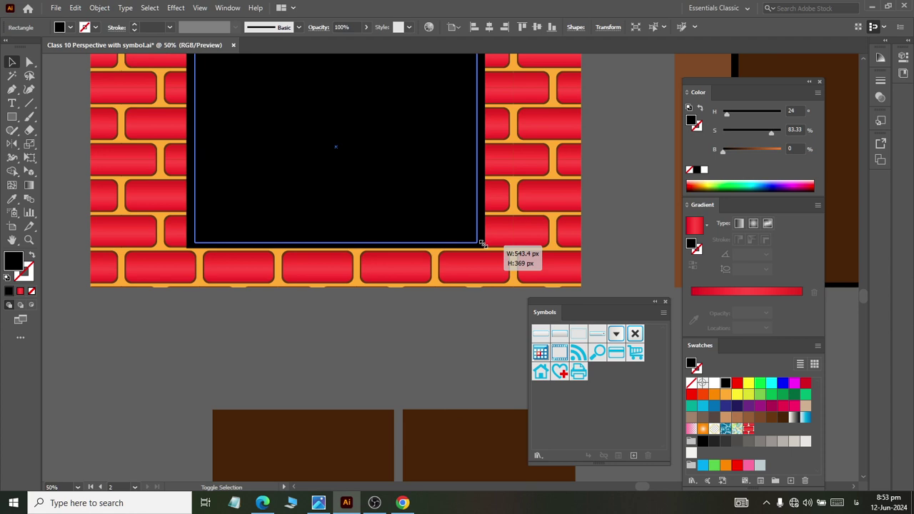
{"action": "scroll", "coordinate": [432, 188], "scroll_direction": "up", "scroll_amount": 1}
{"action": "scroll", "coordinate": [461, 232], "scroll_direction": "up", "scroll_amount": 2}
{"action": "left_click_drag", "start_coordinate": [478, 257], "coordinate": [478, 257]}
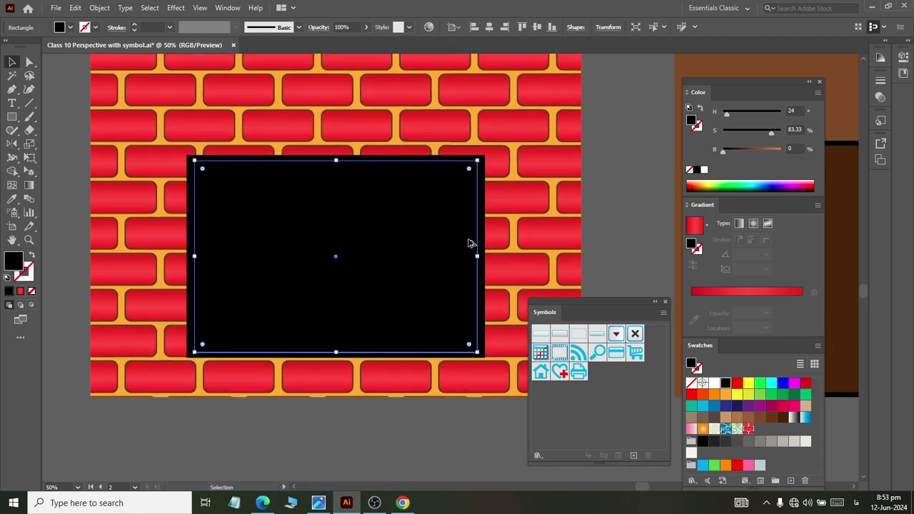
{"action": "scroll", "coordinate": [474, 257], "scroll_direction": "up", "scroll_amount": 5}
{"action": "scroll", "coordinate": [485, 286], "scroll_direction": "down", "scroll_amount": 3}
{"action": "scroll", "coordinate": [491, 292], "scroll_direction": "up", "scroll_amount": 2}
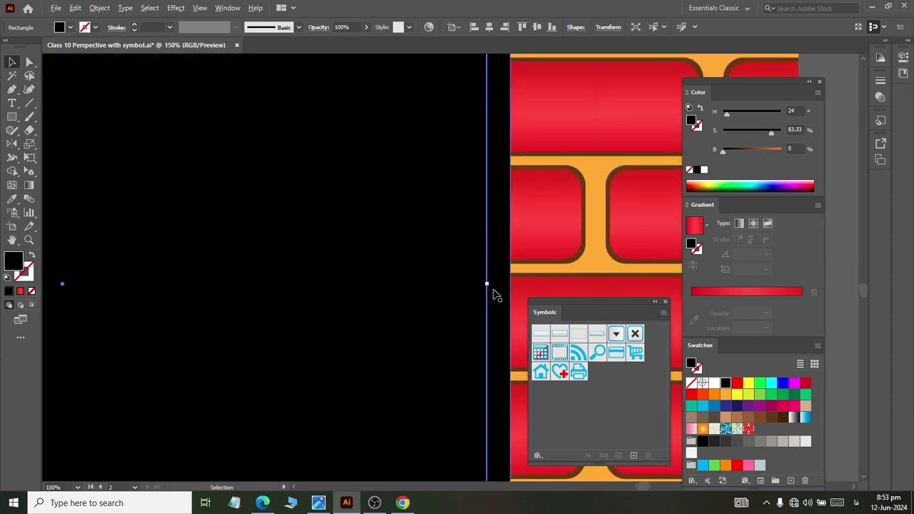
{"action": "left_click_drag", "start_coordinate": [491, 286], "coordinate": [479, 280]}
{"action": "scroll", "coordinate": [477, 279], "scroll_direction": "down", "scroll_amount": 4}
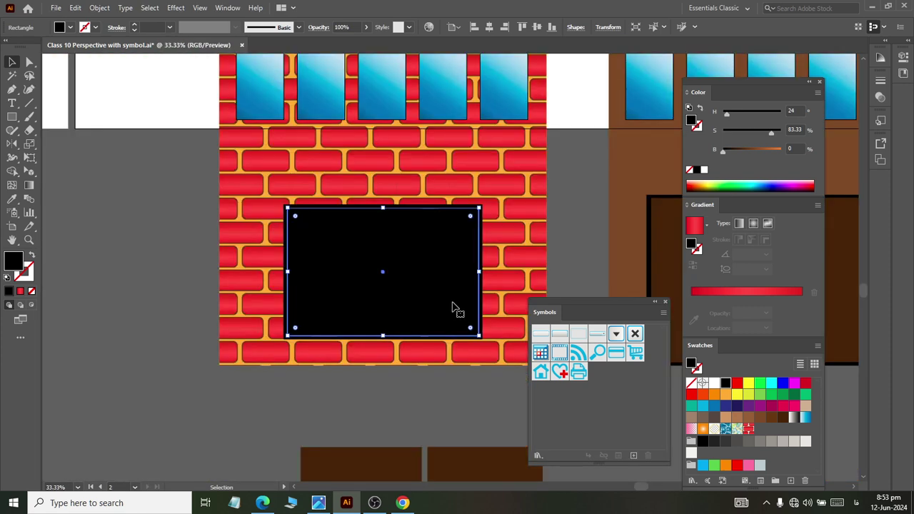
Fill the doorway rectangle with a grey-white-grey linear gradient, white stop near 56%
{"action": "left_click", "coordinate": [422, 354]}
{"action": "left_click", "coordinate": [414, 313]}
{"action": "left_click", "coordinate": [794, 417]}
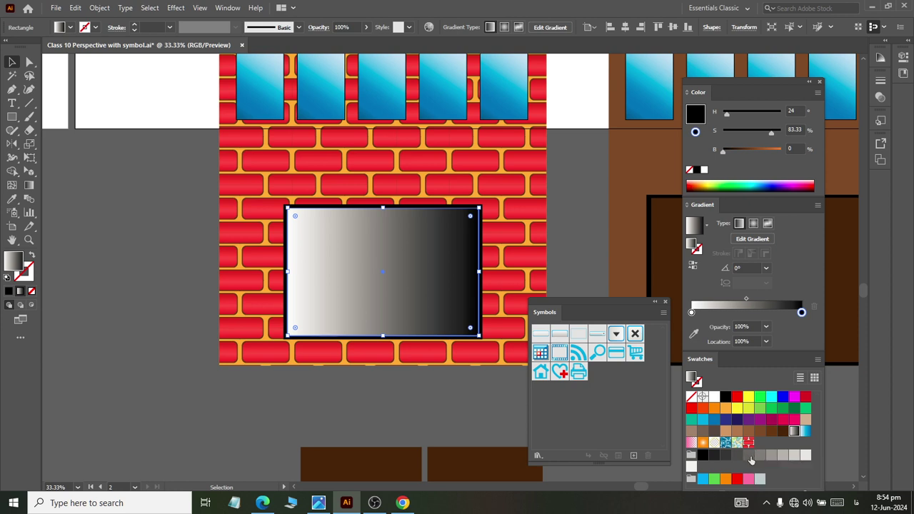
{"action": "mouse_move", "coordinate": [751, 460]}
{"action": "left_mouse_down"}
{"action": "mouse_move", "coordinate": [761, 312]}
{"action": "mouse_move", "coordinate": [801, 312]}
{"action": "left_mouse_up"}
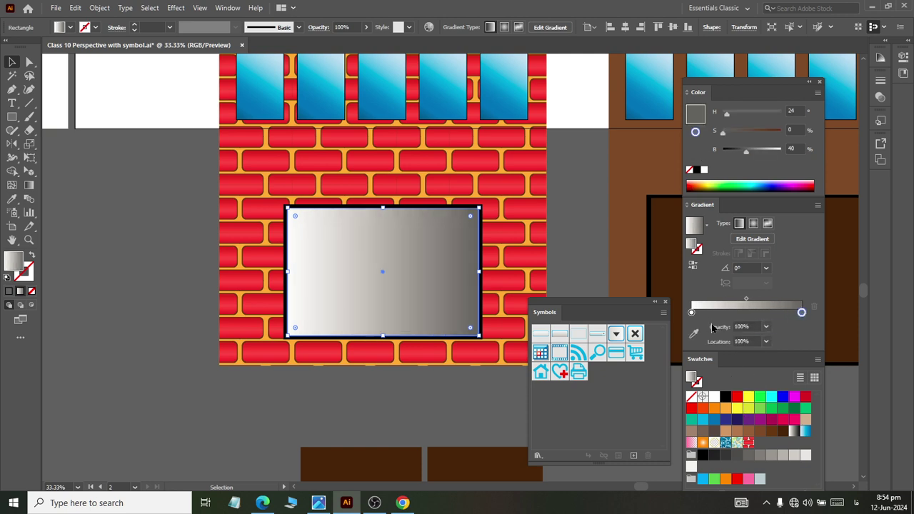
{"action": "left_click_drag", "start_coordinate": [691, 312], "coordinate": [742, 312]}
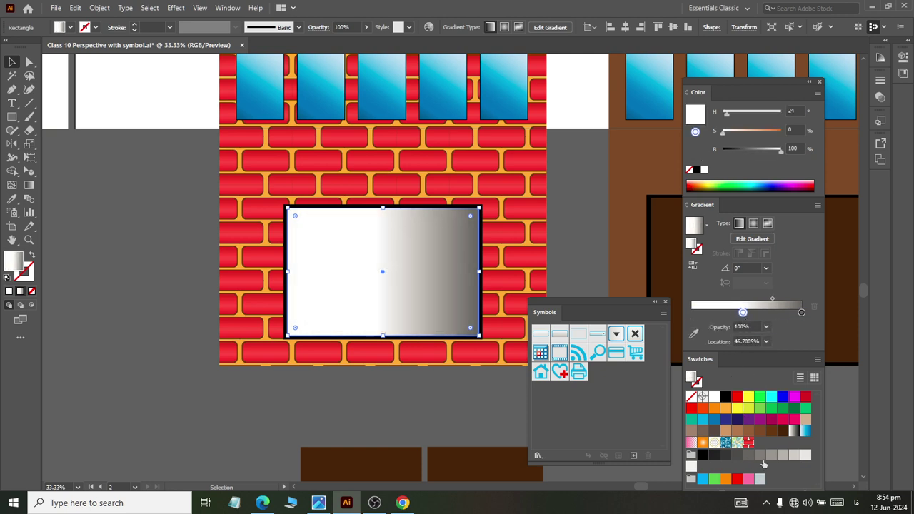
{"action": "left_click_drag", "start_coordinate": [762, 460], "coordinate": [692, 312]}
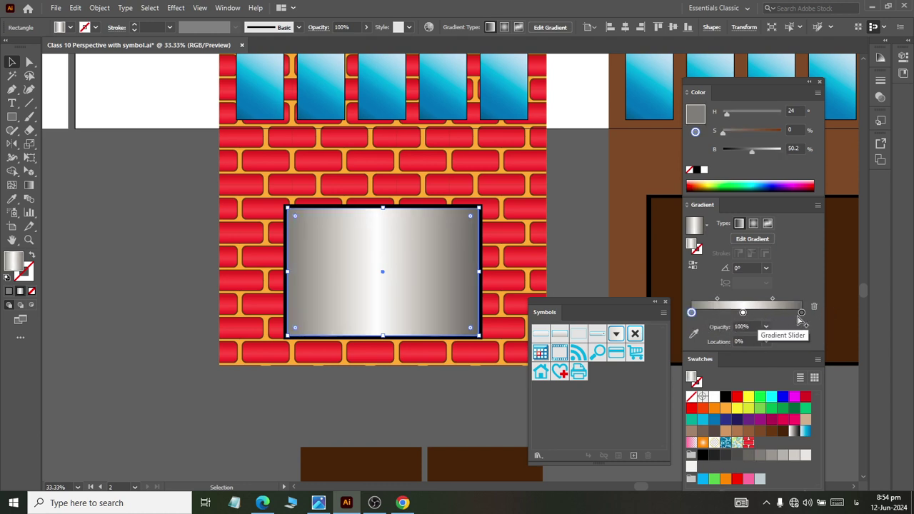
{"action": "left_click", "coordinate": [801, 313]}
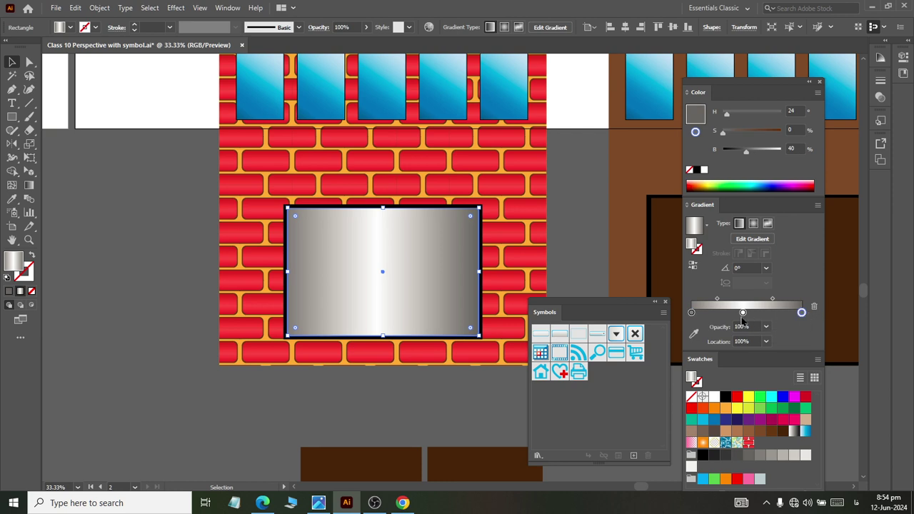
{"action": "left_click_drag", "start_coordinate": [743, 314], "coordinate": [754, 313]}
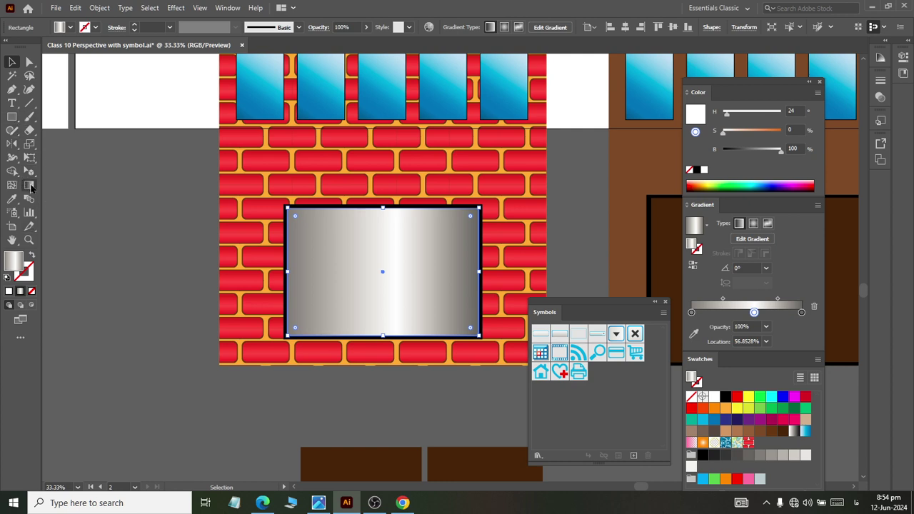
{"action": "left_click", "coordinate": [29, 186]}
Angle the metallic gradient to about -75° for a diagonal sheen across the rectangle
{"action": "left_click_drag", "start_coordinate": [487, 243], "coordinate": [285, 299]}
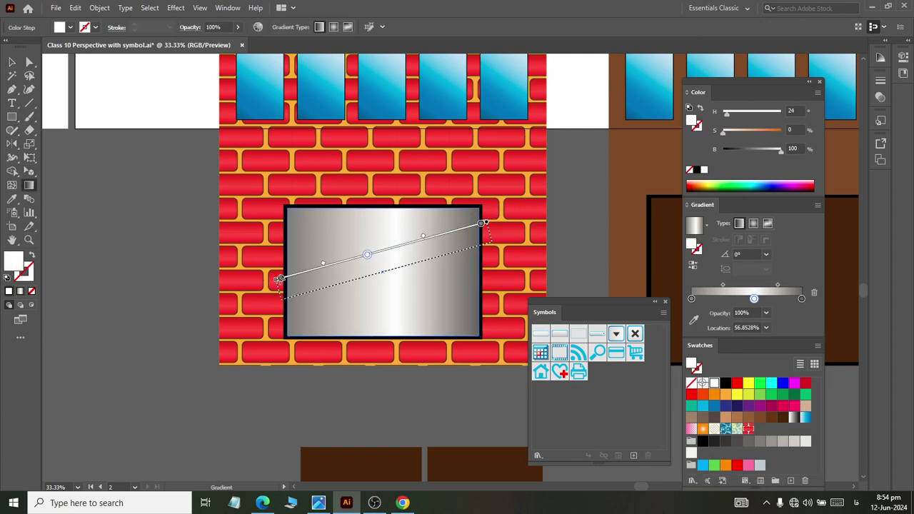
{"action": "left_click_drag", "start_coordinate": [283, 235], "coordinate": [488, 308]}
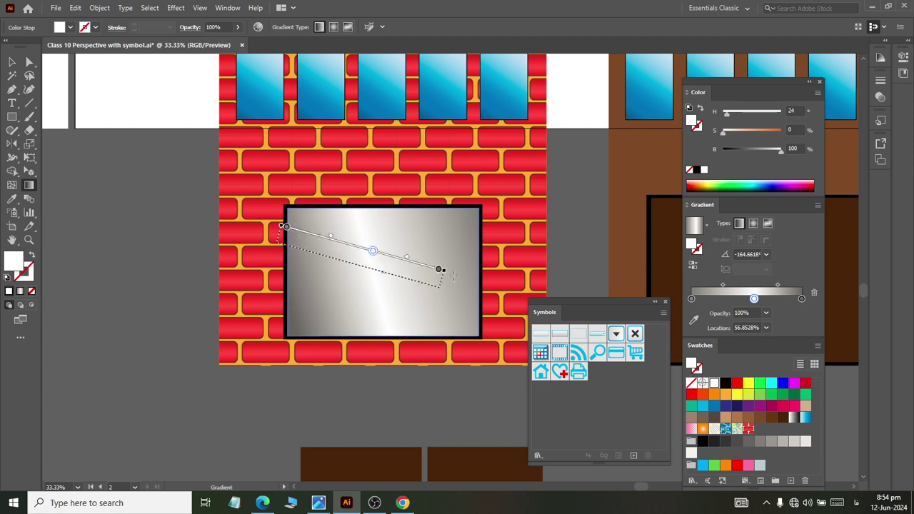
{"action": "left_click_drag", "start_coordinate": [359, 184], "coordinate": [398, 333]}
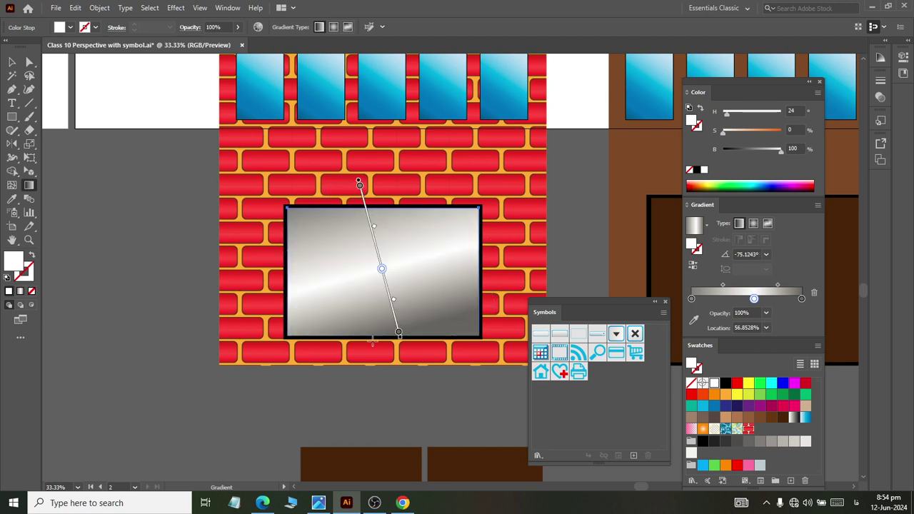
{"action": "left_click", "coordinate": [12, 61]}
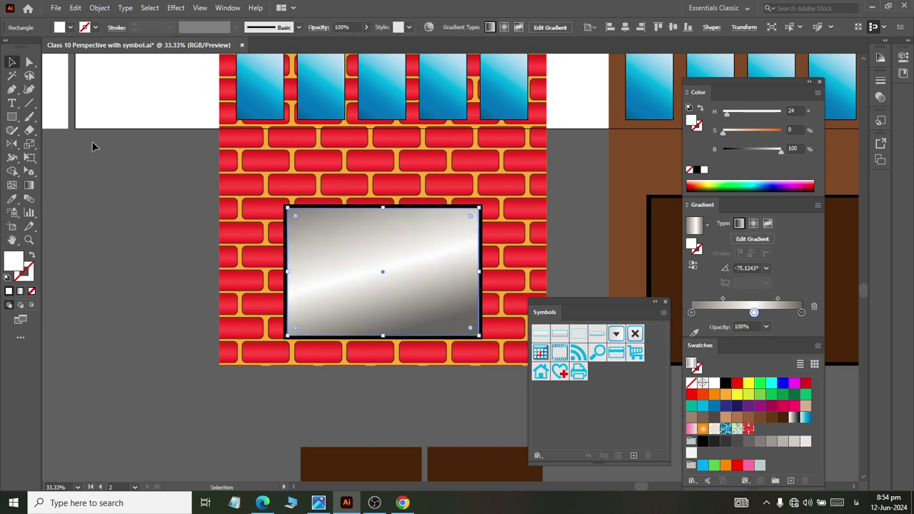
Group all parts of the red brick building together
{"action": "left_click", "coordinate": [166, 252]}
{"action": "scroll", "coordinate": [166, 252], "scroll_direction": "down", "scroll_amount": 3}
{"action": "scroll", "coordinate": [389, 331], "scroll_direction": "up", "scroll_amount": 1}
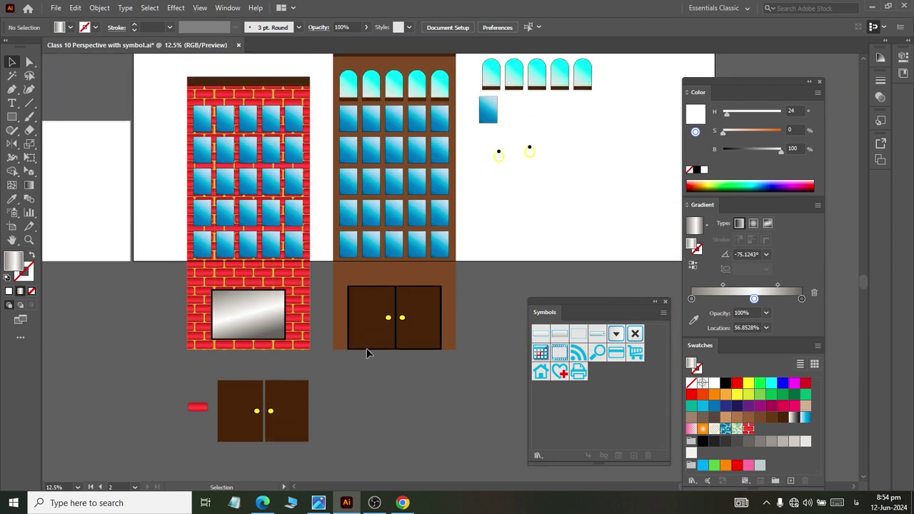
{"action": "scroll", "coordinate": [365, 353], "scroll_direction": "down", "scroll_amount": 1}
{"action": "scroll", "coordinate": [371, 314], "scroll_direction": "left", "scroll_amount": 2}
{"action": "scroll", "coordinate": [485, 271], "scroll_direction": "up", "scroll_amount": 1}
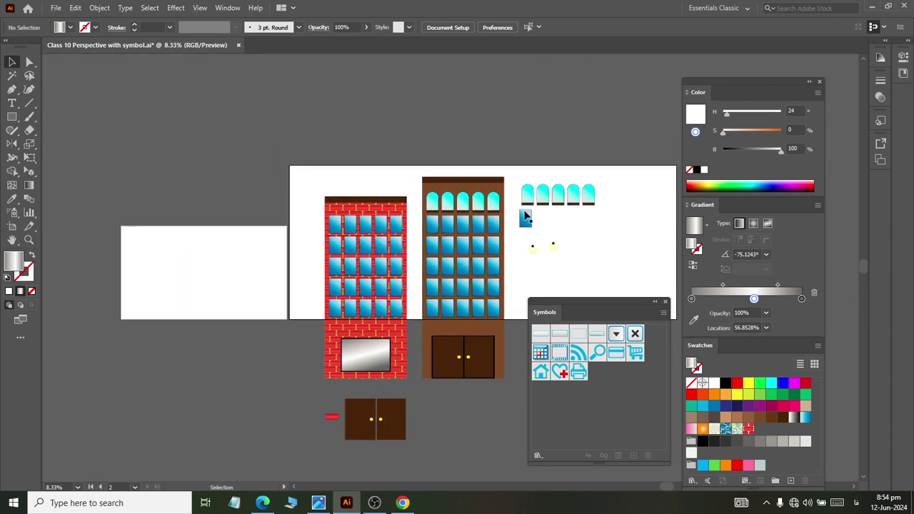
{"action": "scroll", "coordinate": [464, 246], "scroll_direction": "down", "scroll_amount": 2}
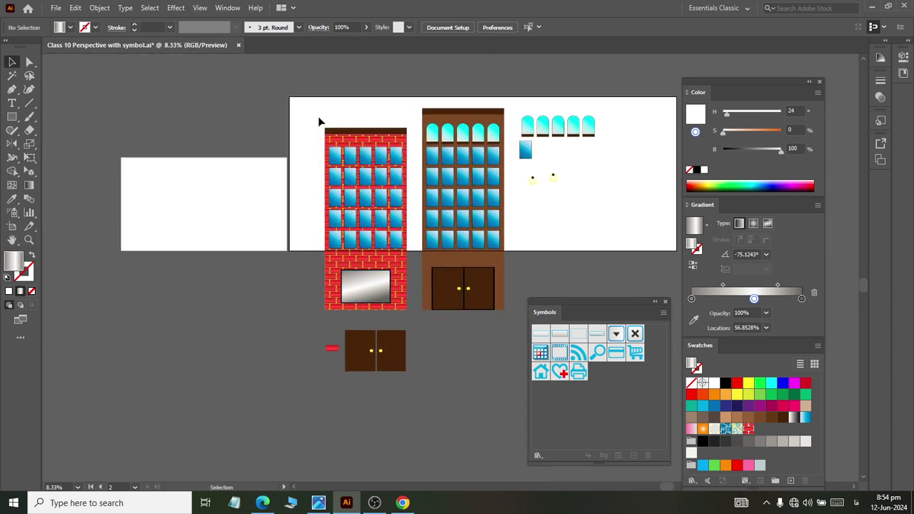
{"action": "left_click_drag", "start_coordinate": [318, 112], "coordinate": [414, 314]}
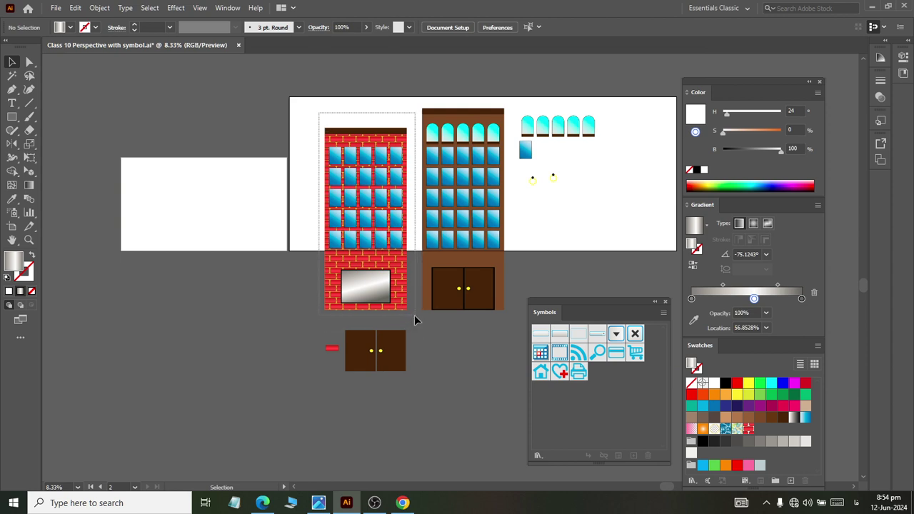
{"action": "right_click", "coordinate": [366, 219]}
{"action": "mouse_move", "coordinate": [408, 339]}
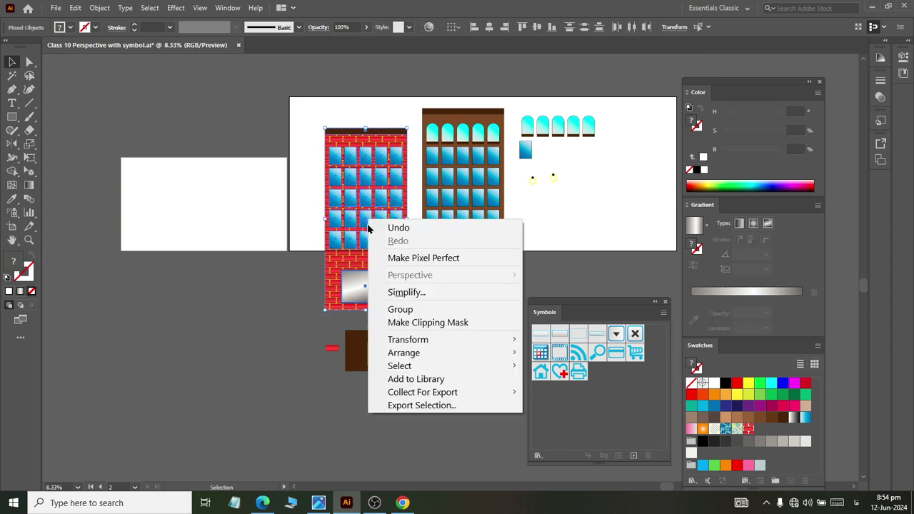
{"action": "left_click", "coordinate": [402, 309]}
{"action": "left_click", "coordinate": [423, 335]}
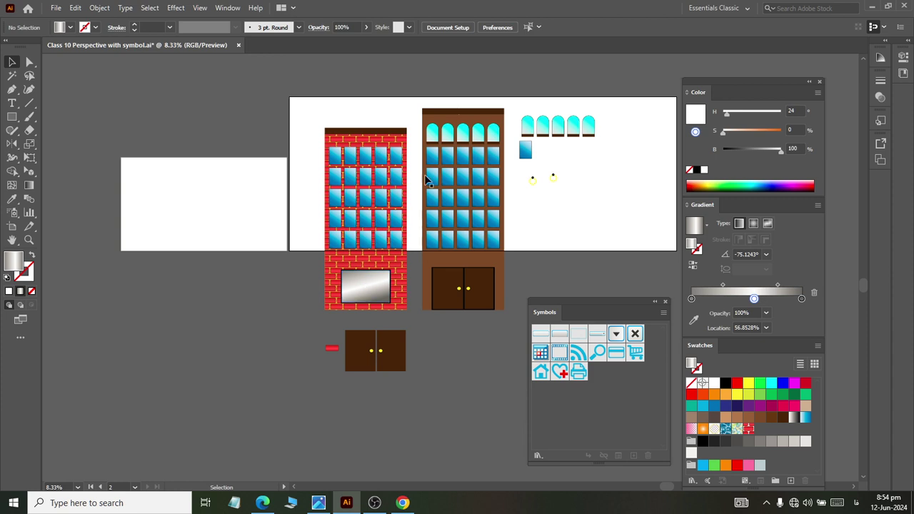
Group all parts of the brown tower, including its doors, then review the artwork
{"action": "left_click_drag", "start_coordinate": [502, 336], "coordinate": [510, 337]}
{"action": "right_click", "coordinate": [510, 339]}
{"action": "left_click", "coordinate": [515, 375]}
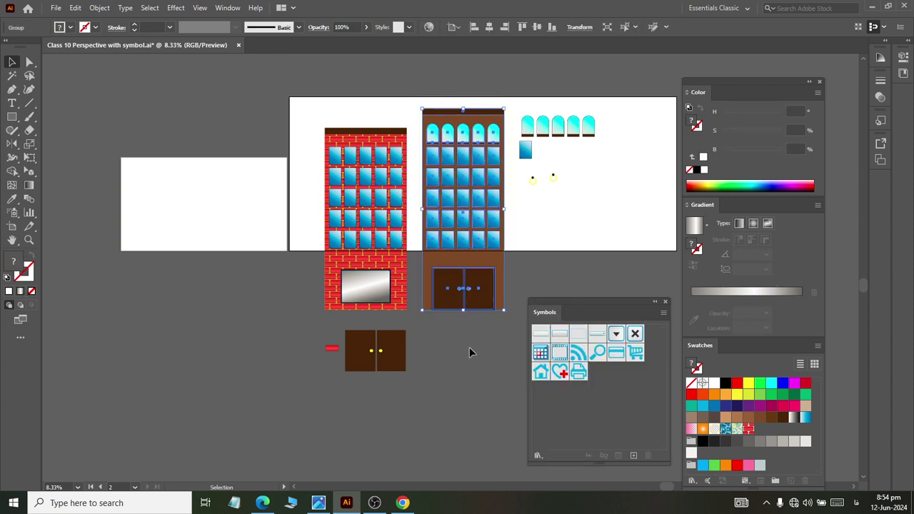
{"action": "left_click", "coordinate": [469, 347]}
{"action": "left_click", "coordinate": [380, 266]}
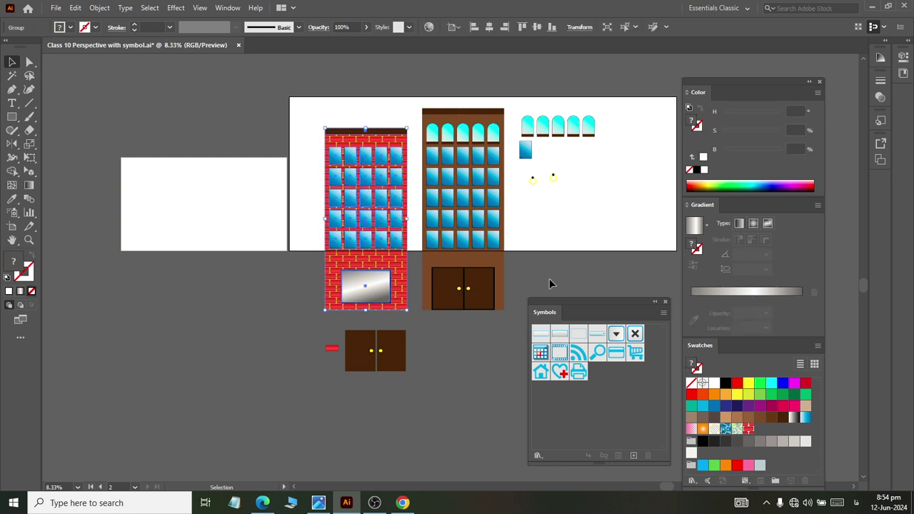
{"action": "scroll", "coordinate": [487, 293], "scroll_direction": "down", "scroll_amount": 1}
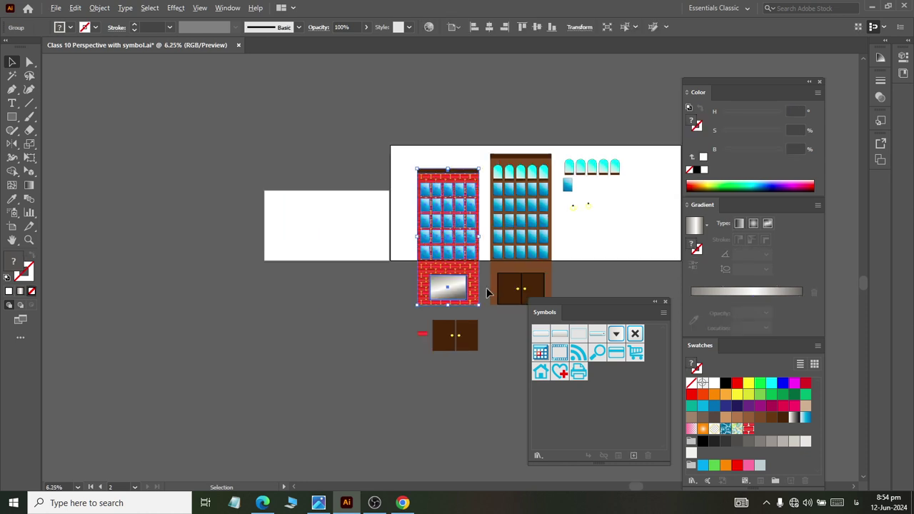
{"action": "left_click", "coordinate": [344, 243]}
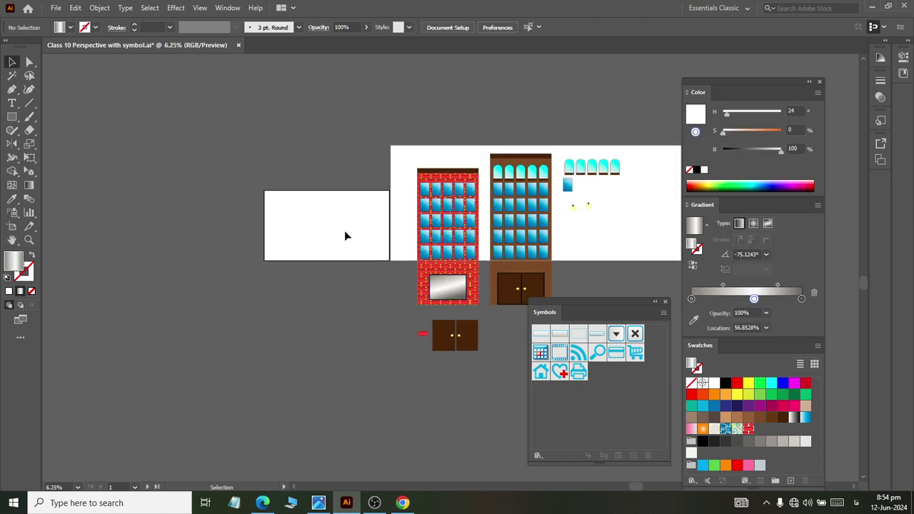
{"action": "scroll", "coordinate": [410, 241], "scroll_direction": "right", "scroll_amount": 1}
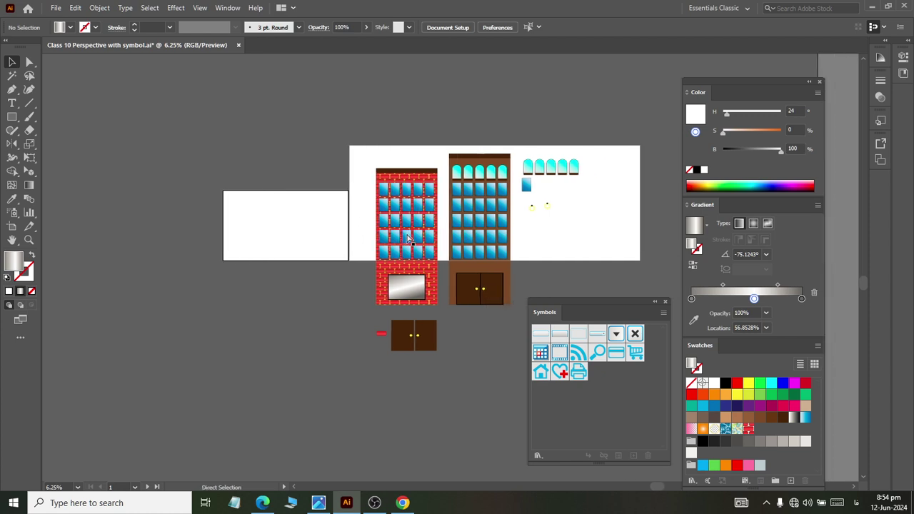
{"action": "scroll", "coordinate": [422, 250], "scroll_direction": "up", "scroll_amount": 1}
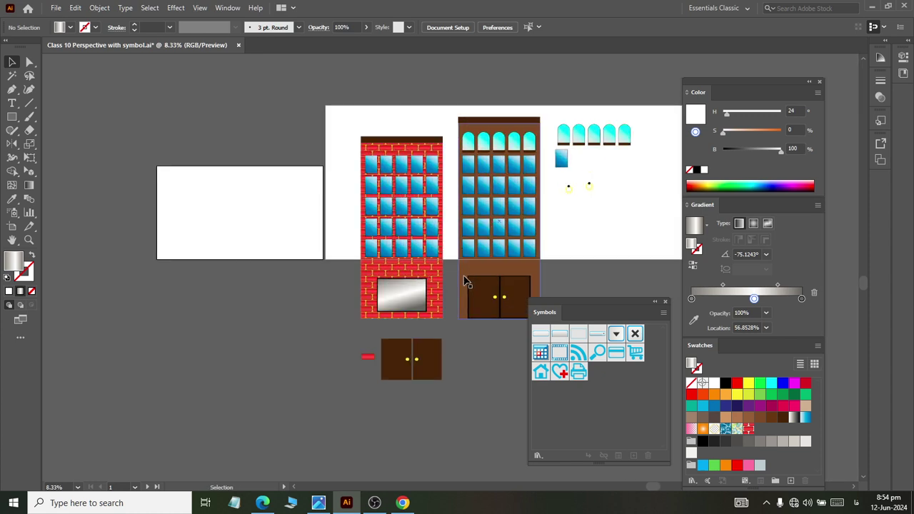
{"action": "scroll", "coordinate": [411, 279], "scroll_direction": "up", "scroll_amount": 2}
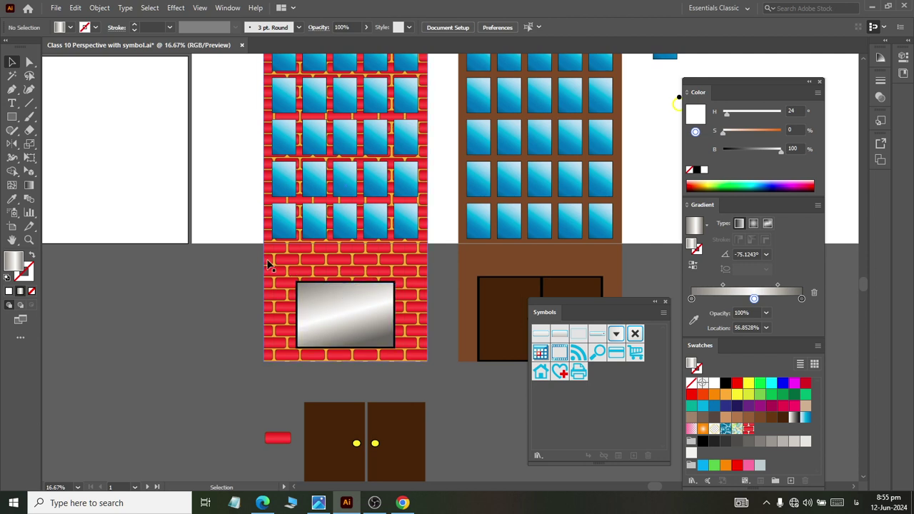
{"action": "scroll", "coordinate": [261, 260], "scroll_direction": "down", "scroll_amount": 1}
{"action": "scroll", "coordinate": [215, 221], "scroll_direction": "left", "scroll_amount": 2}
{"action": "scroll", "coordinate": [230, 162], "scroll_direction": "up", "scroll_amount": 1}
{"action": "scroll", "coordinate": [216, 156], "scroll_direction": "up", "scroll_amount": 1}
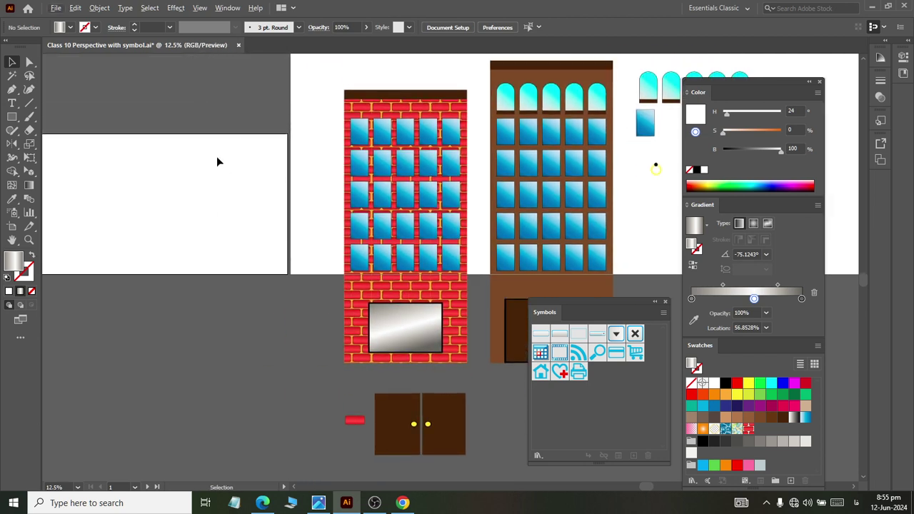
{"action": "scroll", "coordinate": [216, 156], "scroll_direction": "left", "scroll_amount": 2}
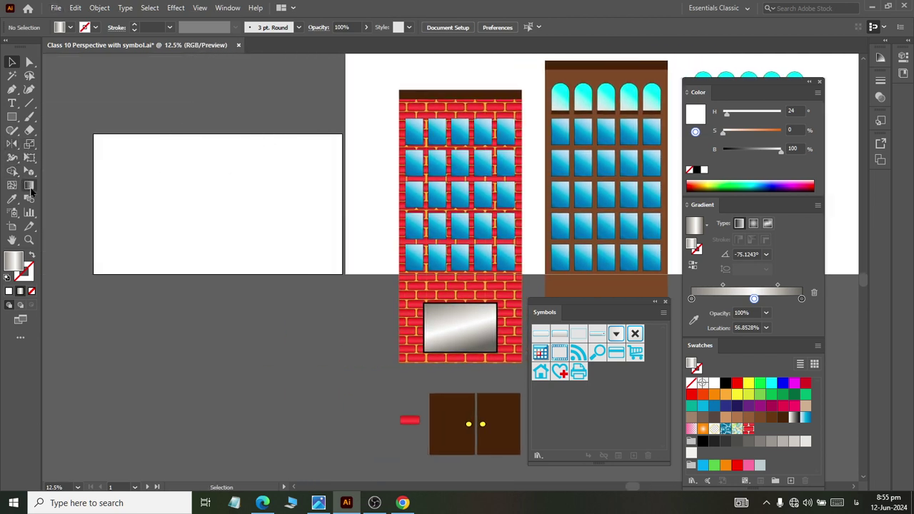
Enlarge Artboard 1 to about 4328 × 3834 px and zoom out to view it
{"action": "left_click", "coordinate": [12, 225]}
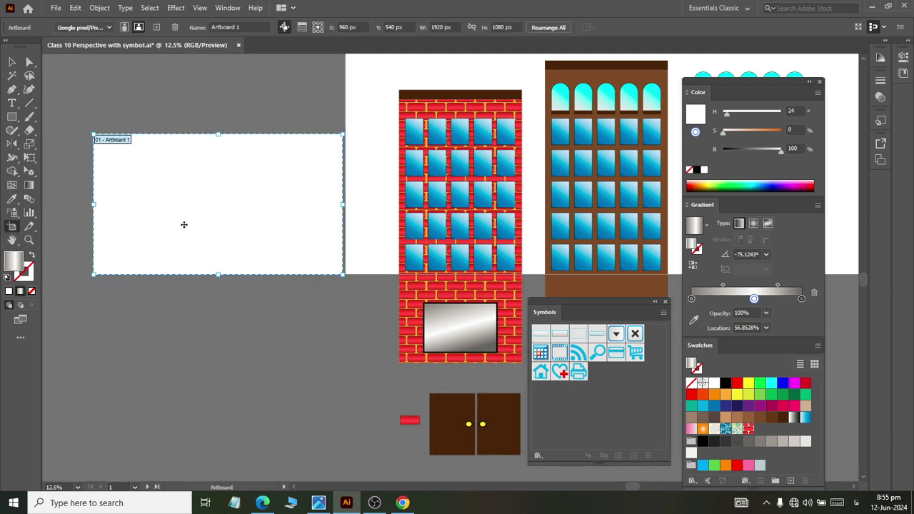
{"action": "scroll", "coordinate": [121, 201], "scroll_direction": "left", "scroll_amount": 2}
{"action": "scroll", "coordinate": [179, 215], "scroll_direction": "left", "scroll_amount": 2}
{"action": "scroll", "coordinate": [342, 165], "scroll_direction": "left", "scroll_amount": 2}
{"action": "scroll", "coordinate": [367, 190], "scroll_direction": "up", "scroll_amount": 3}
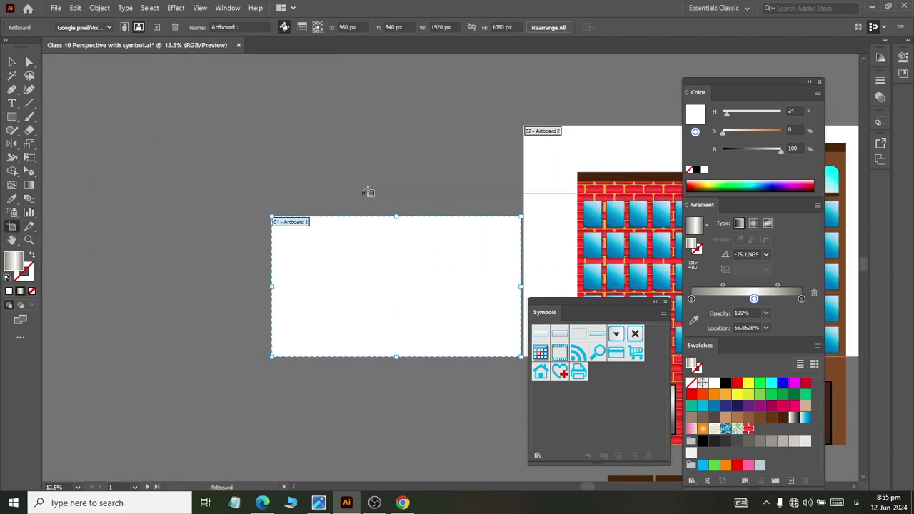
{"action": "left_click_drag", "start_coordinate": [397, 216], "coordinate": [398, 65]}
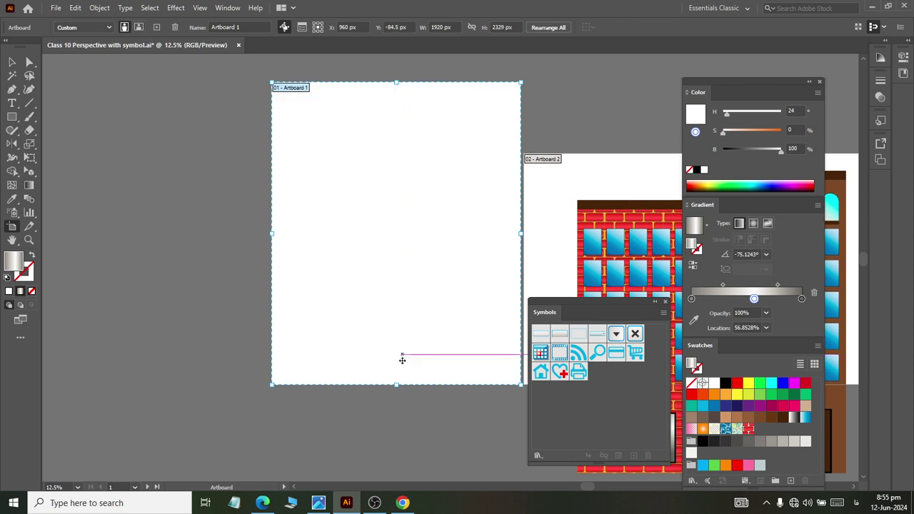
{"action": "scroll", "coordinate": [400, 335], "scroll_direction": "down", "scroll_amount": 3}
{"action": "mouse_move", "coordinate": [395, 303]}
{"action": "left_mouse_down"}
{"action": "mouse_move", "coordinate": [2, 229]}
{"action": "mouse_move", "coordinate": [100, 251]}
{"action": "left_mouse_up"}
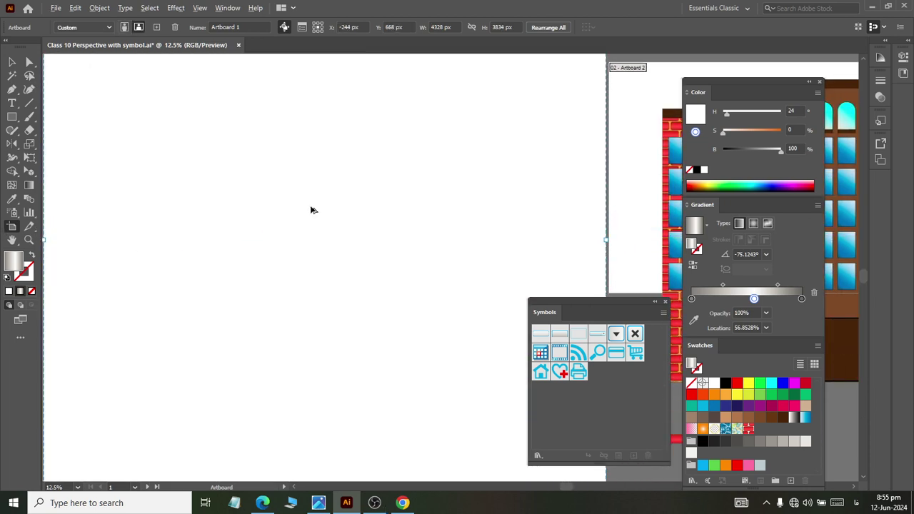
{"action": "key", "text": "ctrl+minus"}
{"action": "key", "text": "ctrl+minus"}
{"action": "key", "text": "ctrl+minus"}
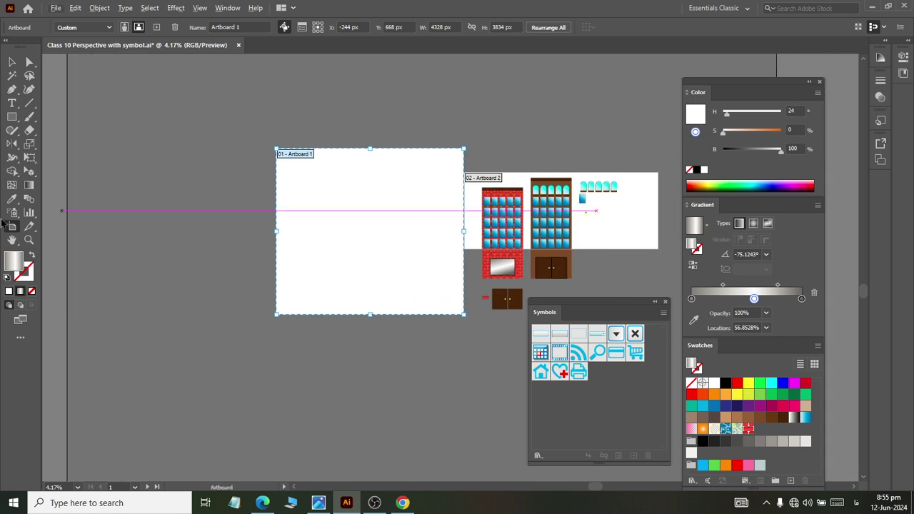
{"action": "left_click_drag", "start_coordinate": [29, 172], "coordinate": [71, 172]}
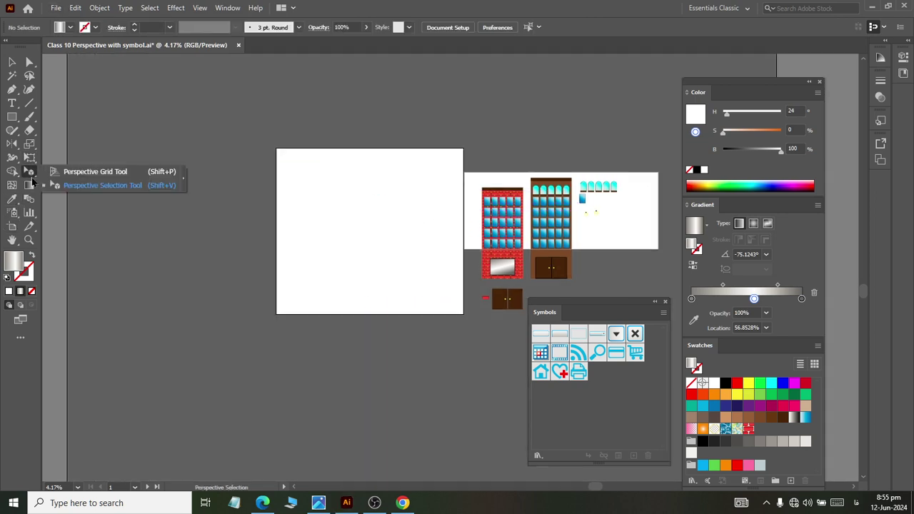
Pull the perspective grid's left vanishing point further out to widen the grid
{"action": "scroll", "coordinate": [437, 262], "scroll_direction": "up", "scroll_amount": 1}
{"action": "scroll", "coordinate": [442, 254], "scroll_direction": "up", "scroll_amount": 3}
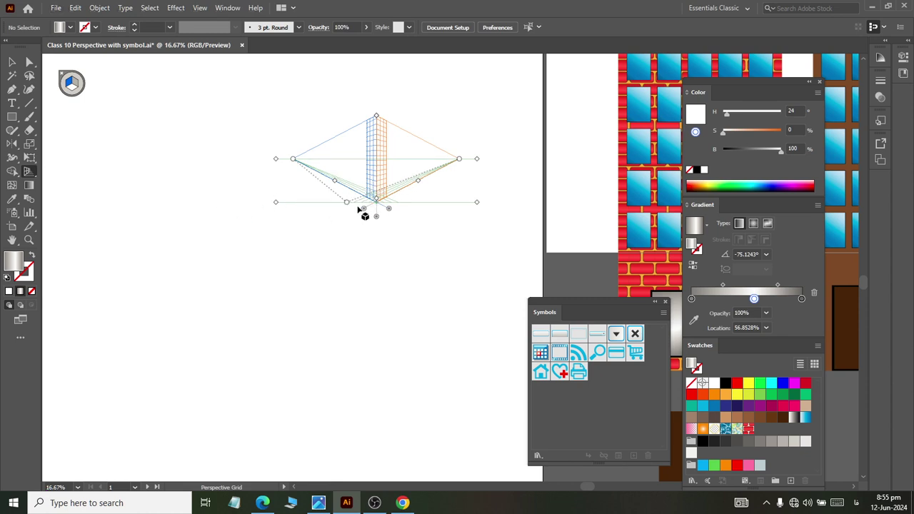
{"action": "scroll", "coordinate": [376, 194], "scroll_direction": "up", "scroll_amount": 2}
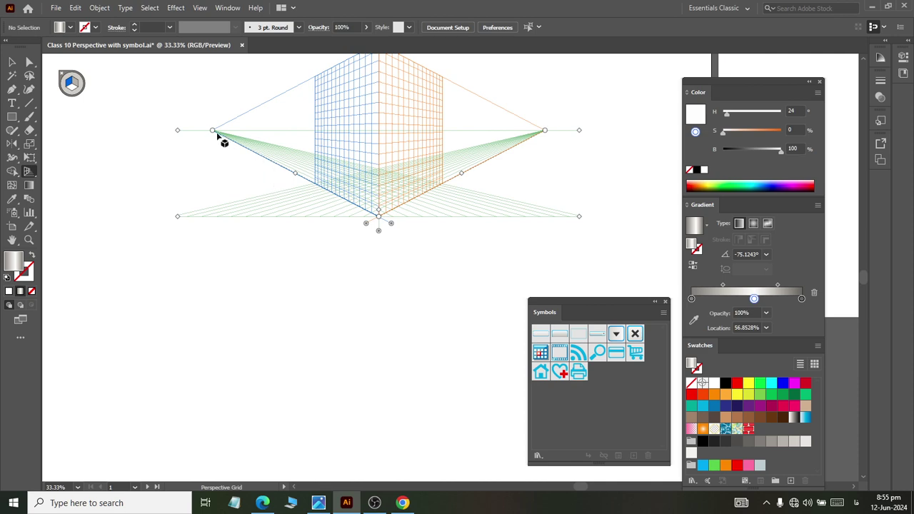
{"action": "scroll", "coordinate": [221, 143], "scroll_direction": "left", "scroll_amount": 2}
{"action": "scroll", "coordinate": [250, 147], "scroll_direction": "left", "scroll_amount": 1}
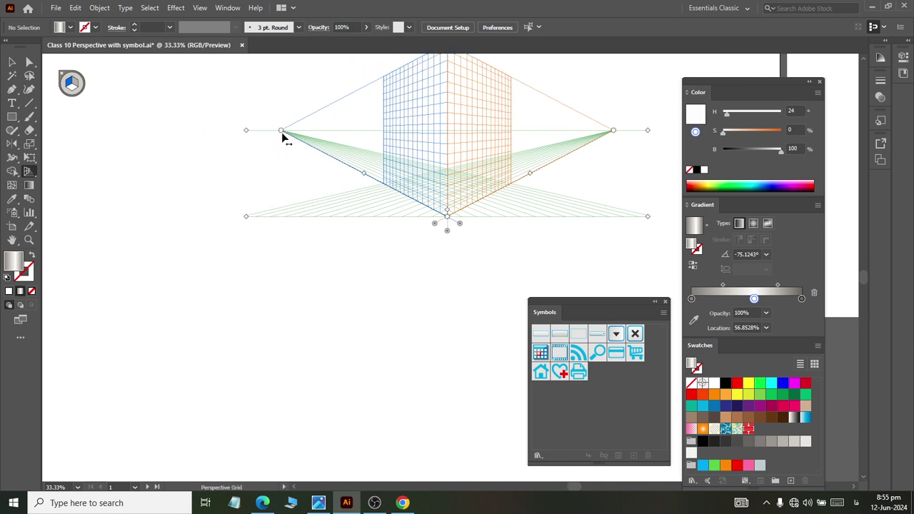
{"action": "left_click_drag", "start_coordinate": [279, 130], "coordinate": [42, 132]}
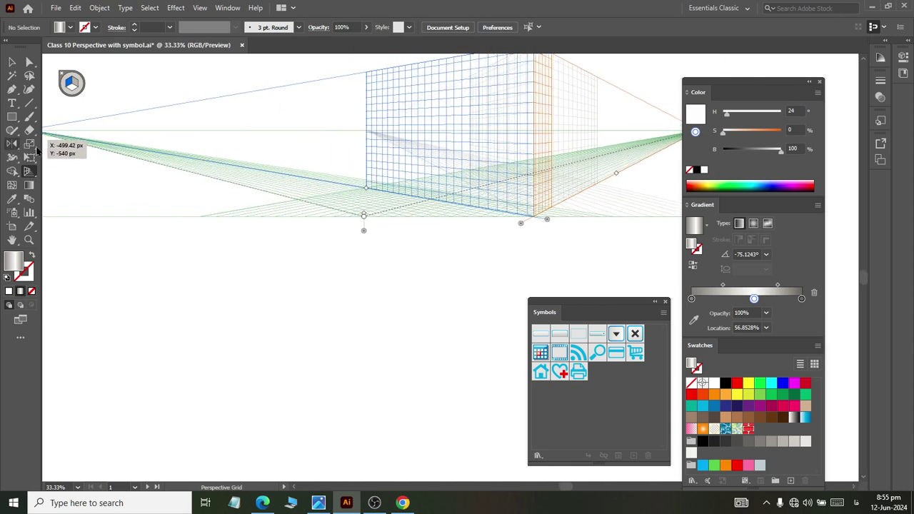
Pan around to inspect the widened perspective grid beside the buildings
{"action": "scroll", "coordinate": [457, 168], "scroll_direction": "up", "scroll_amount": 3}
{"action": "scroll", "coordinate": [465, 167], "scroll_direction": "right", "scroll_amount": 3}
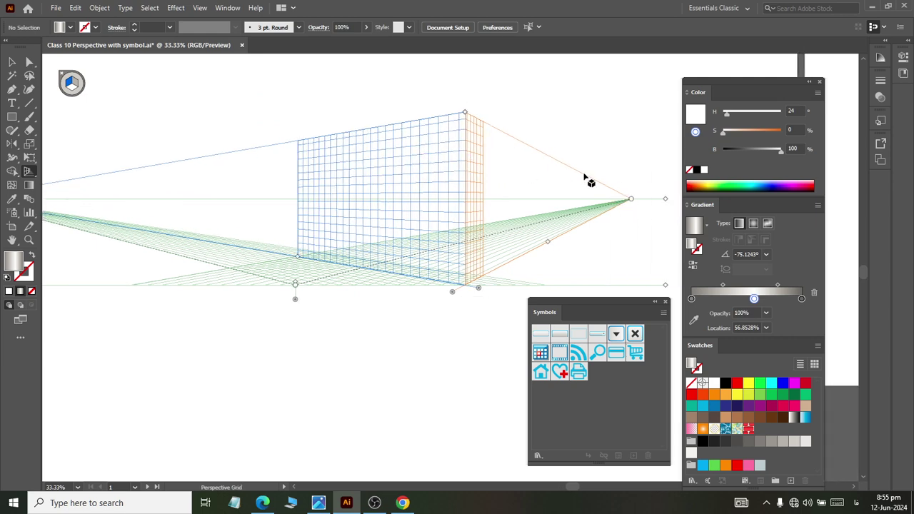
{"action": "scroll", "coordinate": [564, 183], "scroll_direction": "up", "scroll_amount": 1}
{"action": "scroll", "coordinate": [614, 208], "scroll_direction": "right", "scroll_amount": 2}
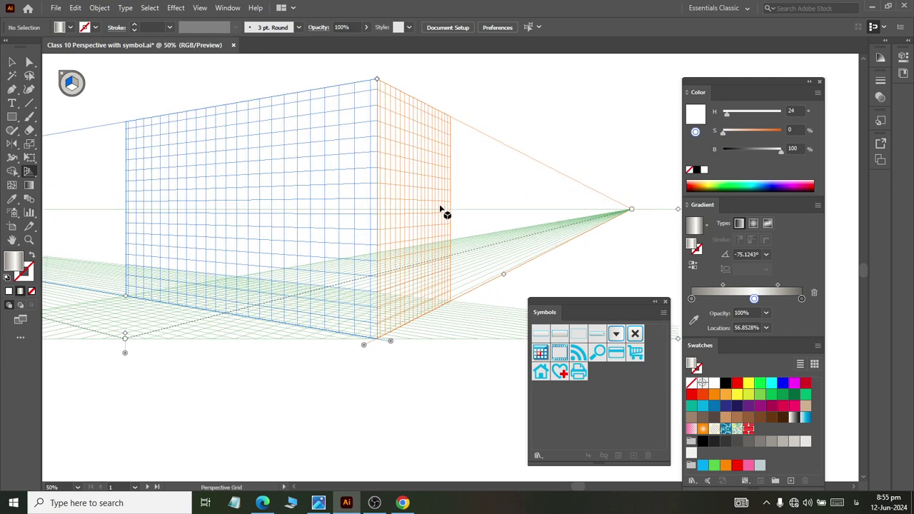
{"action": "scroll", "coordinate": [442, 214], "scroll_direction": "down", "scroll_amount": 2}
{"action": "scroll", "coordinate": [429, 251], "scroll_direction": "down", "scroll_amount": 1}
{"action": "scroll", "coordinate": [422, 244], "scroll_direction": "right", "scroll_amount": 2}
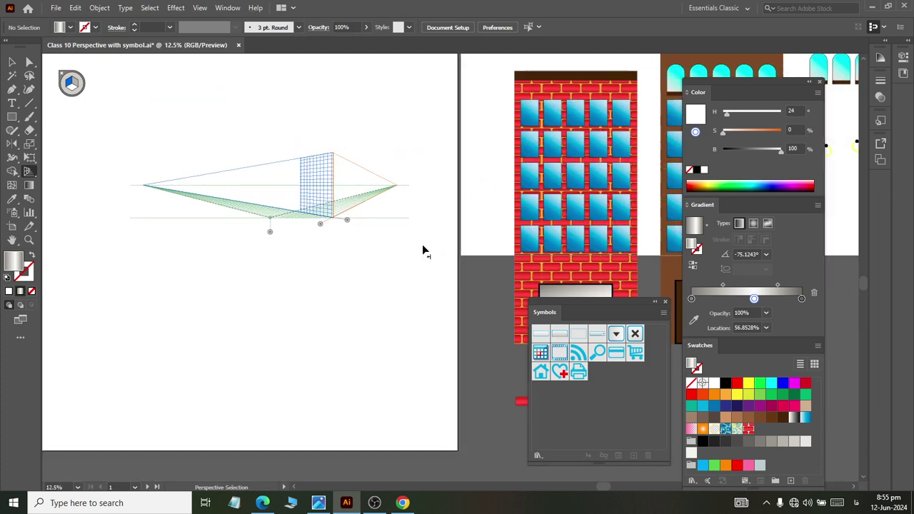
{"action": "scroll", "coordinate": [422, 244], "scroll_direction": "down", "scroll_amount": 1}
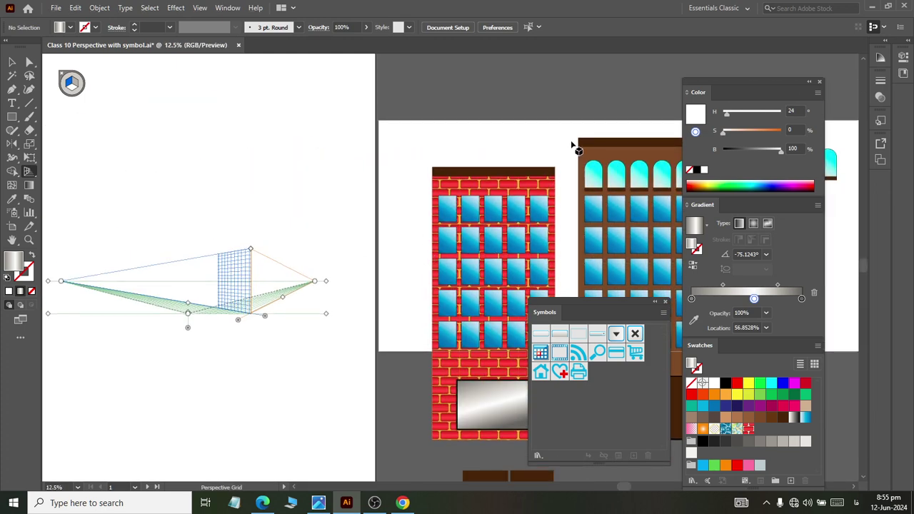
{"action": "scroll", "coordinate": [610, 155], "scroll_direction": "right", "scroll_amount": 1}
{"action": "scroll", "coordinate": [611, 165], "scroll_direction": "right", "scroll_amount": 2}
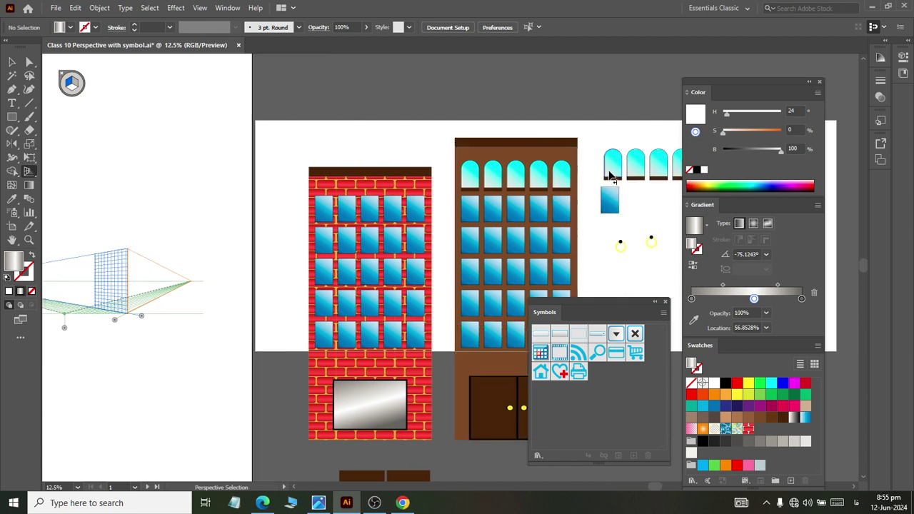
{"action": "scroll", "coordinate": [606, 177], "scroll_direction": "right", "scroll_amount": 1}
{"action": "scroll", "coordinate": [607, 177], "scroll_direction": "right", "scroll_amount": 1}
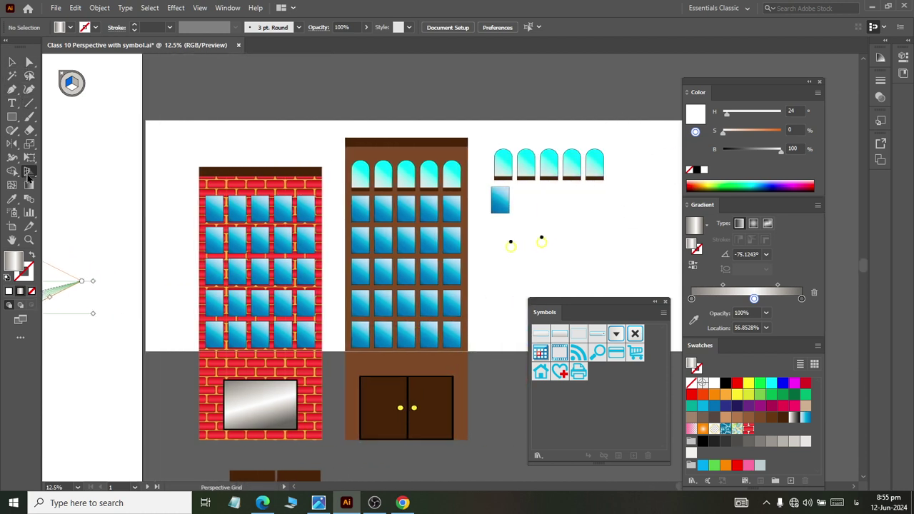
Select the whole brown tower with the Perspective Selection Tool
{"action": "left_click", "coordinate": [28, 173]}
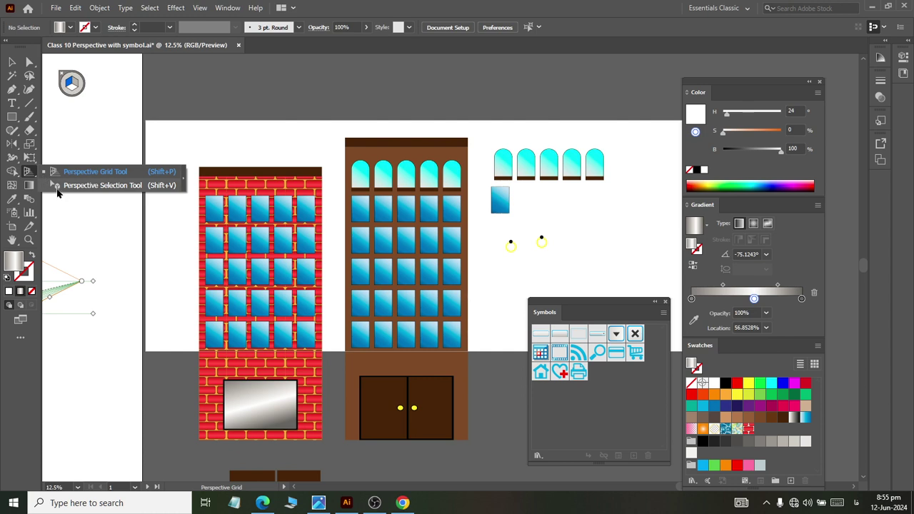
{"action": "left_click", "coordinate": [103, 185]}
{"action": "left_click_drag", "start_coordinate": [340, 148], "coordinate": [488, 464]}
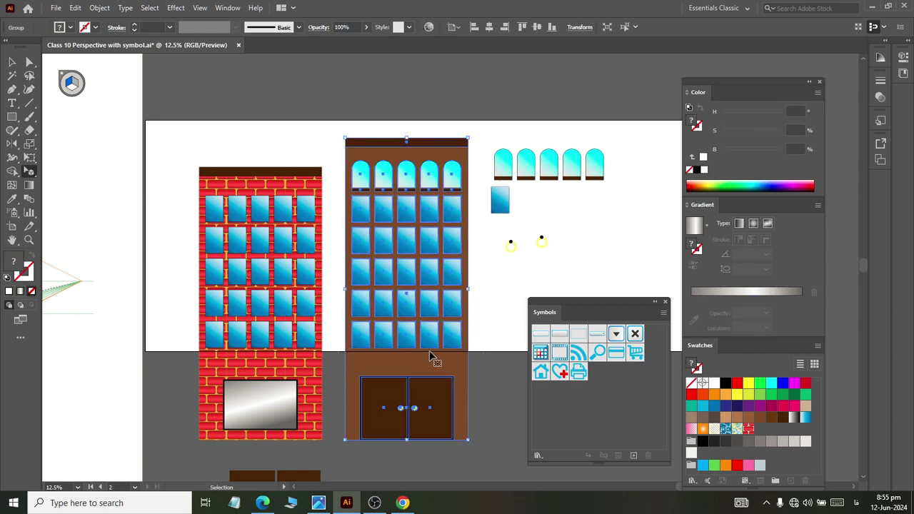
{"action": "scroll", "coordinate": [428, 354], "scroll_direction": "left", "scroll_amount": 3}
{"action": "scroll", "coordinate": [424, 343], "scroll_direction": "left", "scroll_amount": 3}
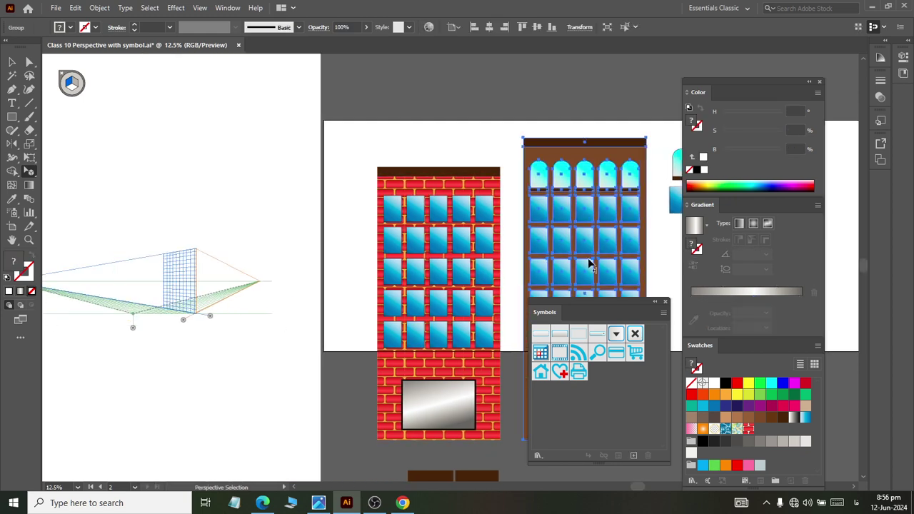
{"action": "scroll", "coordinate": [574, 265], "scroll_direction": "down", "scroll_amount": 2}
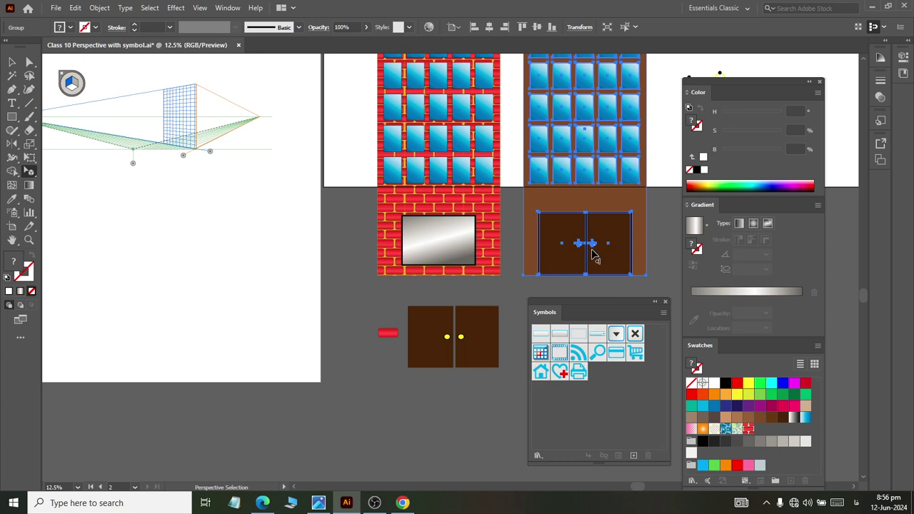
Drag the tower onto the left perspective grid and nudge it slightly right
{"action": "left_click_drag", "start_coordinate": [593, 253], "coordinate": [152, 160]}
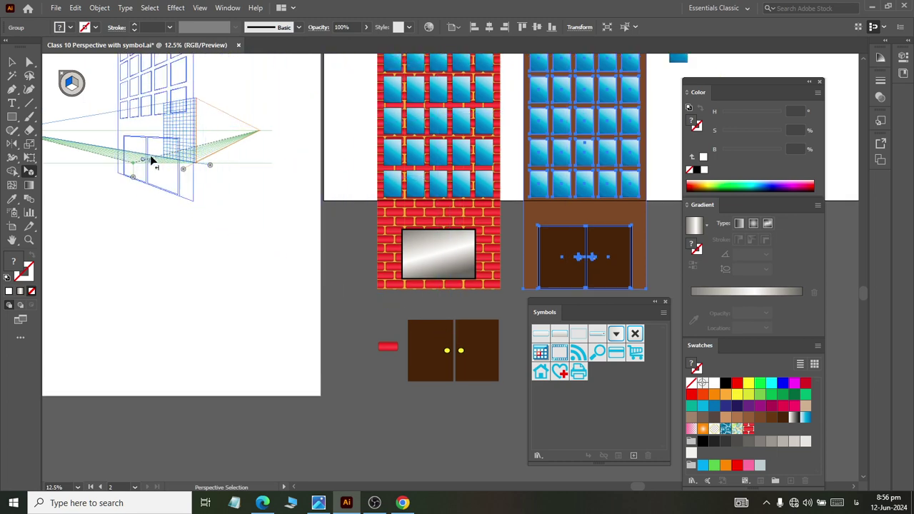
{"action": "scroll", "coordinate": [153, 161], "scroll_direction": "up", "scroll_amount": 2}
{"action": "scroll", "coordinate": [155, 162], "scroll_direction": "up", "scroll_amount": 2}
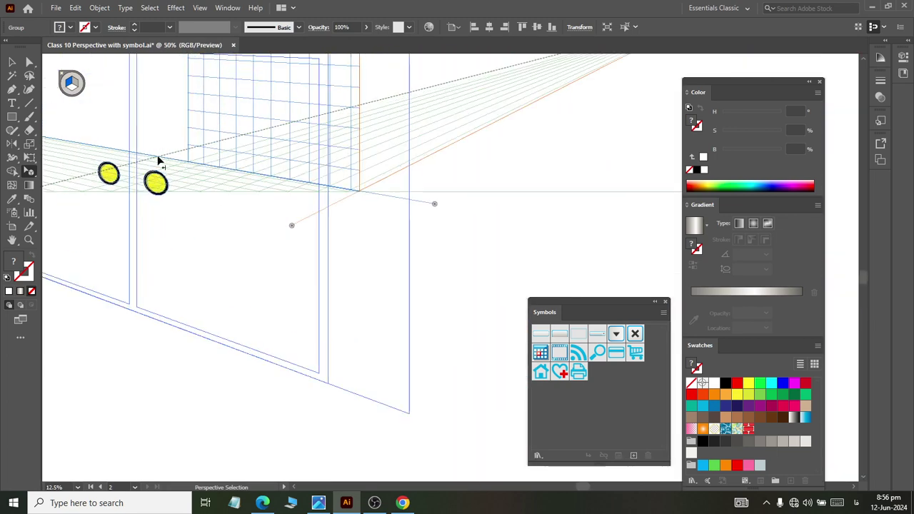
{"action": "scroll", "coordinate": [114, 154], "scroll_direction": "up", "scroll_amount": 5}
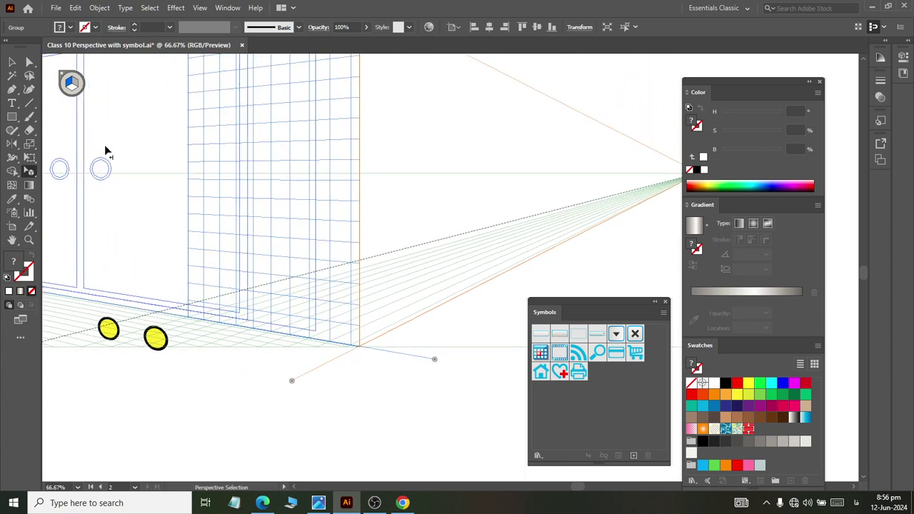
{"action": "mouse_move", "coordinate": [105, 147]}
{"action": "left_mouse_down"}
{"action": "mouse_move", "coordinate": [123, 142]}
{"action": "mouse_move", "coordinate": [123, 152]}
{"action": "left_mouse_up"}
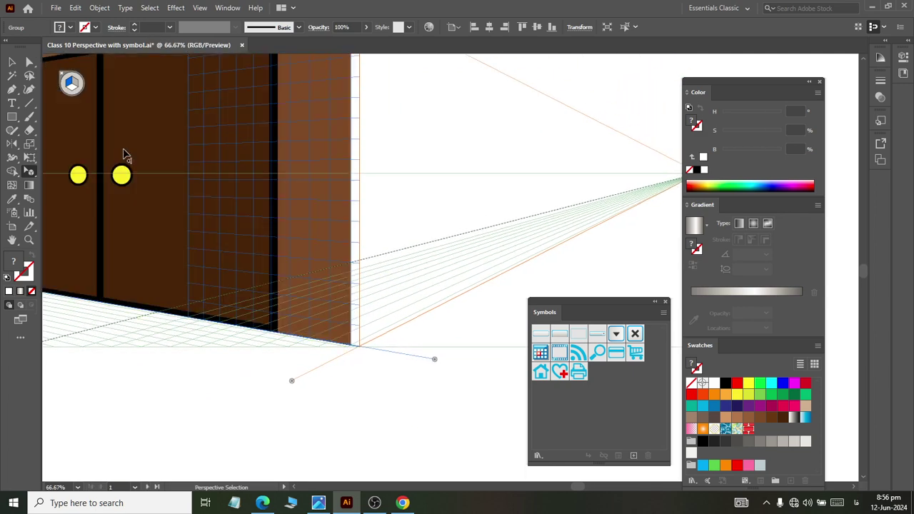
Deselect the tower and undo its placement so it returns flat to the artboard
{"action": "scroll", "coordinate": [119, 151], "scroll_direction": "down", "scroll_amount": 5}
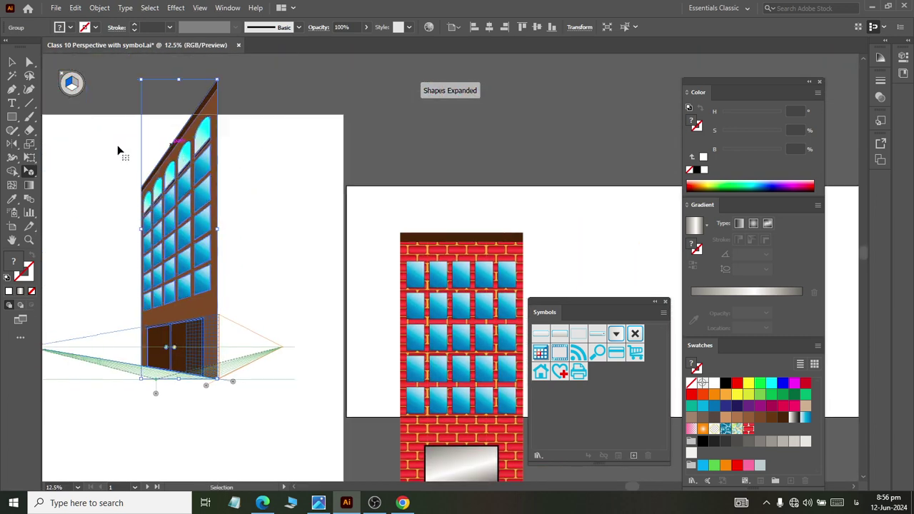
{"action": "scroll", "coordinate": [141, 175], "scroll_direction": "down", "scroll_amount": 1}
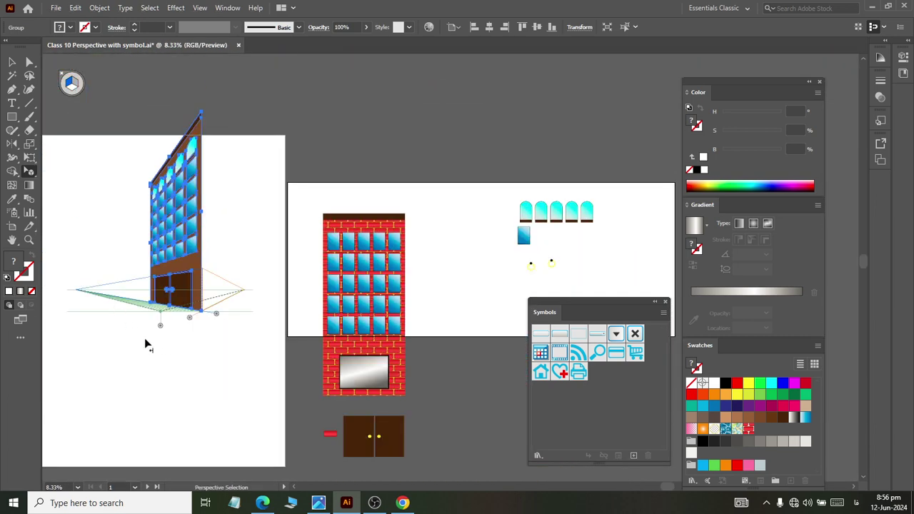
{"action": "left_click", "coordinate": [147, 240]}
{"action": "scroll", "coordinate": [147, 241], "scroll_direction": "up", "scroll_amount": 3}
{"action": "scroll", "coordinate": [145, 237], "scroll_direction": "down", "scroll_amount": 3}
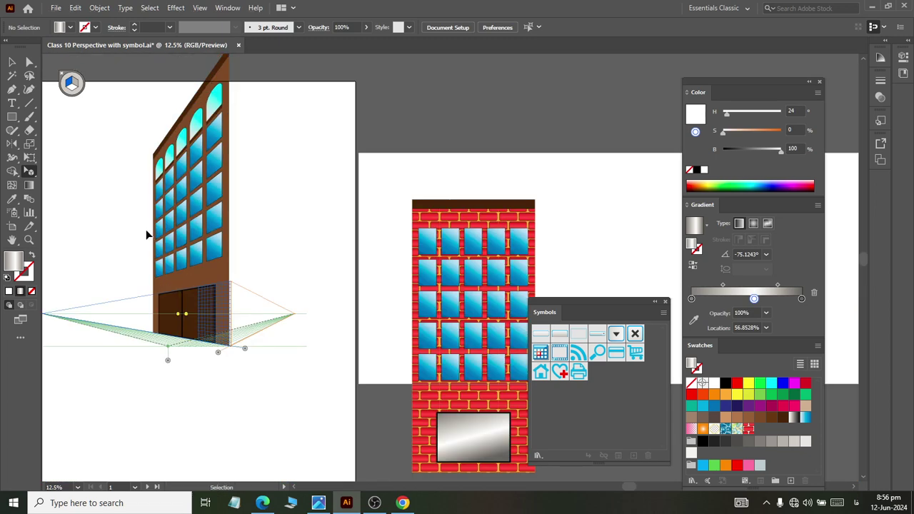
{"action": "key", "text": "ctrl+z"}
{"action": "key", "text": "ctrl+z"}
{"action": "scroll", "coordinate": [157, 207], "scroll_direction": "down", "scroll_amount": 1}
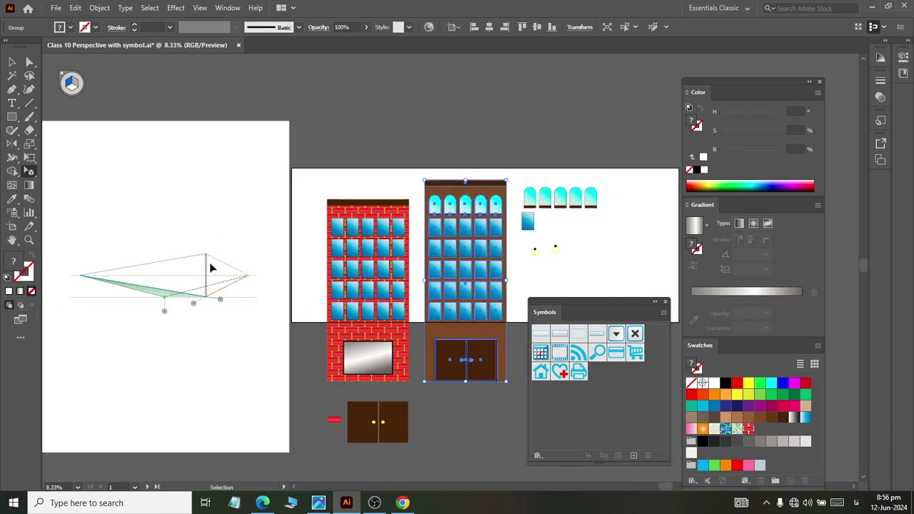
Cycle through the perspective and shape tools, settling on the Perspective Grid Tool (Shift+P)
{"action": "key", "text": "shift+v"}
{"action": "scroll", "coordinate": [240, 276], "scroll_direction": "up", "scroll_amount": 2}
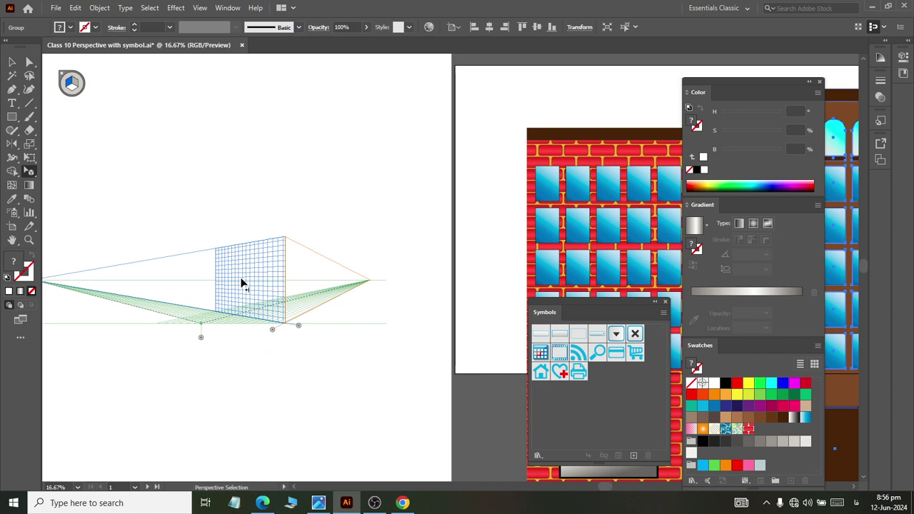
{"action": "left_click", "coordinate": [12, 171]}
{"action": "mouse_move", "coordinate": [237, 285]}
{"action": "left_mouse_down"}
{"action": "mouse_move", "coordinate": [275, 306]}
{"action": "mouse_move", "coordinate": [305, 300]}
{"action": "left_mouse_up"}
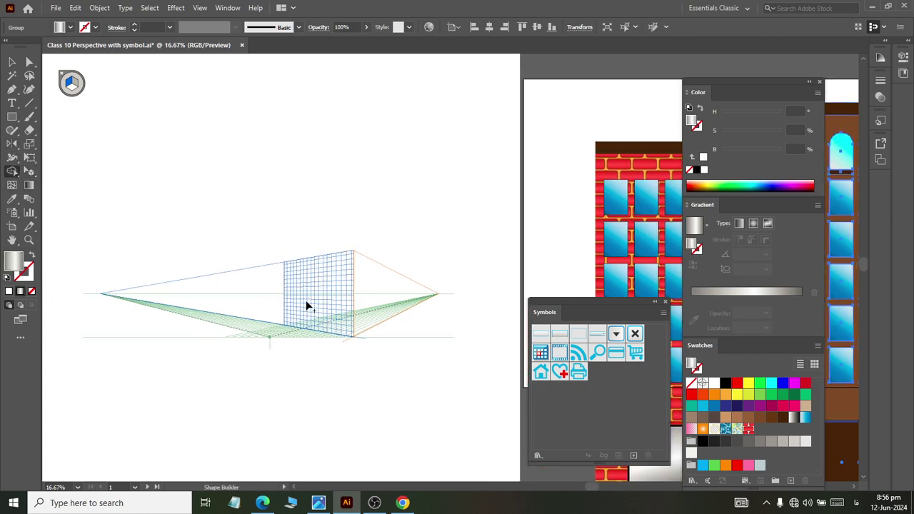
{"action": "scroll", "coordinate": [270, 293], "scroll_direction": "up", "scroll_amount": 2}
{"action": "scroll", "coordinate": [310, 307], "scroll_direction": "down", "scroll_amount": 2}
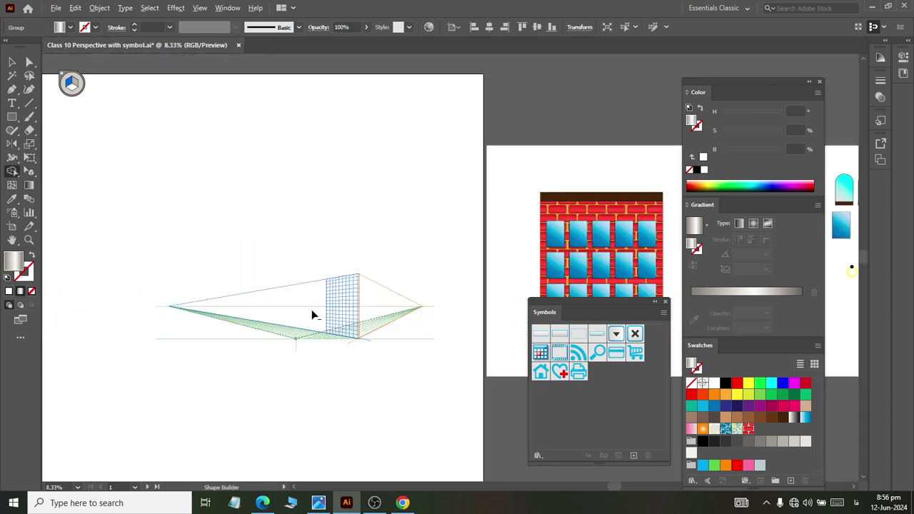
{"action": "scroll", "coordinate": [347, 317], "scroll_direction": "down", "scroll_amount": 1}
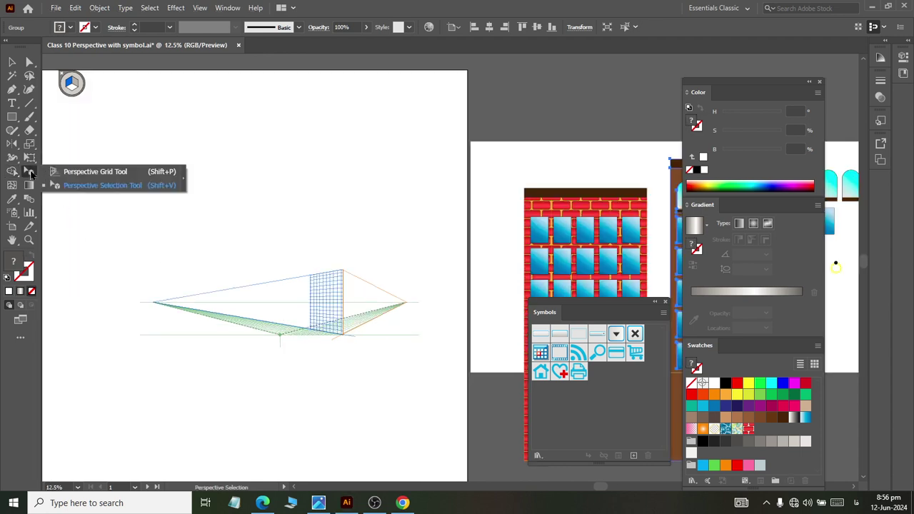
{"action": "left_click_drag", "start_coordinate": [29, 172], "coordinate": [61, 173]}
{"action": "scroll", "coordinate": [339, 322], "scroll_direction": "up", "scroll_amount": 3}
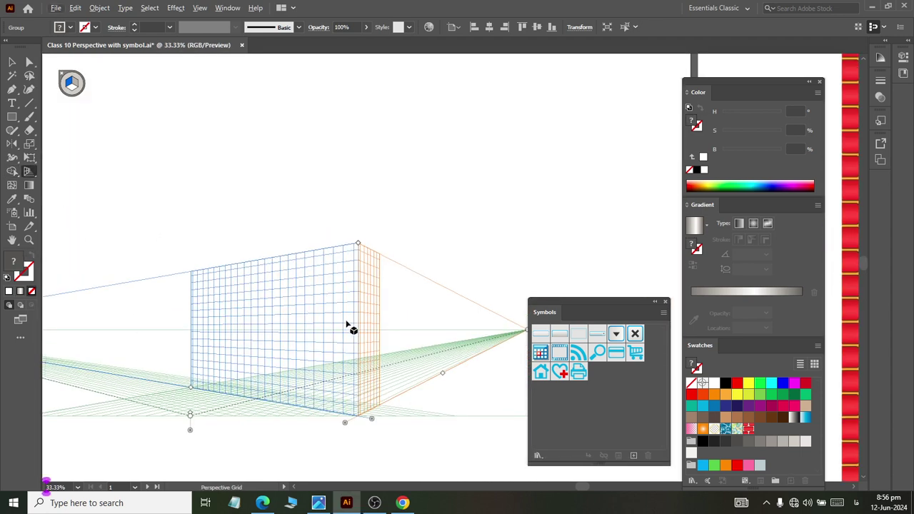
{"action": "scroll", "coordinate": [398, 366], "scroll_direction": "down", "scroll_amount": 2}
{"action": "key", "text": "shift+v"}
{"action": "key", "text": "shift+p"}
Pull the left vanishing point out to the far left
{"action": "scroll", "coordinate": [286, 355], "scroll_direction": "left", "scroll_amount": 2}
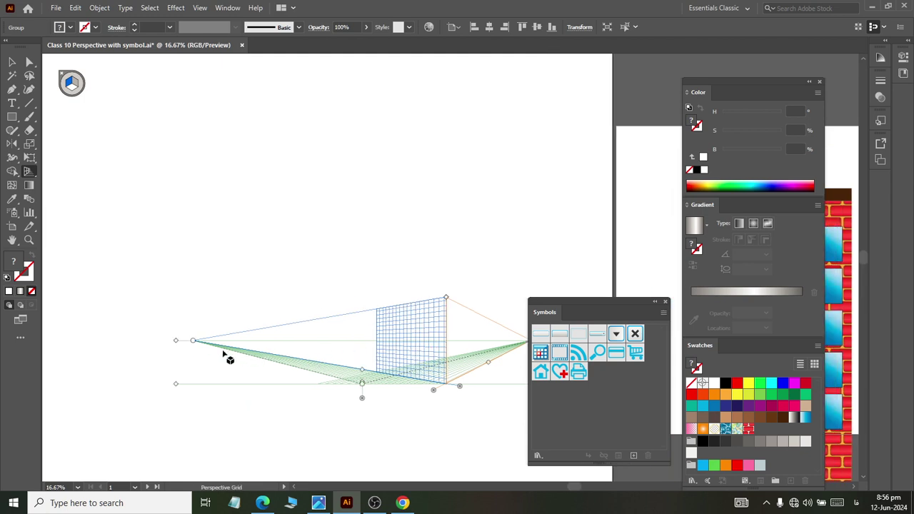
{"action": "scroll", "coordinate": [57, 346], "scroll_direction": "left", "scroll_amount": 3}
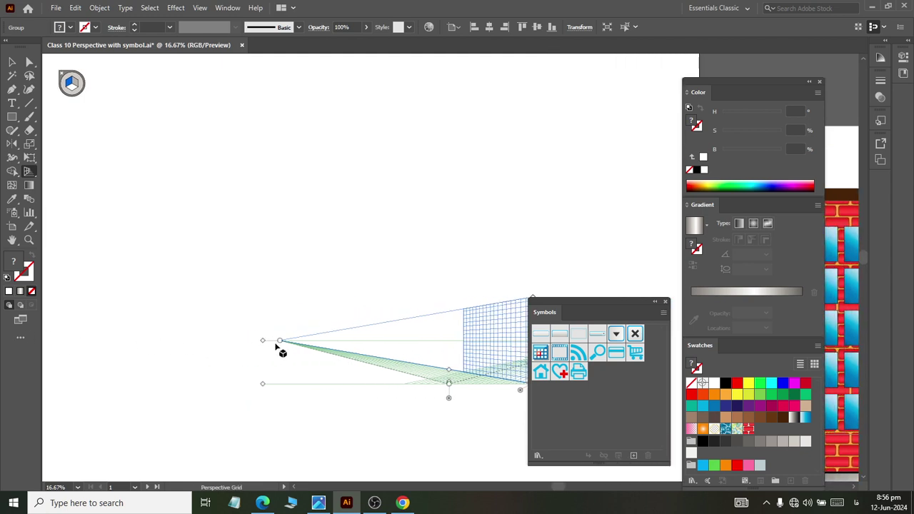
{"action": "left_click_drag", "start_coordinate": [280, 343], "coordinate": [42, 348]}
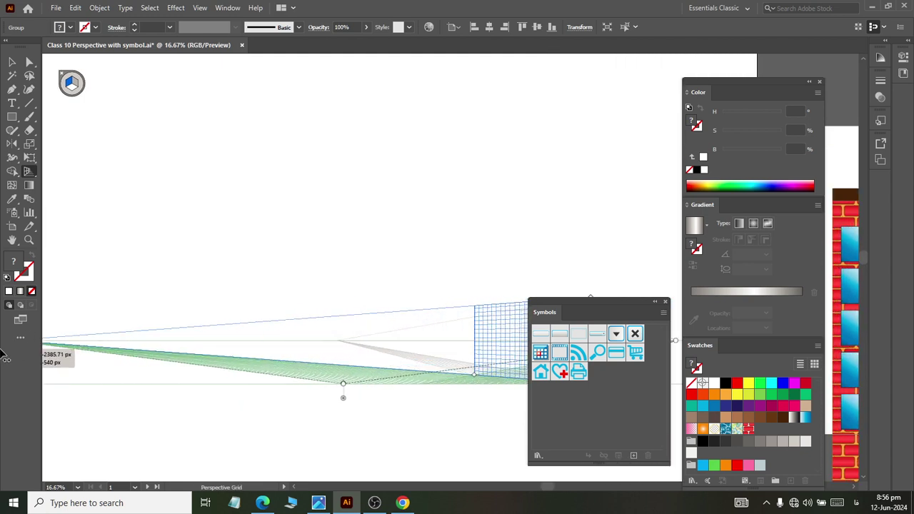
{"action": "scroll", "coordinate": [295, 320], "scroll_direction": "down", "scroll_amount": 2}
Widen the grid by pushing the right vanishing point far to the right
{"action": "left_click_drag", "start_coordinate": [400, 326], "coordinate": [627, 334]}
{"action": "scroll", "coordinate": [417, 346], "scroll_direction": "up", "scroll_amount": 2}
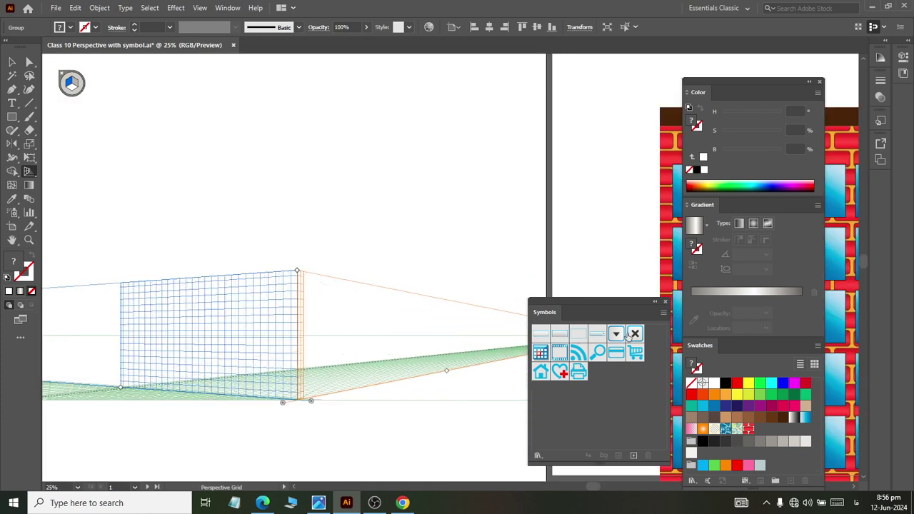
{"action": "scroll", "coordinate": [337, 318], "scroll_direction": "down", "scroll_amount": 3}
{"action": "scroll", "coordinate": [338, 317], "scroll_direction": "down", "scroll_amount": 1}
{"action": "scroll", "coordinate": [343, 320], "scroll_direction": "right", "scroll_amount": 2}
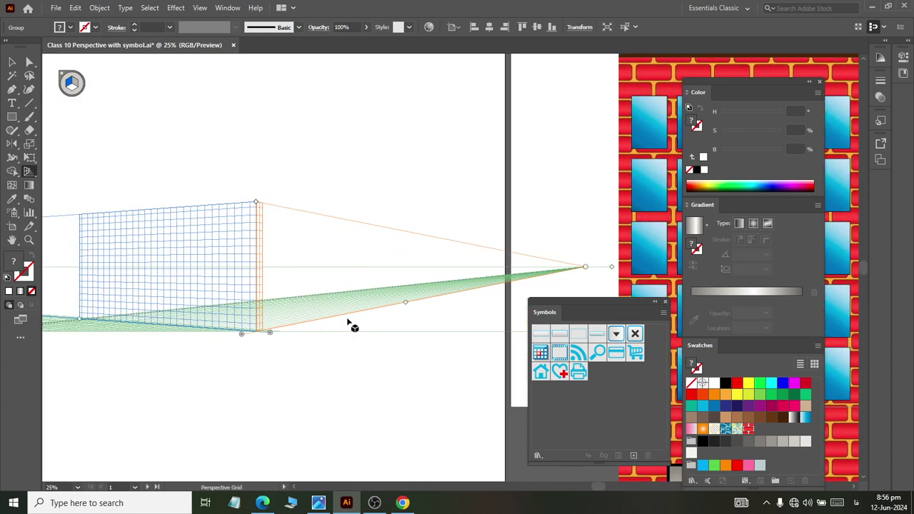
{"action": "left_click_drag", "start_coordinate": [585, 268], "coordinate": [808, 253]}
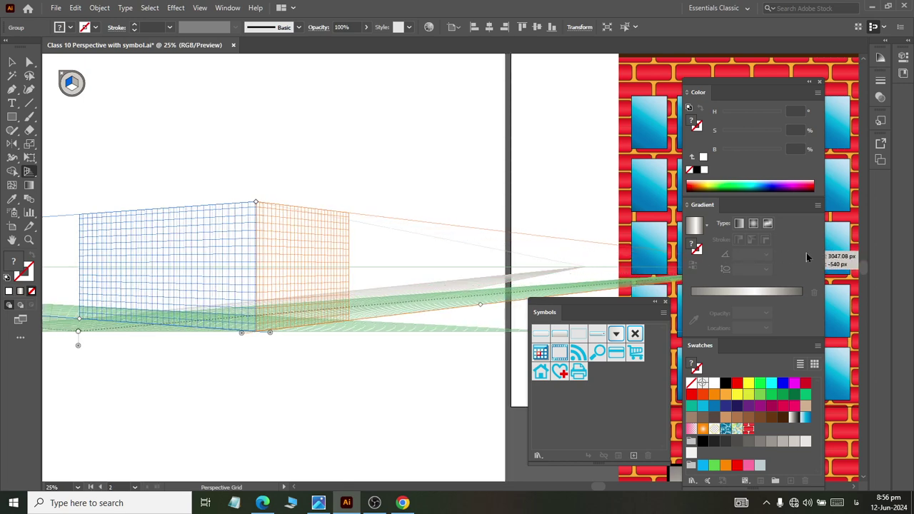
{"action": "scroll", "coordinate": [410, 257], "scroll_direction": "down", "scroll_amount": 2}
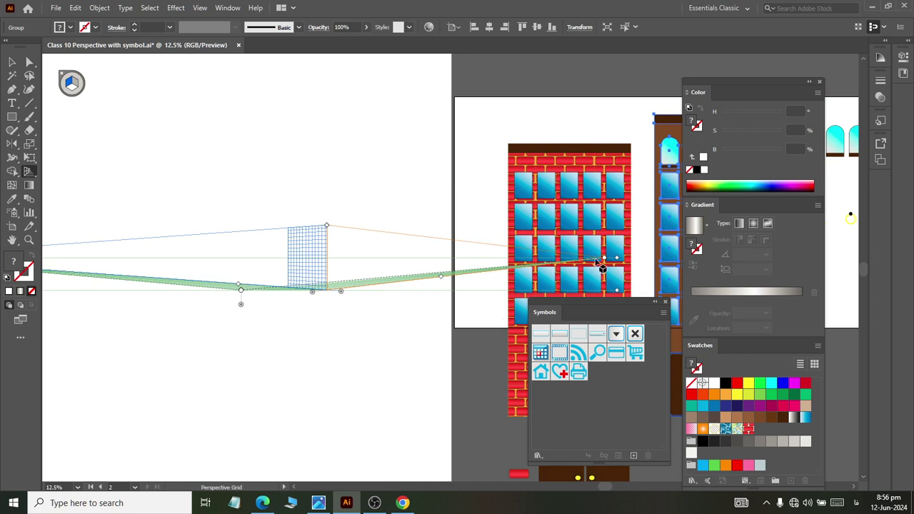
{"action": "scroll", "coordinate": [602, 269], "scroll_direction": "right", "scroll_amount": 2}
{"action": "scroll", "coordinate": [592, 265], "scroll_direction": "right", "scroll_amount": 2}
{"action": "scroll", "coordinate": [592, 265], "scroll_direction": "right", "scroll_amount": 2}
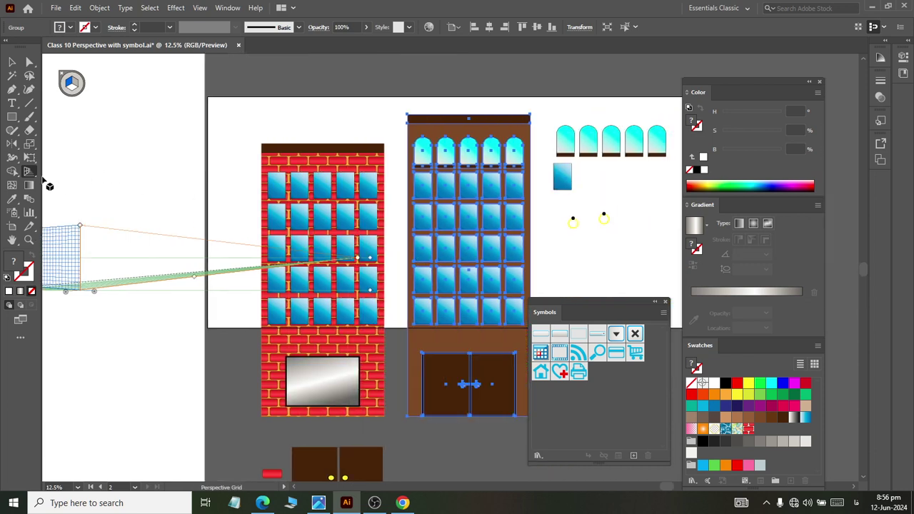
Move the brown tower onto the left perspective grid and reposition it along the plane
{"action": "right_click", "coordinate": [29, 172]}
{"action": "left_click", "coordinate": [71, 183]}
{"action": "left_click_drag", "start_coordinate": [465, 314], "coordinate": [67, 261]}
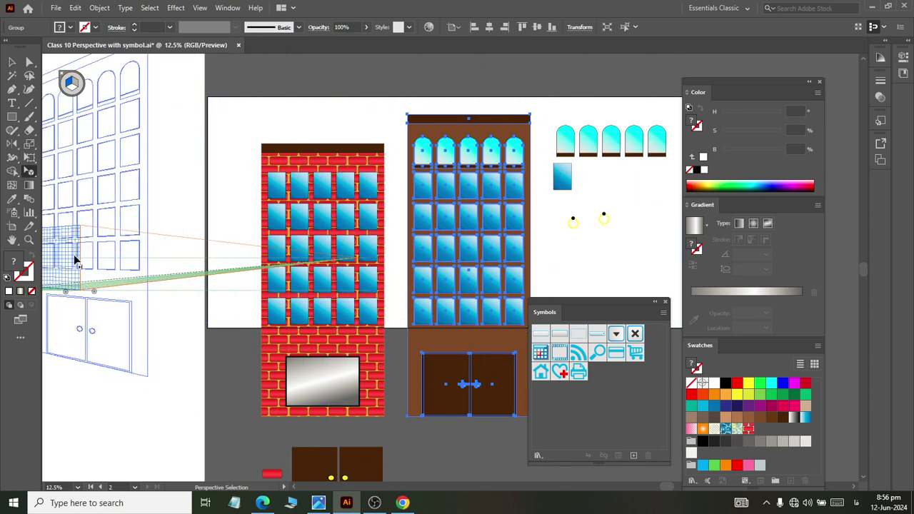
{"action": "scroll", "coordinate": [79, 246], "scroll_direction": "up", "scroll_amount": 1}
{"action": "scroll", "coordinate": [91, 238], "scroll_direction": "up", "scroll_amount": 1}
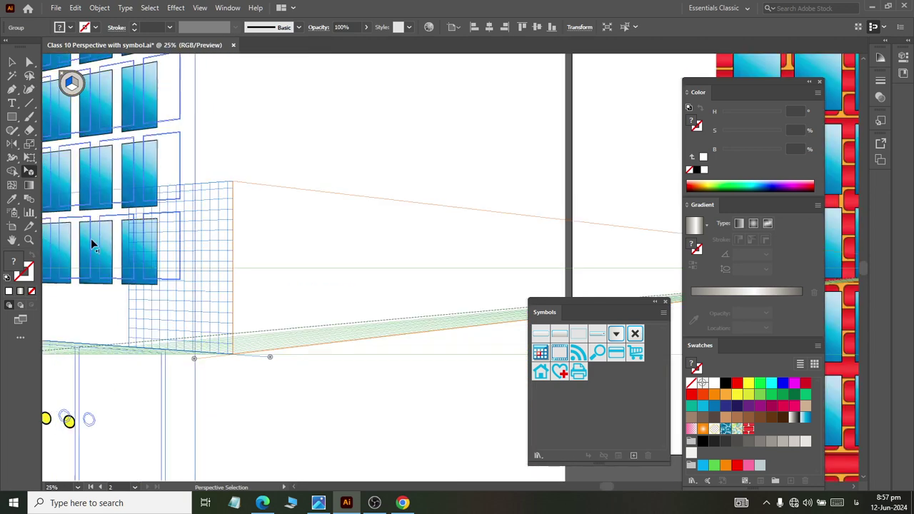
{"action": "scroll", "coordinate": [129, 112], "scroll_direction": "up", "scroll_amount": 1}
{"action": "mouse_move", "coordinate": [128, 113]}
{"action": "left_mouse_down"}
{"action": "mouse_move", "coordinate": [98, 176]}
{"action": "mouse_move", "coordinate": [99, 168]}
{"action": "left_mouse_up"}
Switch to the Selection Tool and fit the whole artboard in view with Ctrl+0
{"action": "scroll", "coordinate": [100, 167], "scroll_direction": "down", "scroll_amount": 1}
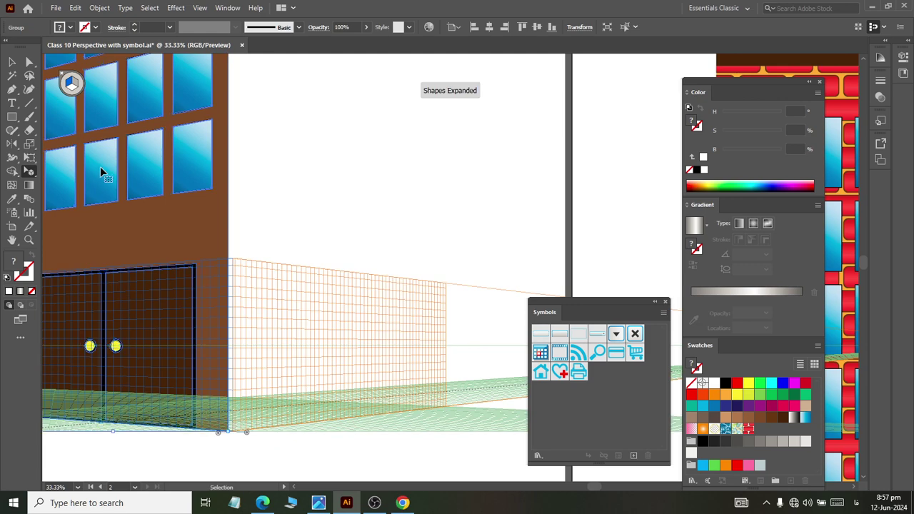
{"action": "scroll", "coordinate": [101, 171], "scroll_direction": "down", "scroll_amount": 3}
{"action": "scroll", "coordinate": [372, 119], "scroll_direction": "up", "scroll_amount": 2}
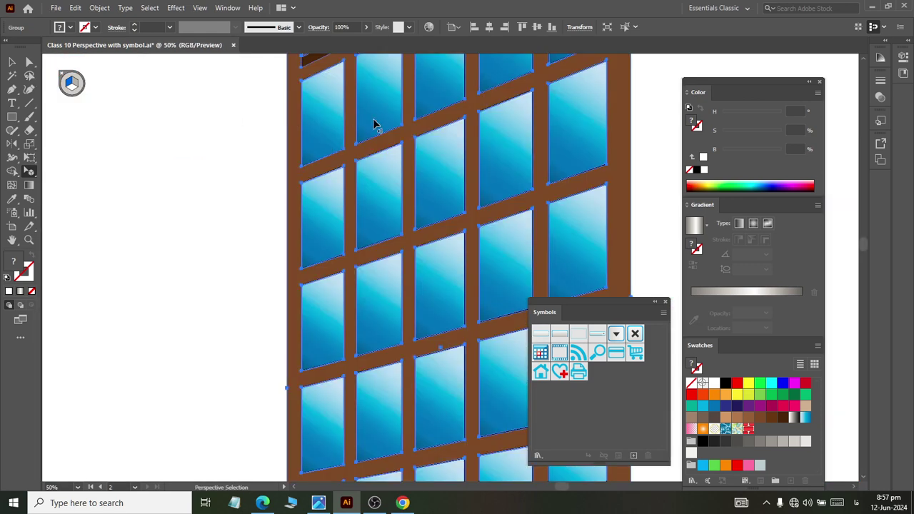
{"action": "scroll", "coordinate": [419, 125], "scroll_direction": "down", "scroll_amount": 2}
{"action": "key", "text": "v"}
{"action": "key", "text": "ctrl+0"}
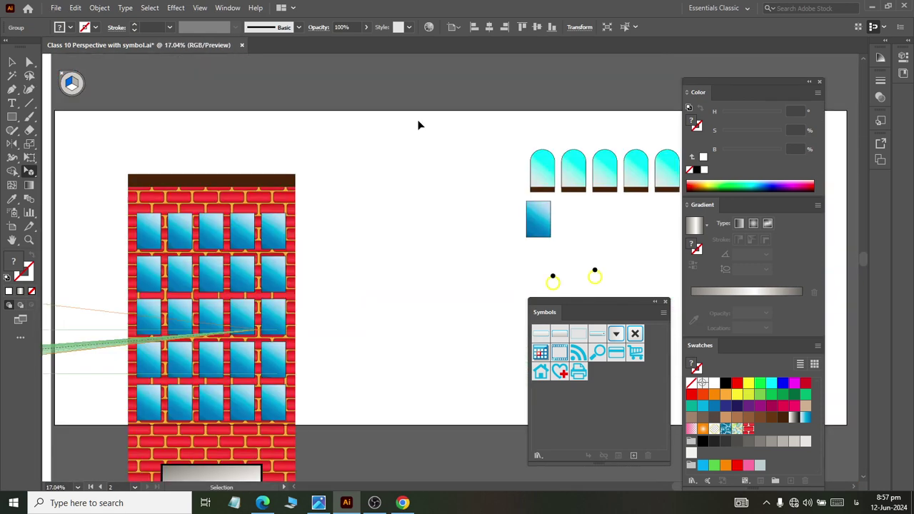
{"action": "scroll", "coordinate": [404, 175], "scroll_direction": "left", "scroll_amount": 2}
{"action": "scroll", "coordinate": [355, 240], "scroll_direction": "left", "scroll_amount": 3}
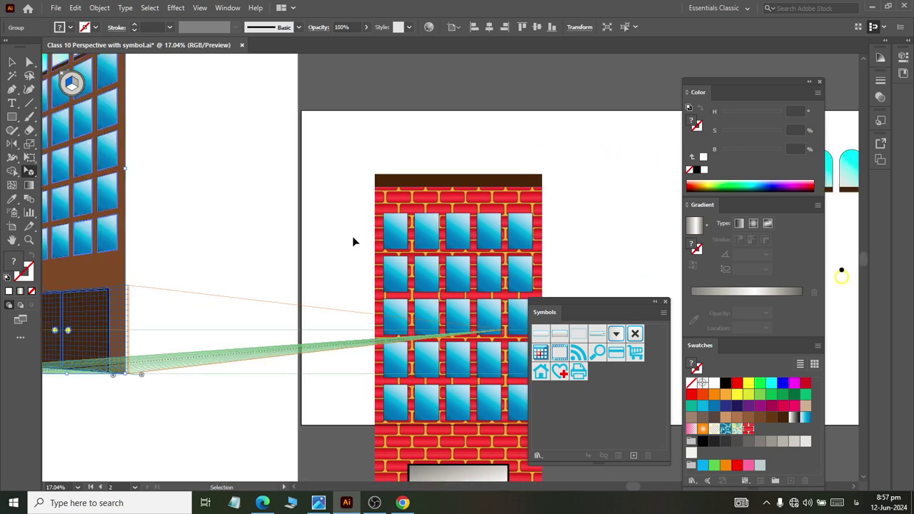
{"action": "scroll", "coordinate": [352, 242], "scroll_direction": "left", "scroll_amount": 5}
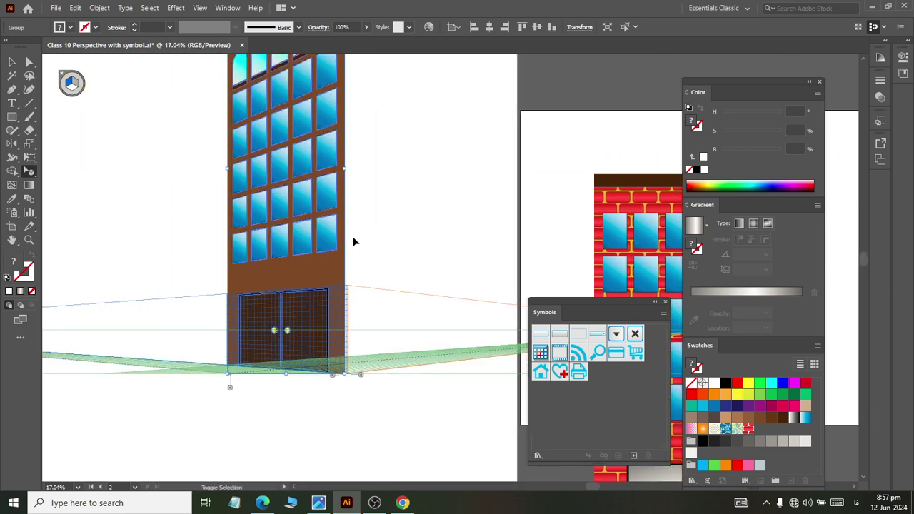
Hide the perspective grid, deselect the tower, then show the grid again
{"action": "key", "text": "ctrl+shift+i"}
{"action": "scroll", "coordinate": [350, 241], "scroll_direction": "up", "scroll_amount": 1}
{"action": "scroll", "coordinate": [377, 229], "scroll_direction": "up", "scroll_amount": 1}
{"action": "scroll", "coordinate": [363, 207], "scroll_direction": "down", "scroll_amount": 2}
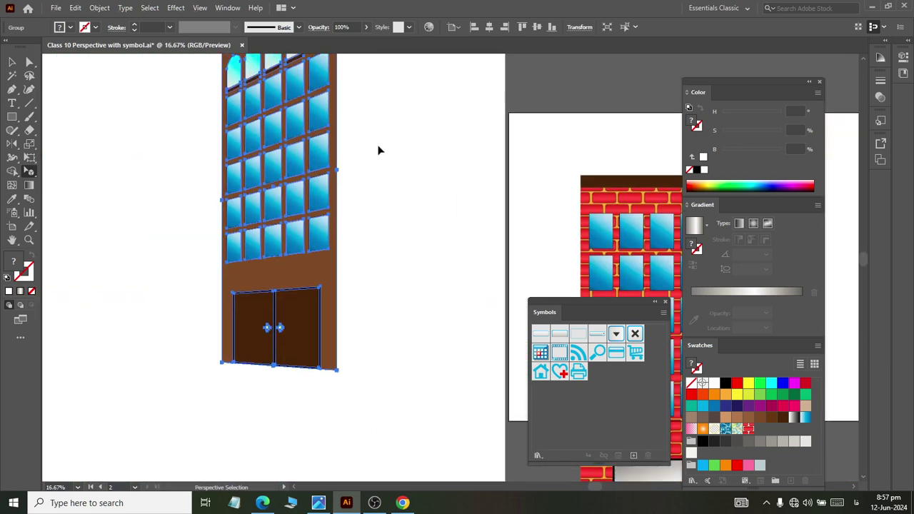
{"action": "scroll", "coordinate": [389, 143], "scroll_direction": "down", "scroll_amount": 1}
{"action": "left_click", "coordinate": [401, 139]}
{"action": "scroll", "coordinate": [401, 139], "scroll_direction": "up", "scroll_amount": 1}
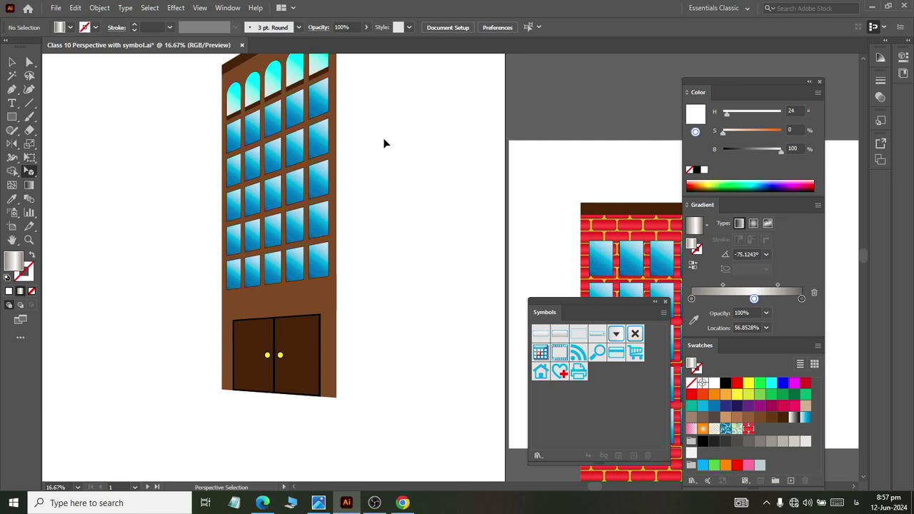
{"action": "key", "text": "ctrl+shift+i"}
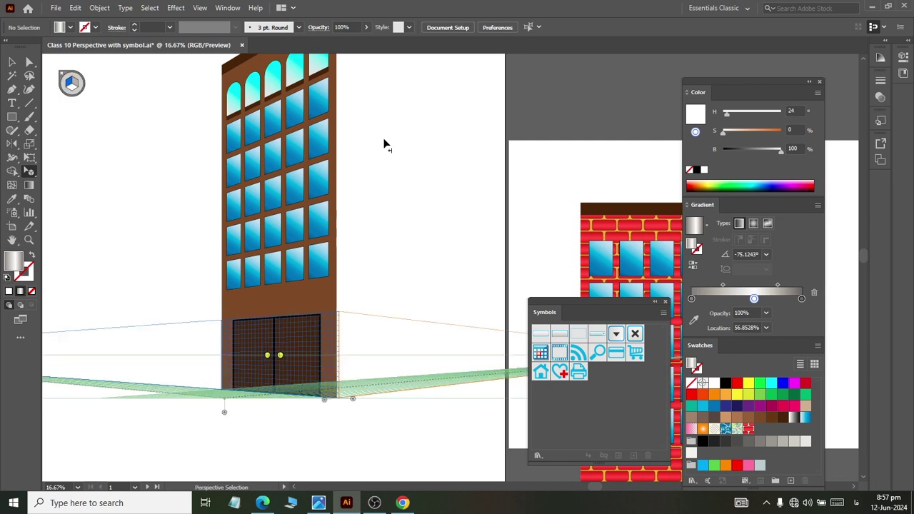
{"action": "scroll", "coordinate": [500, 146], "scroll_direction": "down", "scroll_amount": 1}
{"action": "scroll", "coordinate": [499, 179], "scroll_direction": "down", "scroll_amount": 1}
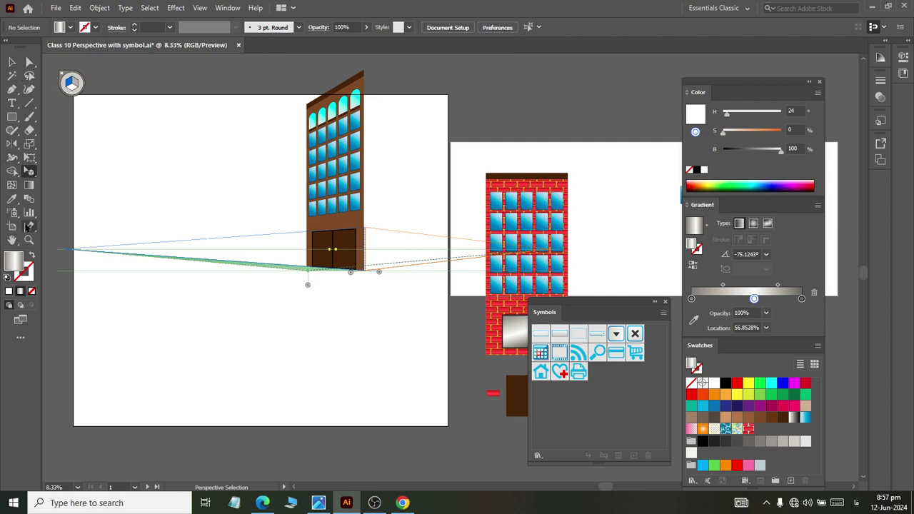
Marquee-select the red brick building in perspective and drag it onto the left plane
{"action": "left_click", "coordinate": [32, 175]}
{"action": "left_click", "coordinate": [93, 185]}
{"action": "scroll", "coordinate": [471, 186], "scroll_direction": "down", "scroll_amount": 2}
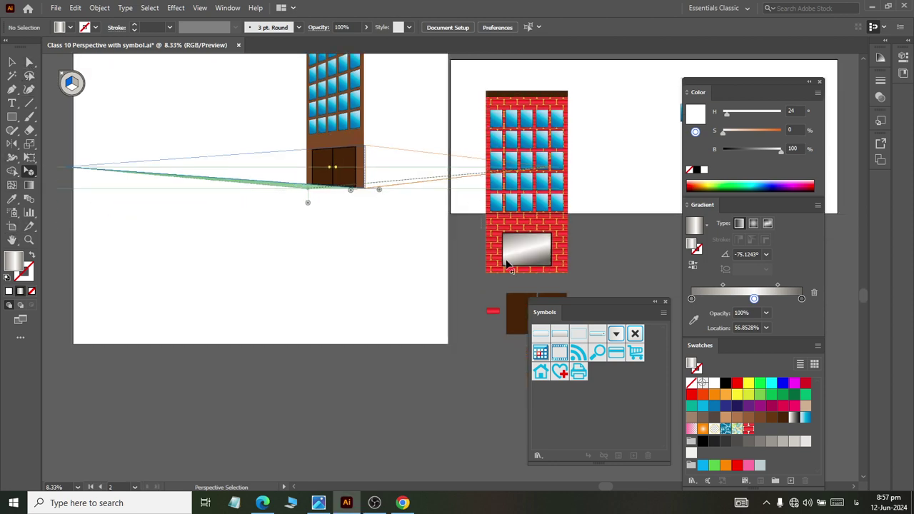
{"action": "left_click_drag", "start_coordinate": [596, 287], "coordinate": [581, 257]}
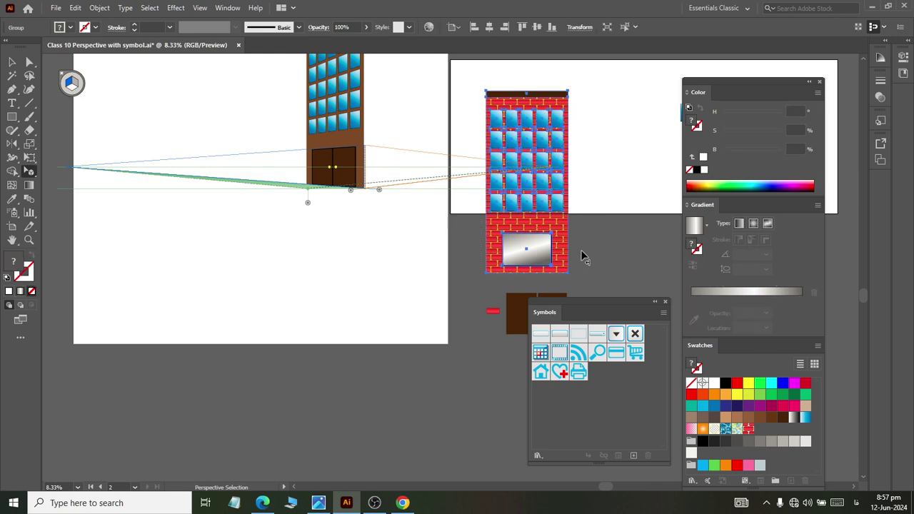
{"action": "left_click_drag", "start_coordinate": [546, 198], "coordinate": [275, 147]}
{"action": "scroll", "coordinate": [275, 147], "scroll_direction": "up", "scroll_amount": 5}
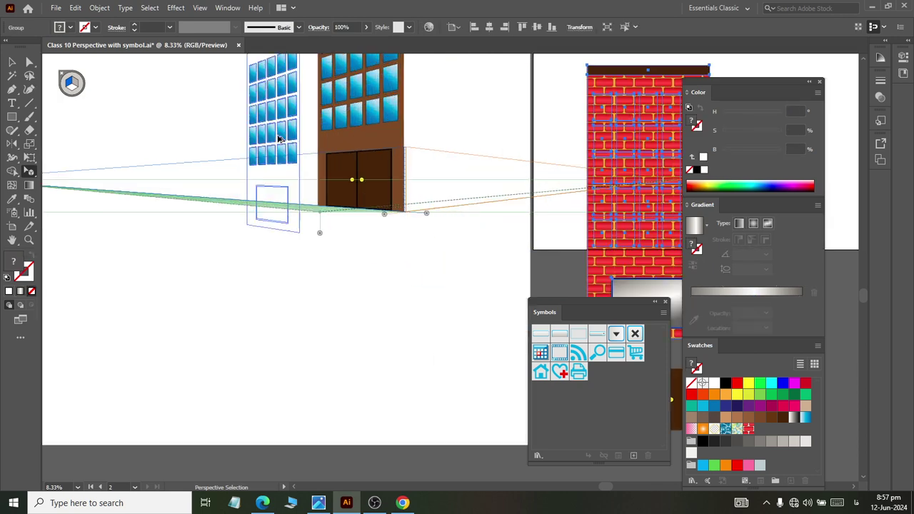
{"action": "mouse_move", "coordinate": [312, 81]}
{"action": "left_mouse_down"}
{"action": "mouse_move", "coordinate": [325, 108]}
{"action": "mouse_move", "coordinate": [355, 73]}
{"action": "mouse_move", "coordinate": [341, 116]}
{"action": "left_mouse_up"}
Reposition the brick building on the left plane so it lines up beside the brown tower
{"action": "scroll", "coordinate": [340, 117], "scroll_direction": "up", "scroll_amount": 3}
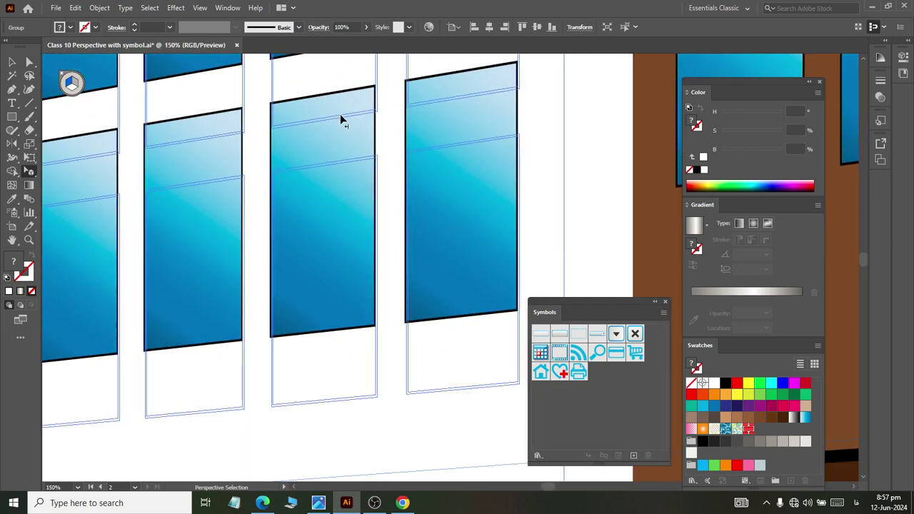
{"action": "scroll", "coordinate": [340, 113], "scroll_direction": "down", "scroll_amount": 3}
{"action": "scroll", "coordinate": [330, 115], "scroll_direction": "down", "scroll_amount": 3}
{"action": "scroll", "coordinate": [321, 138], "scroll_direction": "down", "scroll_amount": 3}
{"action": "scroll", "coordinate": [322, 138], "scroll_direction": "down", "scroll_amount": 1}
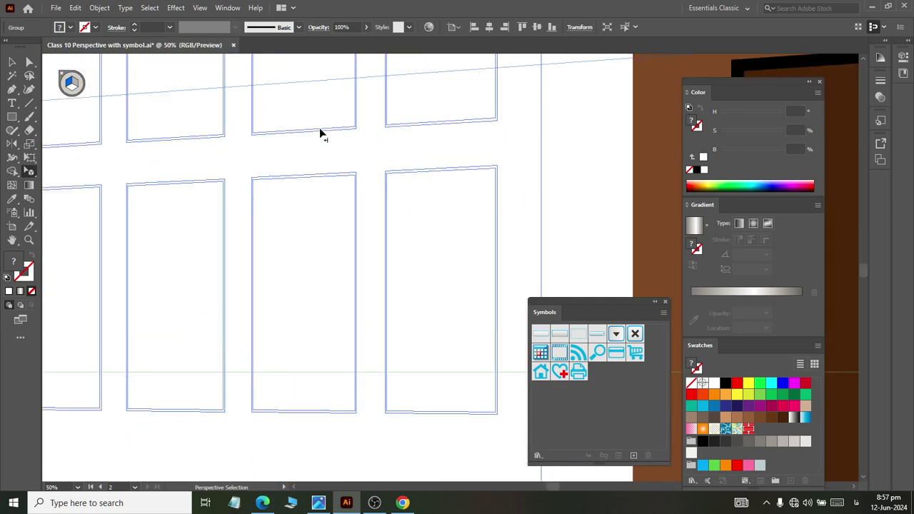
{"action": "scroll", "coordinate": [321, 157], "scroll_direction": "up", "scroll_amount": 3}
{"action": "scroll", "coordinate": [320, 157], "scroll_direction": "up", "scroll_amount": 2}
{"action": "scroll", "coordinate": [321, 157], "scroll_direction": "up", "scroll_amount": 2}
{"action": "scroll", "coordinate": [320, 157], "scroll_direction": "up", "scroll_amount": 2}
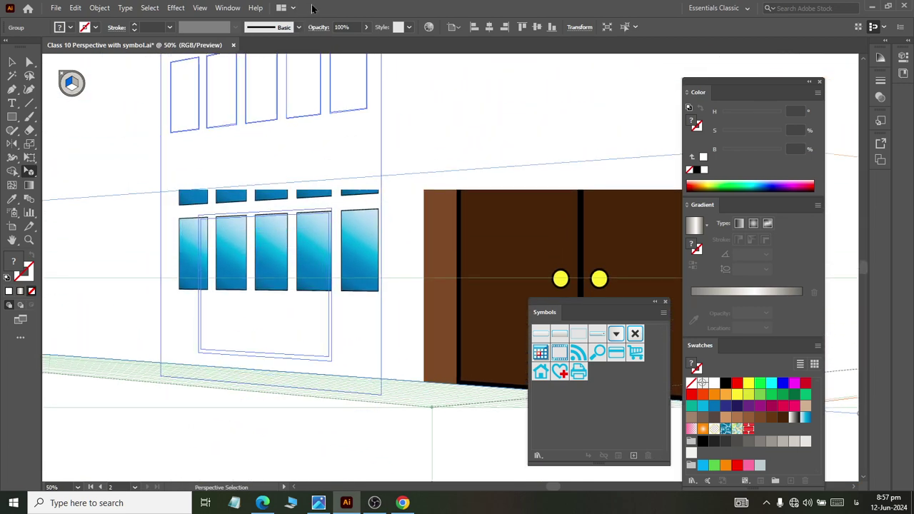
{"action": "scroll", "coordinate": [316, 75], "scroll_direction": "up", "scroll_amount": 3}
{"action": "left_click_drag", "start_coordinate": [316, 142], "coordinate": [310, 367]}
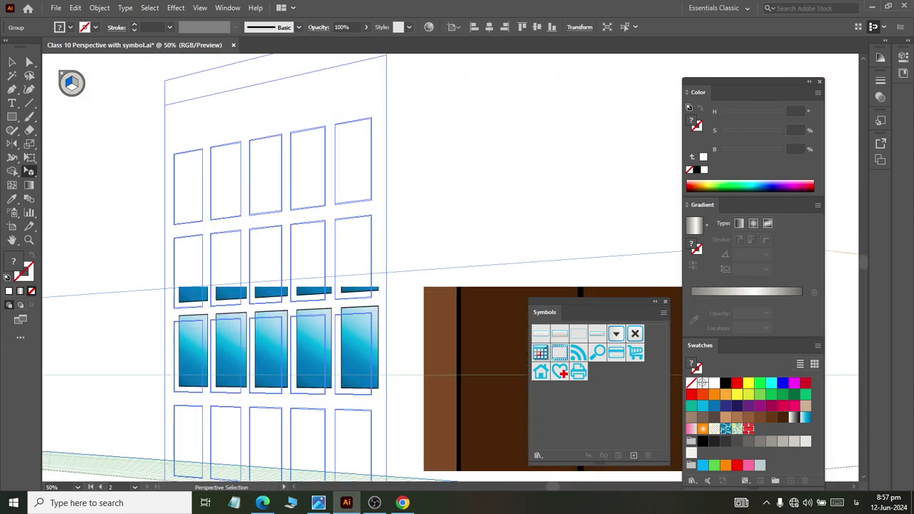
{"action": "mouse_move", "coordinate": [364, 447]}
{"action": "left_mouse_down"}
{"action": "mouse_move", "coordinate": [328, 65]}
{"action": "mouse_move", "coordinate": [321, 386]}
{"action": "mouse_move", "coordinate": [325, 179]}
{"action": "mouse_move", "coordinate": [311, 182]}
{"action": "left_mouse_up"}
{"action": "scroll", "coordinate": [325, 306], "scroll_direction": "down", "scroll_amount": 2}
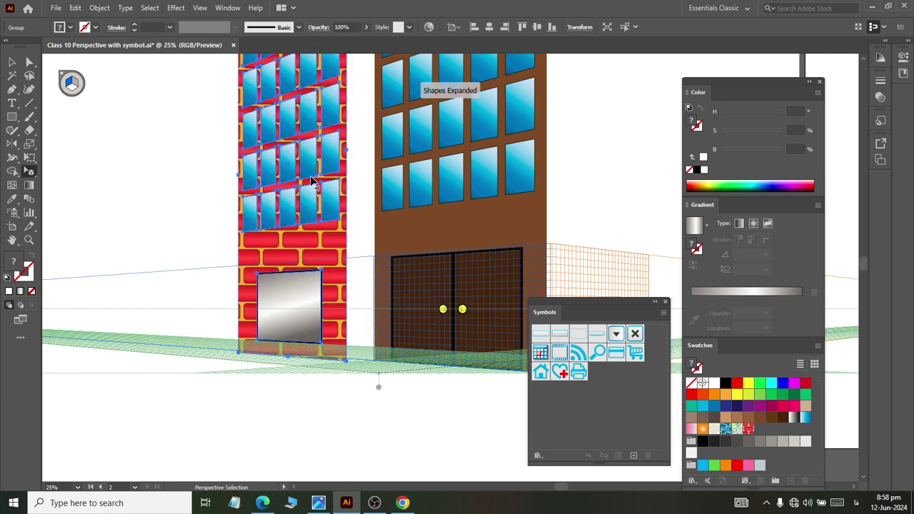
Zoom out, return to the Selection Tool and deselect the brick building
{"action": "key", "text": "ctrl+minus"}
{"action": "key", "text": "ctrl+minus"}
{"action": "key", "text": "ctrl+minus"}
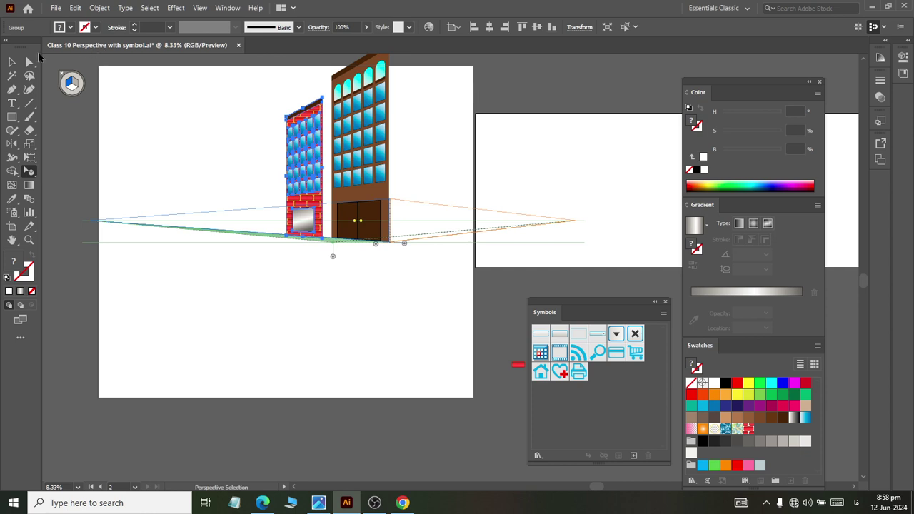
{"action": "left_click", "coordinate": [13, 62]}
{"action": "left_click", "coordinate": [216, 265]}
{"action": "scroll", "coordinate": [381, 125], "scroll_direction": "up", "scroll_amount": 1}
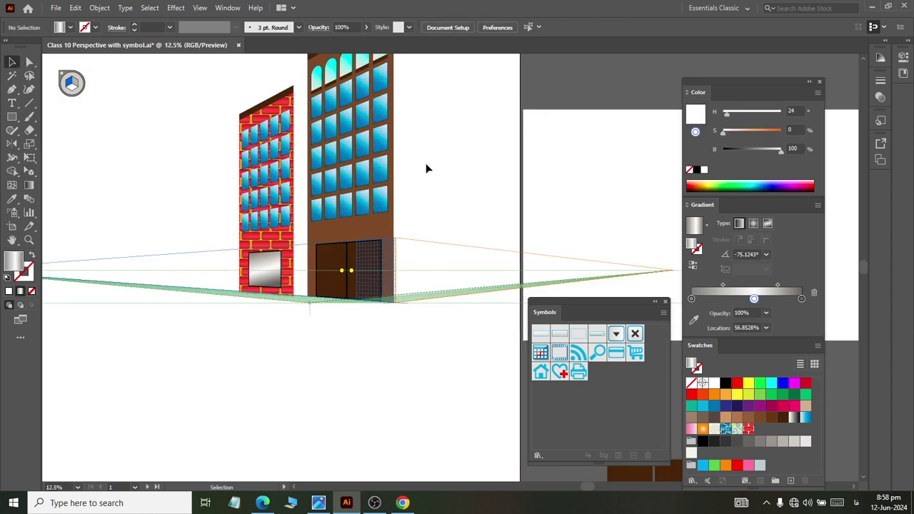
{"action": "scroll", "coordinate": [425, 168], "scroll_direction": "up", "scroll_amount": 1}
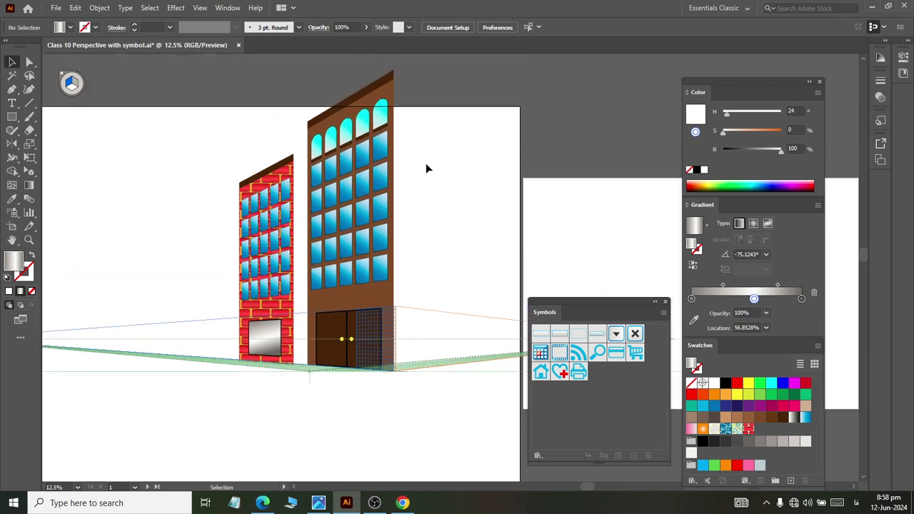
{"action": "scroll", "coordinate": [426, 169], "scroll_direction": "down", "scroll_amount": 1}
{"action": "scroll", "coordinate": [429, 157], "scroll_direction": "up", "scroll_amount": 1}
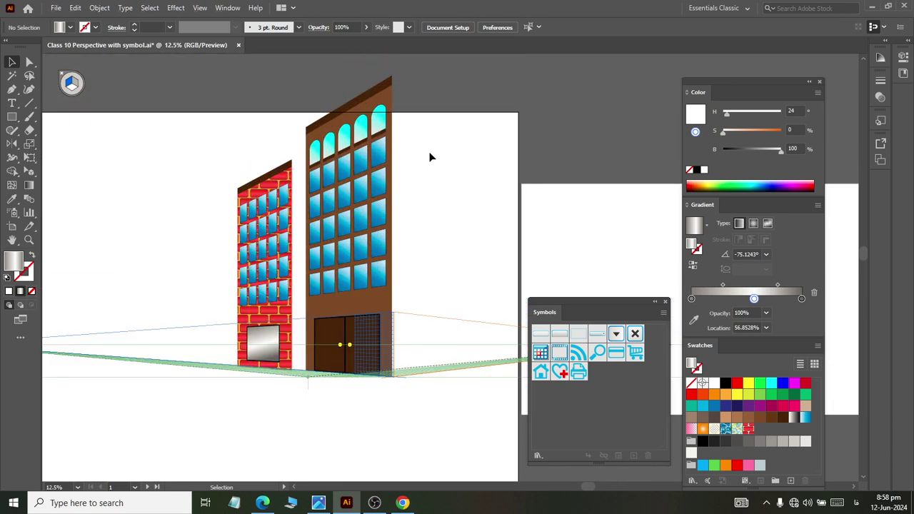
{"action": "scroll", "coordinate": [429, 157], "scroll_direction": "right", "scroll_amount": 1}
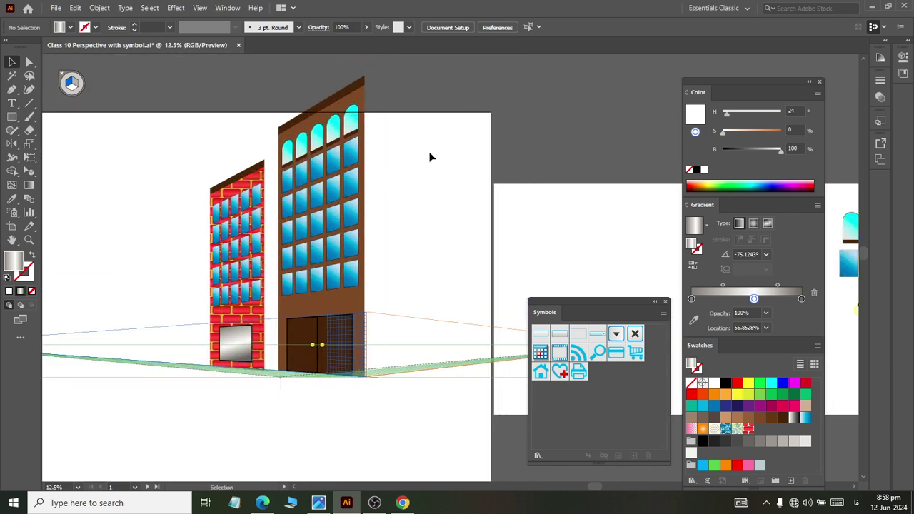
{"action": "scroll", "coordinate": [571, 204], "scroll_direction": "down", "scroll_amount": 2}
{"action": "scroll", "coordinate": [599, 195], "scroll_direction": "up", "scroll_amount": 1}
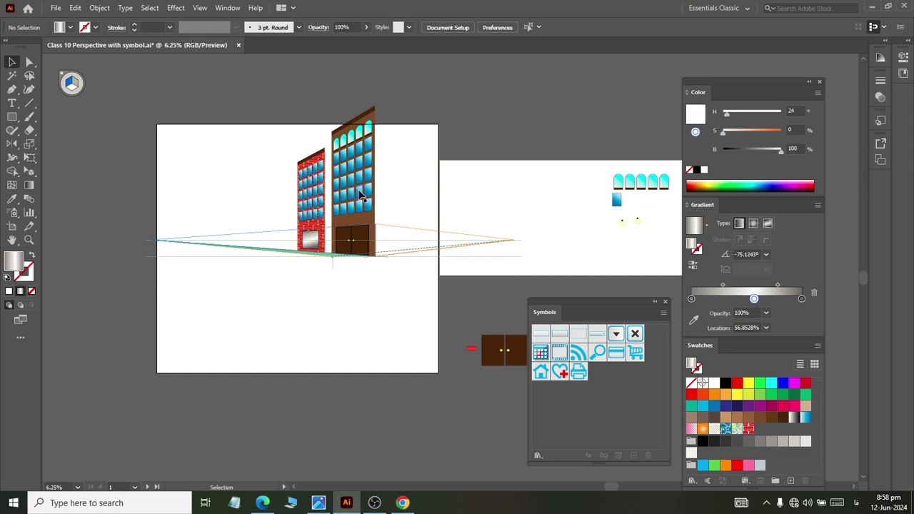
{"action": "scroll", "coordinate": [360, 196], "scroll_direction": "up", "scroll_amount": 1}
{"action": "scroll", "coordinate": [390, 228], "scroll_direction": "up", "scroll_amount": 1}
Select the brown tower with its doors and pick the Reflect Tool
{"action": "scroll", "coordinate": [342, 257], "scroll_direction": "up", "scroll_amount": 1}
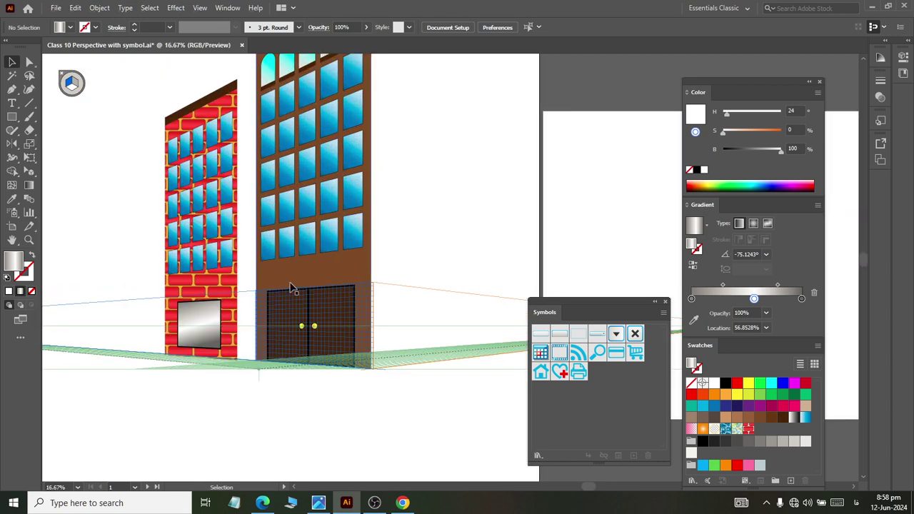
{"action": "left_click", "coordinate": [292, 286]}
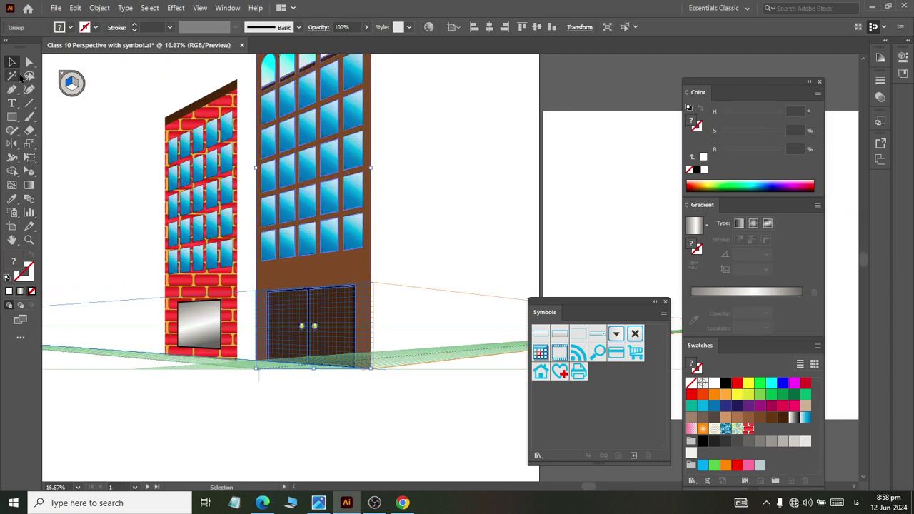
{"action": "left_click", "coordinate": [12, 144]}
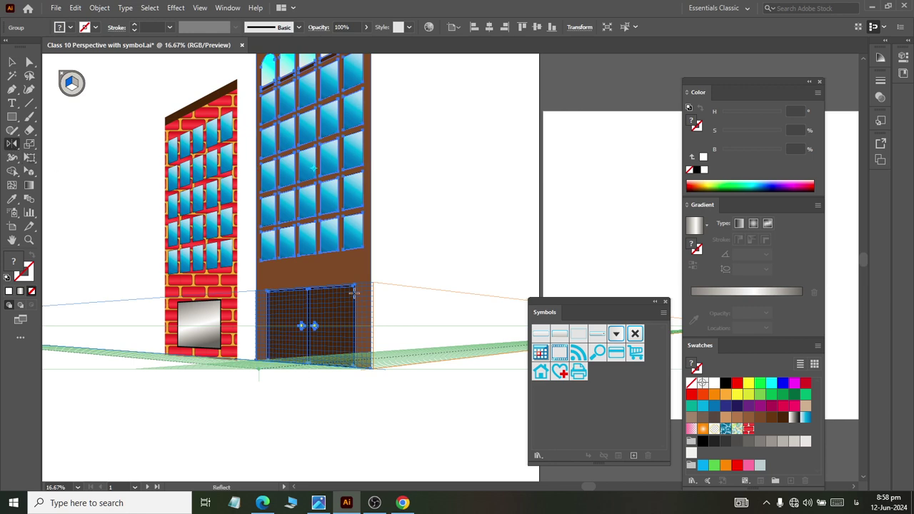
{"action": "scroll", "coordinate": [382, 363], "scroll_direction": "up", "scroll_amount": 3}
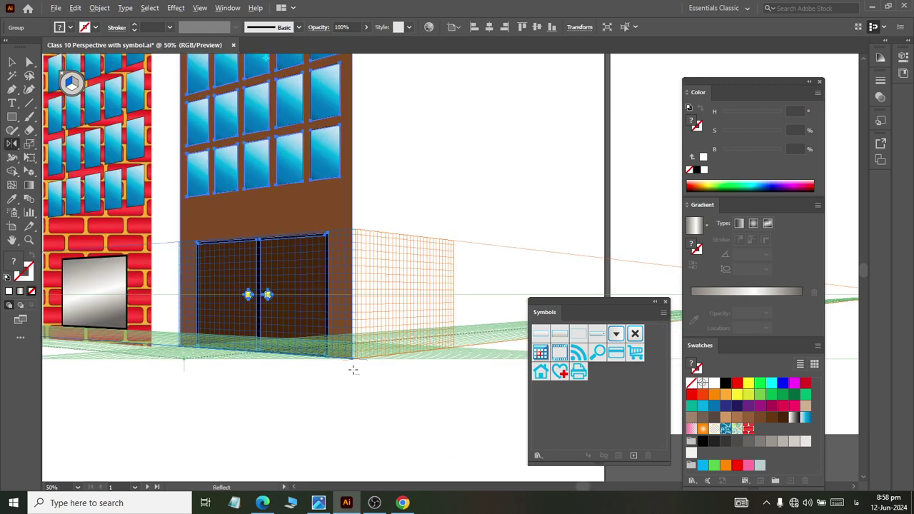
{"action": "scroll", "coordinate": [353, 369], "scroll_direction": "up", "scroll_amount": 5}
{"action": "scroll", "coordinate": [282, 277], "scroll_direction": "down", "scroll_amount": 3}
{"action": "scroll", "coordinate": [195, 238], "scroll_direction": "down", "scroll_amount": 1}
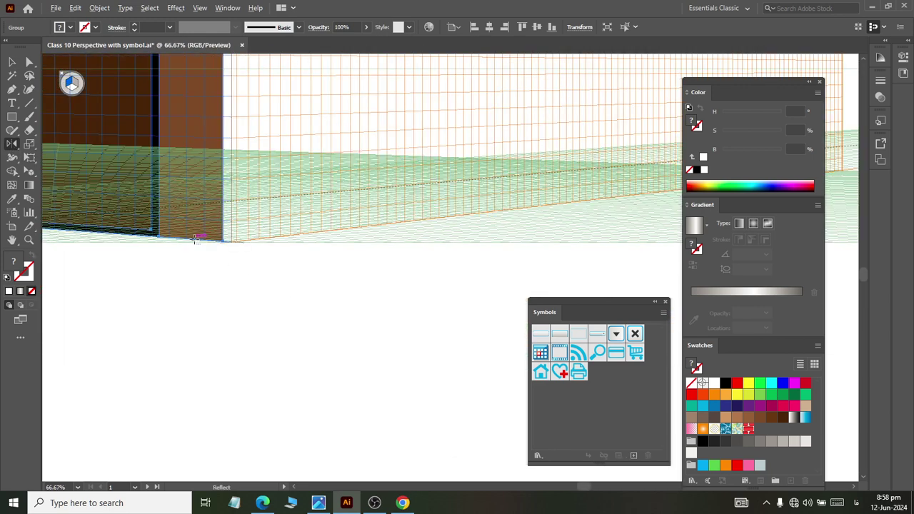
{"action": "scroll", "coordinate": [240, 249], "scroll_direction": "up", "scroll_amount": 2}
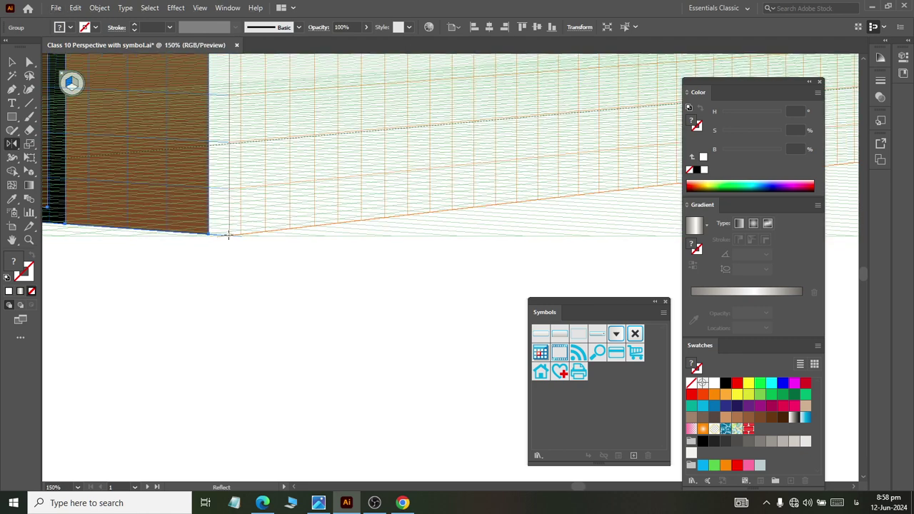
Set the mirror axis at the tower's right corner and create a mirrored copy
{"action": "left_click", "coordinate": [228, 236], "text": "alt"}
{"action": "left_click", "coordinate": [568, 392]}
{"action": "scroll", "coordinate": [414, 347], "scroll_direction": "down", "scroll_amount": 2}
{"action": "scroll", "coordinate": [353, 290], "scroll_direction": "down", "scroll_amount": 2}
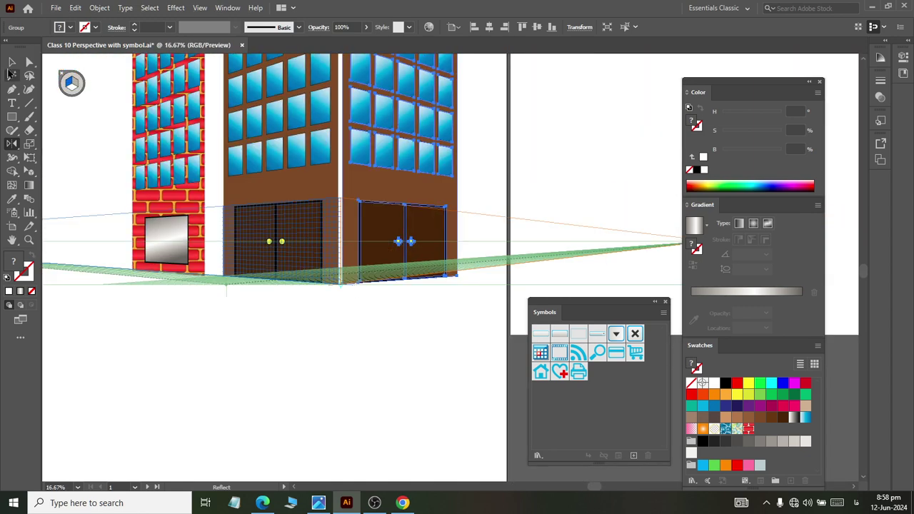
{"action": "left_click", "coordinate": [12, 63]}
{"action": "scroll", "coordinate": [164, 272], "scroll_direction": "up", "scroll_amount": 2}
{"action": "scroll", "coordinate": [164, 271], "scroll_direction": "up", "scroll_amount": 2}
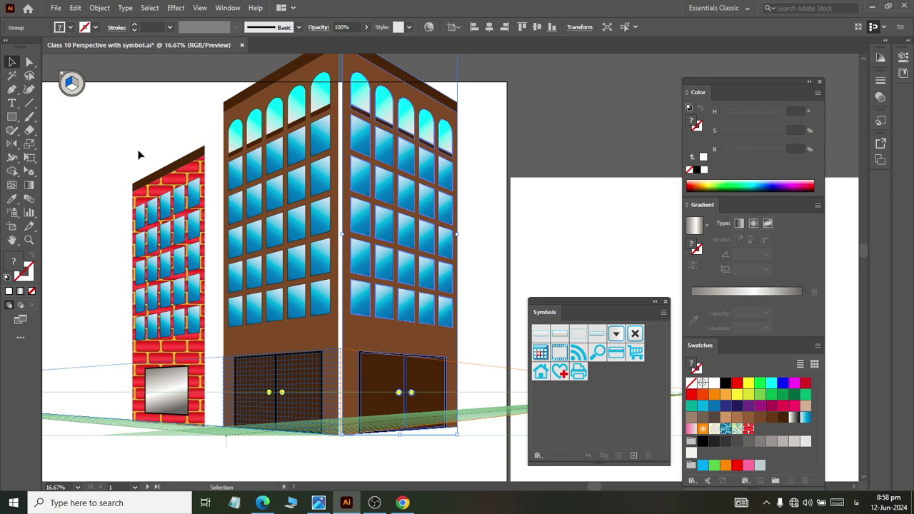
Select the red brick wing and pick the Reflect Tool
{"action": "left_click", "coordinate": [192, 333]}
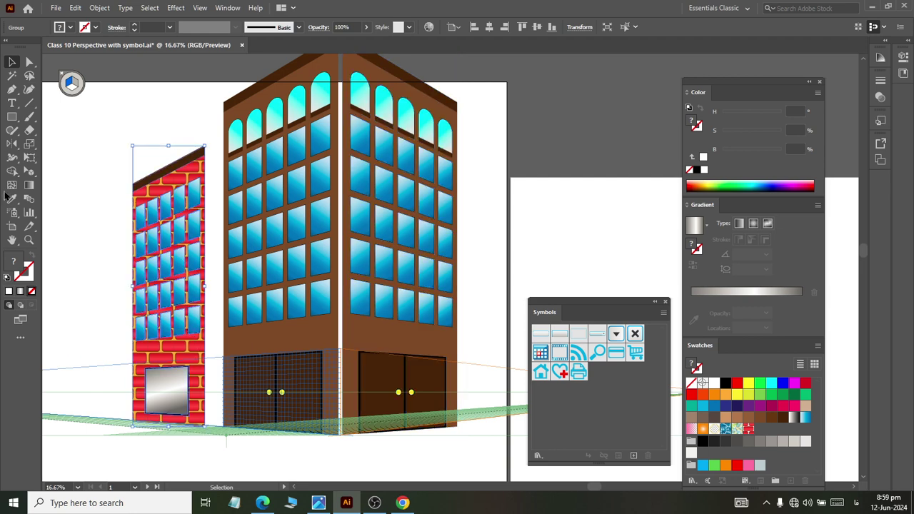
{"action": "left_click", "coordinate": [11, 143]}
{"action": "scroll", "coordinate": [350, 346], "scroll_direction": "down", "scroll_amount": 3}
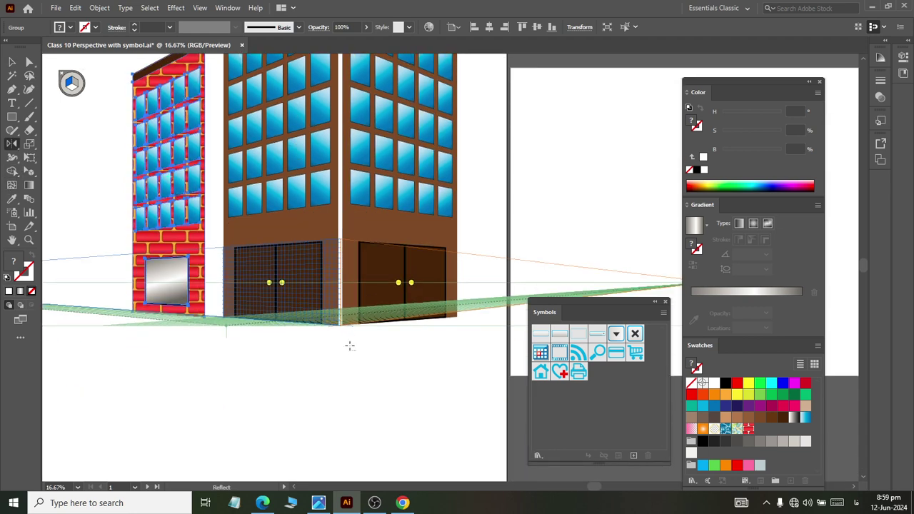
{"action": "scroll", "coordinate": [350, 345], "scroll_direction": "up", "scroll_amount": 2}
{"action": "scroll", "coordinate": [342, 339], "scroll_direction": "up", "scroll_amount": 2}
{"action": "scroll", "coordinate": [342, 318], "scroll_direction": "up", "scroll_amount": 3}
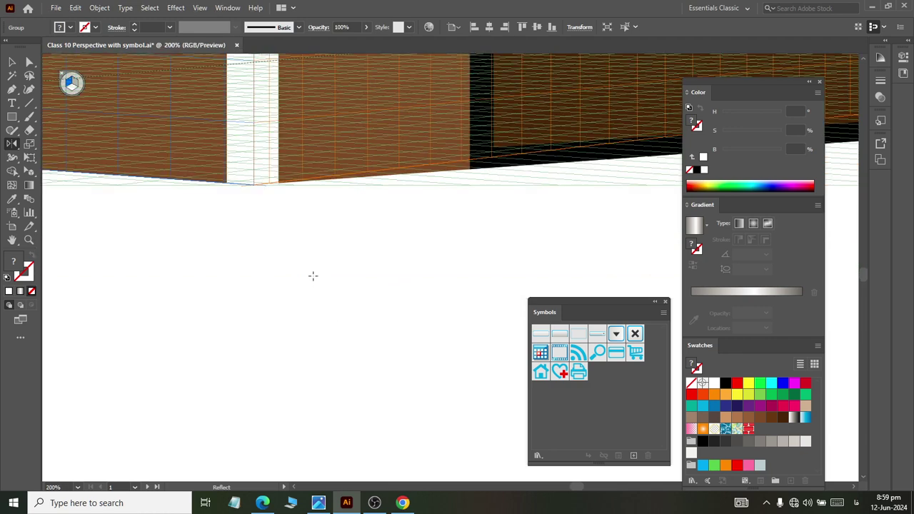
Set the mirror axis at the wing's corner and create a reflected copy
{"action": "left_click", "coordinate": [254, 184], "text": "alt"}
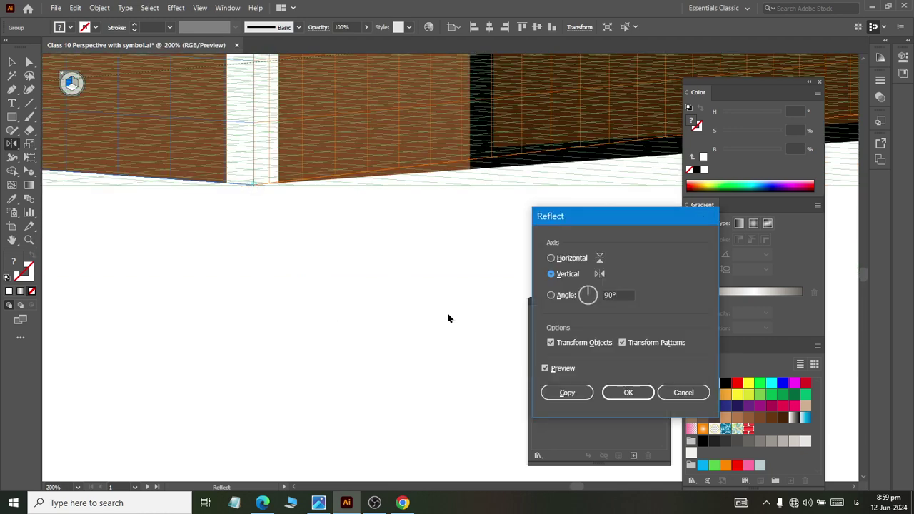
{"action": "left_click", "coordinate": [566, 392]}
{"action": "scroll", "coordinate": [306, 260], "scroll_direction": "down", "scroll_amount": 3}
{"action": "scroll", "coordinate": [306, 261], "scroll_direction": "down", "scroll_amount": 4}
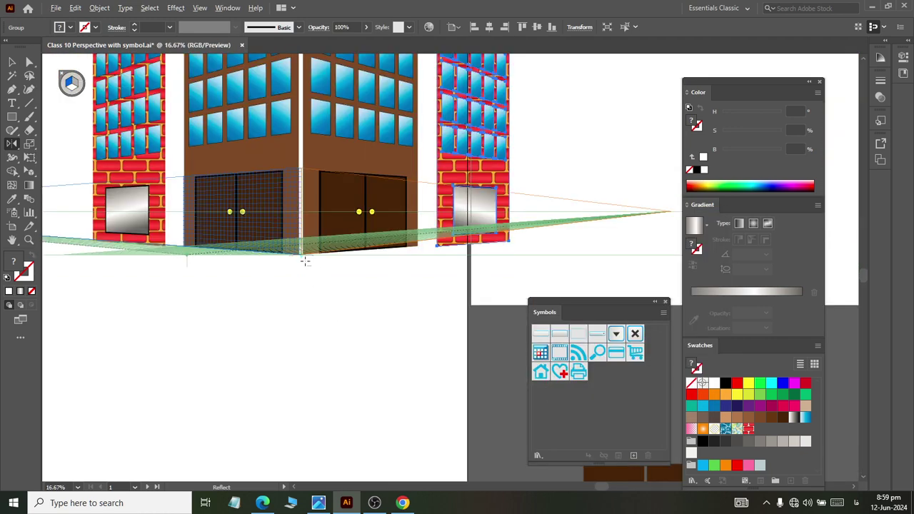
{"action": "scroll", "coordinate": [336, 250], "scroll_direction": "up", "scroll_amount": 2}
{"action": "scroll", "coordinate": [332, 246], "scroll_direction": "up", "scroll_amount": 3}
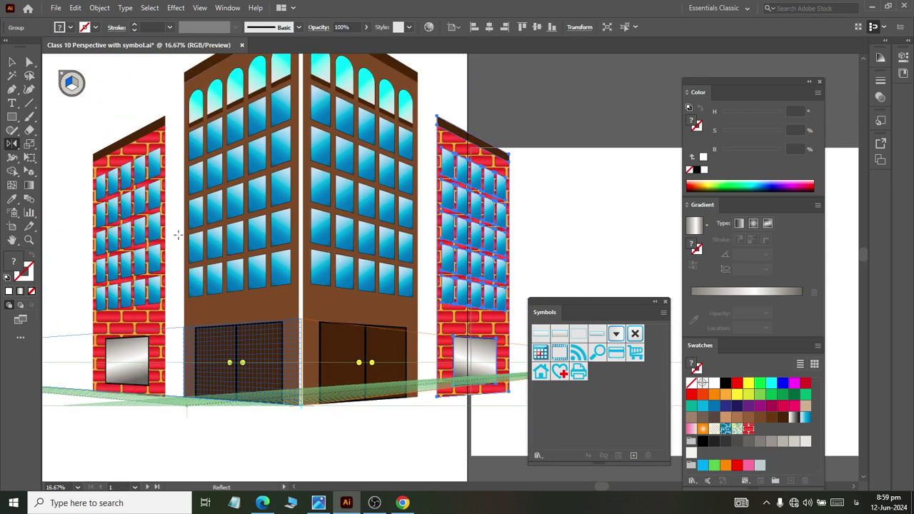
{"action": "left_click", "coordinate": [12, 62]}
{"action": "scroll", "coordinate": [428, 300], "scroll_direction": "down", "scroll_amount": 1}
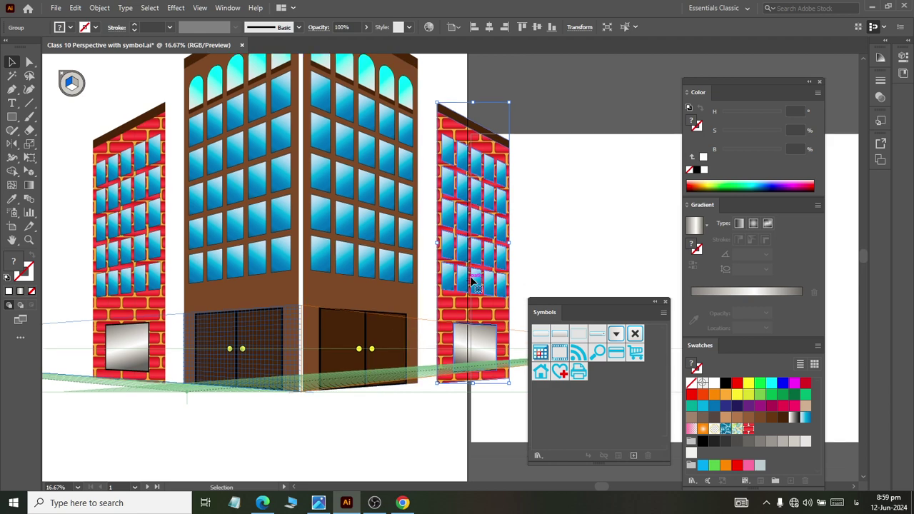
{"action": "scroll", "coordinate": [467, 271], "scroll_direction": "down", "scroll_amount": 1}
{"action": "scroll", "coordinate": [459, 267], "scroll_direction": "right", "scroll_amount": 2}
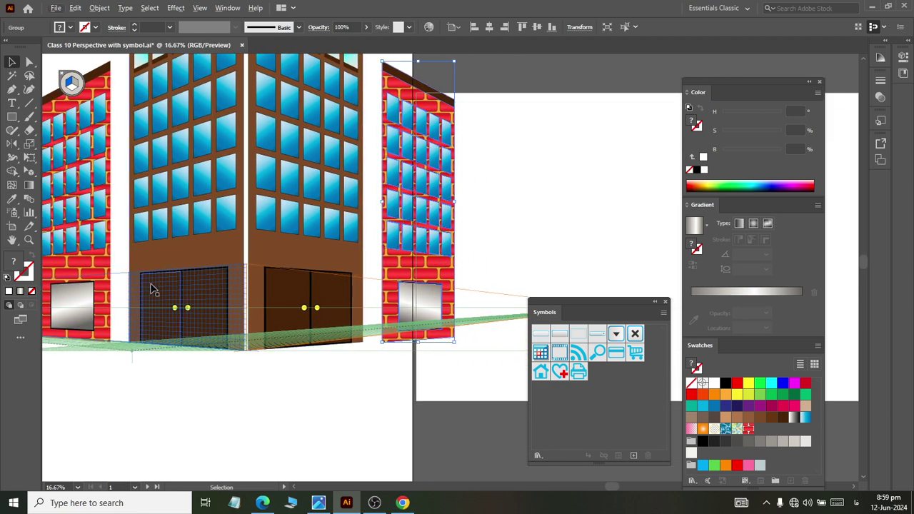
{"action": "scroll", "coordinate": [252, 351], "scroll_direction": "up", "scroll_amount": 1}
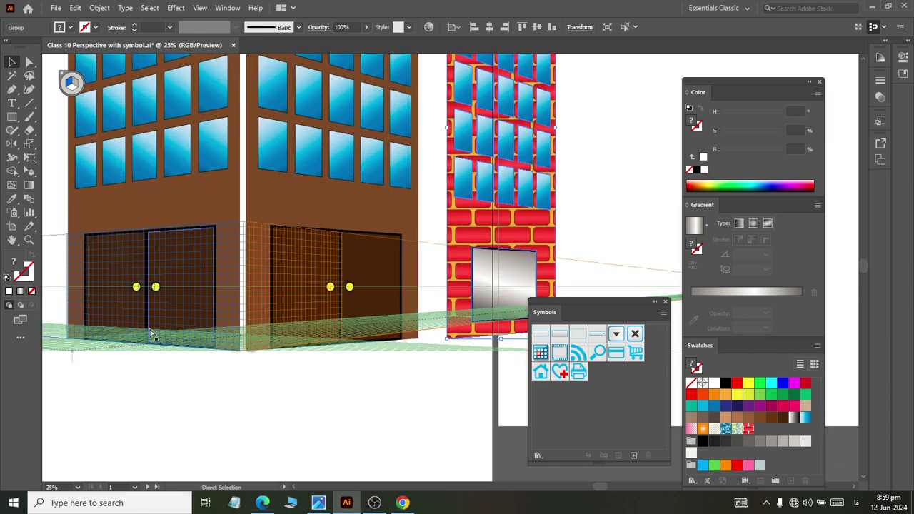
{"action": "scroll", "coordinate": [148, 336], "scroll_direction": "left", "scroll_amount": 2}
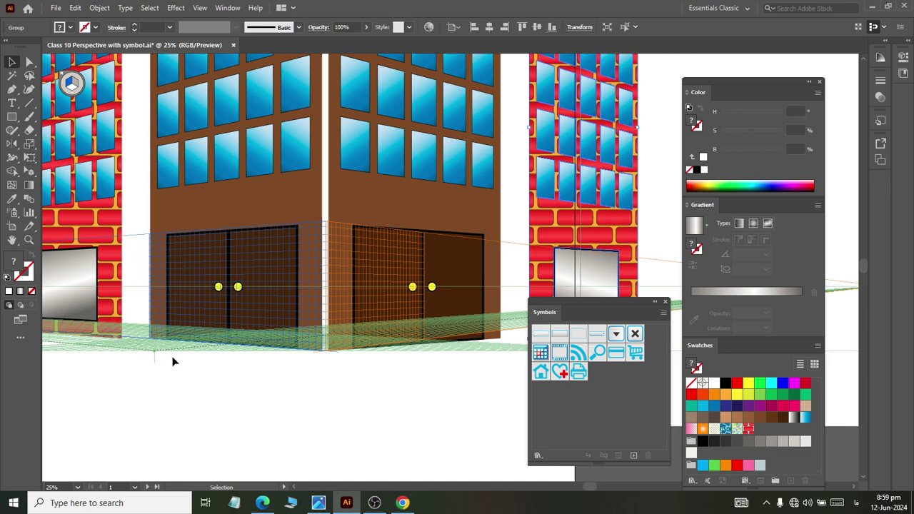
{"action": "scroll", "coordinate": [265, 335], "scroll_direction": "up", "scroll_amount": 1}
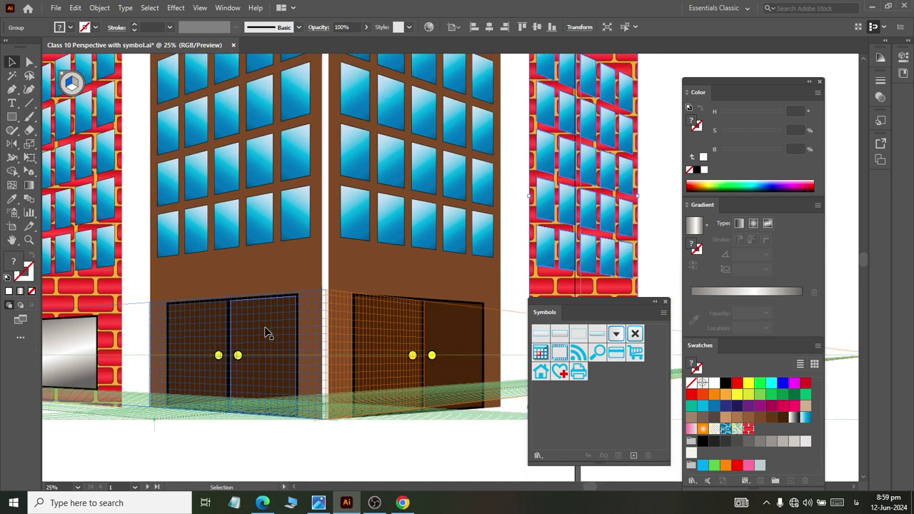
{"action": "scroll", "coordinate": [265, 333], "scroll_direction": "up", "scroll_amount": 3}
{"action": "scroll", "coordinate": [265, 332], "scroll_direction": "up", "scroll_amount": 1}
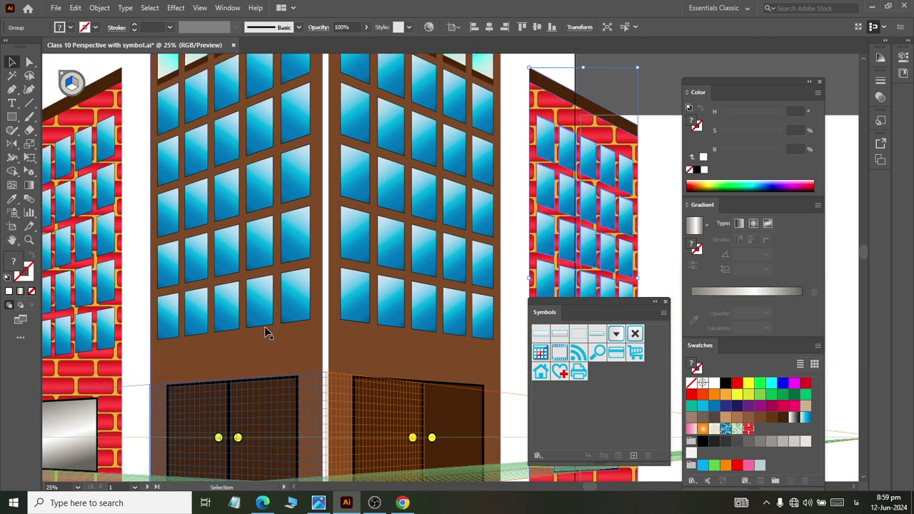
{"action": "scroll", "coordinate": [264, 333], "scroll_direction": "down", "scroll_amount": 3, "text": "alt"}
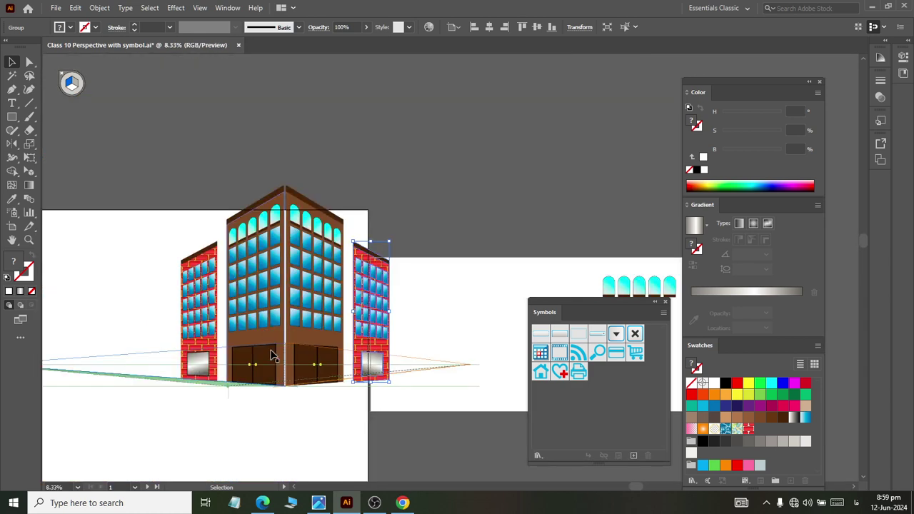
{"action": "scroll", "coordinate": [207, 293], "scroll_direction": "up", "scroll_amount": 2, "text": "alt"}
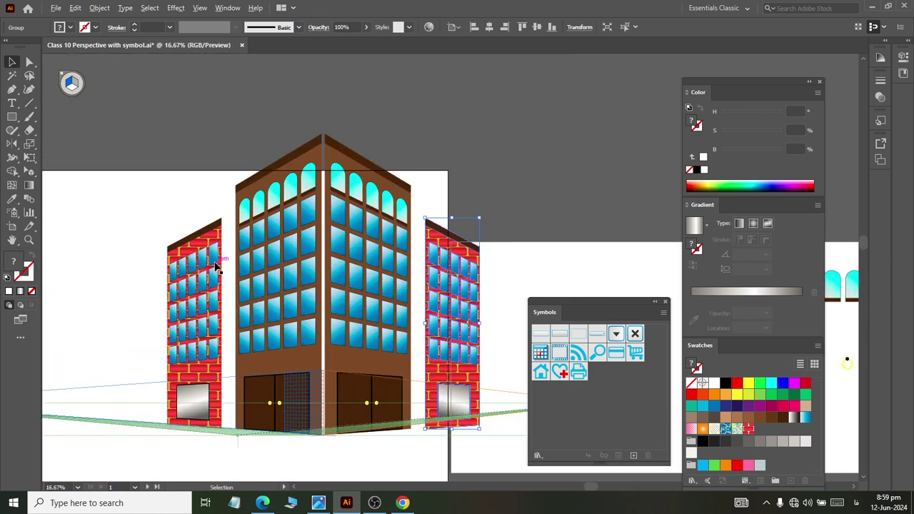
{"action": "scroll", "coordinate": [218, 266], "scroll_direction": "up", "scroll_amount": 1, "text": "alt"}
{"action": "scroll", "coordinate": [218, 262], "scroll_direction": "down", "scroll_amount": 2}
{"action": "scroll", "coordinate": [221, 271], "scroll_direction": "down", "scroll_amount": 2}
{"action": "scroll", "coordinate": [227, 283], "scroll_direction": "down", "scroll_amount": 2}
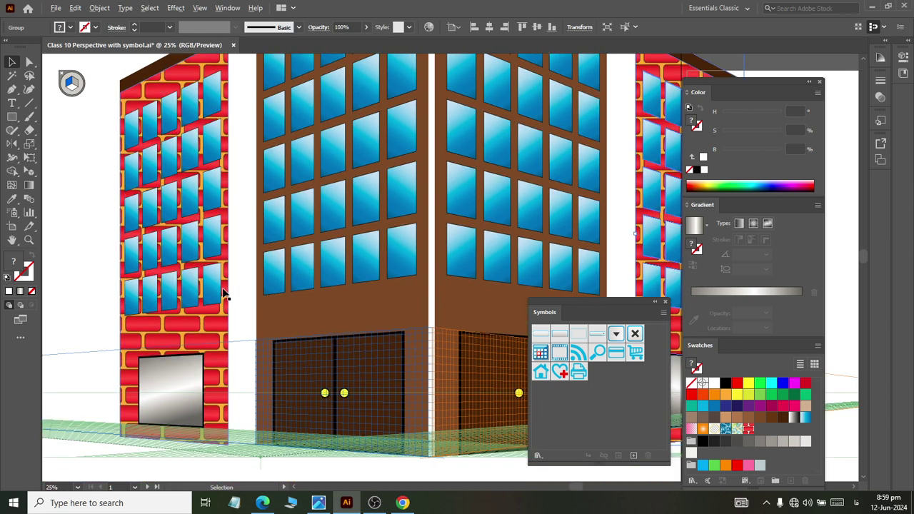
{"action": "scroll", "coordinate": [224, 293], "scroll_direction": "down", "scroll_amount": 1, "text": "alt"}
{"action": "scroll", "coordinate": [236, 139], "scroll_direction": "up", "scroll_amount": 1, "text": "alt"}
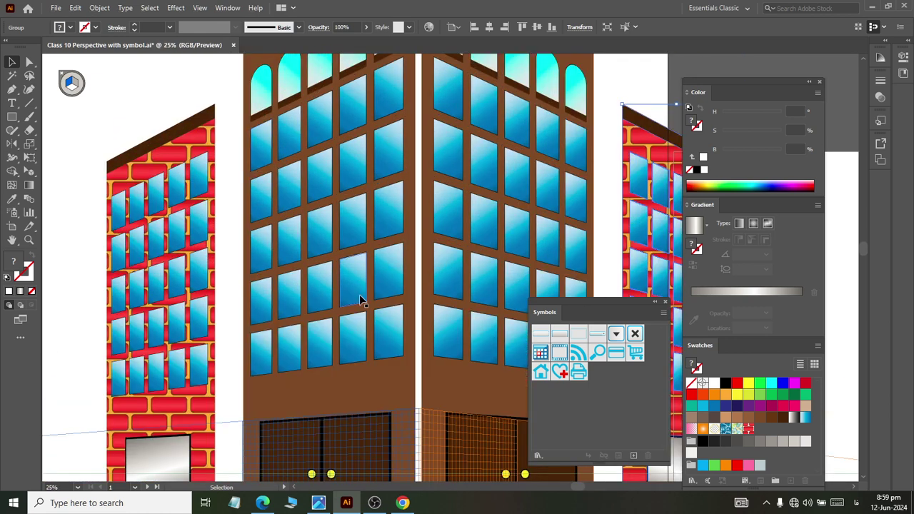
{"action": "scroll", "coordinate": [423, 417], "scroll_direction": "down", "scroll_amount": 2}
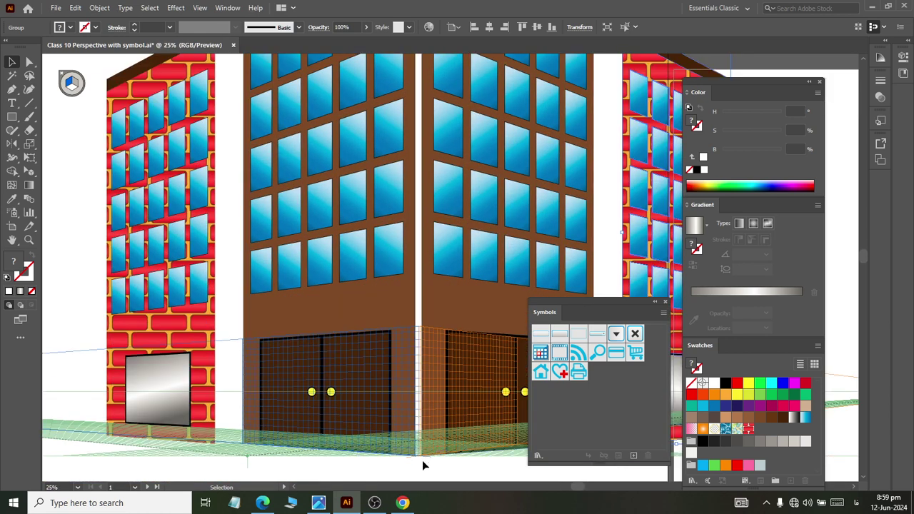
{"action": "scroll", "coordinate": [187, 89], "scroll_direction": "down", "scroll_amount": 1, "text": "alt"}
{"action": "scroll", "coordinate": [198, 97], "scroll_direction": "down", "scroll_amount": 1, "text": "alt"}
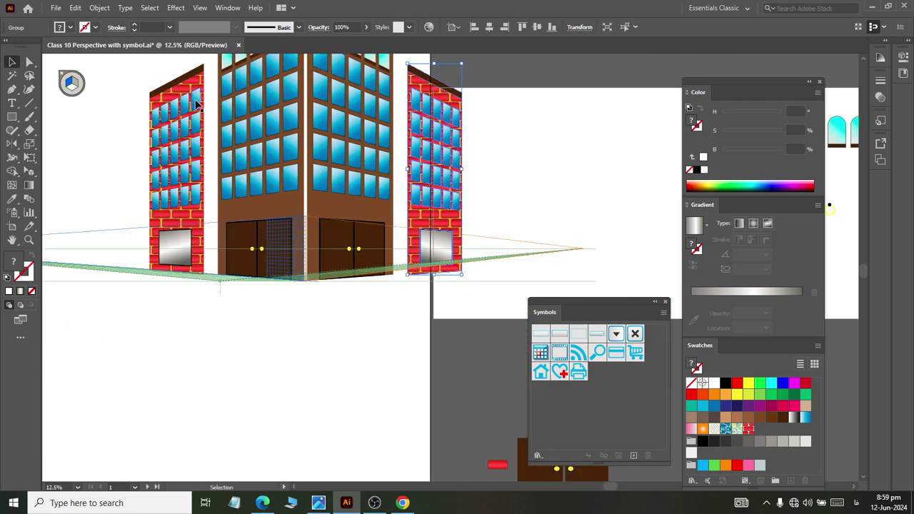
{"action": "scroll", "coordinate": [196, 104], "scroll_direction": "up", "scroll_amount": 1}
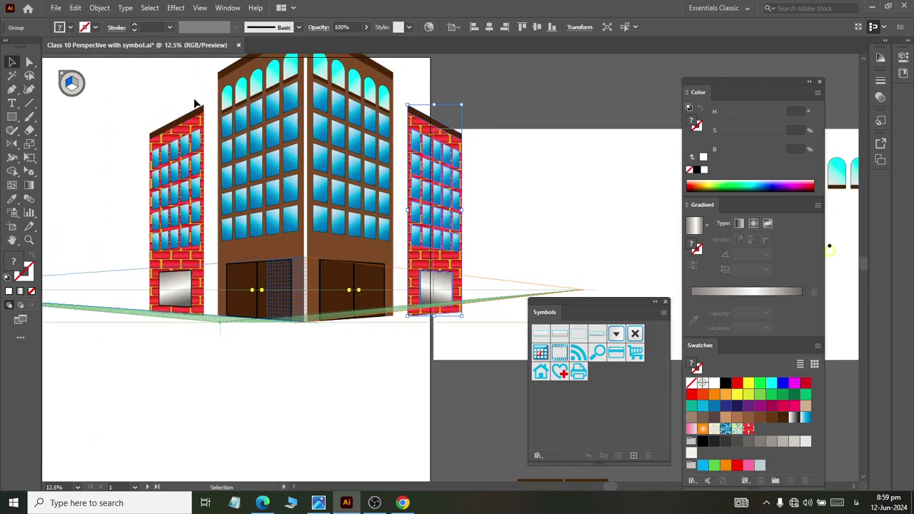
{"action": "left_click", "coordinate": [376, 504]}
{"action": "left_click", "coordinate": [381, 509]}
{"action": "scroll", "coordinate": [349, 263], "scroll_direction": "up", "scroll_amount": 1}
{"action": "scroll", "coordinate": [232, 254], "scroll_direction": "up", "scroll_amount": 1}
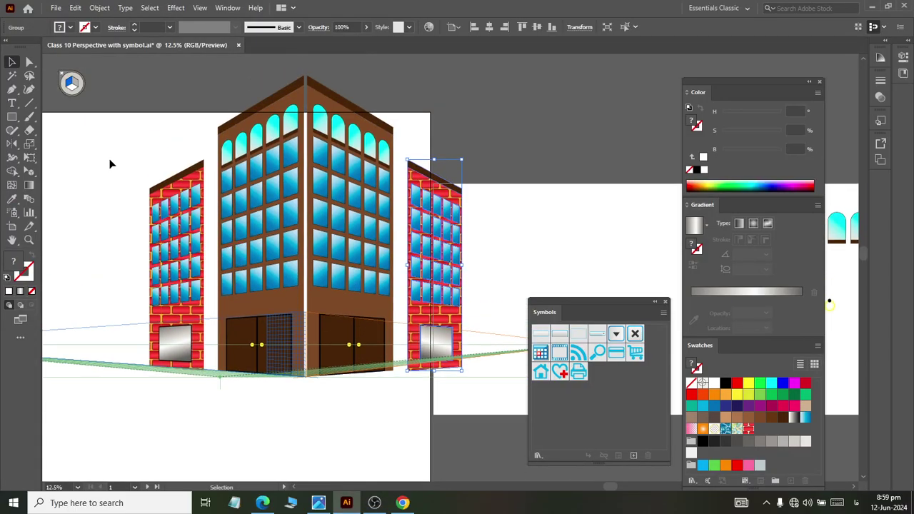
Draw a tall rectangle on the right perspective plane between the left wing and tower
{"action": "left_click", "coordinate": [11, 117]}
{"action": "scroll", "coordinate": [178, 207], "scroll_direction": "up", "scroll_amount": 1}
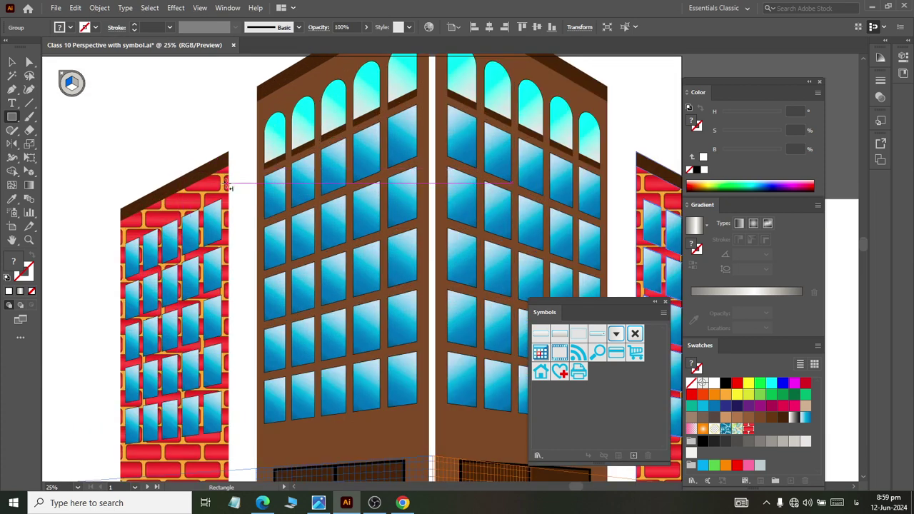
{"action": "scroll", "coordinate": [227, 184], "scroll_direction": "up", "scroll_amount": 1}
{"action": "scroll", "coordinate": [227, 184], "scroll_direction": "down", "scroll_amount": 3}
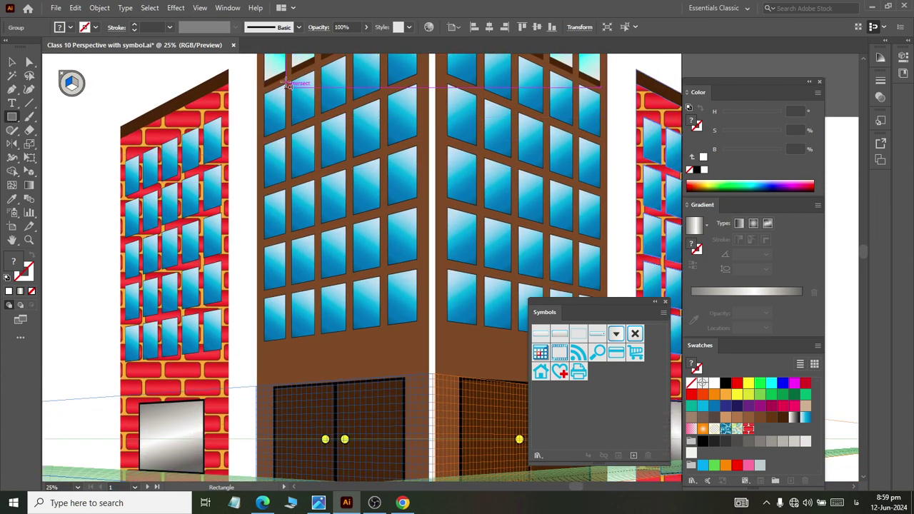
{"action": "scroll", "coordinate": [243, 157], "scroll_direction": "down", "scroll_amount": 2}
{"action": "key", "text": "shift+v"}
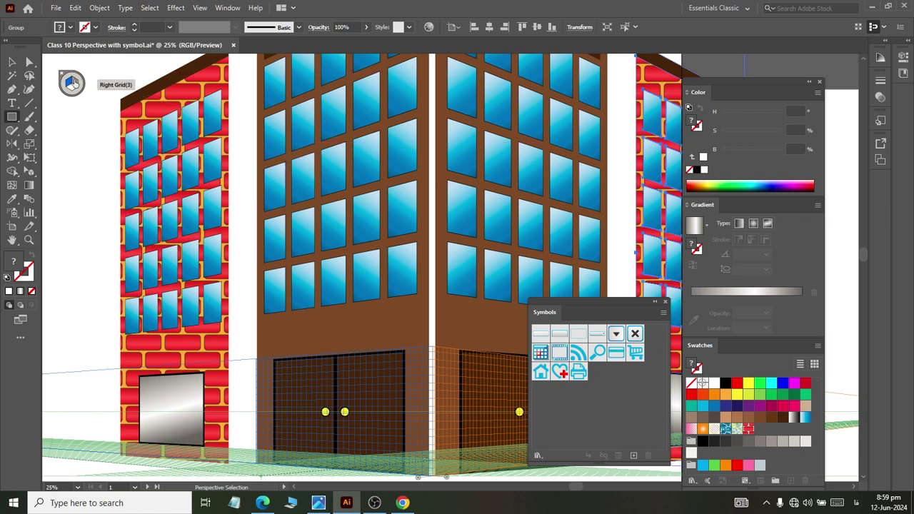
{"action": "left_click", "coordinate": [77, 84]}
{"action": "key", "text": "m"}
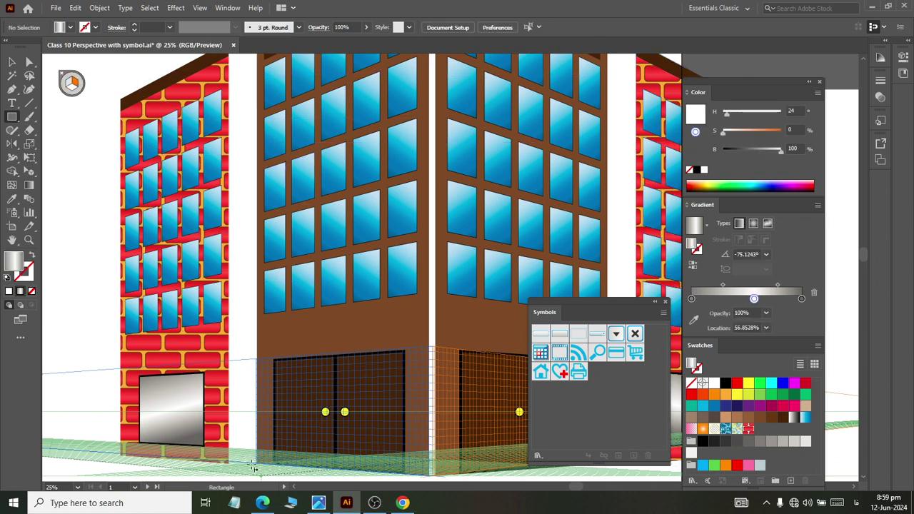
{"action": "scroll", "coordinate": [253, 231], "scroll_direction": "down", "scroll_amount": 3}
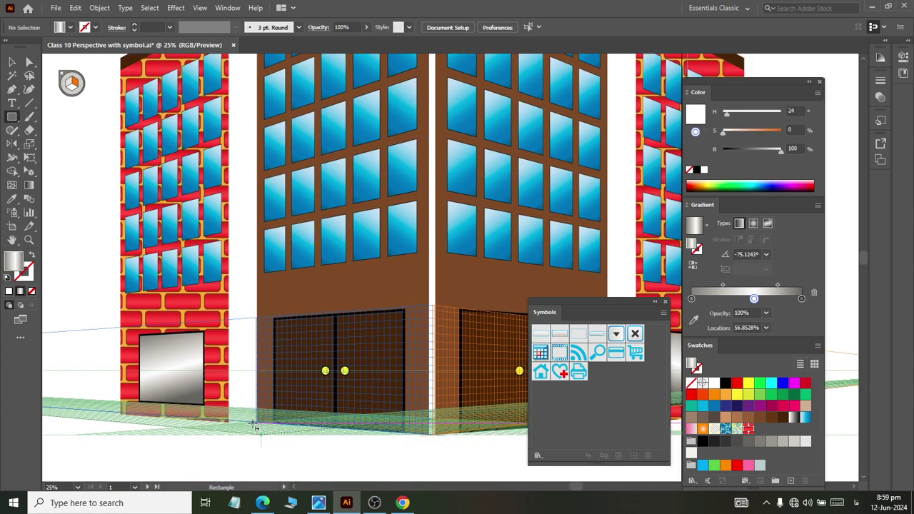
{"action": "left_click_drag", "start_coordinate": [257, 425], "coordinate": [226, 89]}
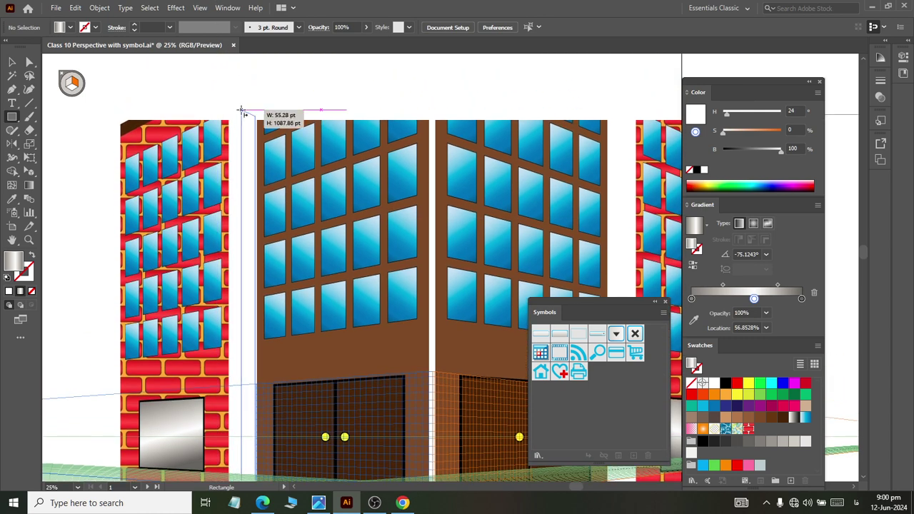
{"action": "left_click_drag", "start_coordinate": [225, 90], "coordinate": [230, 123]}
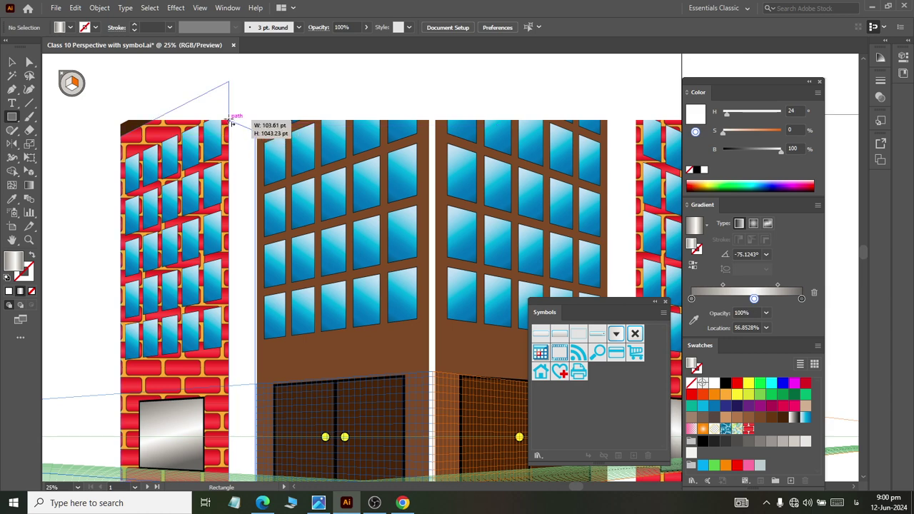
{"action": "left_click_drag", "start_coordinate": [230, 123], "coordinate": [230, 122]}
Raise the new wall's top to the roof line and widen it to fill the gap
{"action": "key", "text": "ctrl+minus"}
{"action": "key", "text": "ctrl+minus"}
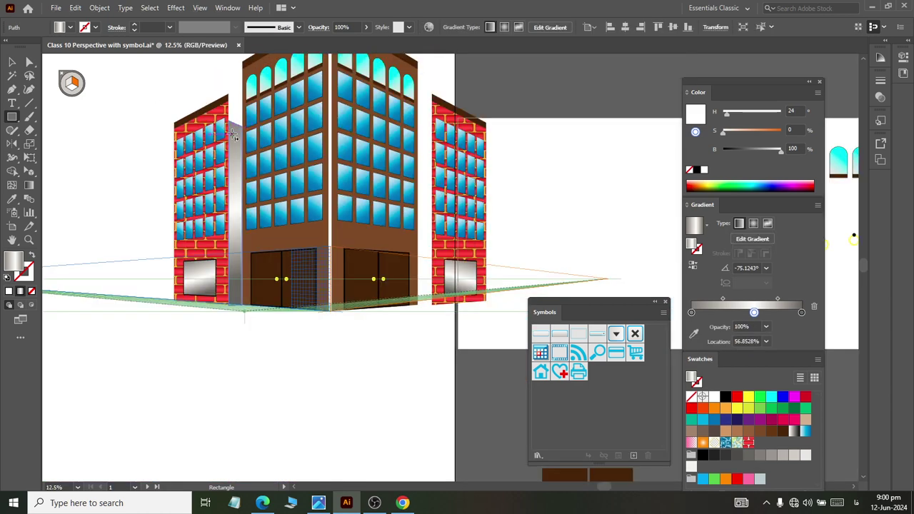
{"action": "scroll", "coordinate": [286, 271], "scroll_direction": "up", "scroll_amount": 2}
{"action": "left_click", "coordinate": [12, 63]}
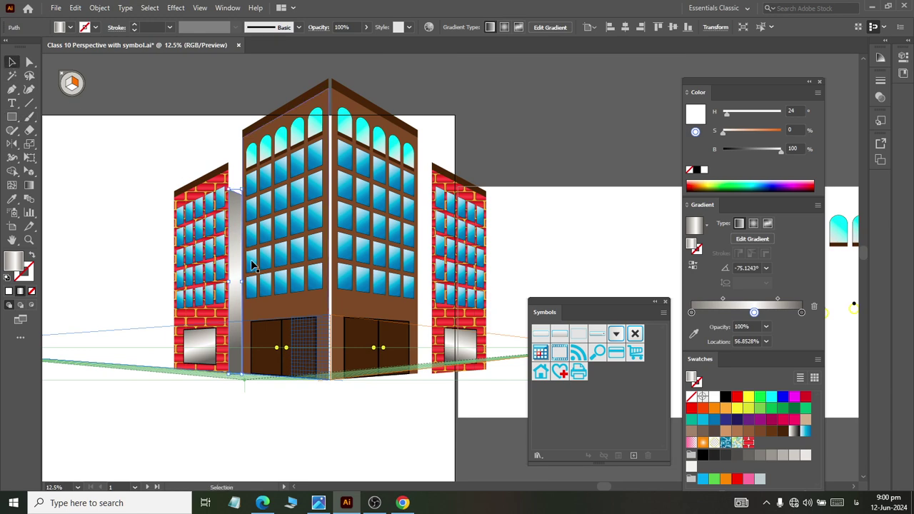
{"action": "scroll", "coordinate": [243, 236], "scroll_direction": "up", "scroll_amount": 3}
{"action": "left_click", "coordinate": [209, 125]}
{"action": "scroll", "coordinate": [208, 125], "scroll_direction": "up", "scroll_amount": 2}
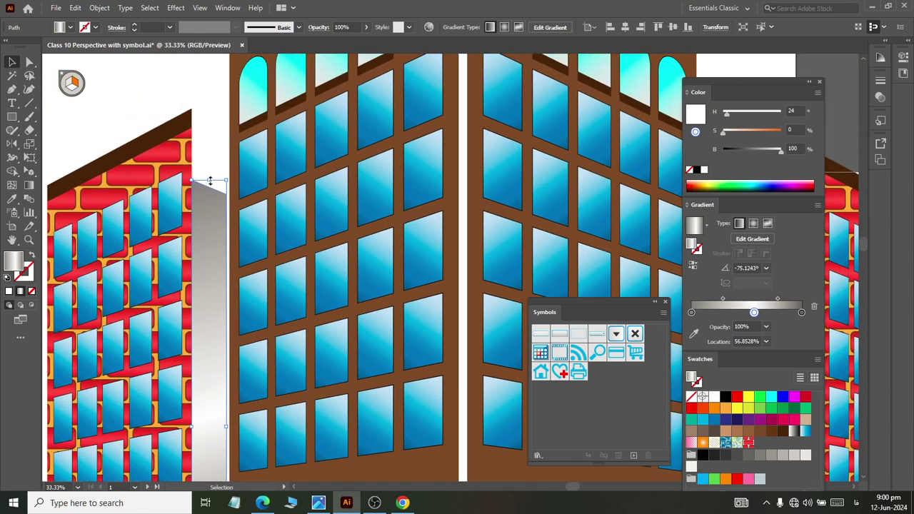
{"action": "left_click_drag", "start_coordinate": [209, 180], "coordinate": [209, 129]}
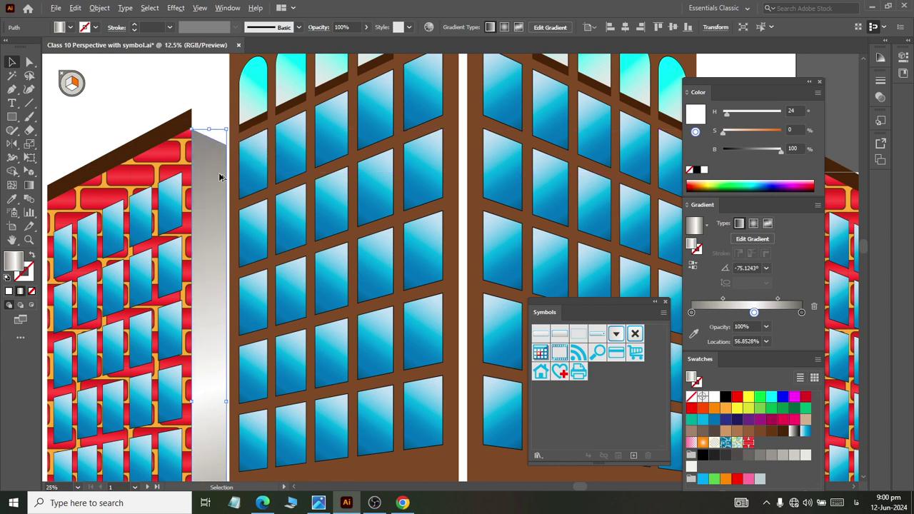
{"action": "scroll", "coordinate": [219, 177], "scroll_direction": "down", "scroll_amount": 2}
{"action": "scroll", "coordinate": [222, 236], "scroll_direction": "up", "scroll_amount": 2}
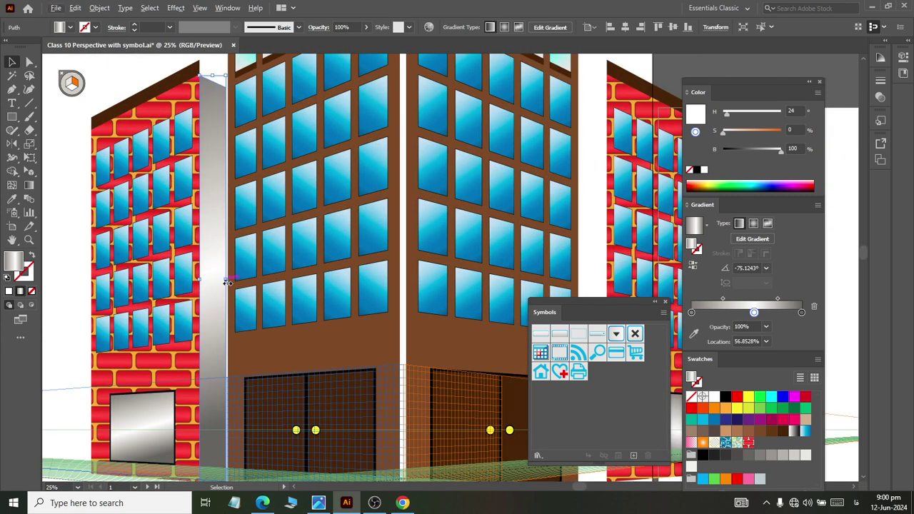
{"action": "left_click_drag", "start_coordinate": [226, 282], "coordinate": [229, 283]}
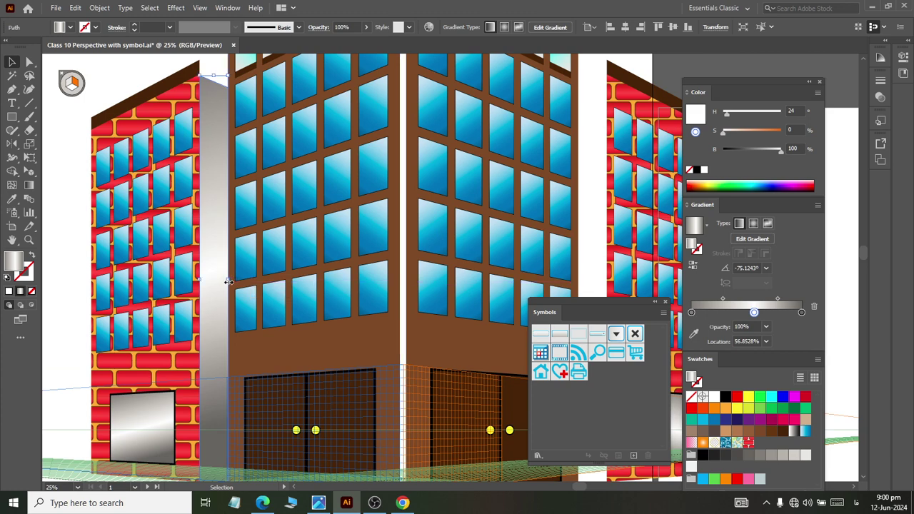
{"action": "scroll", "coordinate": [232, 289], "scroll_direction": "down", "scroll_amount": 2}
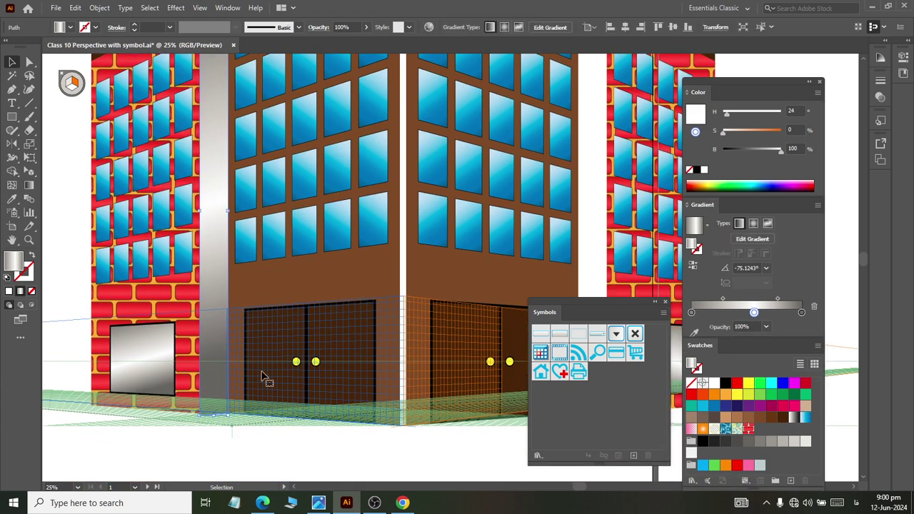
Recolour the wall strip from gradient to a solid lighter brown, then deselect it
{"action": "left_click", "coordinate": [704, 414]}
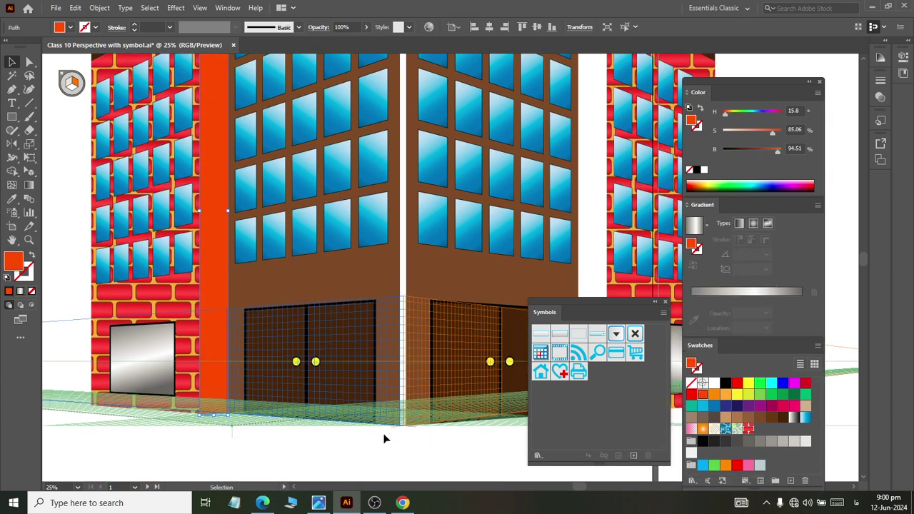
{"action": "left_click", "coordinate": [759, 418]}
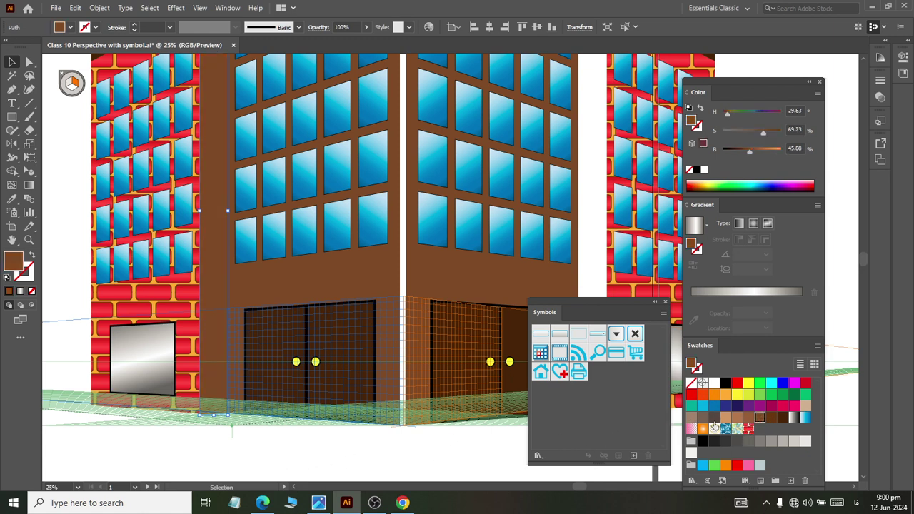
{"action": "left_click", "coordinate": [748, 418]}
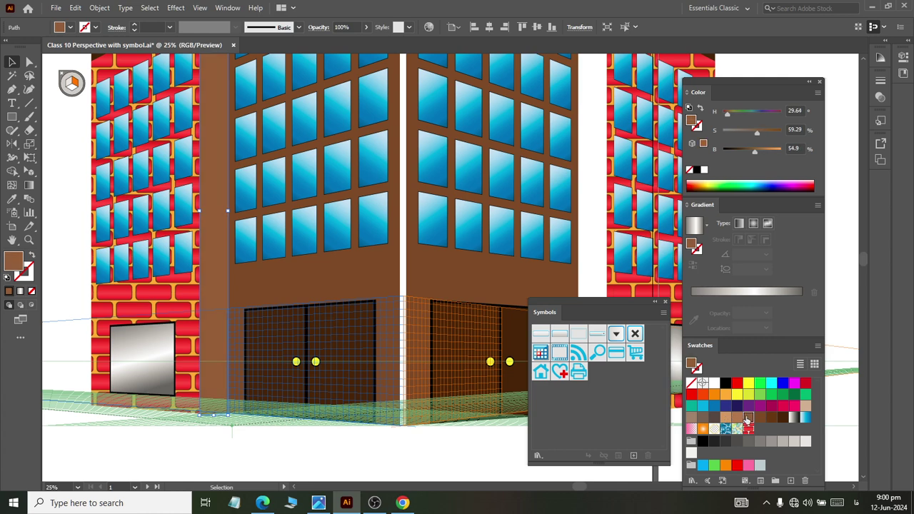
{"action": "left_click", "coordinate": [306, 477]}
{"action": "scroll", "coordinate": [234, 382], "scroll_direction": "up", "scroll_amount": 3}
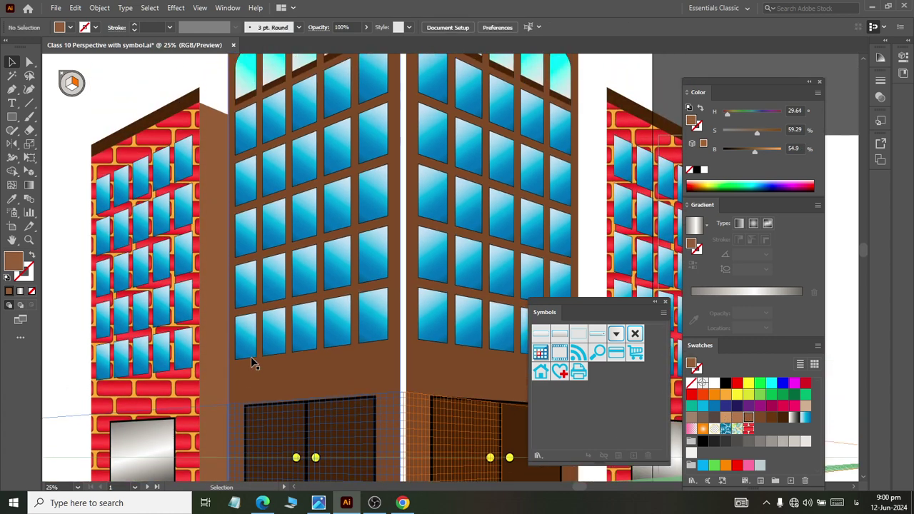
{"action": "scroll", "coordinate": [251, 356], "scroll_direction": "up", "scroll_amount": 3}
{"action": "scroll", "coordinate": [197, 111], "scroll_direction": "up", "scroll_amount": 1}
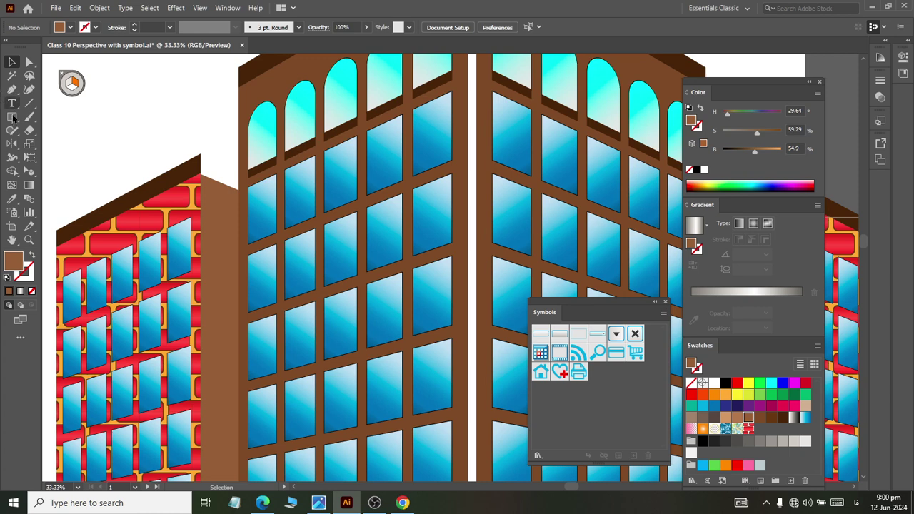
Draw a panel at the brown wall's top and nudge its lower-left corner down to close the gap
{"action": "left_click", "coordinate": [12, 117]}
{"action": "scroll", "coordinate": [232, 170], "scroll_direction": "up", "scroll_amount": 3}
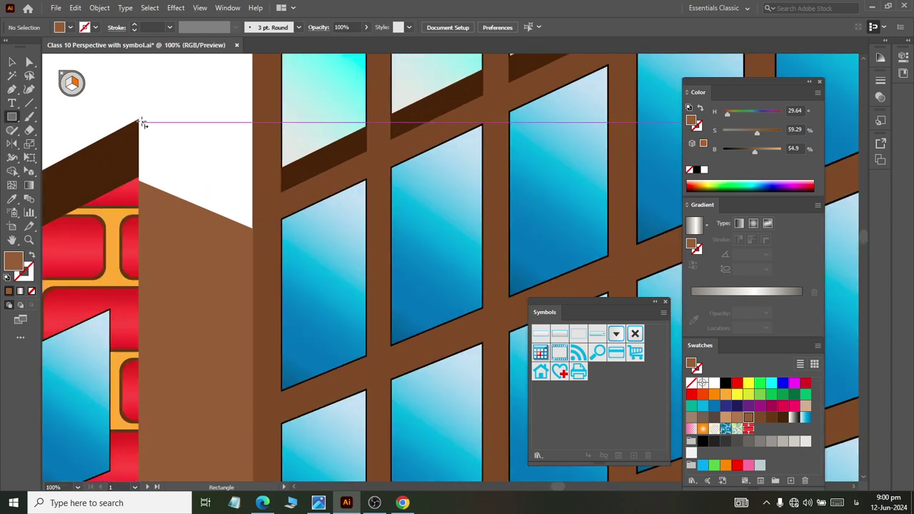
{"action": "left_click_drag", "start_coordinate": [140, 122], "coordinate": [254, 229]}
{"action": "key", "text": "ctrl+plus"}
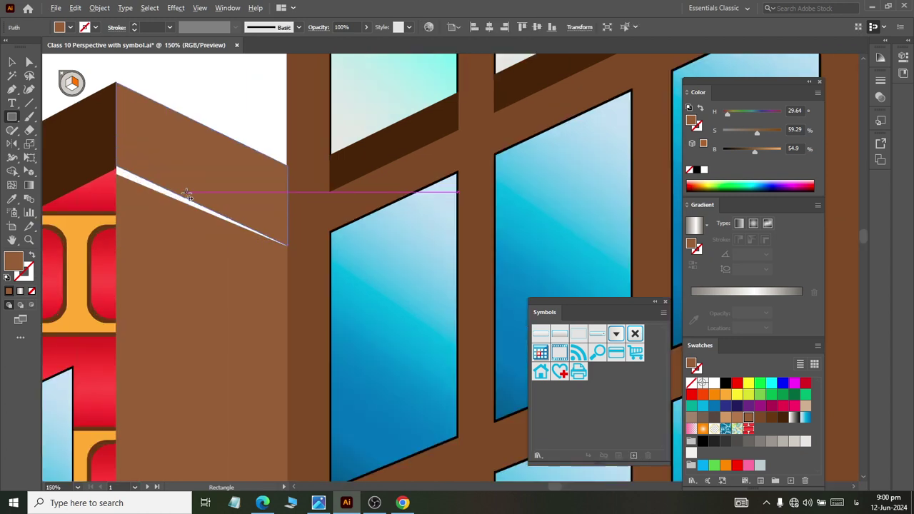
{"action": "key", "text": "a"}
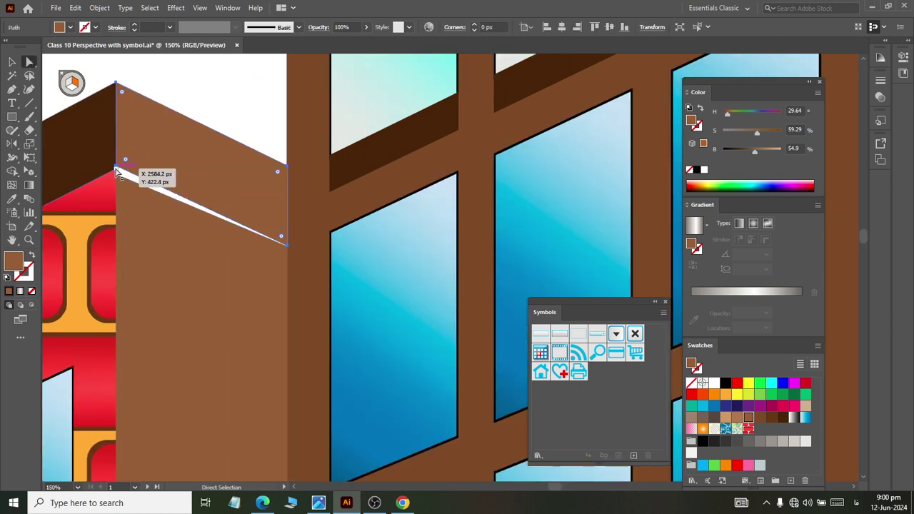
{"action": "left_click", "coordinate": [119, 164]}
{"action": "left_click_drag", "start_coordinate": [121, 164], "coordinate": [119, 167]}
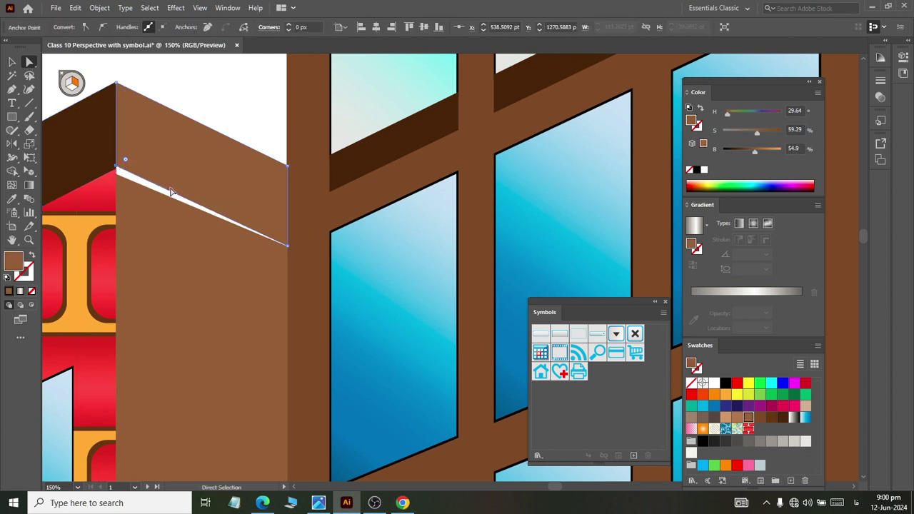
{"action": "key", "text": "Down"}
{"action": "key", "text": "Down"}
{"action": "key", "text": "Down"}
{"action": "key", "text": "Down"}
{"action": "key", "text": "Down"}
{"action": "key", "text": "Down"}
Fill the top panel dark brown like the roof and deselect it
{"action": "scroll", "coordinate": [210, 206], "scroll_direction": "up", "scroll_amount": 1, "text": "alt"}
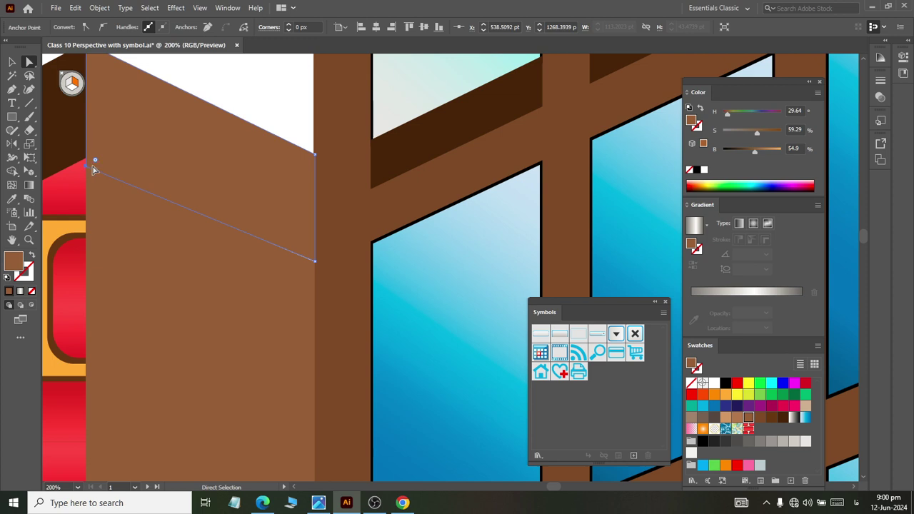
{"action": "scroll", "coordinate": [95, 169], "scroll_direction": "down", "scroll_amount": 1, "text": "alt"}
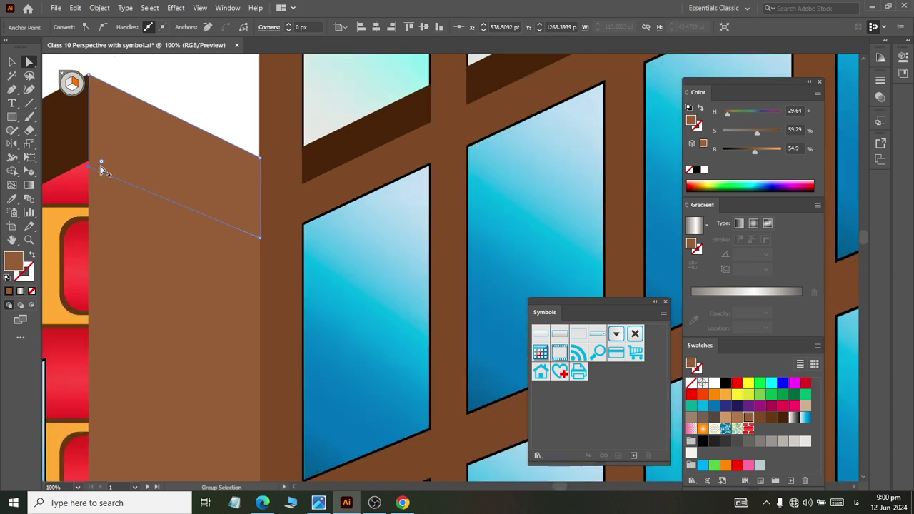
{"action": "scroll", "coordinate": [89, 169], "scroll_direction": "down", "scroll_amount": 1, "text": "alt"}
{"action": "left_click", "coordinate": [12, 63]}
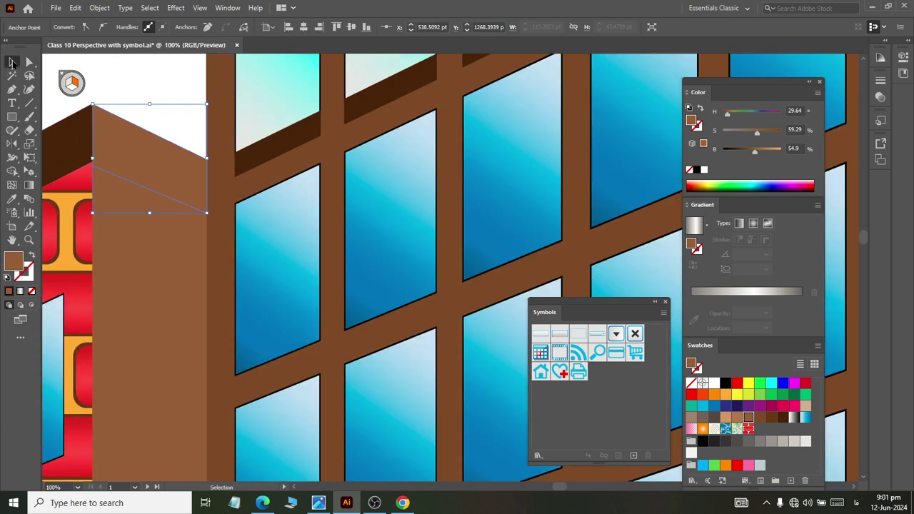
{"action": "left_click", "coordinate": [782, 417]}
{"action": "scroll", "coordinate": [301, 263], "scroll_direction": "down", "scroll_amount": 3, "text": "alt"}
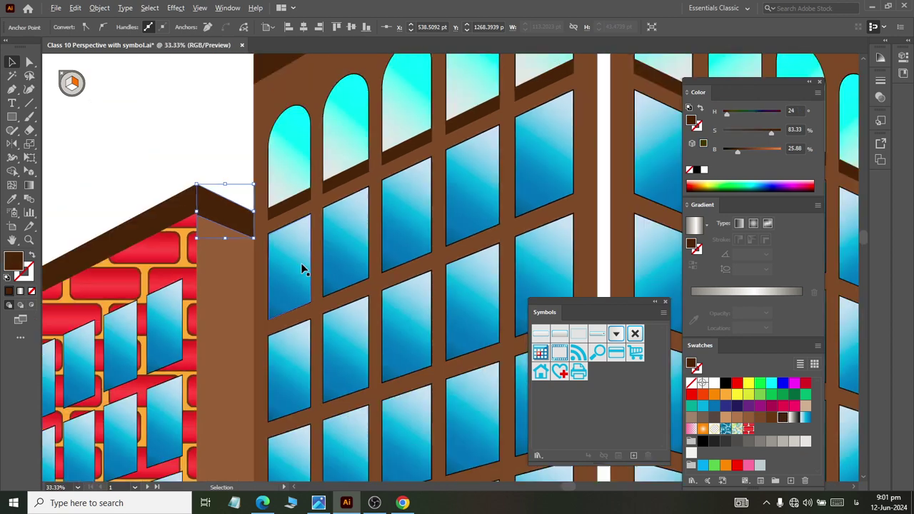
{"action": "key", "text": "a"}
{"action": "left_click", "coordinate": [135, 194]}
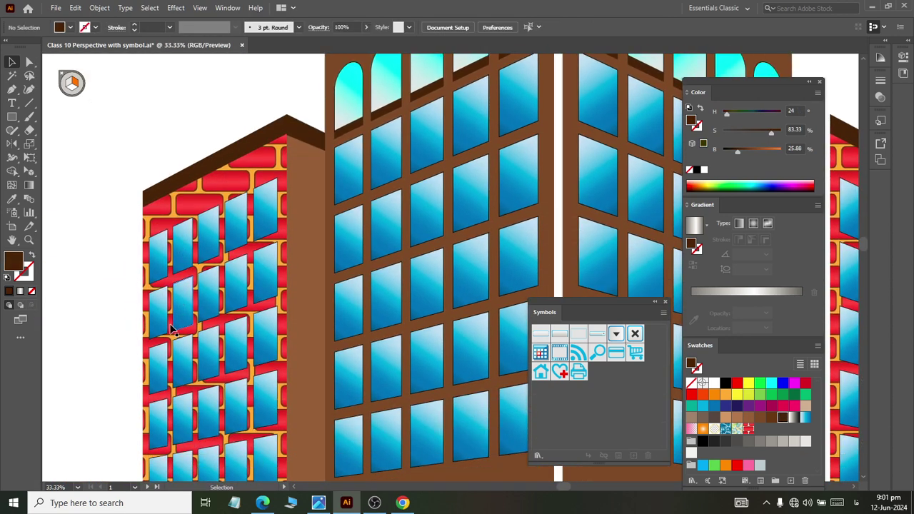
Draw a tall perspective panel from the right wing's top corner down to the building base
{"action": "scroll", "coordinate": [138, 327], "scroll_direction": "down", "scroll_amount": 1, "text": "alt"}
{"action": "scroll", "coordinate": [136, 321], "scroll_direction": "down", "scroll_amount": 1, "text": "alt"}
{"action": "scroll", "coordinate": [136, 322], "scroll_direction": "right", "scroll_amount": 2}
{"action": "scroll", "coordinate": [136, 321], "scroll_direction": "down", "scroll_amount": 1, "text": "alt"}
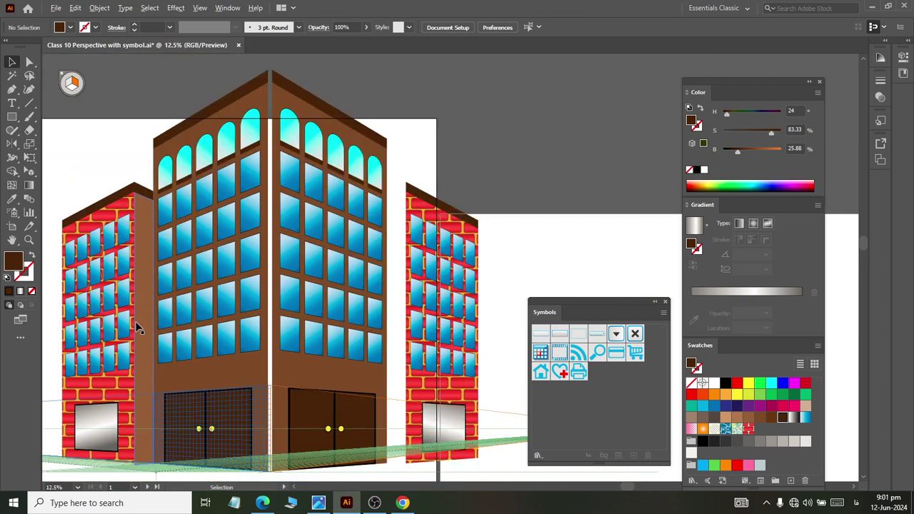
{"action": "scroll", "coordinate": [300, 285], "scroll_direction": "up", "scroll_amount": 1, "text": "alt"}
{"action": "scroll", "coordinate": [363, 272], "scroll_direction": "right", "scroll_amount": 1}
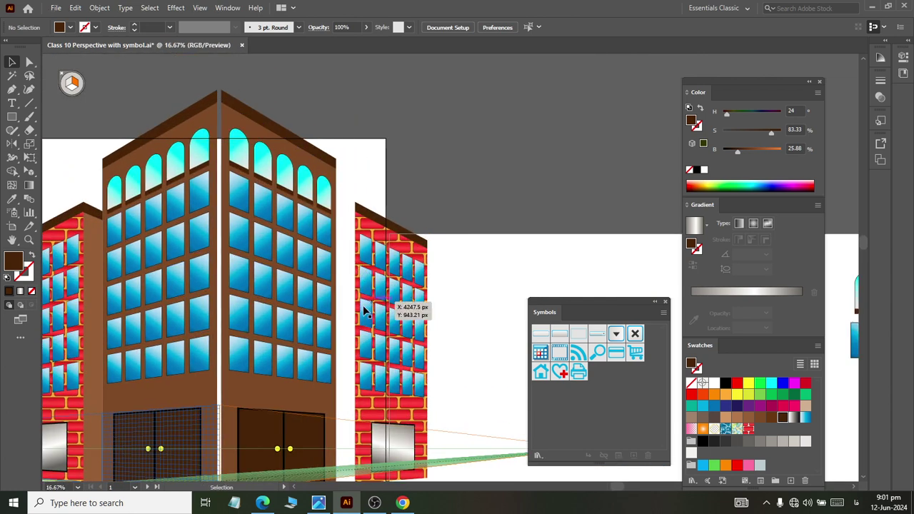
{"action": "scroll", "coordinate": [365, 309], "scroll_direction": "up", "scroll_amount": 2, "text": "alt"}
{"action": "scroll", "coordinate": [363, 312], "scroll_direction": "down", "scroll_amount": 2}
{"action": "scroll", "coordinate": [363, 312], "scroll_direction": "down", "scroll_amount": 3}
{"action": "scroll", "coordinate": [363, 312], "scroll_direction": "down", "scroll_amount": 2, "text": "alt"}
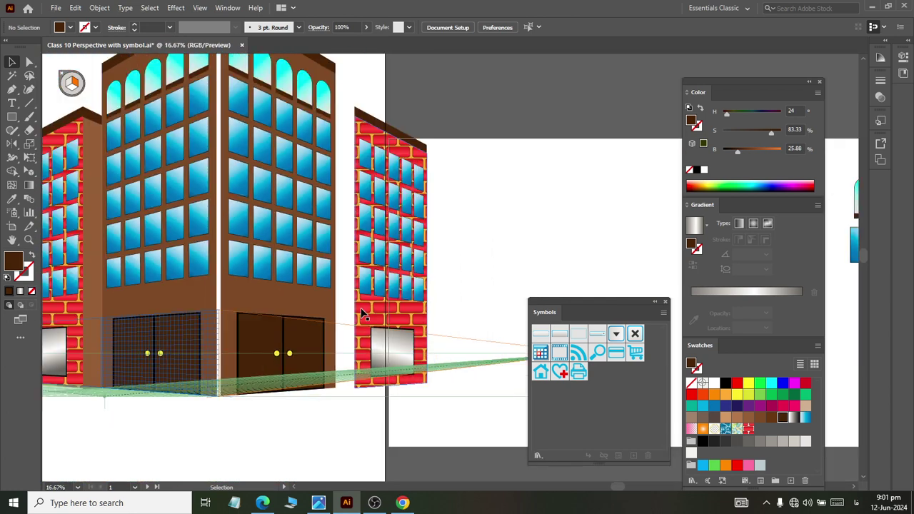
{"action": "scroll", "coordinate": [357, 264], "scroll_direction": "up", "scroll_amount": 1}
{"action": "key", "text": "shift+v"}
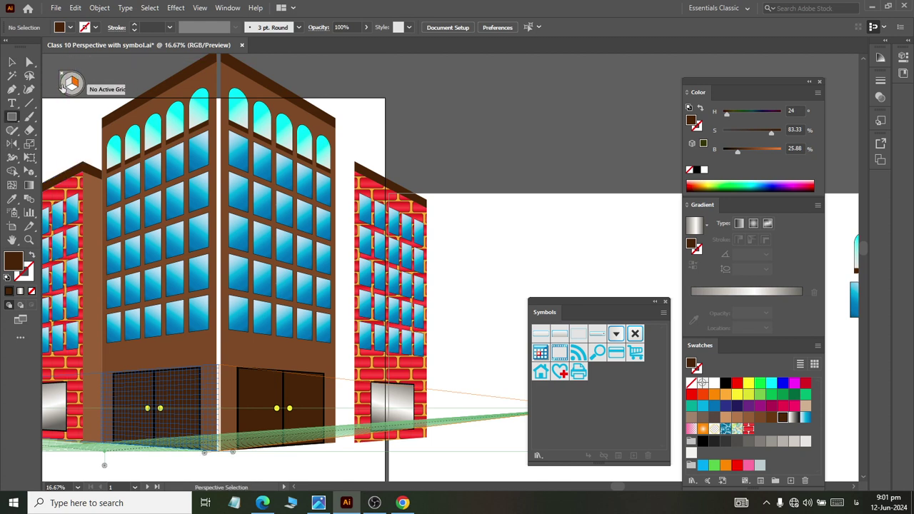
{"action": "scroll", "coordinate": [407, 193], "scroll_direction": "up", "scroll_amount": 1}
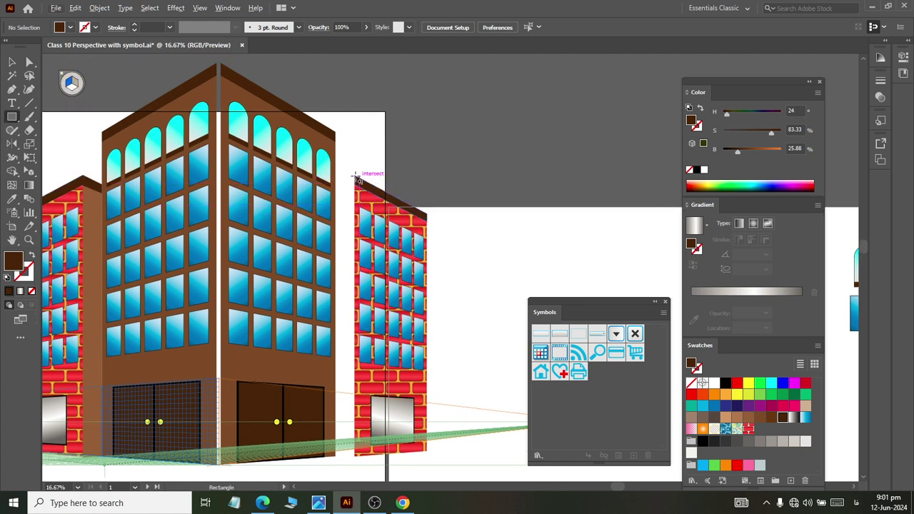
{"action": "left_click_drag", "start_coordinate": [355, 177], "coordinate": [340, 457]}
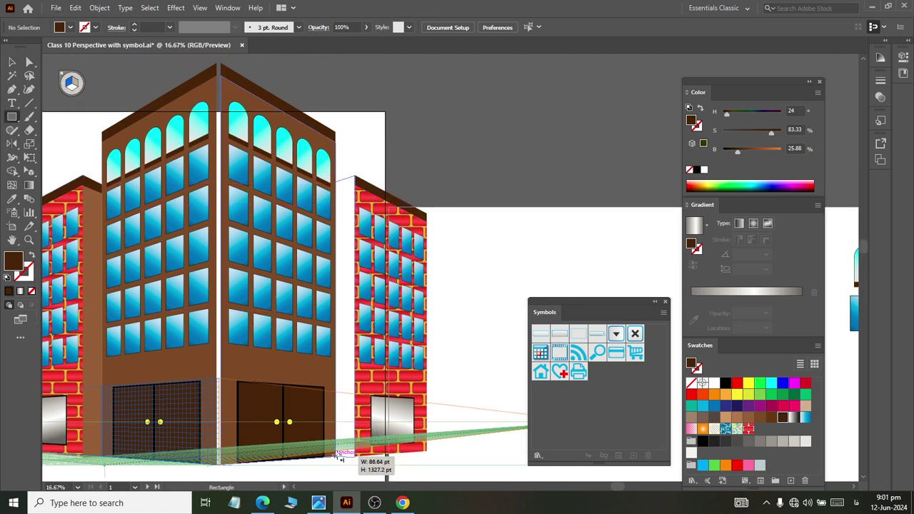
{"action": "left_click_drag", "start_coordinate": [340, 459], "coordinate": [341, 458]}
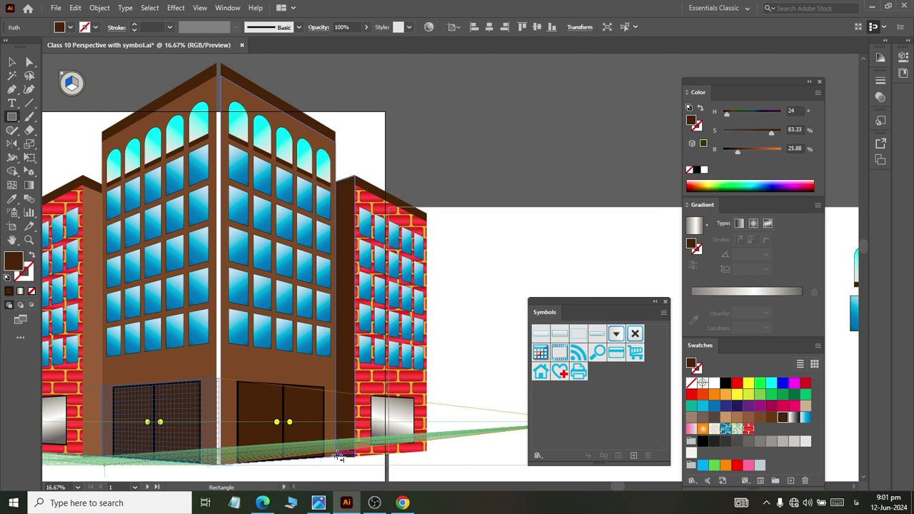
Fill the new side panel orange and deselect it
{"action": "left_click", "coordinate": [725, 395]}
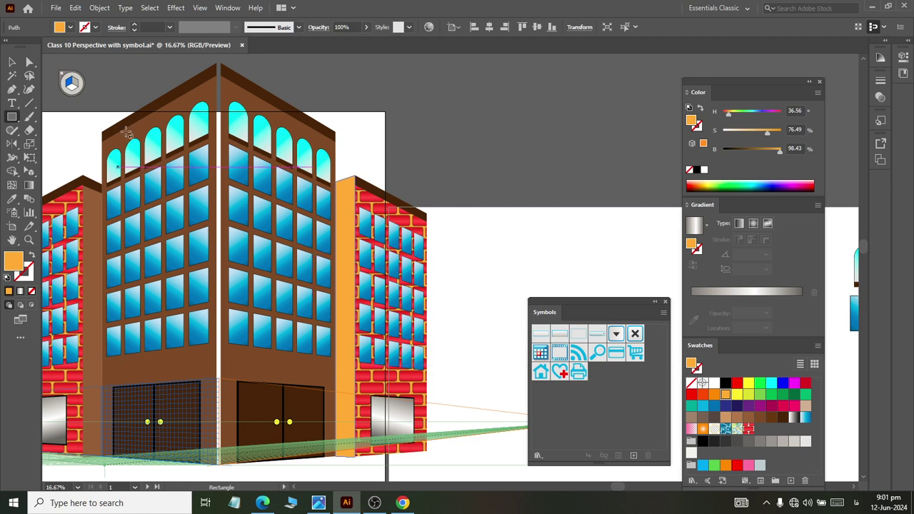
{"action": "left_click", "coordinate": [10, 63]}
{"action": "left_click", "coordinate": [459, 272]}
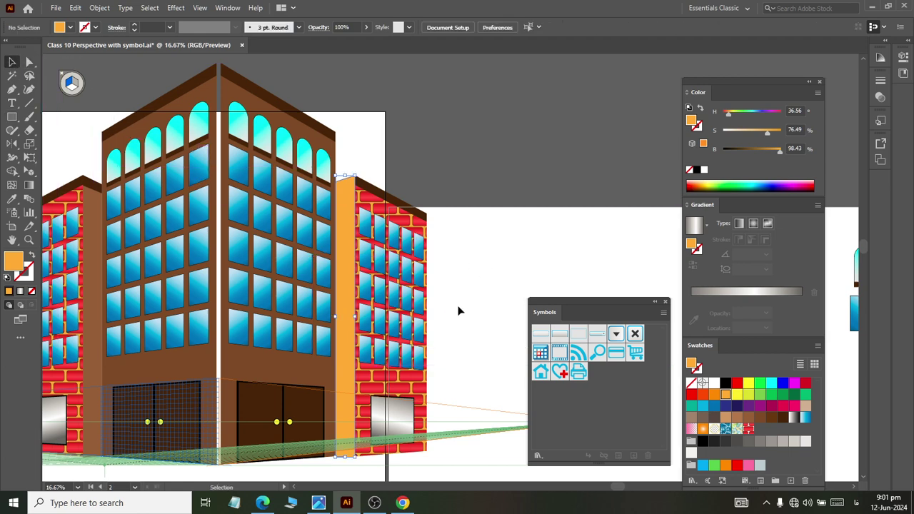
Lower the orange panel's top edge to align with the roof line
{"action": "left_click", "coordinate": [342, 188]}
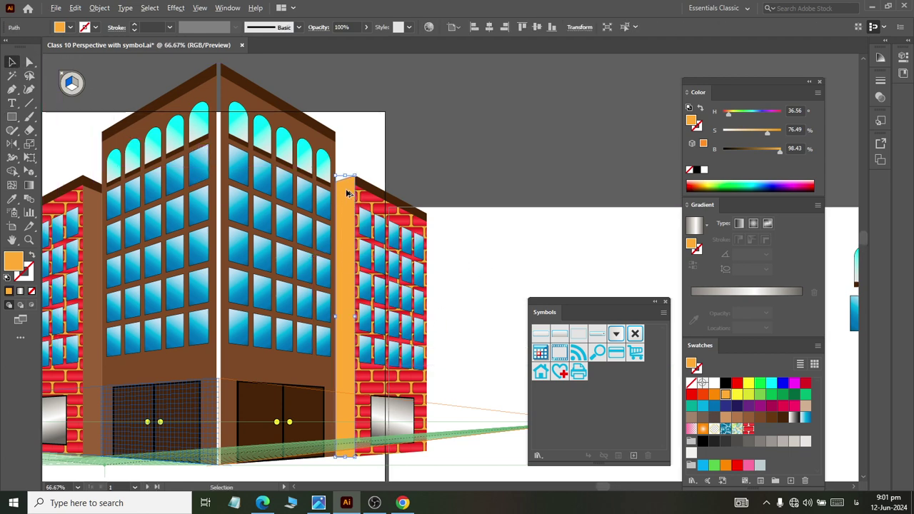
{"action": "scroll", "coordinate": [343, 187], "scroll_direction": "up", "scroll_amount": 4}
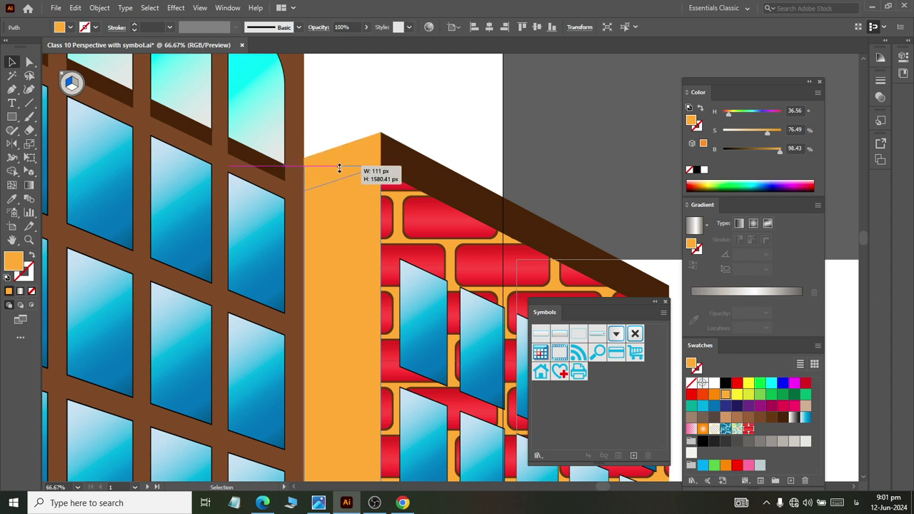
{"action": "left_click_drag", "start_coordinate": [343, 131], "coordinate": [343, 165]}
{"action": "scroll", "coordinate": [348, 174], "scroll_direction": "up", "scroll_amount": 1}
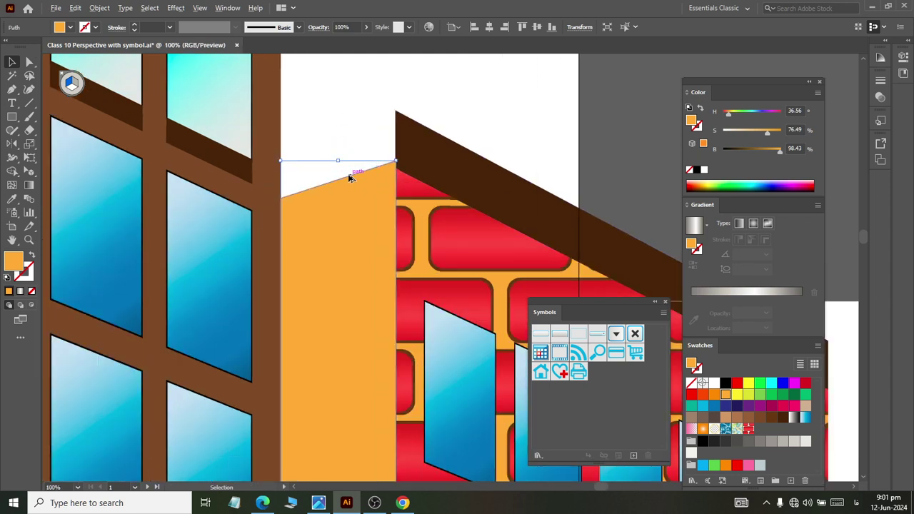
{"action": "left_click_drag", "start_coordinate": [337, 163], "coordinate": [335, 165]}
Draw a roofline rectangle from the dark roof corner and fill it dark brown
{"action": "left_click", "coordinate": [300, 143]}
{"action": "left_click", "coordinate": [12, 117]}
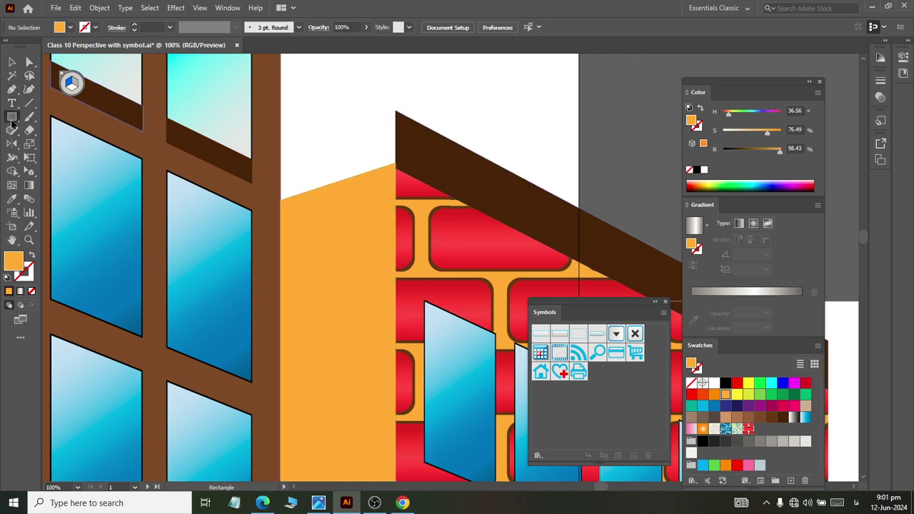
{"action": "left_click_drag", "start_coordinate": [396, 112], "coordinate": [284, 205]}
{"action": "left_click", "coordinate": [780, 418]}
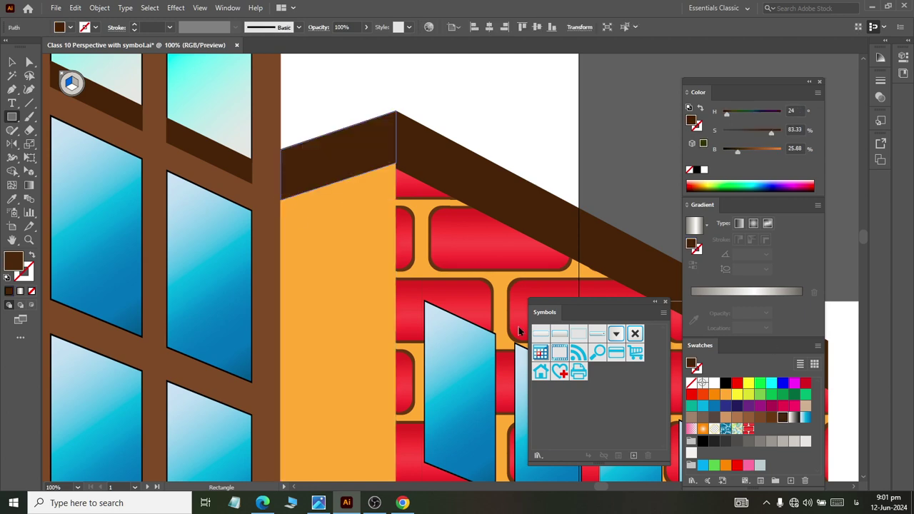
{"action": "scroll", "coordinate": [464, 246], "scroll_direction": "down", "scroll_amount": 1}
{"action": "scroll", "coordinate": [443, 261], "scroll_direction": "down", "scroll_amount": 1}
{"action": "scroll", "coordinate": [432, 265], "scroll_direction": "down", "scroll_amount": 1}
{"action": "scroll", "coordinate": [433, 265], "scroll_direction": "down", "scroll_amount": 1}
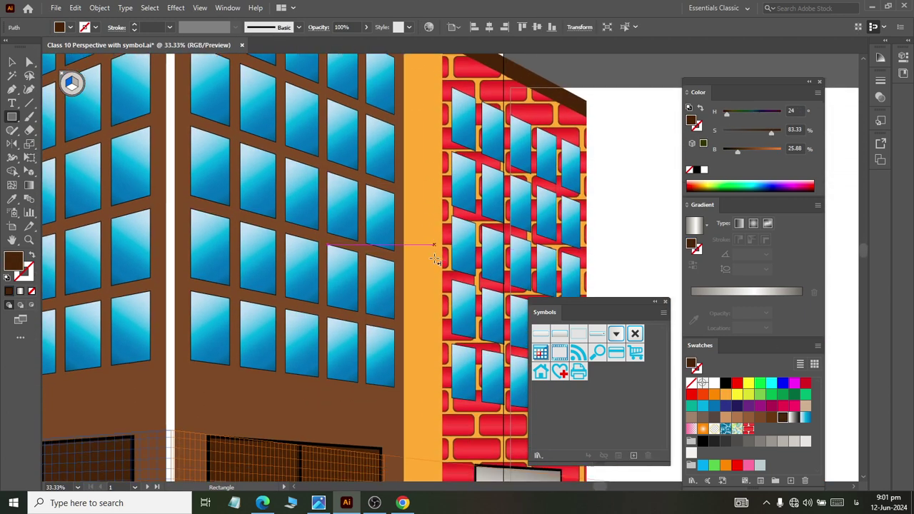
{"action": "scroll", "coordinate": [431, 271], "scroll_direction": "down", "scroll_amount": 1}
{"action": "scroll", "coordinate": [428, 279], "scroll_direction": "down", "scroll_amount": 1}
{"action": "scroll", "coordinate": [426, 284], "scroll_direction": "down", "scroll_amount": 1}
{"action": "scroll", "coordinate": [426, 284], "scroll_direction": "down", "scroll_amount": 1}
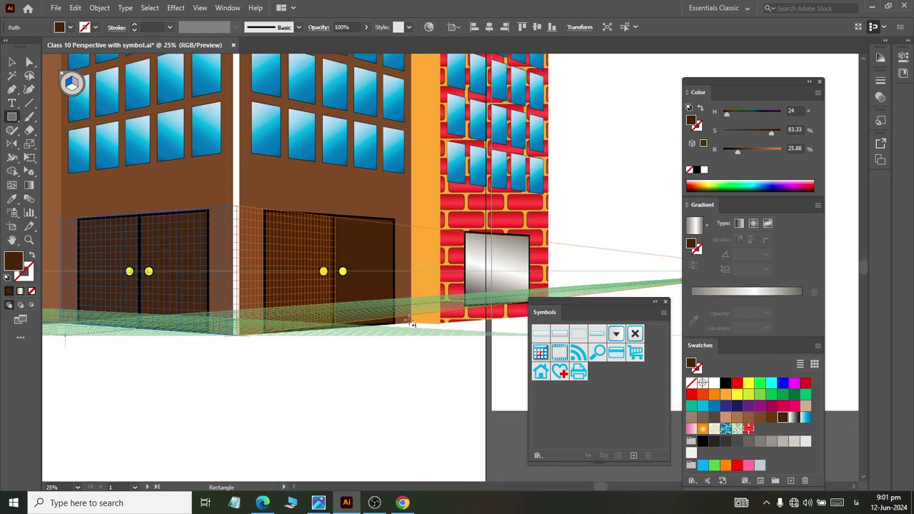
{"action": "scroll", "coordinate": [357, 300], "scroll_direction": "up", "scroll_amount": 1}
{"action": "scroll", "coordinate": [231, 346], "scroll_direction": "up", "scroll_amount": 2}
{"action": "scroll", "coordinate": [231, 346], "scroll_direction": "up", "scroll_amount": 3}
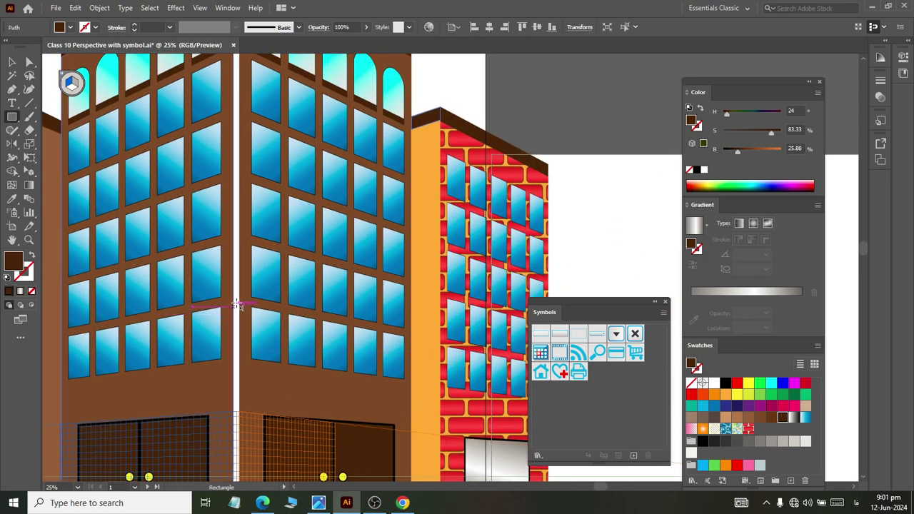
Draw a thin rectangle down the corner seam between the tower's two faces
{"action": "scroll", "coordinate": [243, 299], "scroll_direction": "up", "scroll_amount": 2}
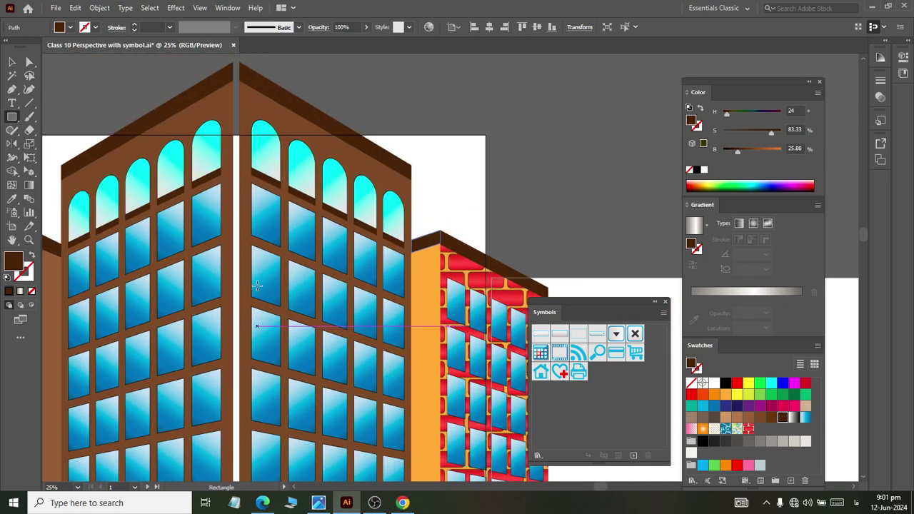
{"action": "scroll", "coordinate": [250, 307], "scroll_direction": "up", "scroll_amount": 1}
{"action": "left_click_drag", "start_coordinate": [232, 102], "coordinate": [234, 502]}
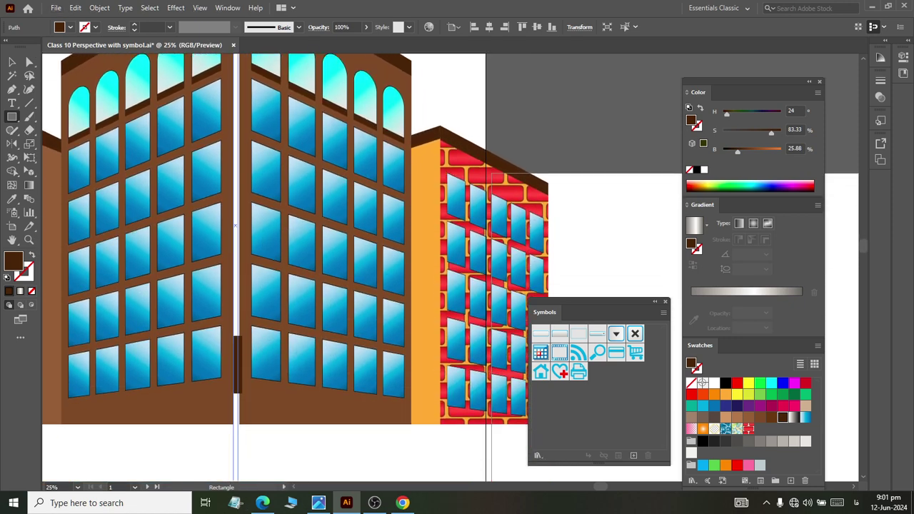
{"action": "mouse_move", "coordinate": [234, 503]}
{"action": "left_mouse_down"}
{"action": "mouse_move", "coordinate": [239, 508]}
{"action": "mouse_move", "coordinate": [254, 465]}
{"action": "mouse_move", "coordinate": [252, 500]}
{"action": "left_mouse_up"}
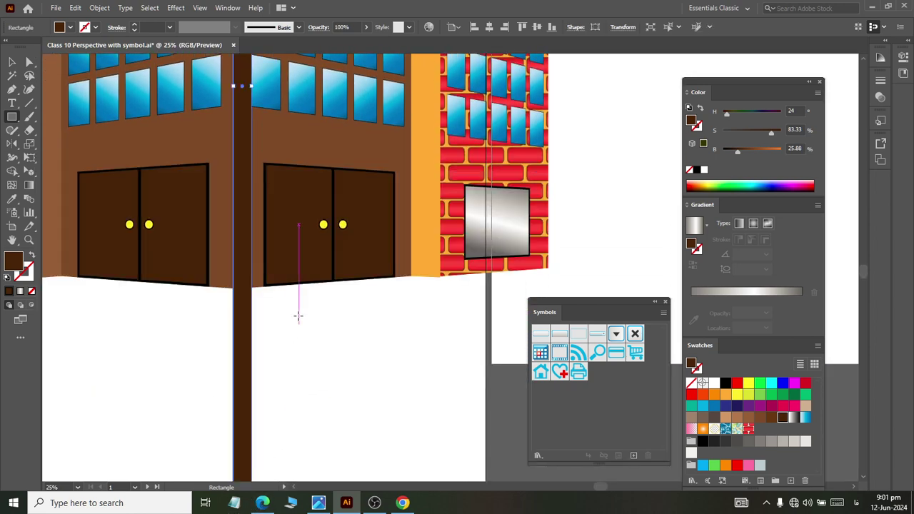
Raise the column's bottom edge to the door base and fill it tan
{"action": "left_click", "coordinate": [11, 62]}
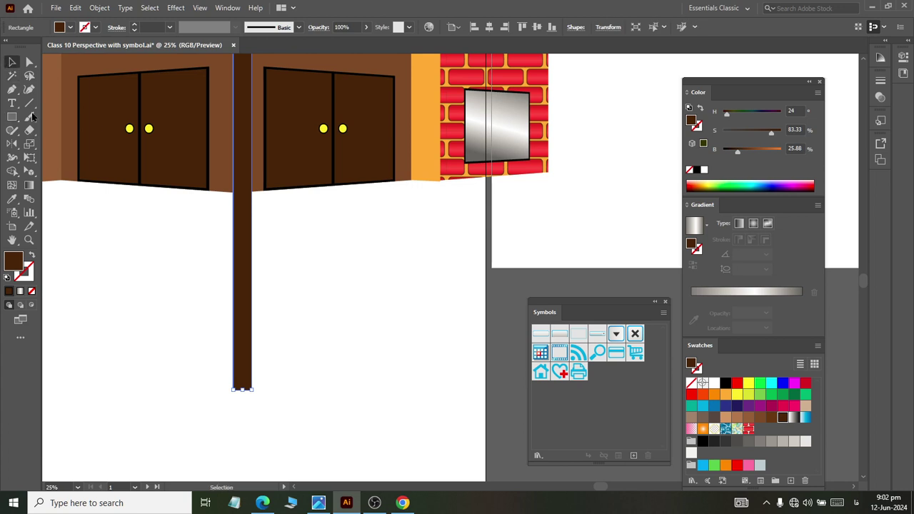
{"action": "left_click", "coordinate": [189, 361]}
{"action": "left_click", "coordinate": [241, 372]}
{"action": "left_click_drag", "start_coordinate": [241, 391], "coordinate": [242, 192]}
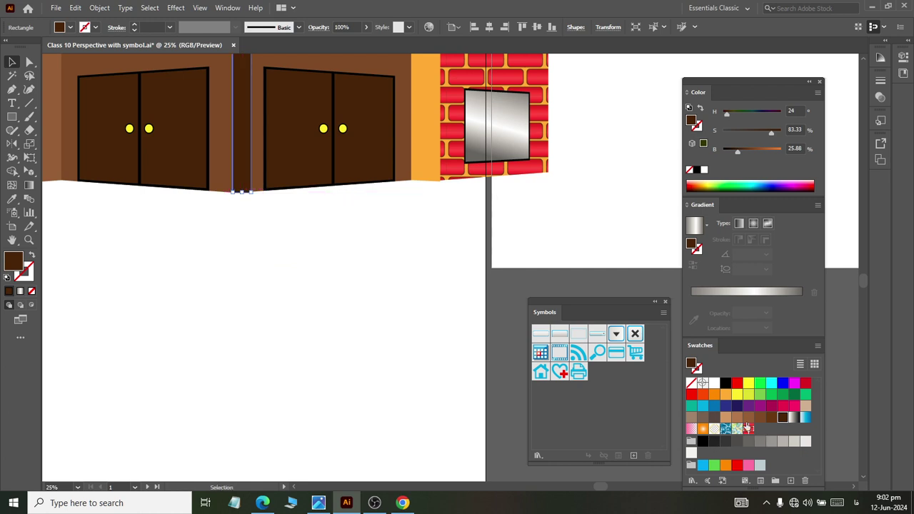
{"action": "left_click", "coordinate": [724, 418]}
{"action": "left_click", "coordinate": [287, 326]}
Shorten the tan column from the top while viewing the whole building
{"action": "key", "text": "ctrl+minus"}
{"action": "key", "text": "ctrl+minus"}
{"action": "key", "text": "ctrl+minus"}
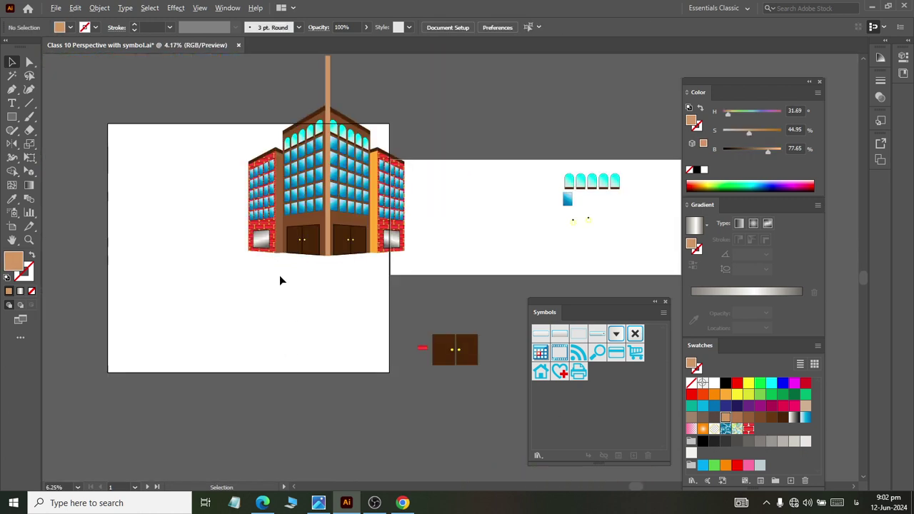
{"action": "key", "text": "ctrl+minus"}
{"action": "scroll", "coordinate": [357, 264], "scroll_direction": "right", "scroll_amount": 3}
{"action": "scroll", "coordinate": [399, 237], "scroll_direction": "right", "scroll_amount": 2}
{"action": "scroll", "coordinate": [399, 237], "scroll_direction": "up", "scroll_amount": 4}
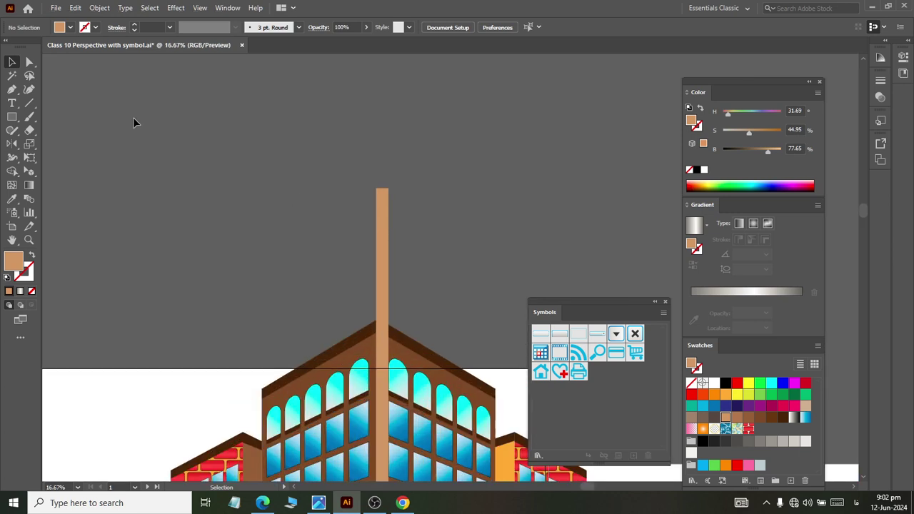
{"action": "left_click", "coordinate": [381, 244]}
{"action": "scroll", "coordinate": [382, 188], "scroll_direction": "up", "scroll_amount": 2}
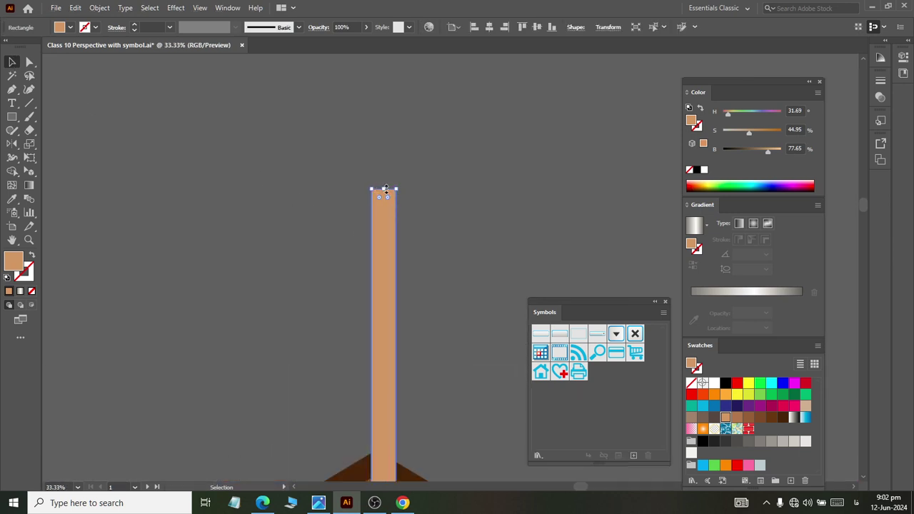
{"action": "left_click_drag", "start_coordinate": [385, 188], "coordinate": [372, 454]}
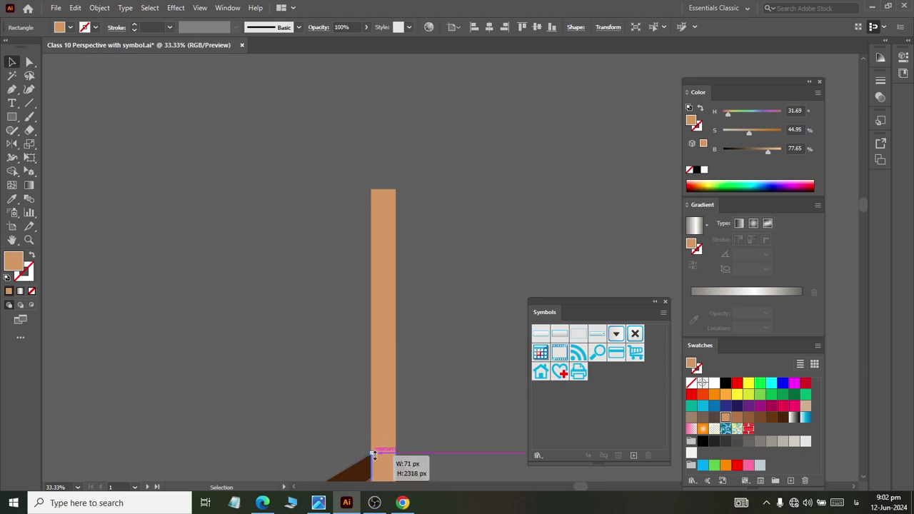
Bring the pole's top down to the roof peak and nudge its top-right corner lower
{"action": "scroll", "coordinate": [395, 330], "scroll_direction": "down", "scroll_amount": 3}
{"action": "scroll", "coordinate": [390, 320], "scroll_direction": "up", "scroll_amount": 2}
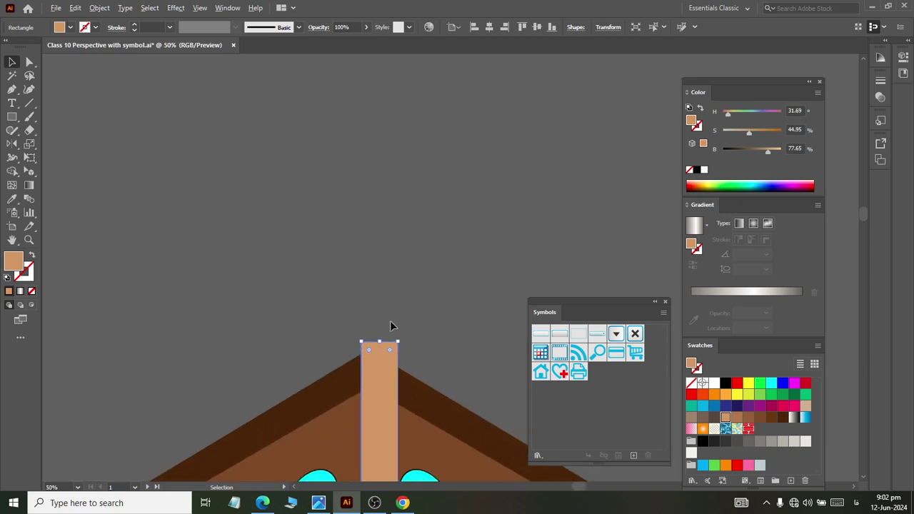
{"action": "scroll", "coordinate": [390, 321], "scroll_direction": "up", "scroll_amount": 1}
{"action": "left_click_drag", "start_coordinate": [380, 247], "coordinate": [379, 257]}
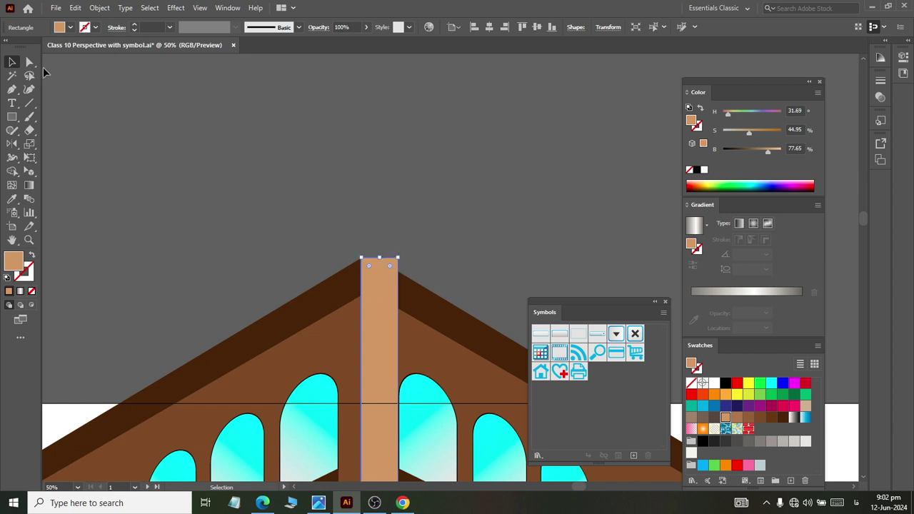
{"action": "left_click", "coordinate": [29, 63]}
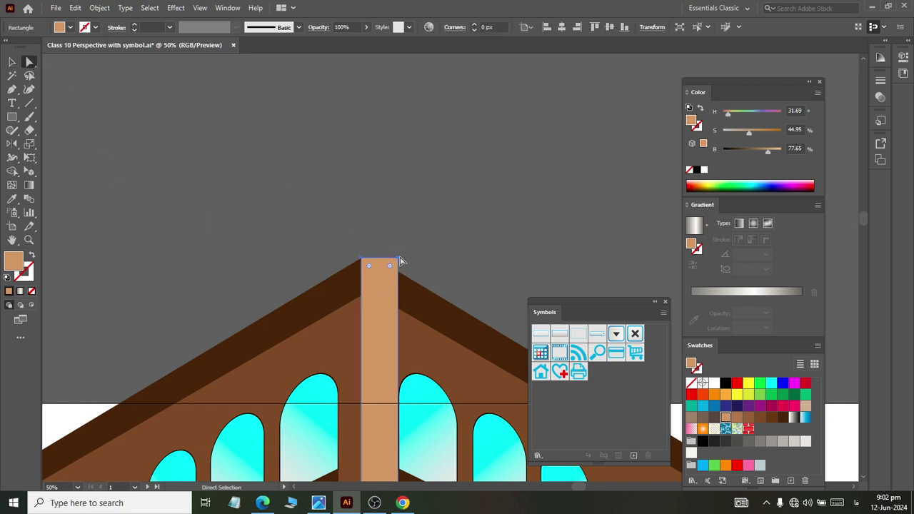
{"action": "left_click_drag", "start_coordinate": [400, 261], "coordinate": [398, 257]}
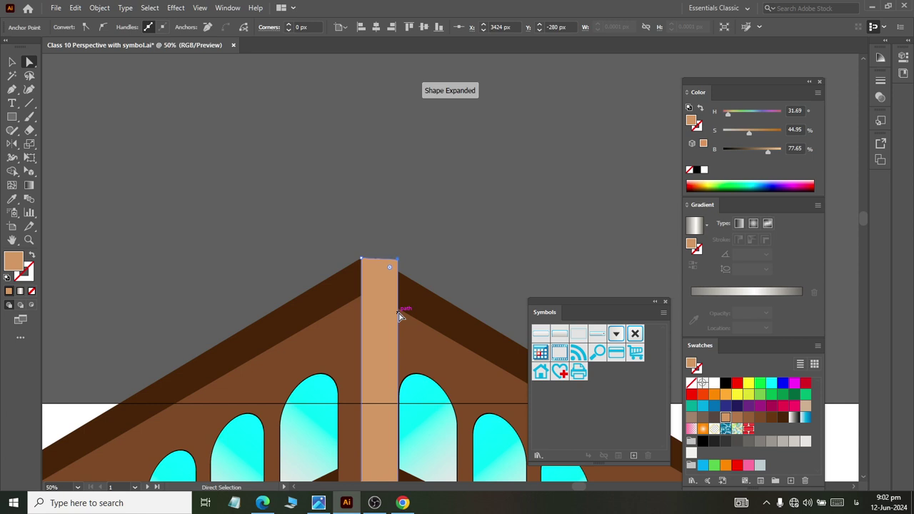
{"action": "key", "text": "Down"}
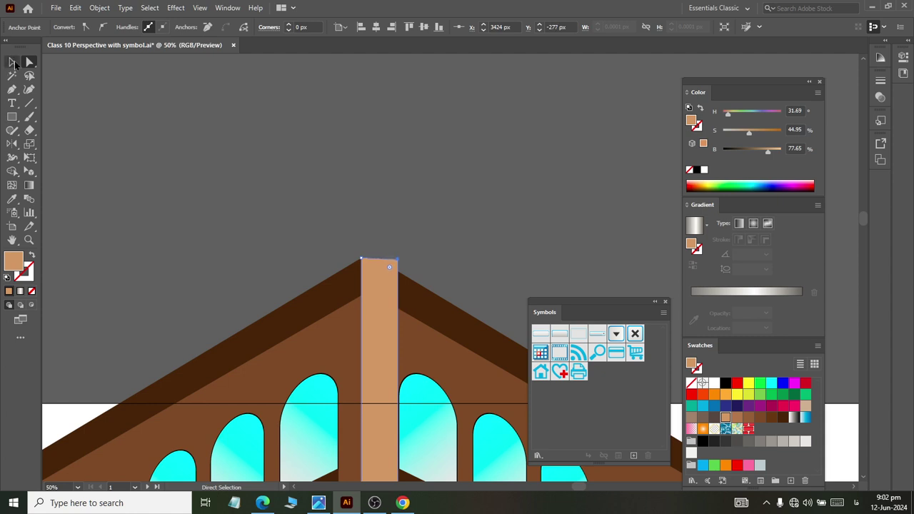
Send the pole to the back, behind the roof and wall
{"action": "left_click", "coordinate": [15, 62]}
{"action": "right_click", "coordinate": [381, 308]}
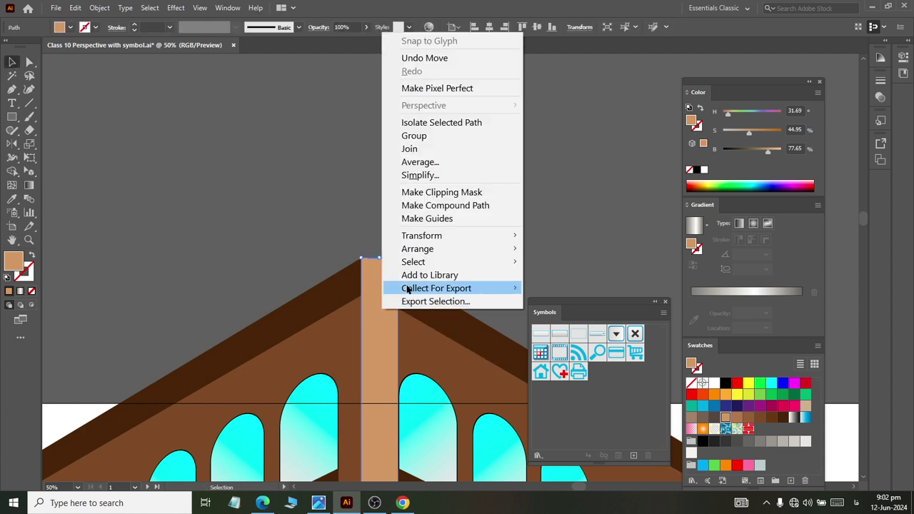
{"action": "mouse_move", "coordinate": [414, 261]}
{"action": "left_click", "coordinate": [564, 289]}
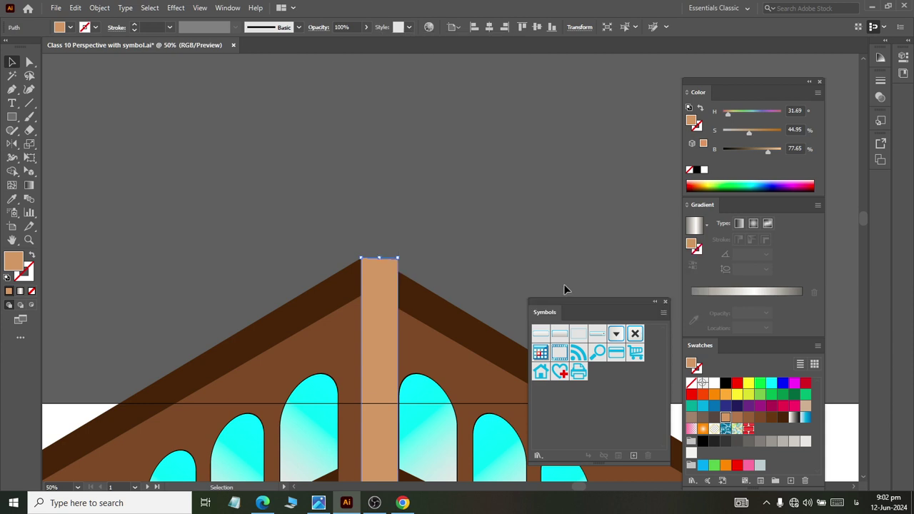
{"action": "left_click", "coordinate": [412, 226]}
Lower the peak anchor and shift the right roof edge point left onto the pole
{"action": "left_click", "coordinate": [30, 63]}
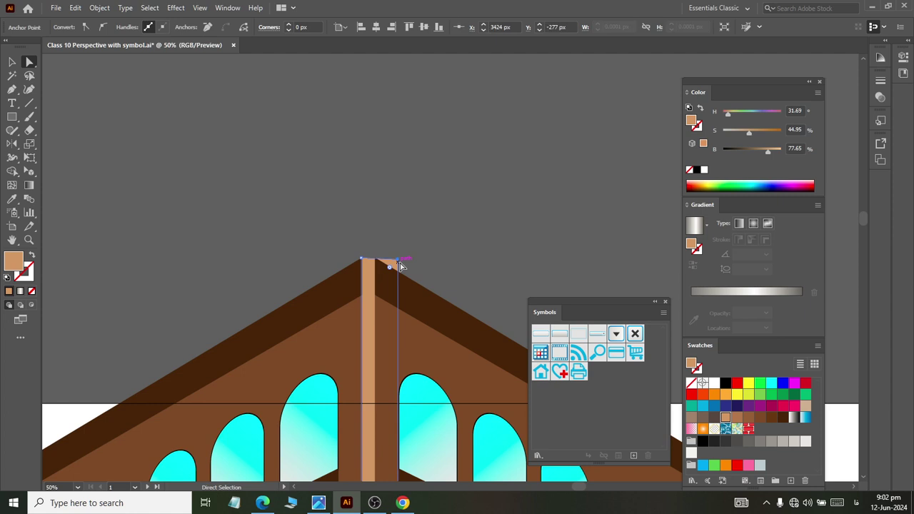
{"action": "left_click_drag", "start_coordinate": [400, 266], "coordinate": [398, 261]}
{"action": "key", "text": "Down"}
{"action": "key", "text": "Down"}
{"action": "key", "text": "Down"}
{"action": "key", "text": "Down"}
{"action": "key", "text": "Down"}
{"action": "left_click", "coordinate": [407, 231]}
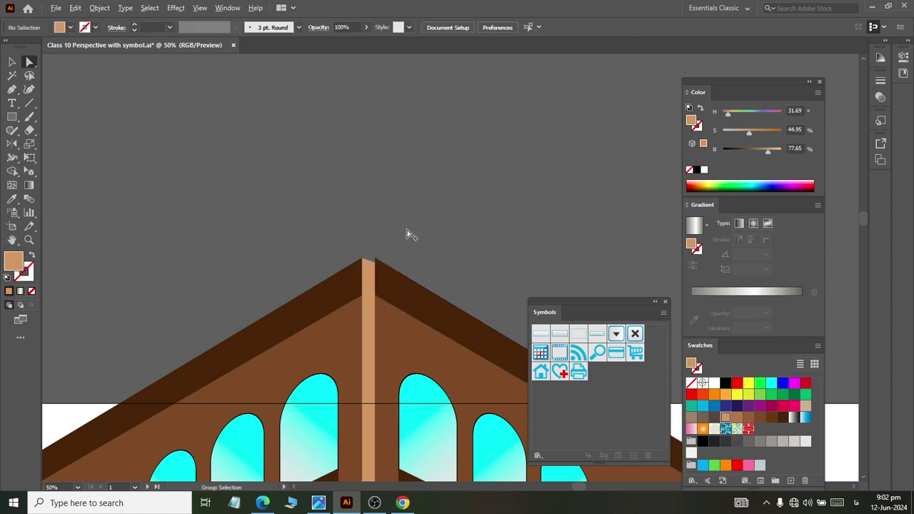
{"action": "left_click_drag", "start_coordinate": [402, 272], "coordinate": [384, 277]}
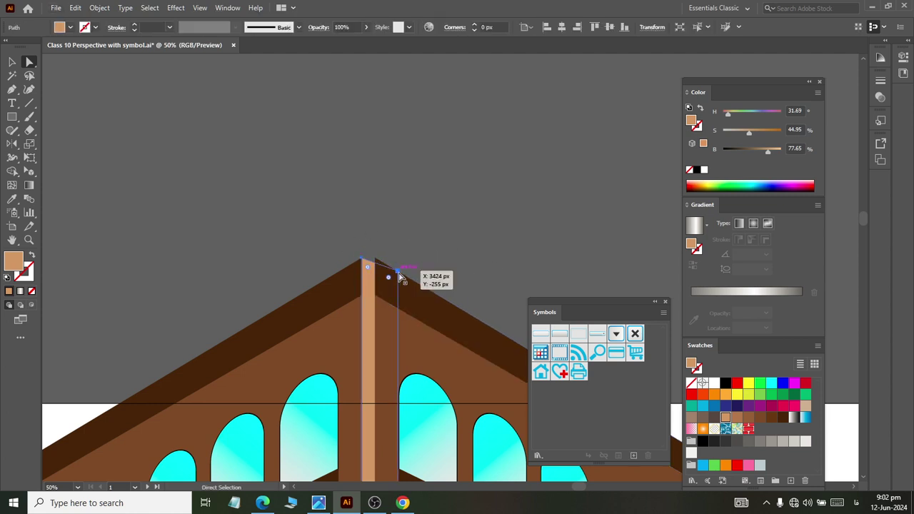
{"action": "key", "text": "Left"}
{"action": "key", "text": "Left"}
{"action": "key", "text": "Left"}
{"action": "key", "text": "Left"}
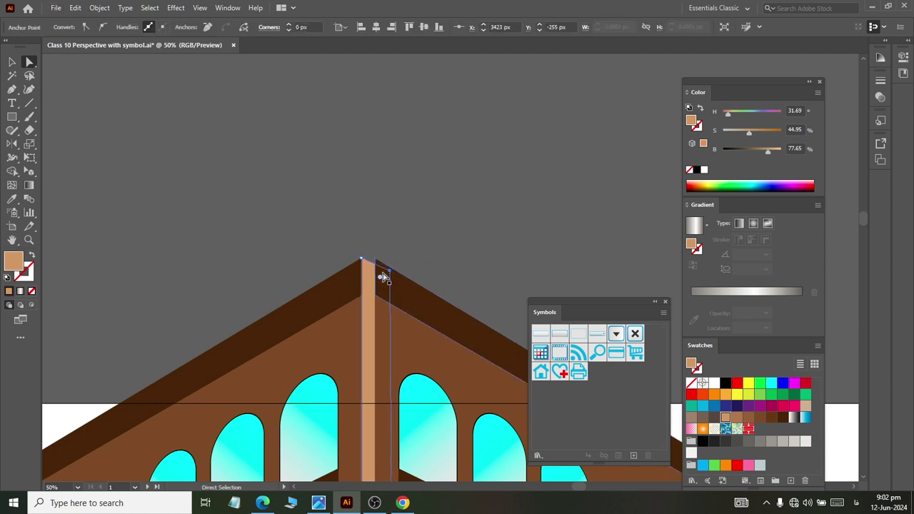
{"action": "key", "text": "Left"}
{"action": "key", "text": "Left"}
{"action": "key", "text": "Left"}
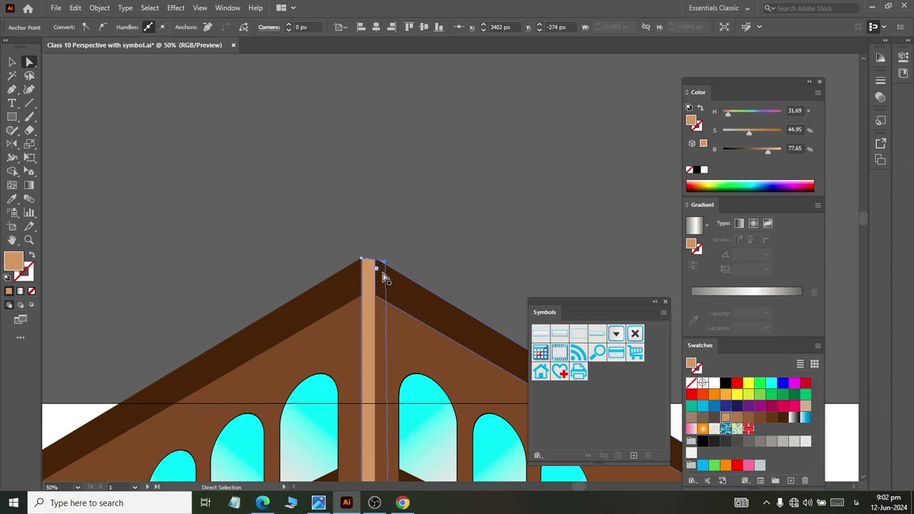
{"action": "key", "text": "Left"}
{"action": "key", "text": "Left"}
{"action": "key", "text": "Left"}
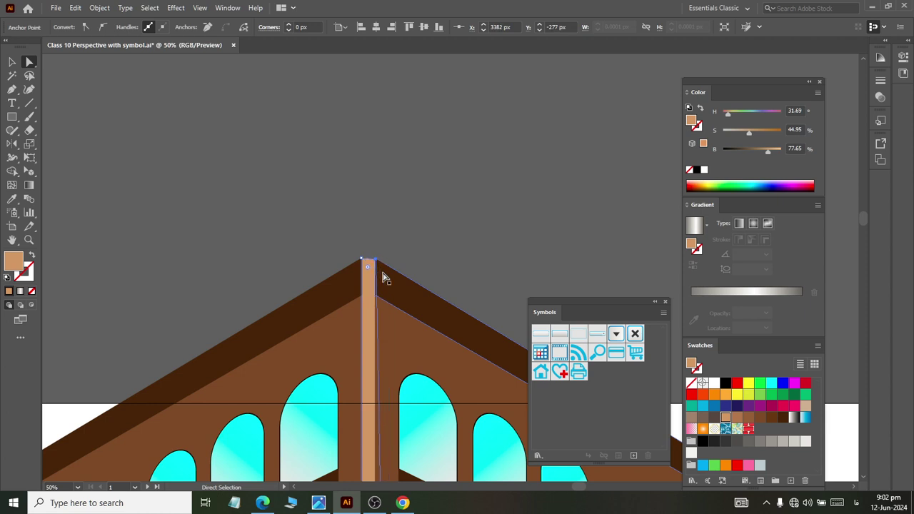
{"action": "left_click", "coordinate": [364, 220]}
{"action": "scroll", "coordinate": [357, 217], "scroll_direction": "down", "scroll_amount": 6, "text": "alt"}
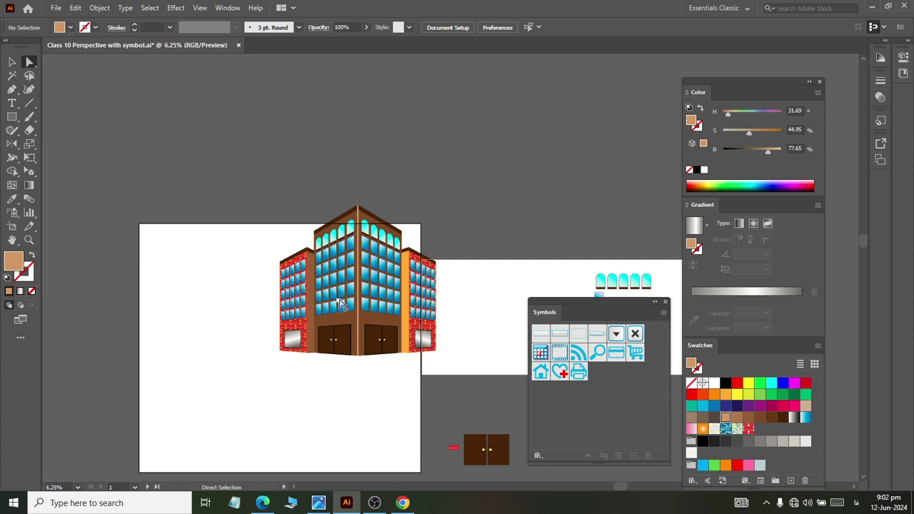
{"action": "scroll", "coordinate": [359, 217], "scroll_direction": "up", "scroll_amount": 1, "text": "alt"}
{"action": "scroll", "coordinate": [423, 379], "scroll_direction": "right", "scroll_amount": 1, "text": "ctrl"}
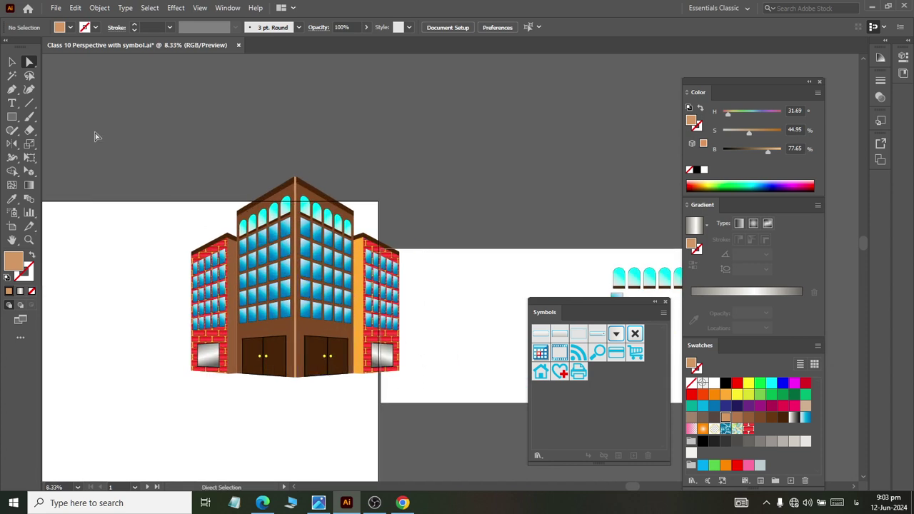
{"action": "left_click", "coordinate": [11, 63]}
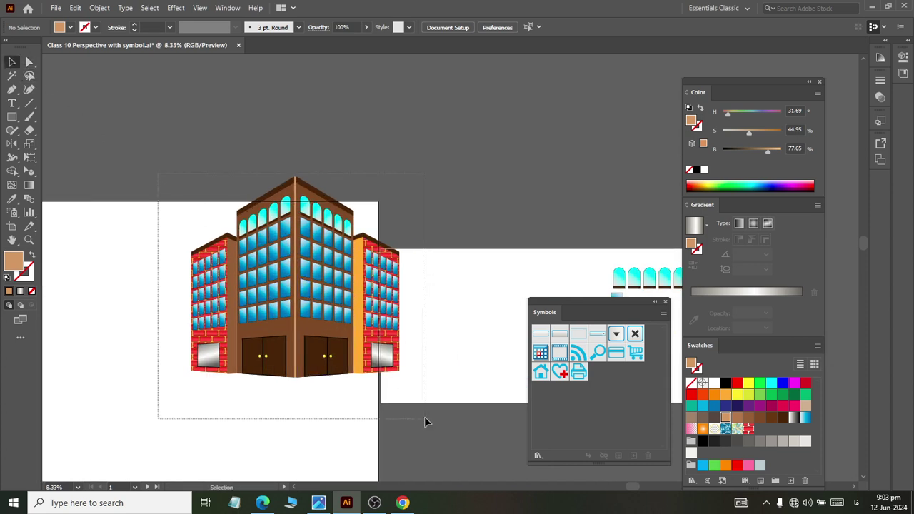
{"action": "key", "text": "ctrl+a"}
{"action": "scroll", "coordinate": [479, 335], "scroll_direction": "up", "scroll_amount": 1, "text": "alt"}
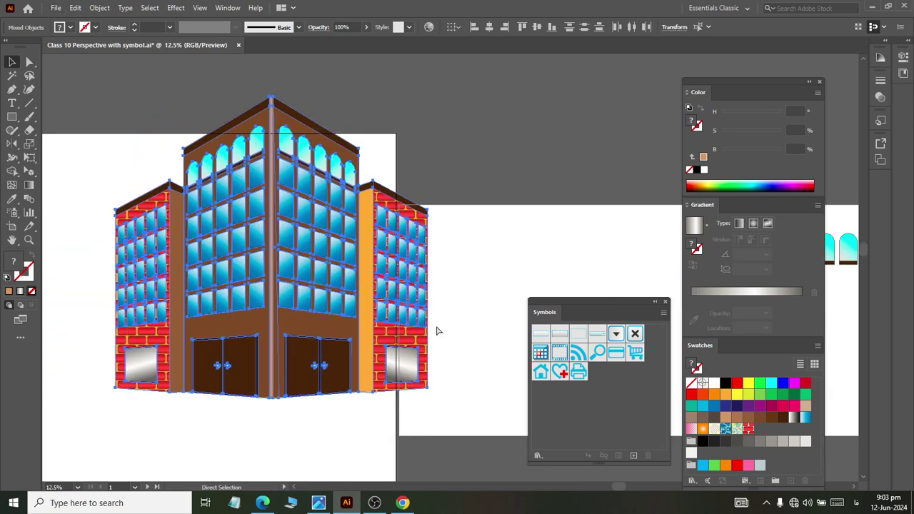
{"action": "left_click", "coordinate": [498, 242]}
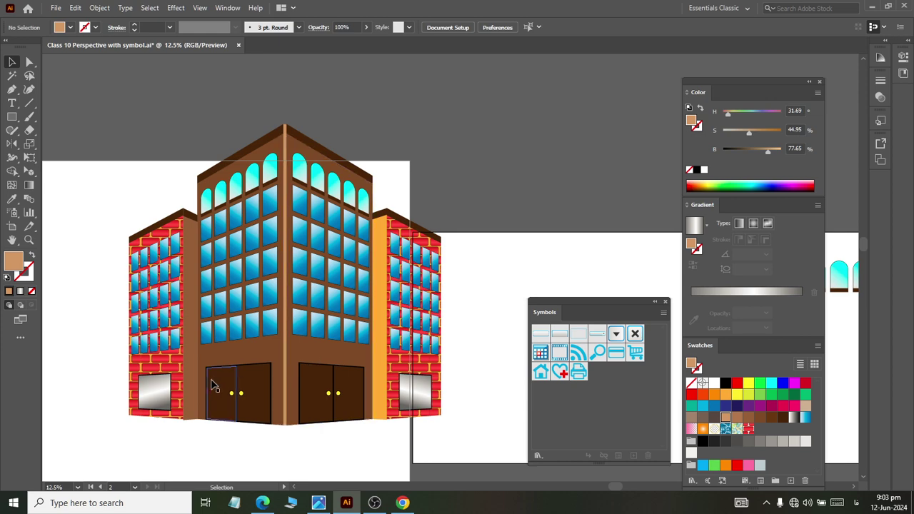
{"action": "scroll", "coordinate": [148, 421], "scroll_direction": "up", "scroll_amount": 3}
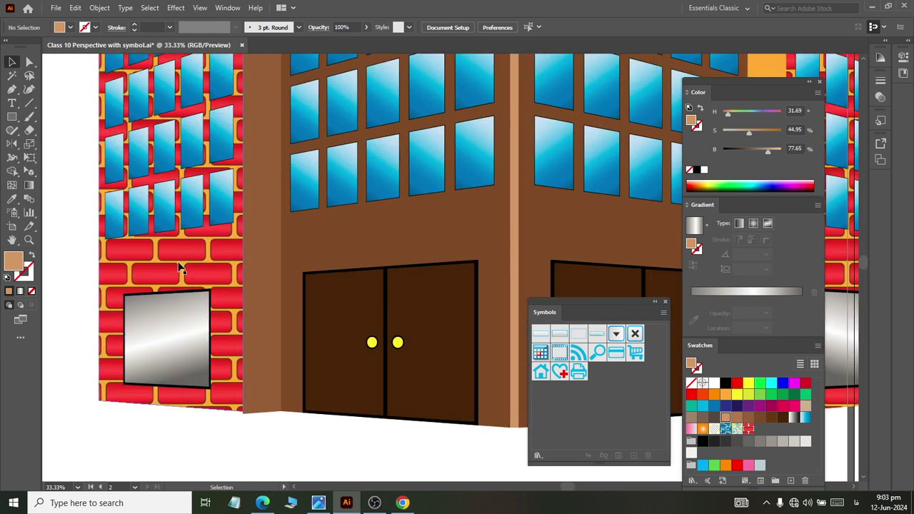
{"action": "scroll", "coordinate": [182, 267], "scroll_direction": "down", "scroll_amount": 3}
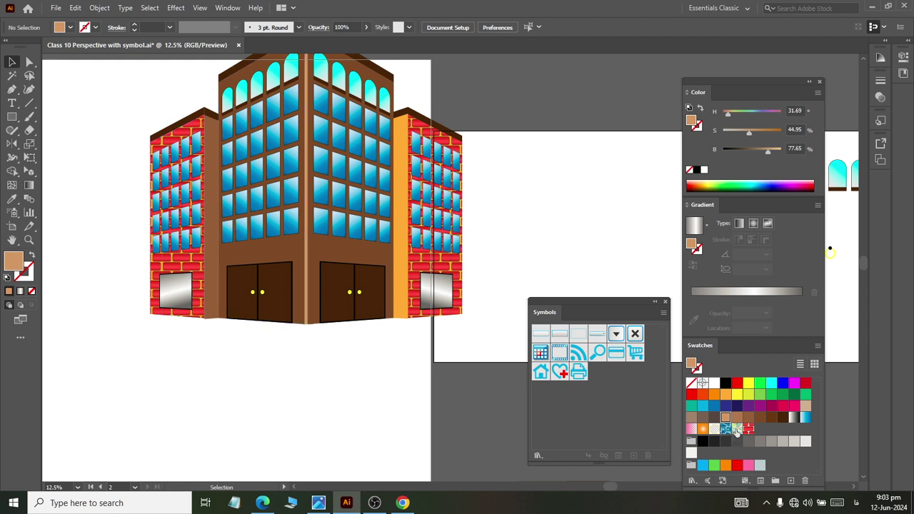
{"action": "double_click", "coordinate": [748, 428]}
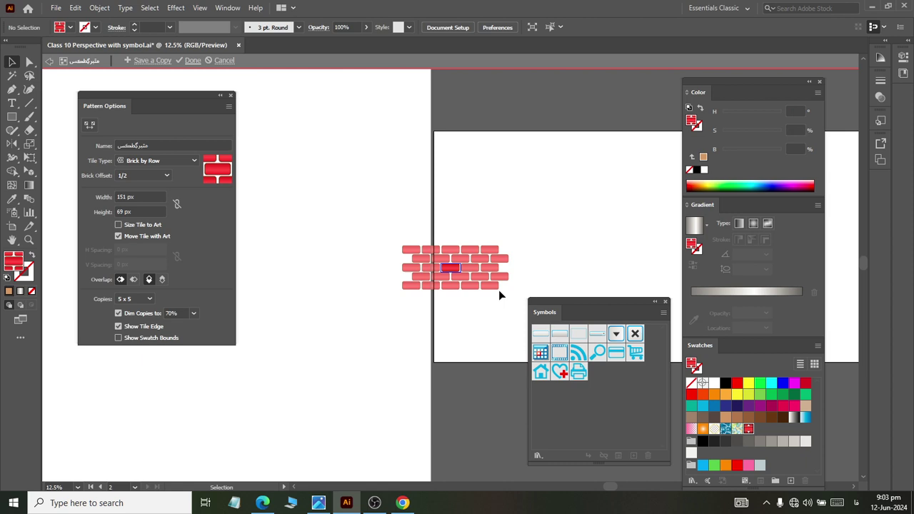
{"action": "left_click", "coordinate": [448, 273]}
{"action": "scroll", "coordinate": [498, 275], "scroll_direction": "up", "scroll_amount": 3}
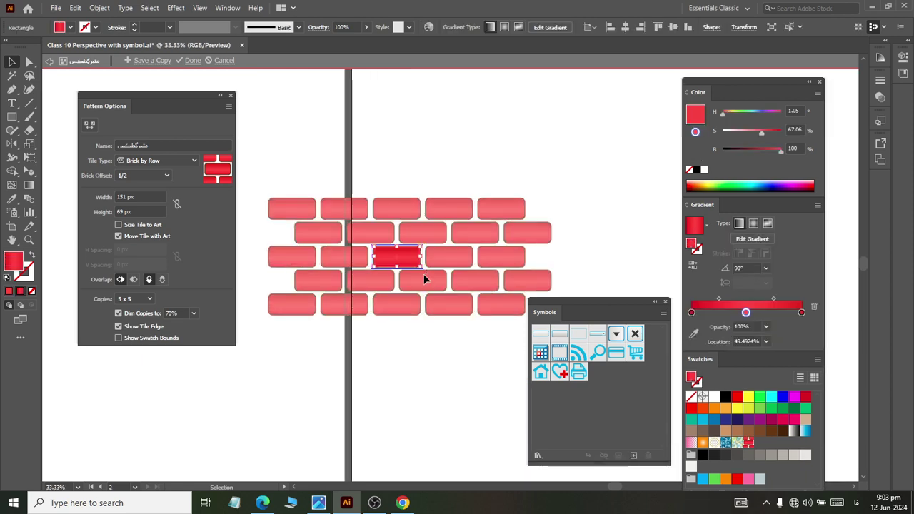
{"action": "left_click_drag", "start_coordinate": [429, 274], "coordinate": [427, 262]}
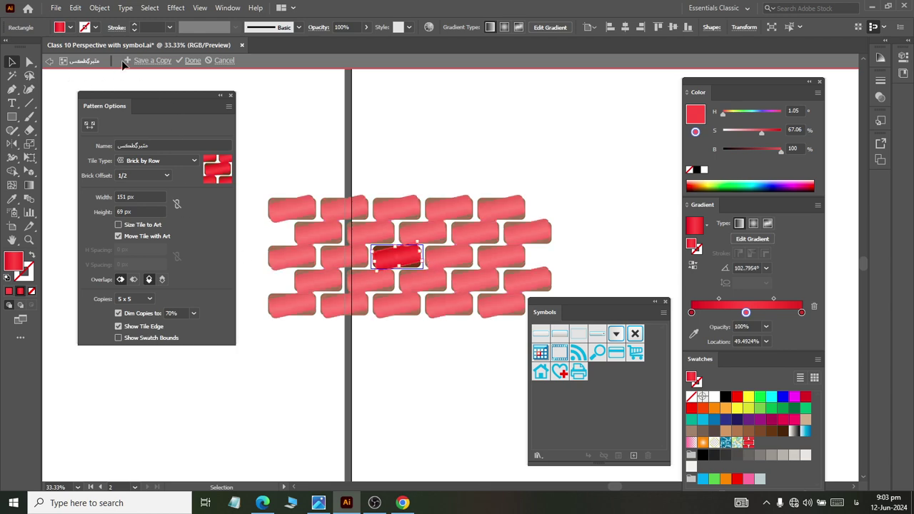
{"action": "left_click", "coordinate": [191, 62]}
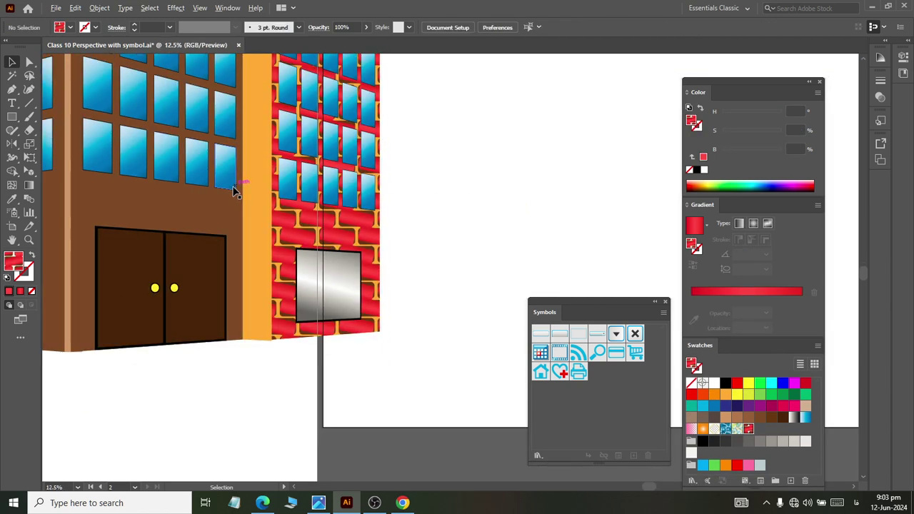
{"action": "scroll", "coordinate": [164, 190], "scroll_direction": "up", "scroll_amount": 1, "text": "alt"}
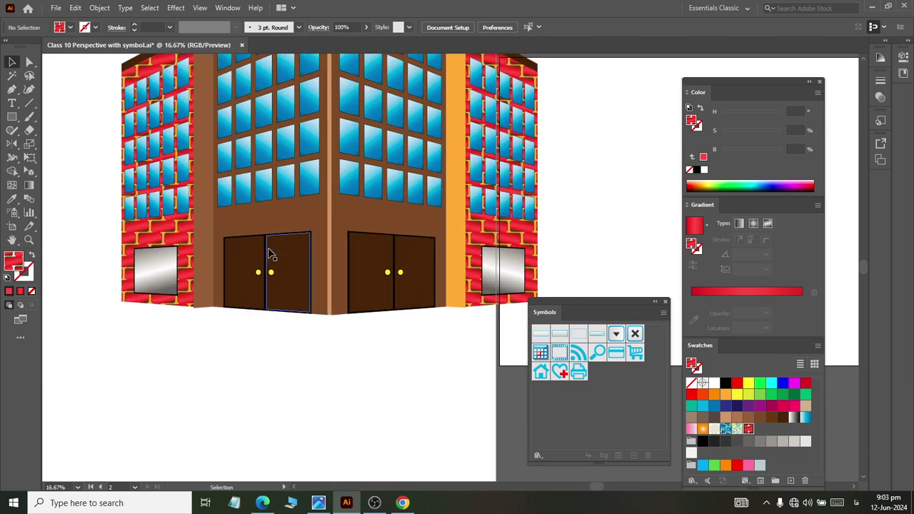
{"action": "scroll", "coordinate": [270, 250], "scroll_direction": "down", "scroll_amount": 1, "text": "alt"}
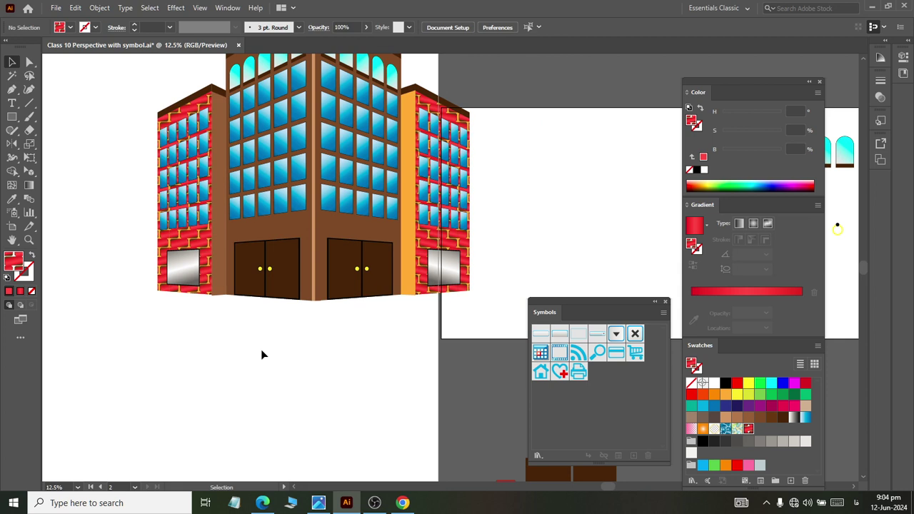
{"action": "key", "text": "ctrl+z"}
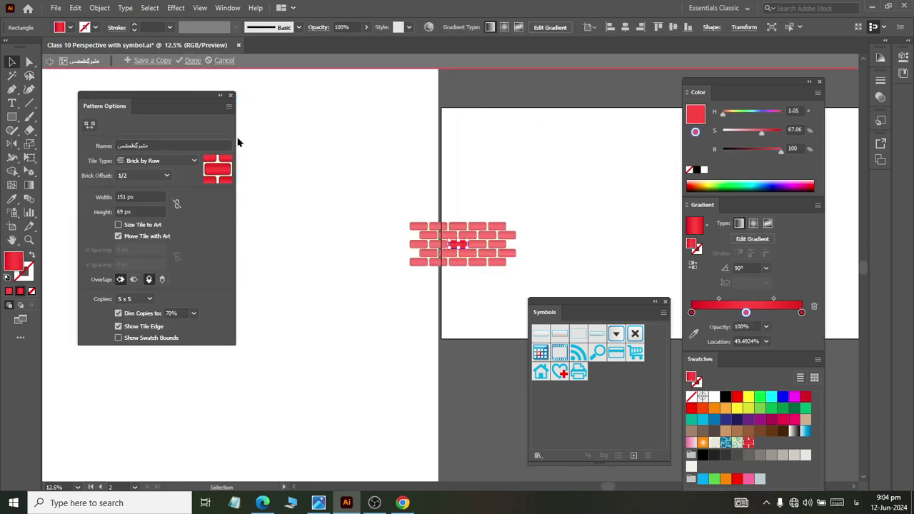
{"action": "left_click", "coordinate": [193, 61]}
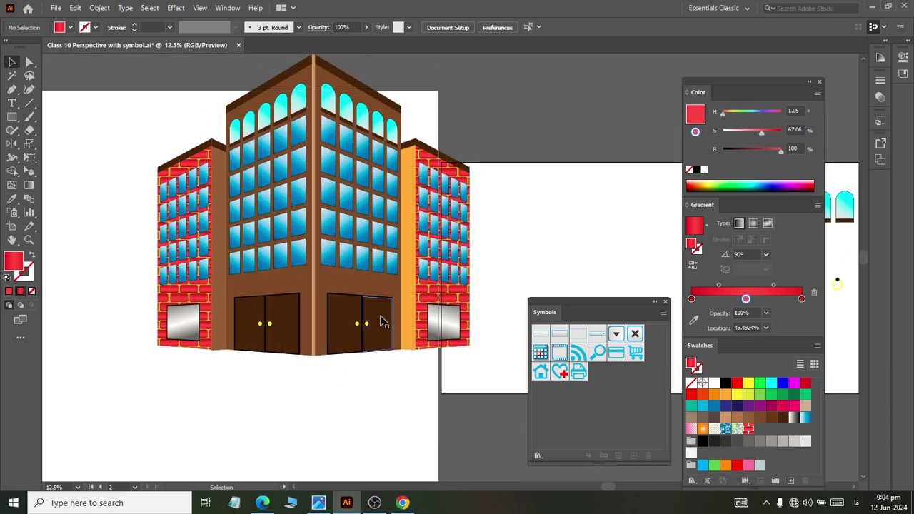
Ungroup the right-face door and delete both door panels and the black backing
{"action": "left_click", "coordinate": [382, 321]}
{"action": "scroll", "coordinate": [382, 321], "scroll_direction": "up", "scroll_amount": 2}
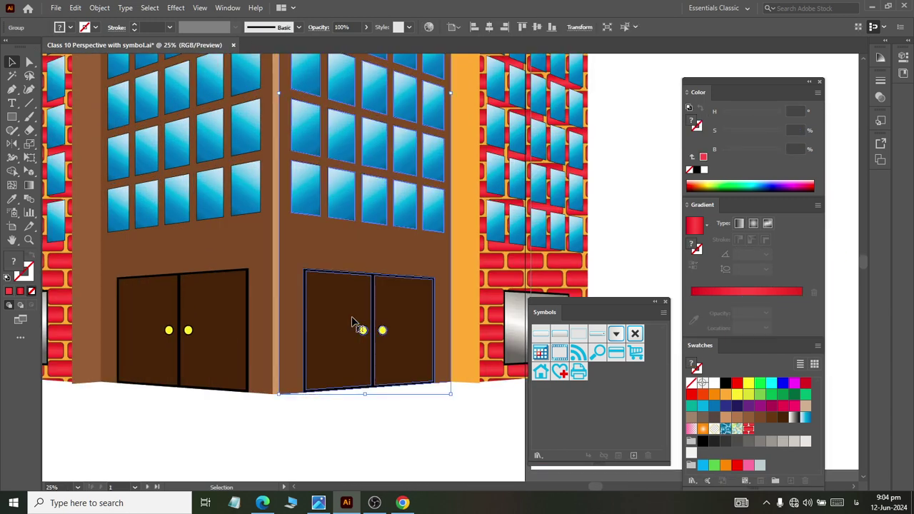
{"action": "right_click", "coordinate": [352, 323]}
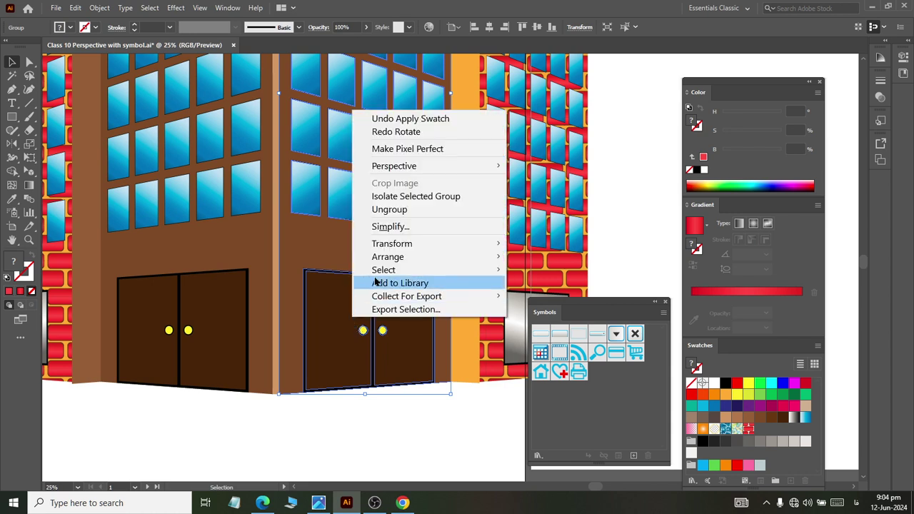
{"action": "left_click", "coordinate": [400, 208]}
{"action": "left_click", "coordinate": [343, 332]}
{"action": "key", "text": "Delete"}
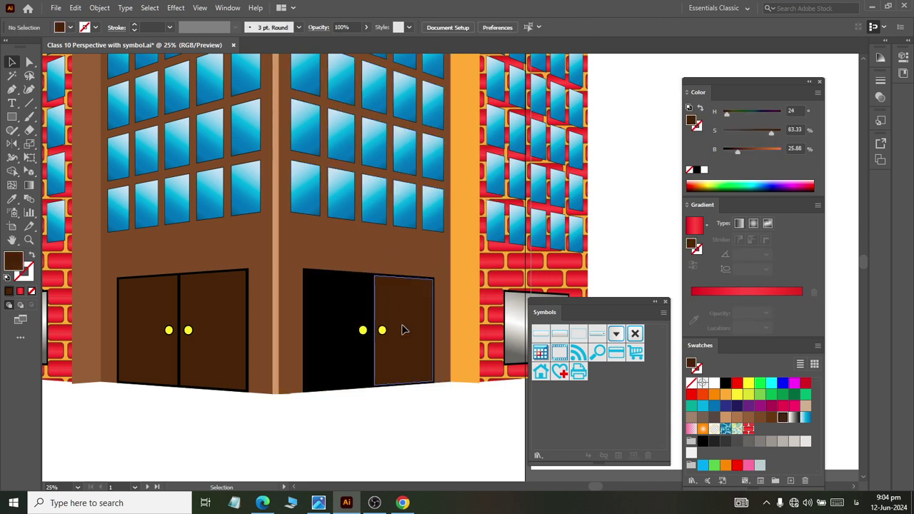
{"action": "left_click", "coordinate": [402, 330]}
{"action": "key", "text": "Delete"}
{"action": "left_click", "coordinate": [343, 332]}
{"action": "key", "text": "Delete"}
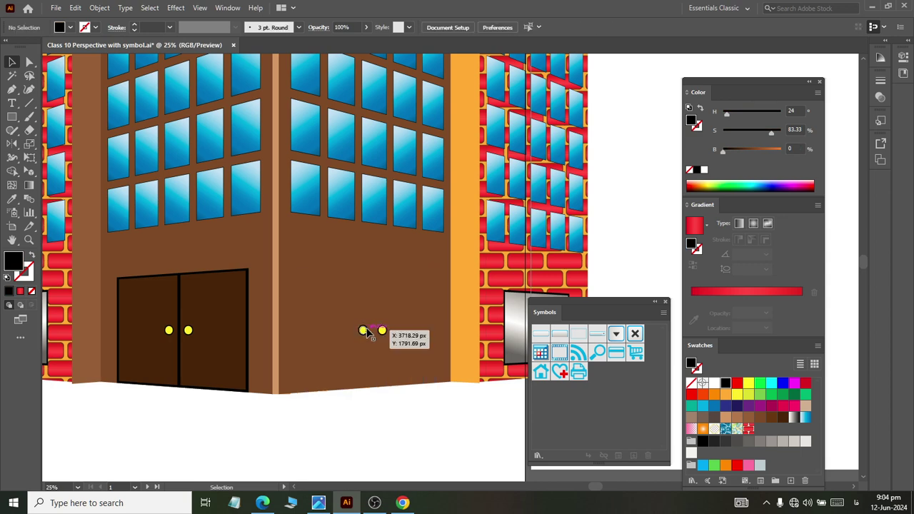
Delete both yellow door knobs, leaving bare brown wall
{"action": "left_click", "coordinate": [364, 333]}
{"action": "key", "text": "Delete"}
{"action": "left_click", "coordinate": [382, 330]}
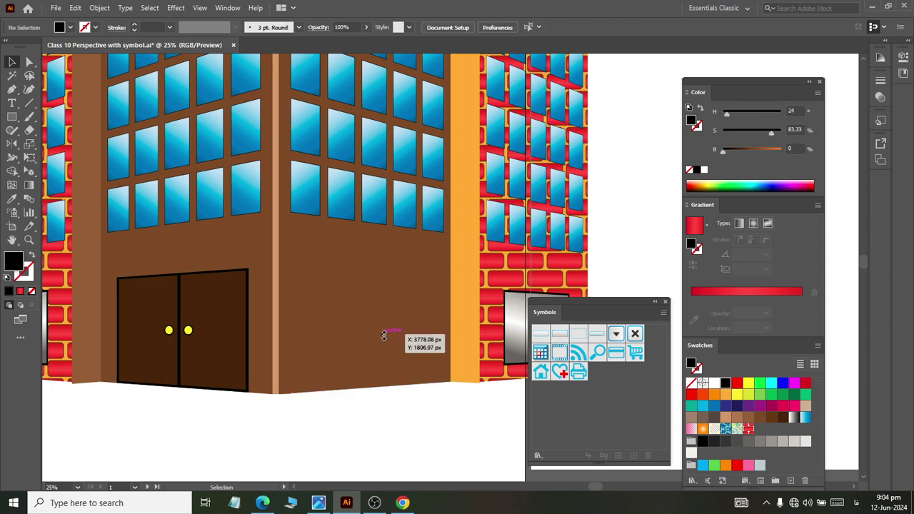
{"action": "key", "text": "Delete"}
{"action": "scroll", "coordinate": [384, 336], "scroll_direction": "down", "scroll_amount": 1}
{"action": "scroll", "coordinate": [383, 335], "scroll_direction": "down", "scroll_amount": 1}
{"action": "scroll", "coordinate": [489, 237], "scroll_direction": "down", "scroll_amount": 2}
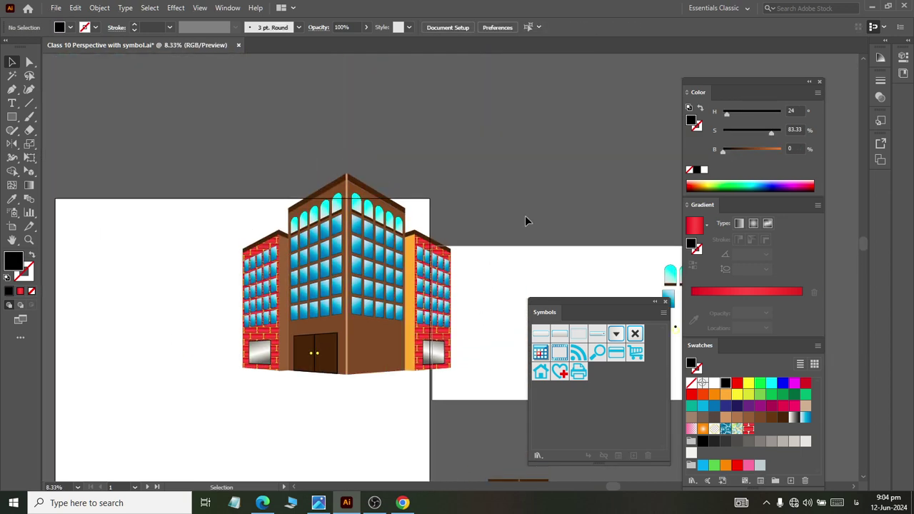
{"action": "scroll", "coordinate": [525, 221], "scroll_direction": "up", "scroll_amount": 1}
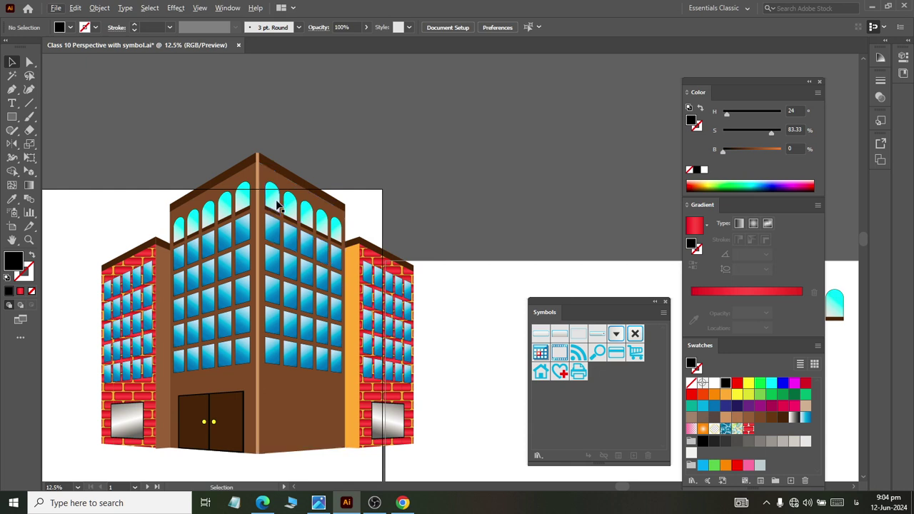
Draw a black rectangle for a door and round its top into an arch
{"action": "left_click", "coordinate": [12, 117]}
{"action": "scroll", "coordinate": [322, 206], "scroll_direction": "right", "scroll_amount": 1}
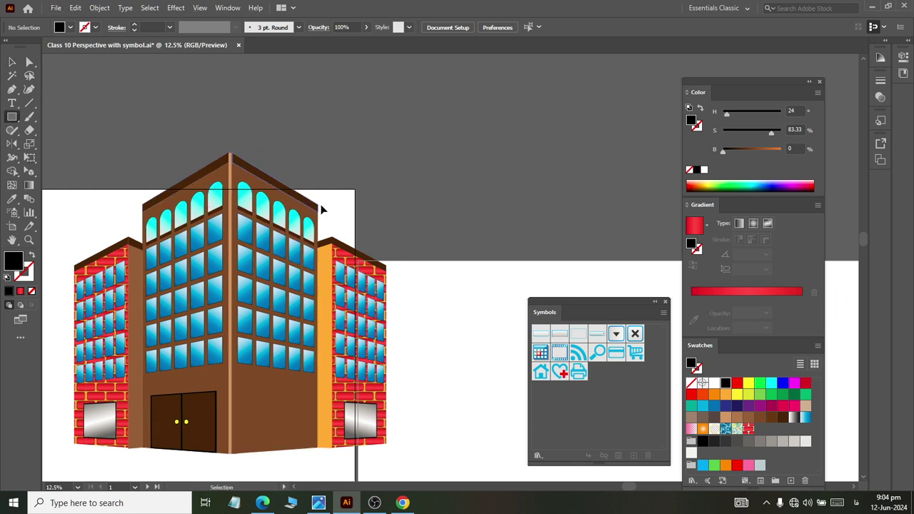
{"action": "scroll", "coordinate": [328, 214], "scroll_direction": "right", "scroll_amount": 4}
{"action": "scroll", "coordinate": [332, 219], "scroll_direction": "right", "scroll_amount": 2}
{"action": "scroll", "coordinate": [373, 310], "scroll_direction": "right", "scroll_amount": 1}
{"action": "left_click_drag", "start_coordinate": [297, 301], "coordinate": [346, 401]}
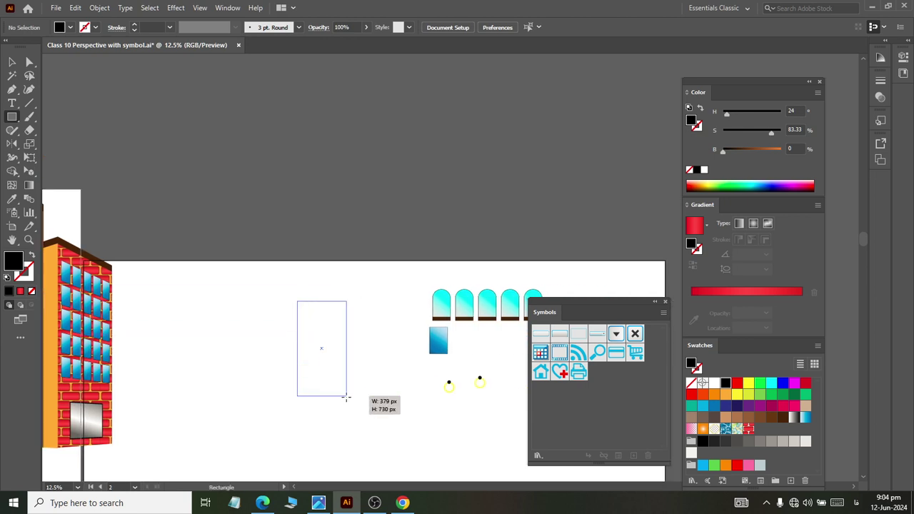
{"action": "key", "text": "a"}
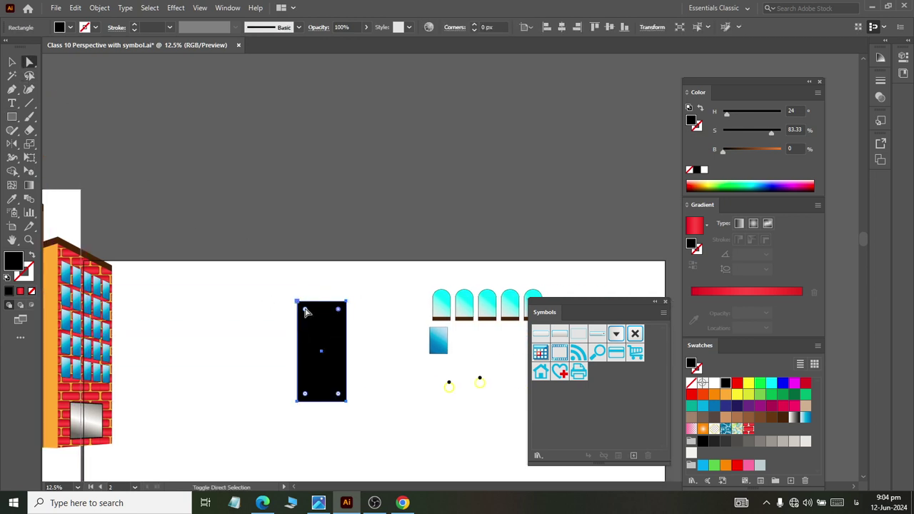
{"action": "left_click_drag", "start_coordinate": [304, 309], "coordinate": [312, 404]}
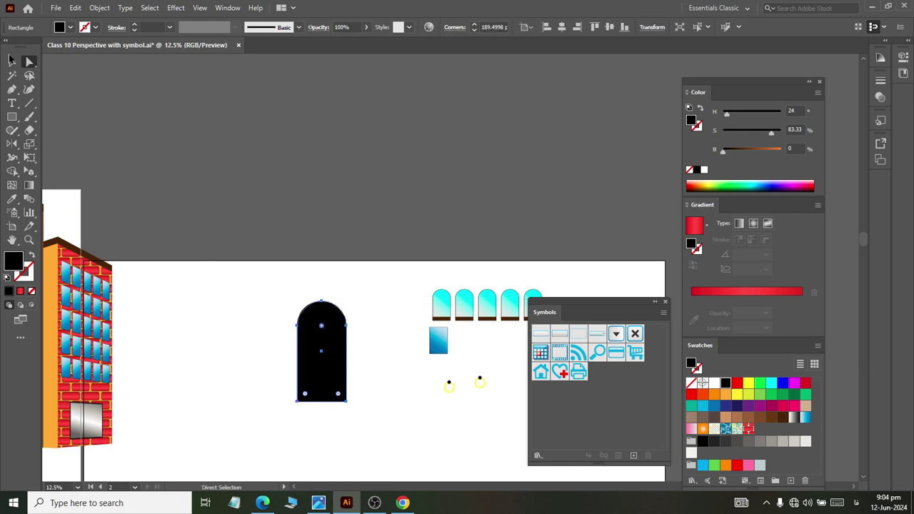
Delete the black arch shape and bring up the open-window switcher with Alt+Tab
{"action": "left_click", "coordinate": [11, 61]}
{"action": "left_click", "coordinate": [299, 452]}
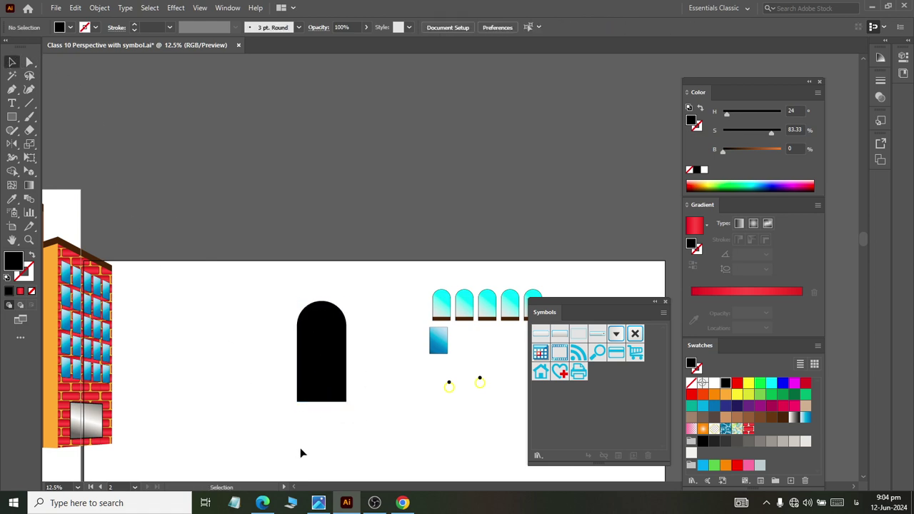
{"action": "left_click_drag", "start_coordinate": [284, 323], "coordinate": [388, 441]}
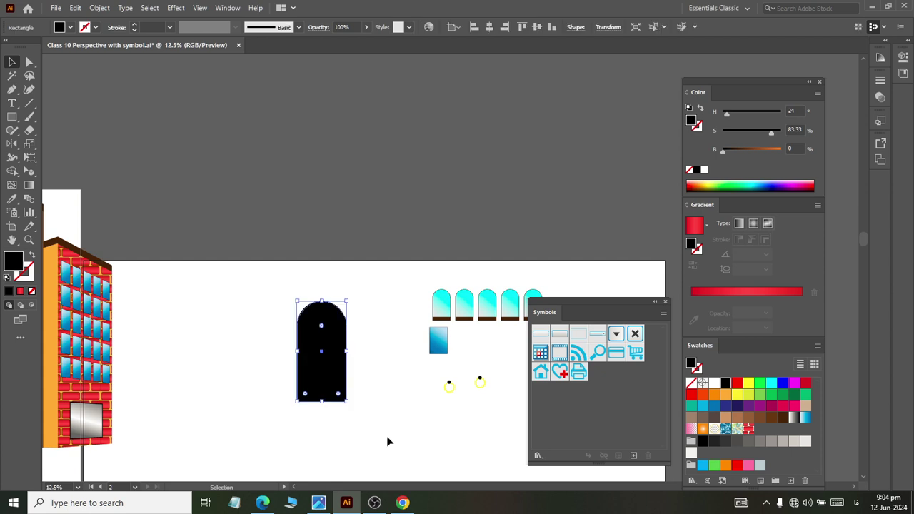
{"action": "key", "text": "Delete"}
{"action": "key", "text": "alt+Tab"}
{"action": "key", "text": "alt+Tab"}
{"action": "key", "text": "alt+Tab"}
{"action": "key", "text": "alt+Tab"}
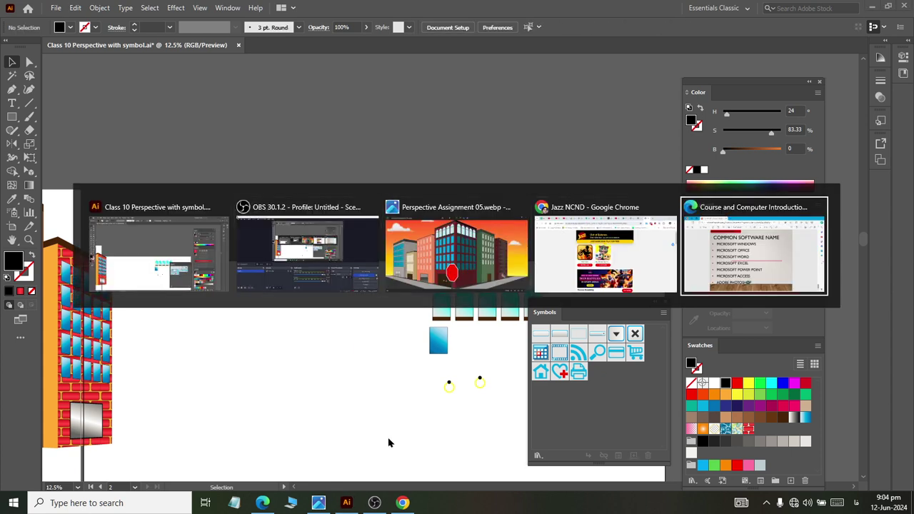